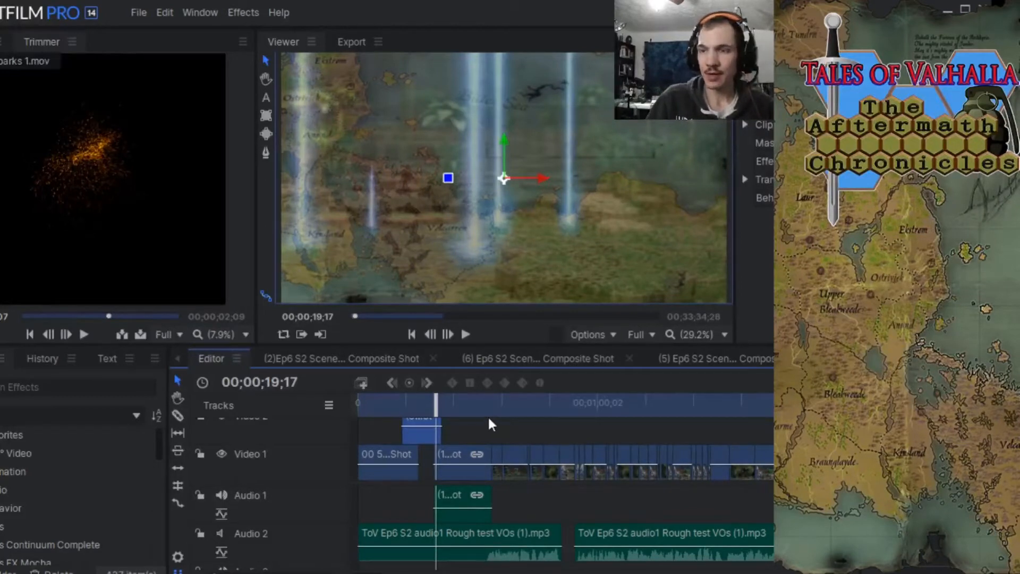
Move the editor timeline's playhead to 00;00;20;11 to view the light beam shot.
{"action": "mouse_move", "coordinate": [436, 404]}
{"action": "left_mouse_down"}
{"action": "mouse_move", "coordinate": [468, 405]}
{"action": "mouse_move", "coordinate": [365, 403]}
{"action": "mouse_move", "coordinate": [461, 403]}
{"action": "mouse_move", "coordinate": [440, 402]}
{"action": "left_mouse_up"}
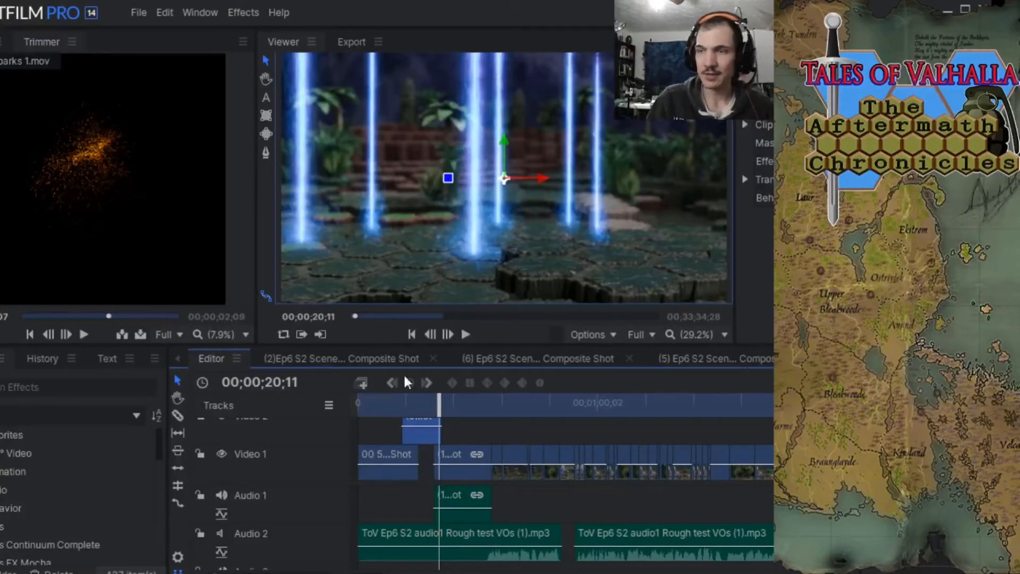
Switch to the Ender-3 Official Assembly Instruction folder and open the photo 20191224_155843.jpg.
{"action": "mouse_move", "coordinate": [98, 181]}
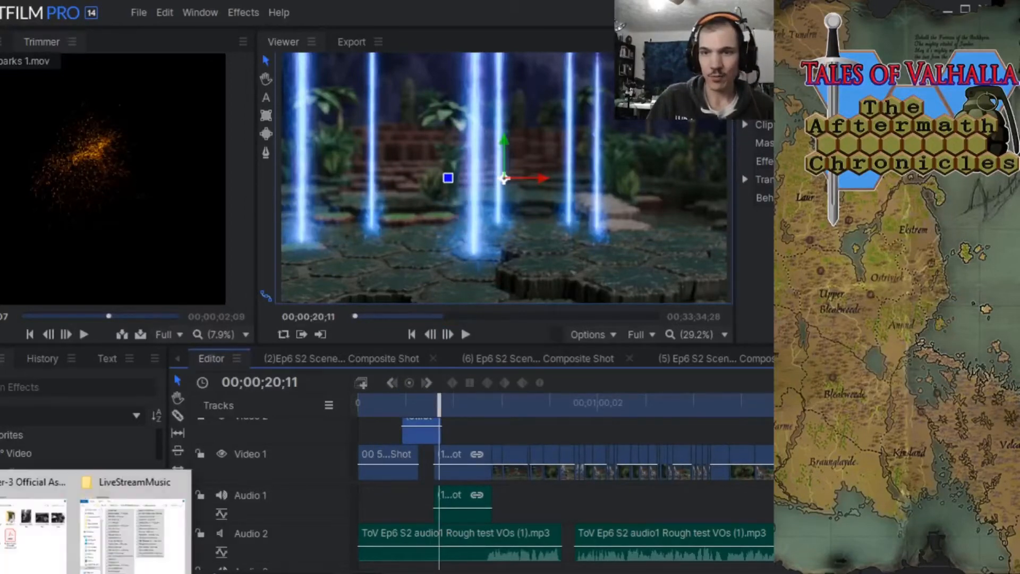
{"action": "left_click", "coordinate": [46, 553]}
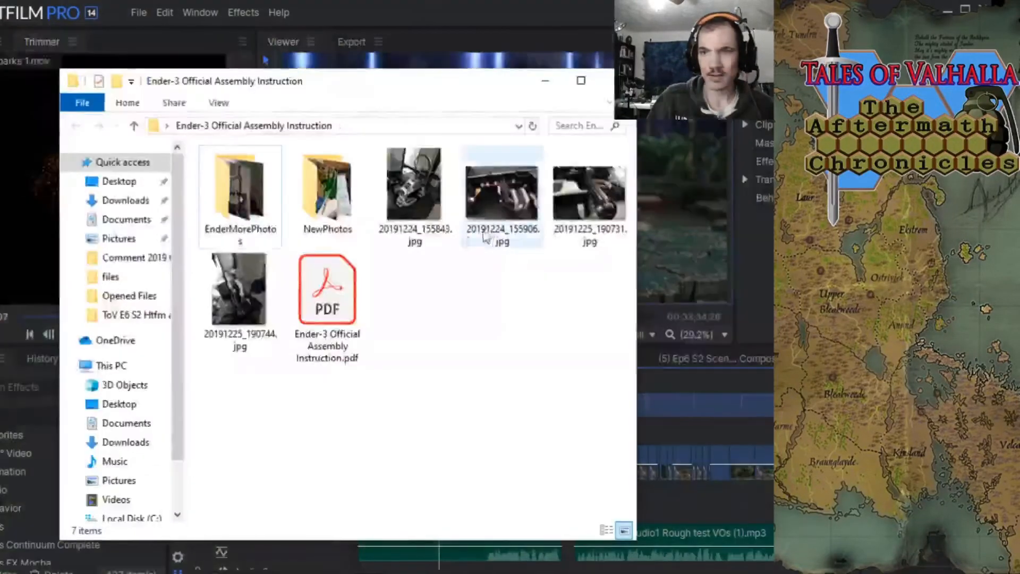
{"action": "right_click", "coordinate": [421, 195]}
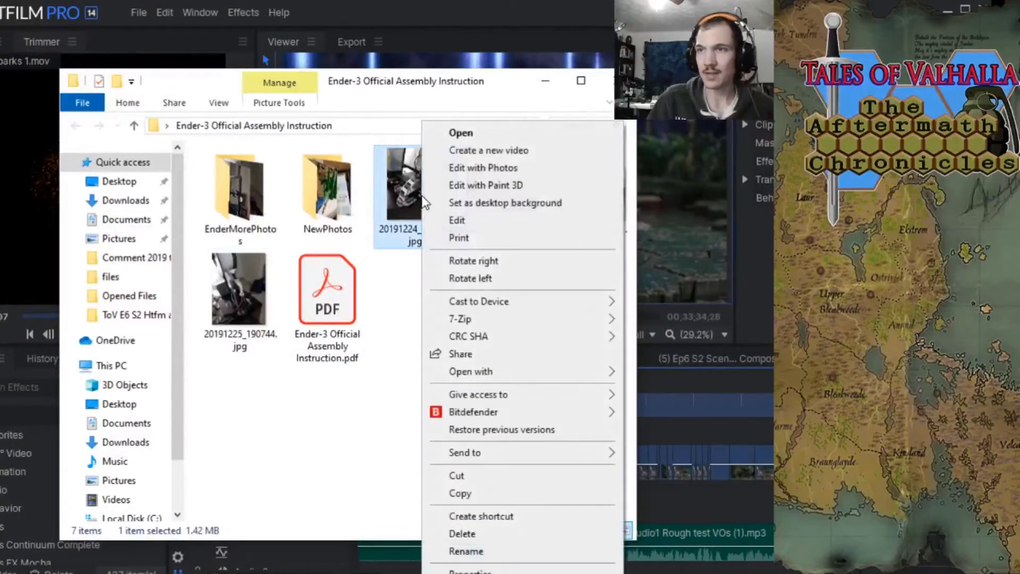
{"action": "left_click", "coordinate": [458, 133]}
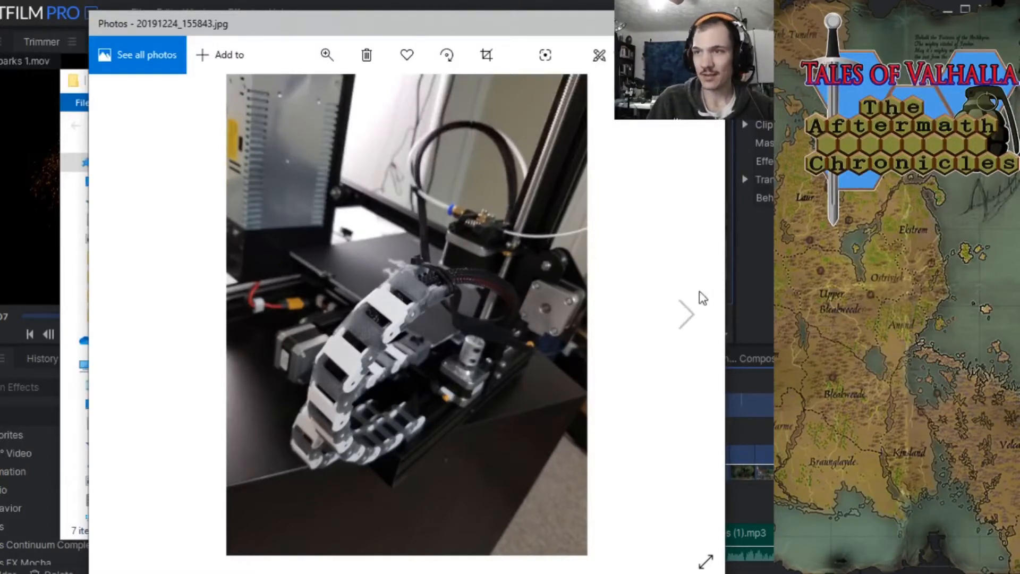
Browse the printer photos through 20191225_190744.jpg, and close the photo viewer and the folder window.
{"action": "left_click", "coordinate": [687, 315]}
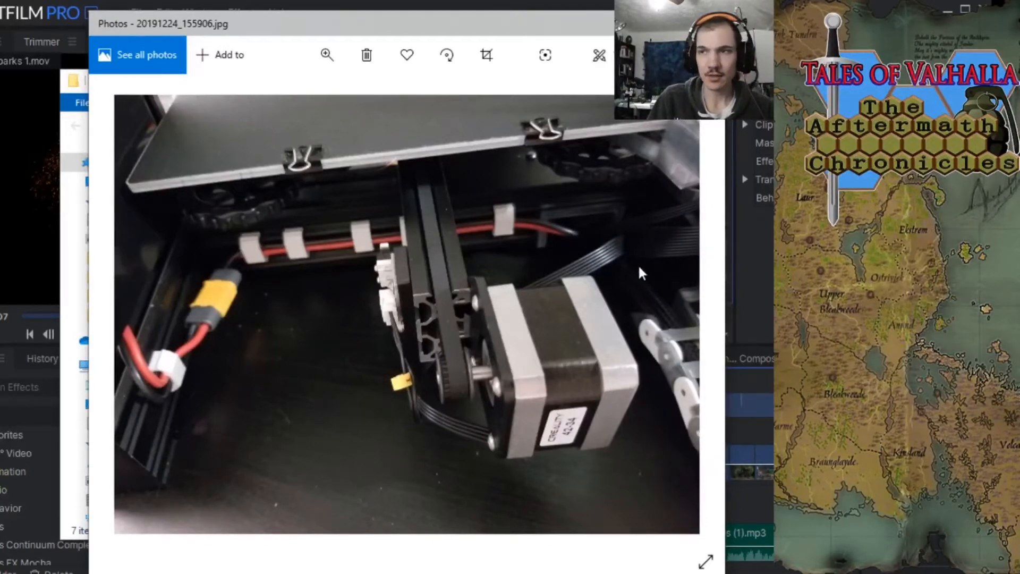
{"action": "left_click", "coordinate": [686, 315]}
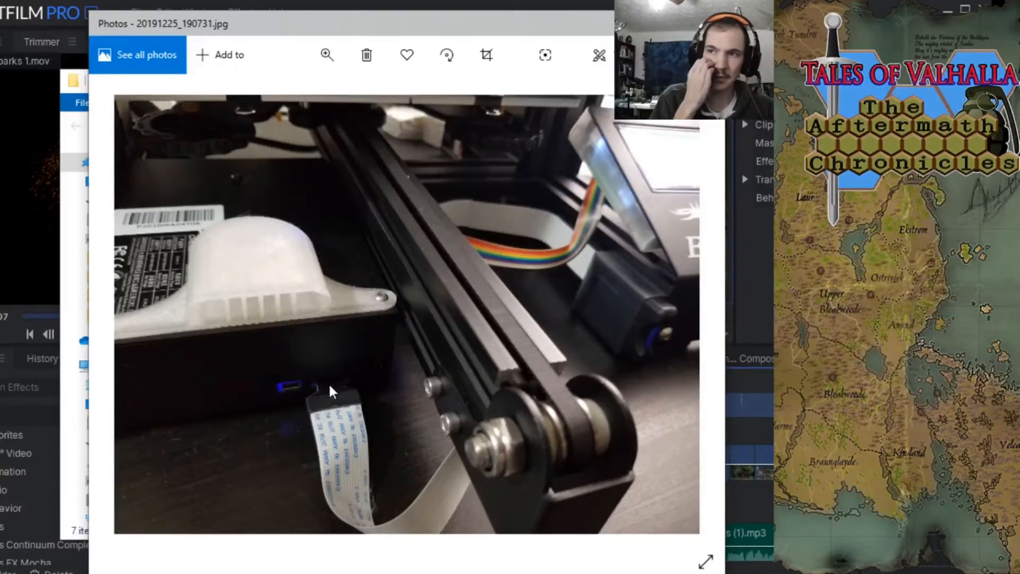
{"action": "mouse_move", "coordinate": [650, 339]}
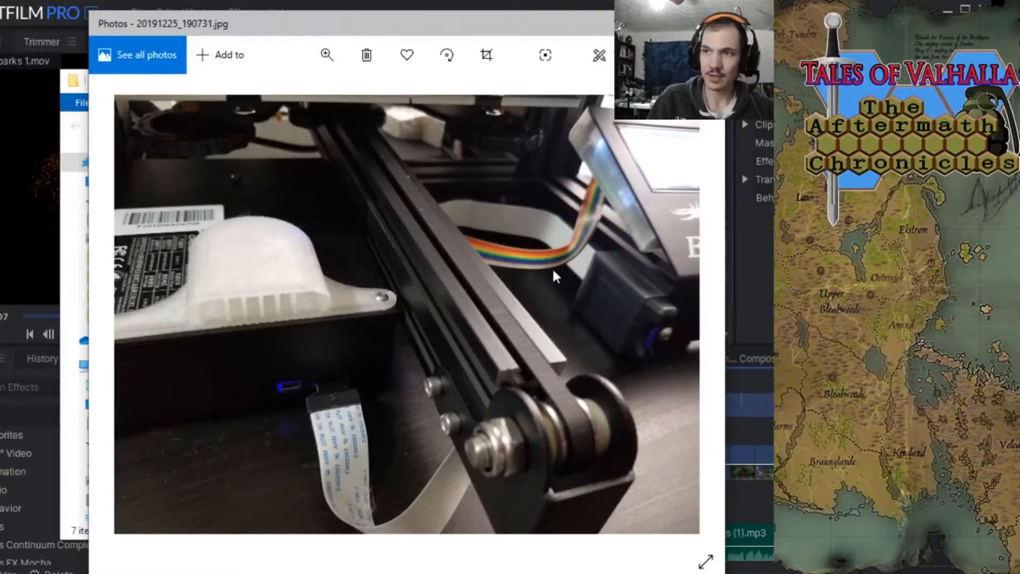
{"action": "left_click", "coordinate": [687, 314]}
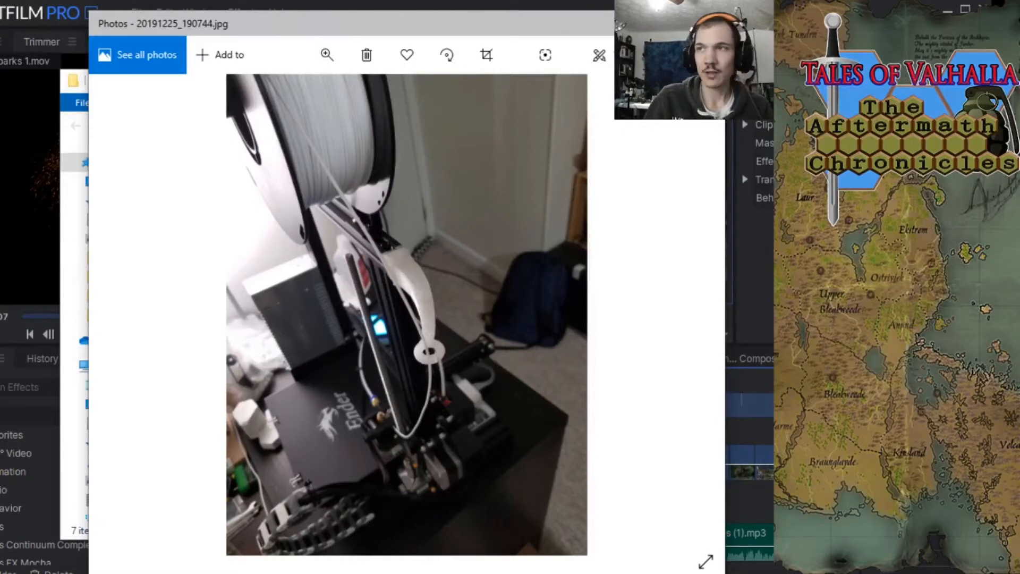
{"action": "left_click", "coordinate": [708, 23]}
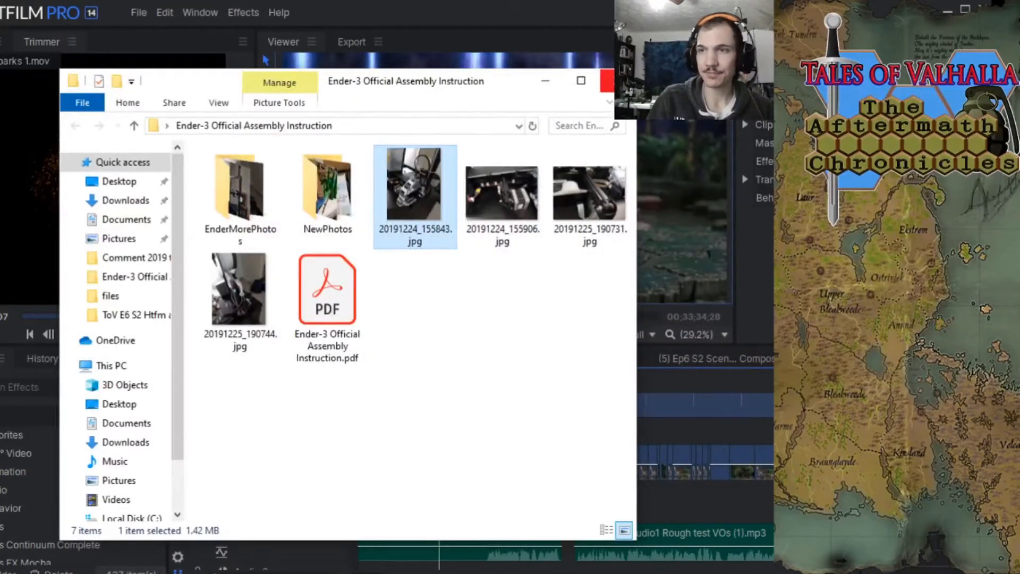
{"action": "left_click", "coordinate": [607, 81]}
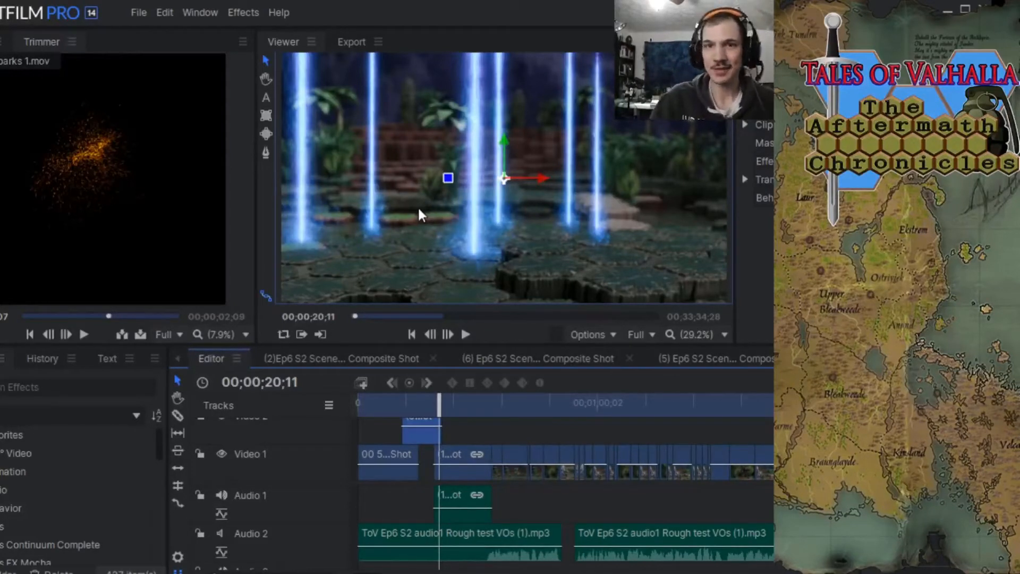
Scrub the editor timeline through the light beam shot, ending at 00;00;19;29.
{"action": "mouse_move", "coordinate": [173, 216]}
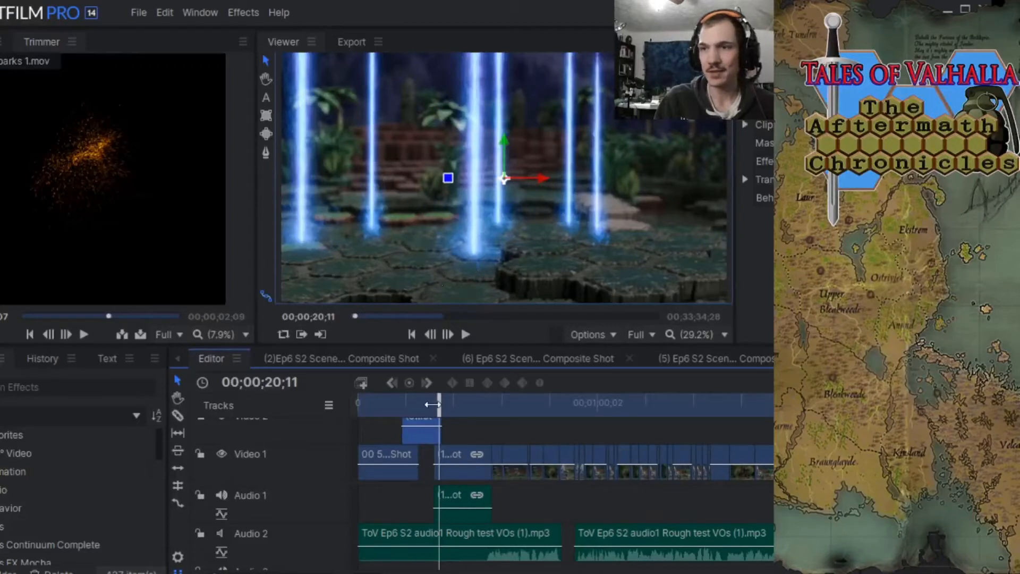
{"action": "left_click_drag", "start_coordinate": [425, 407], "coordinate": [436, 406]}
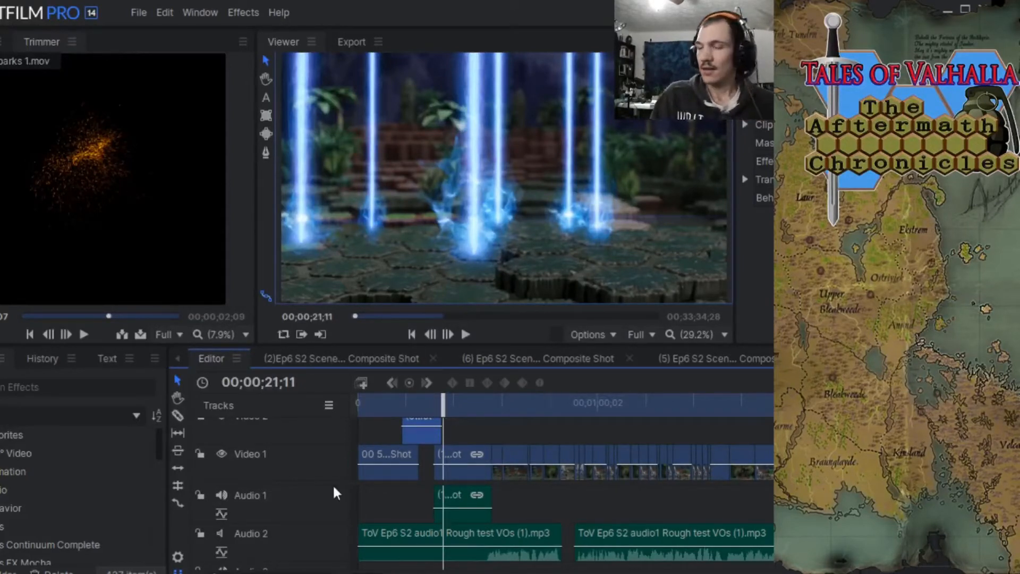
{"action": "mouse_move", "coordinate": [444, 406]}
{"action": "left_mouse_down"}
{"action": "mouse_move", "coordinate": [417, 407]}
{"action": "mouse_move", "coordinate": [437, 406]}
{"action": "left_mouse_up"}
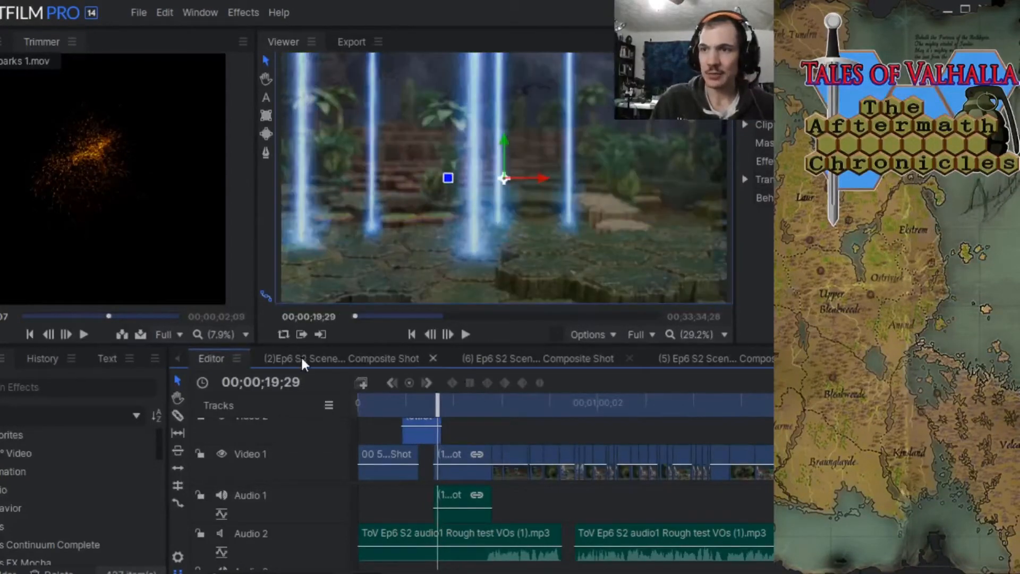
Open the (2)Ep6 S2 composite shot, play it from near its start, and scrub to its end at 00;00;04;17.
{"action": "left_click", "coordinate": [340, 358]}
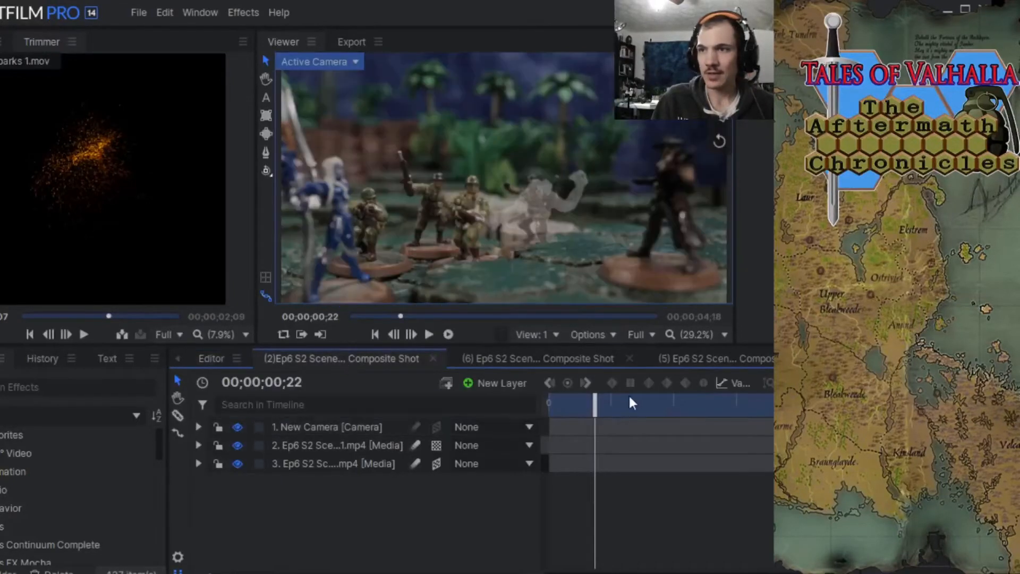
{"action": "left_click_drag", "start_coordinate": [595, 409], "coordinate": [553, 399]}
{"action": "left_click", "coordinate": [429, 334]}
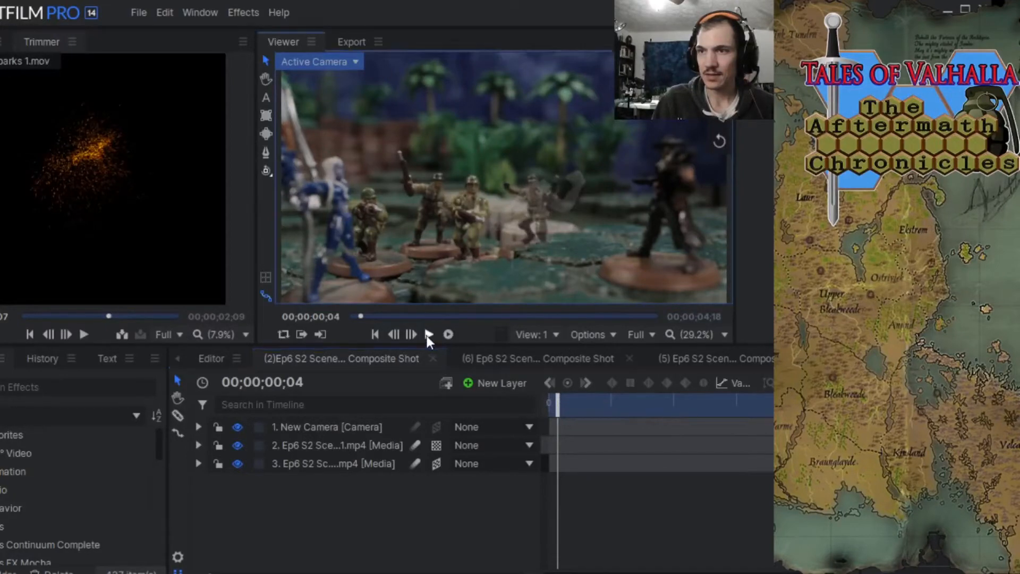
{"action": "left_click", "coordinate": [429, 335]}
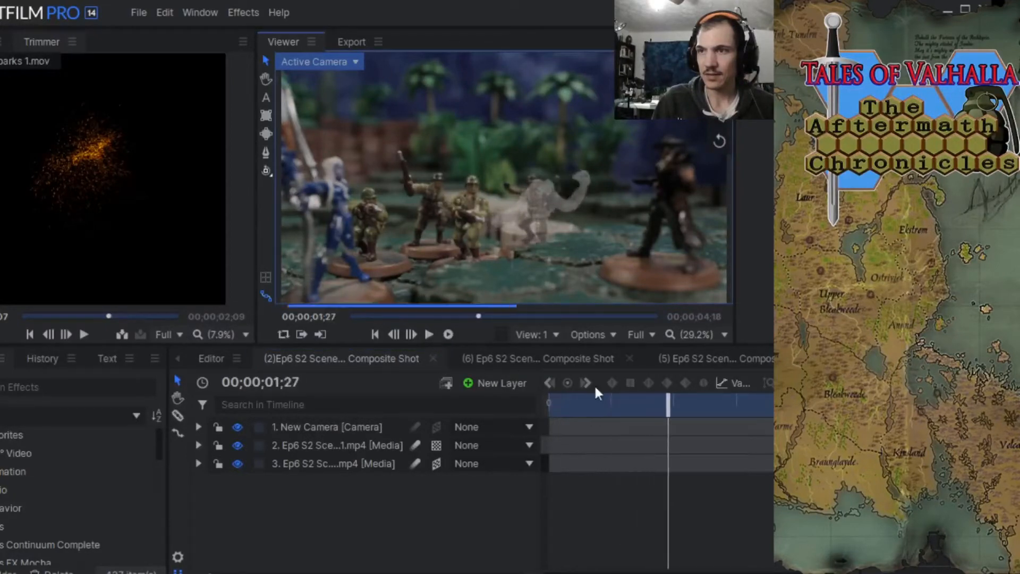
{"action": "left_click_drag", "start_coordinate": [668, 407], "coordinate": [802, 415]}
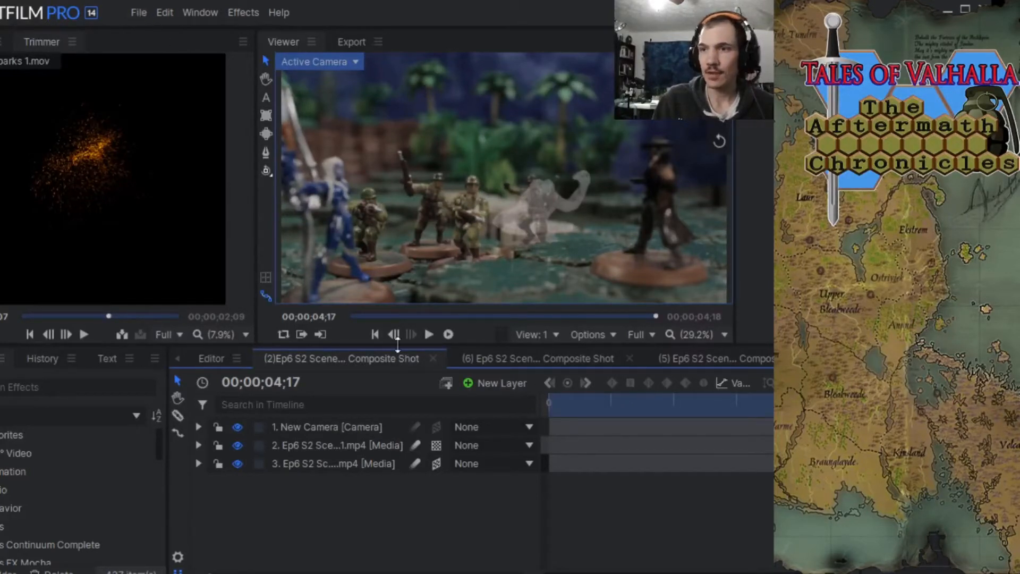
Close the (2)Ep6 S2 composite shot and open the (4) Ep6 S2 composite shot at 00;00;00;16.
{"action": "left_click", "coordinate": [432, 359]}
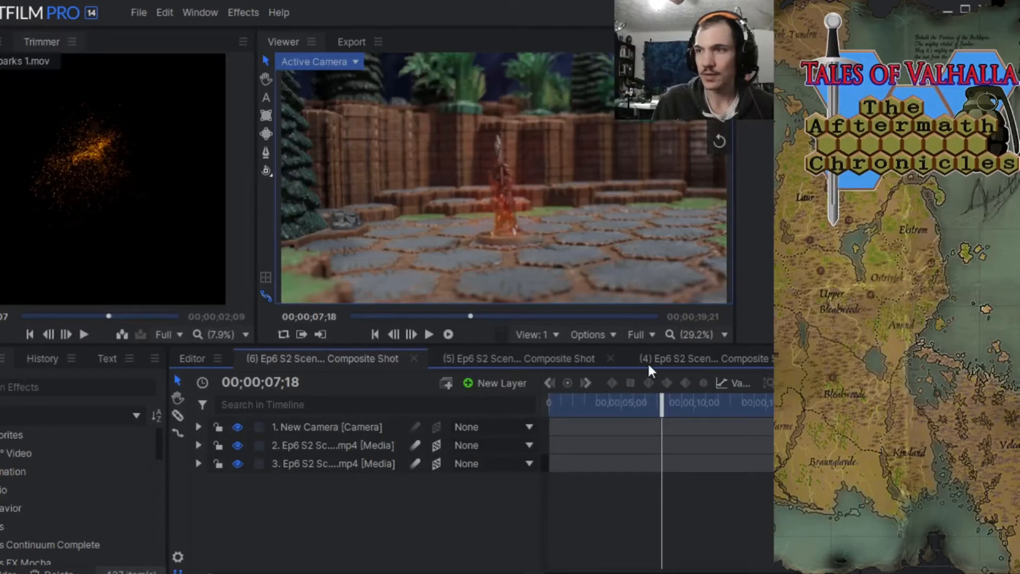
{"action": "left_click", "coordinate": [704, 358]}
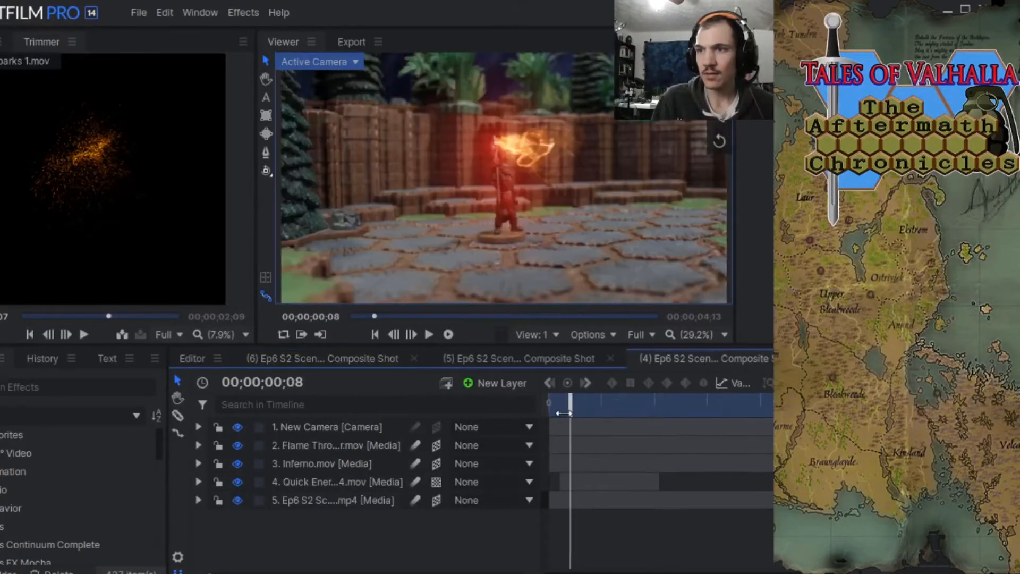
{"action": "left_click_drag", "start_coordinate": [563, 407], "coordinate": [588, 409]}
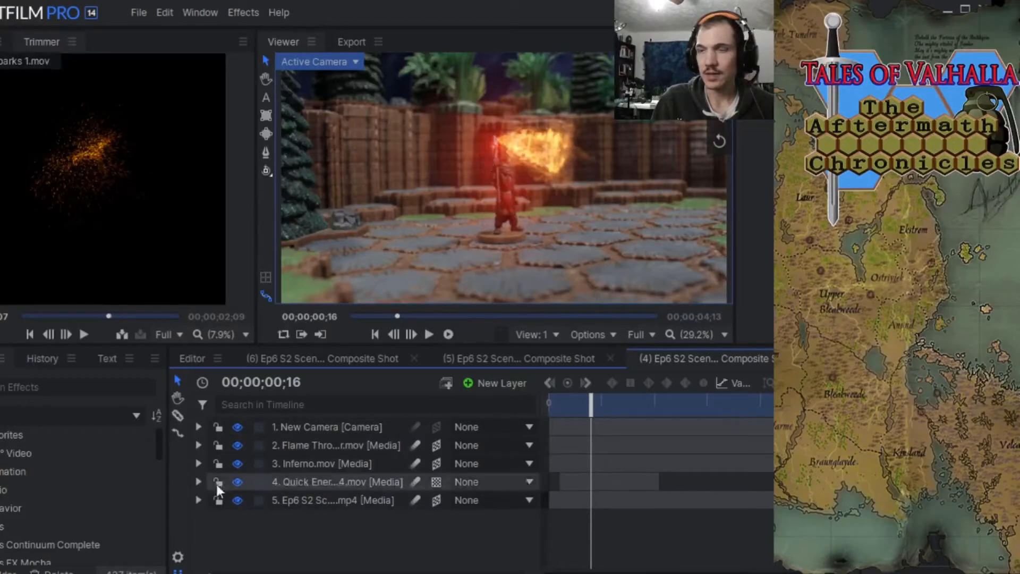
Expand the Ep6 S2 footage layer's effects and reveal the first Light Flares effect's settings.
{"action": "left_click", "coordinate": [193, 502]}
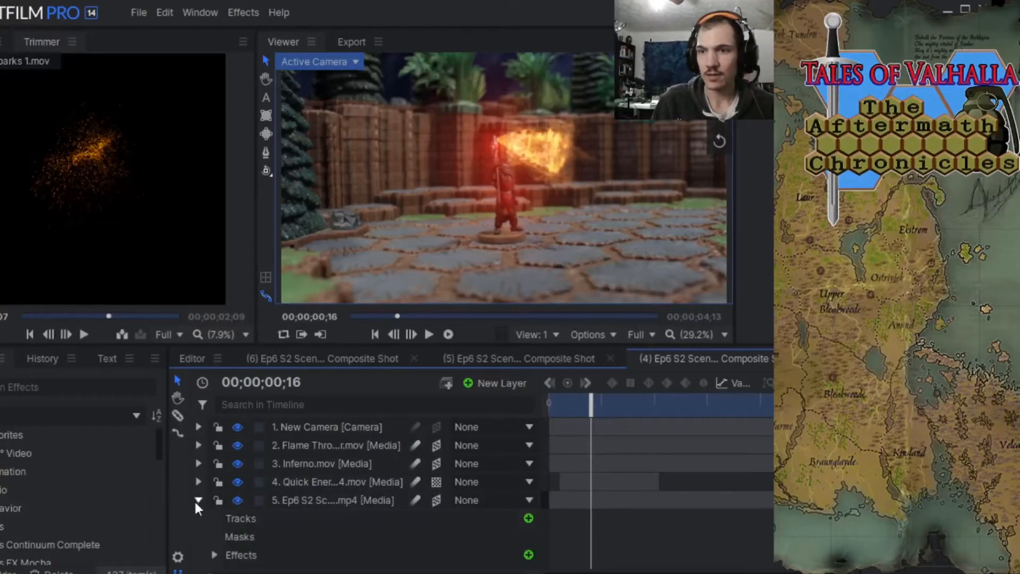
{"action": "left_click", "coordinate": [214, 556]}
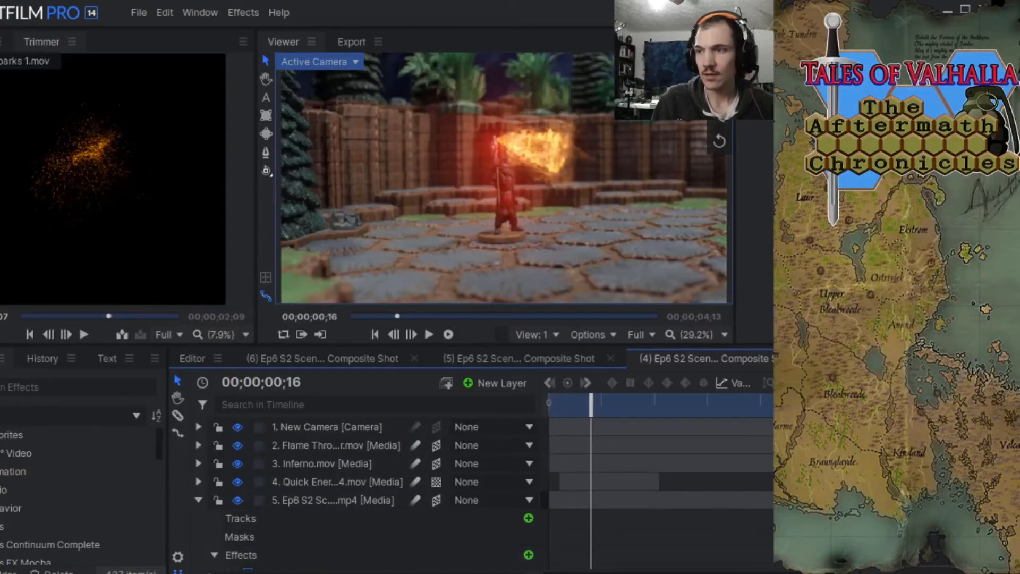
{"action": "scroll", "coordinate": [305, 551], "scroll_direction": "down", "scroll_amount": 3}
{"action": "scroll", "coordinate": [305, 531], "scroll_direction": "down", "scroll_amount": 1}
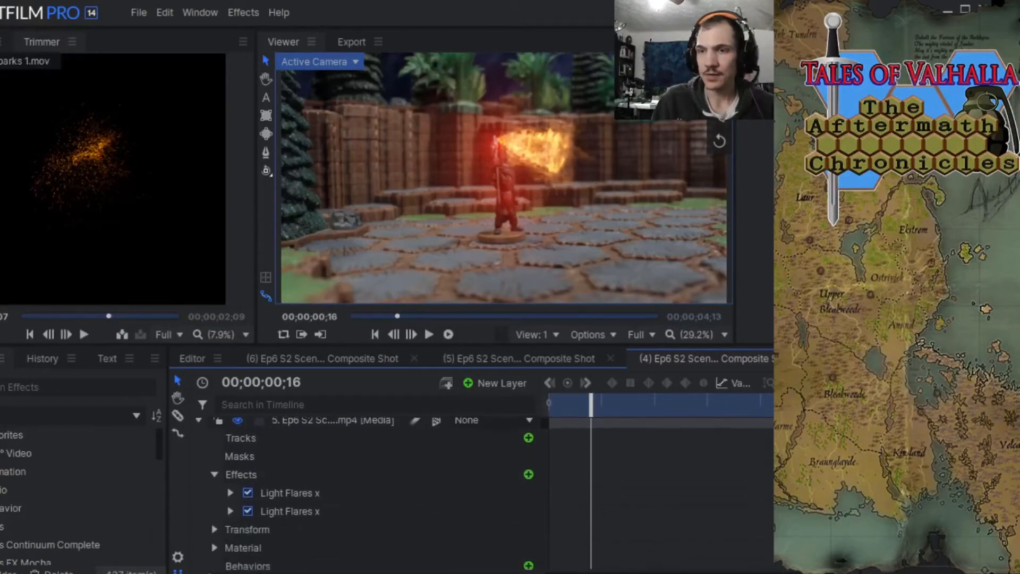
{"action": "left_click", "coordinate": [293, 494]}
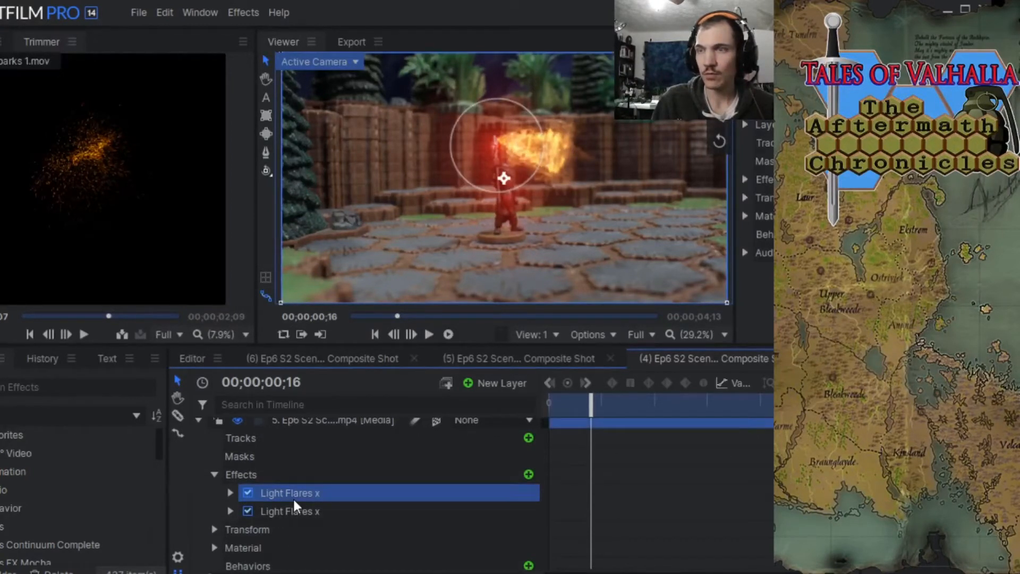
{"action": "left_click", "coordinate": [234, 491]}
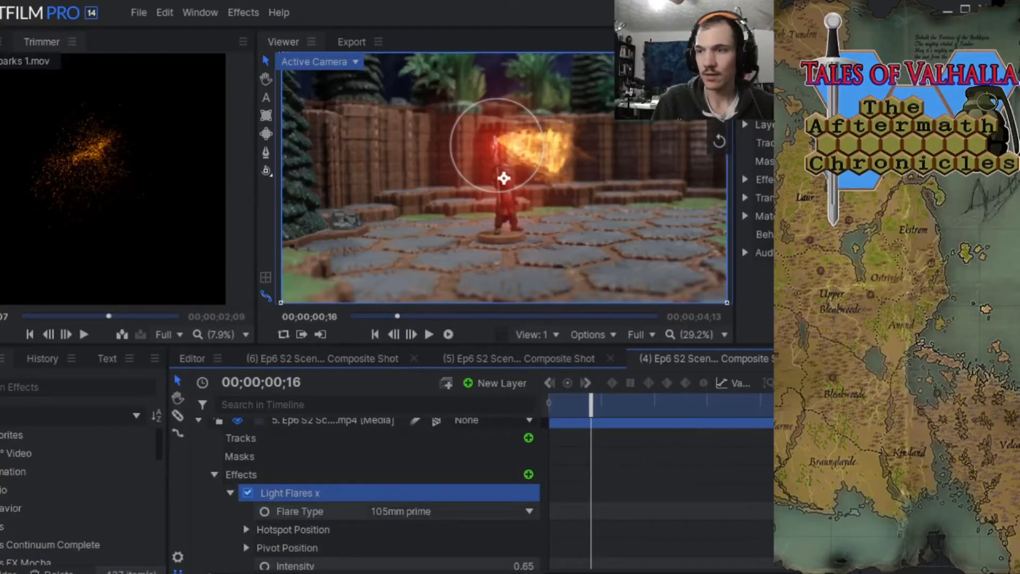
{"action": "scroll", "coordinate": [383, 494], "scroll_direction": "down", "scroll_amount": 3}
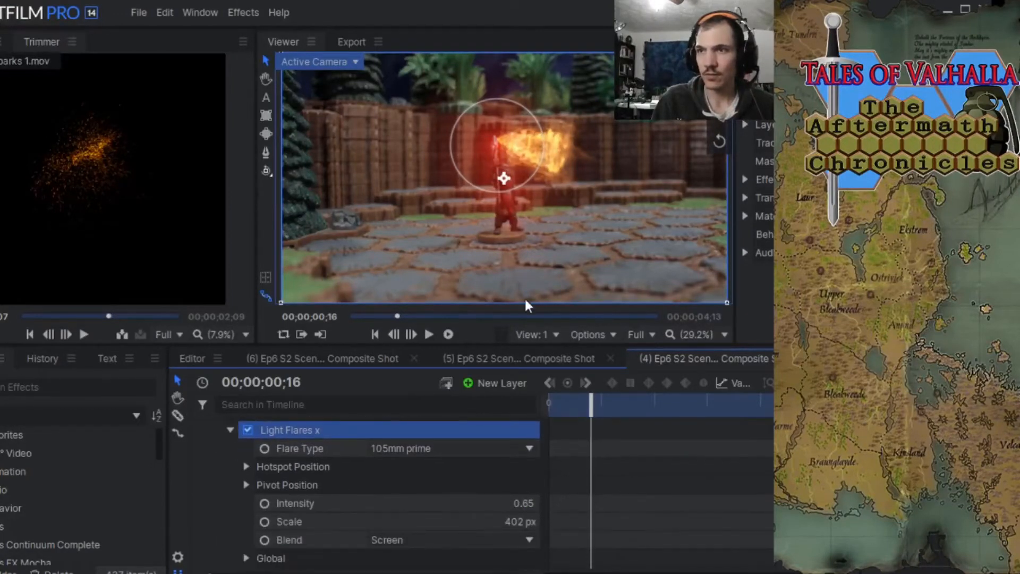
Expand the first light flare's Hotspot Position and enable keyframing for its Flare Type at 00;00;00;00.
{"action": "scroll", "coordinate": [524, 297], "scroll_direction": "up", "scroll_amount": 3}
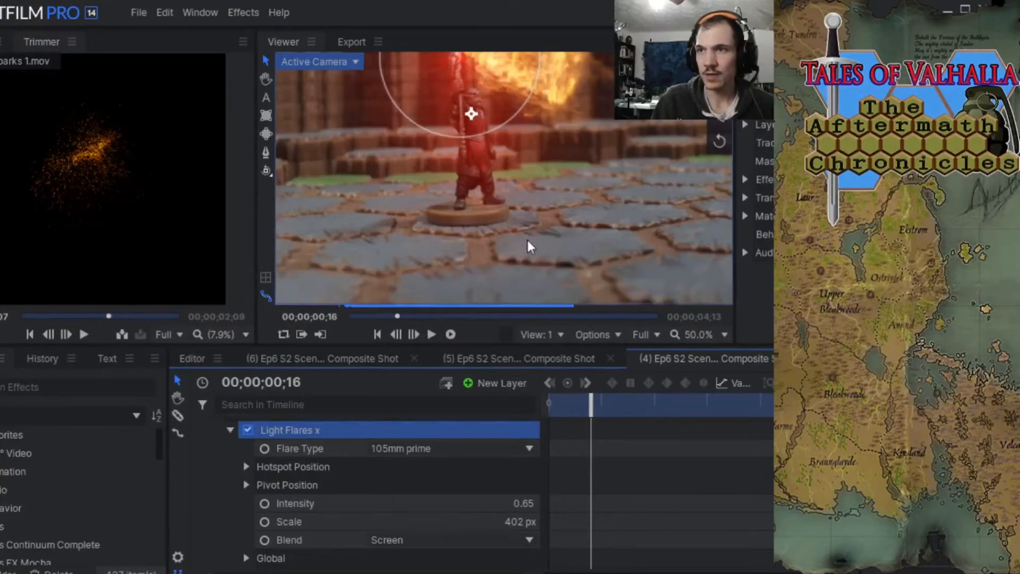
{"action": "left_click", "coordinate": [266, 80]}
{"action": "left_click_drag", "start_coordinate": [355, 128], "coordinate": [355, 216]}
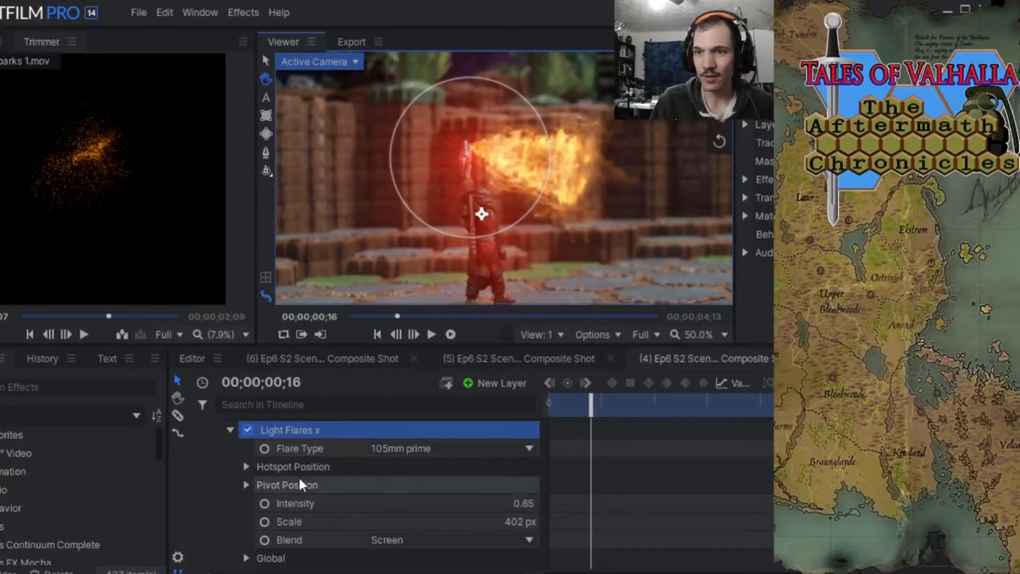
{"action": "left_click", "coordinate": [246, 466]}
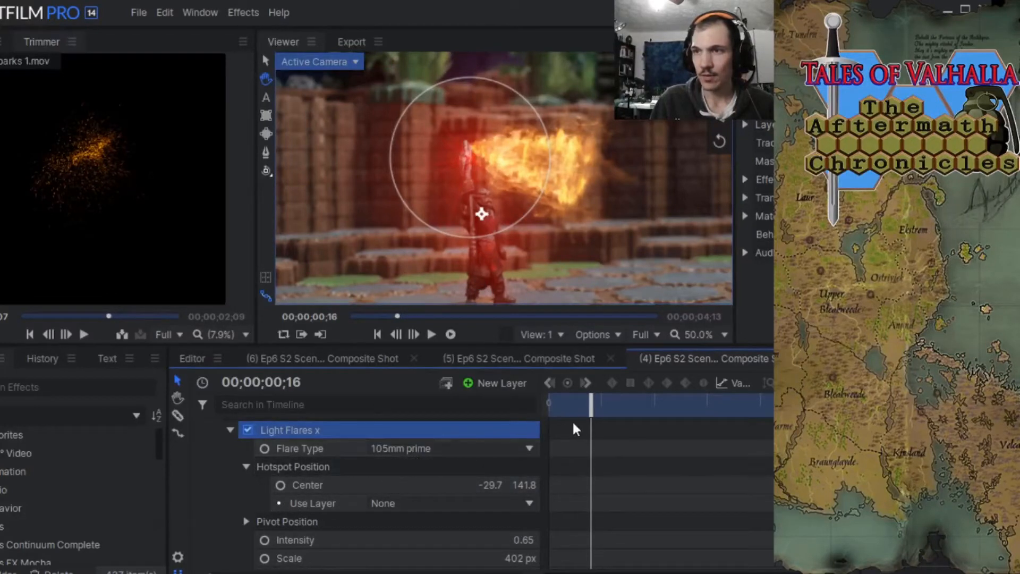
{"action": "left_click_drag", "start_coordinate": [591, 409], "coordinate": [511, 414]}
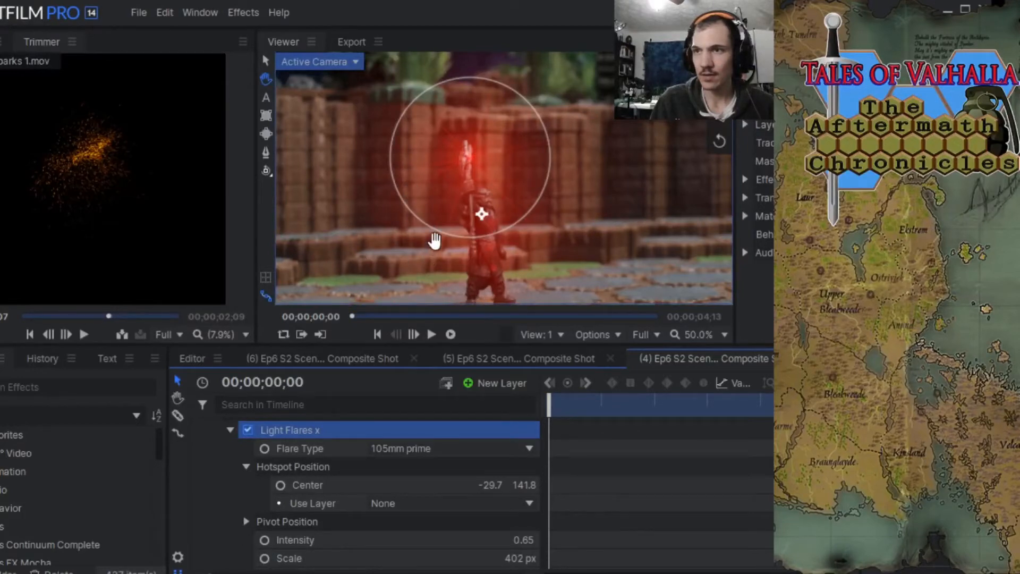
{"action": "left_click", "coordinate": [264, 448]}
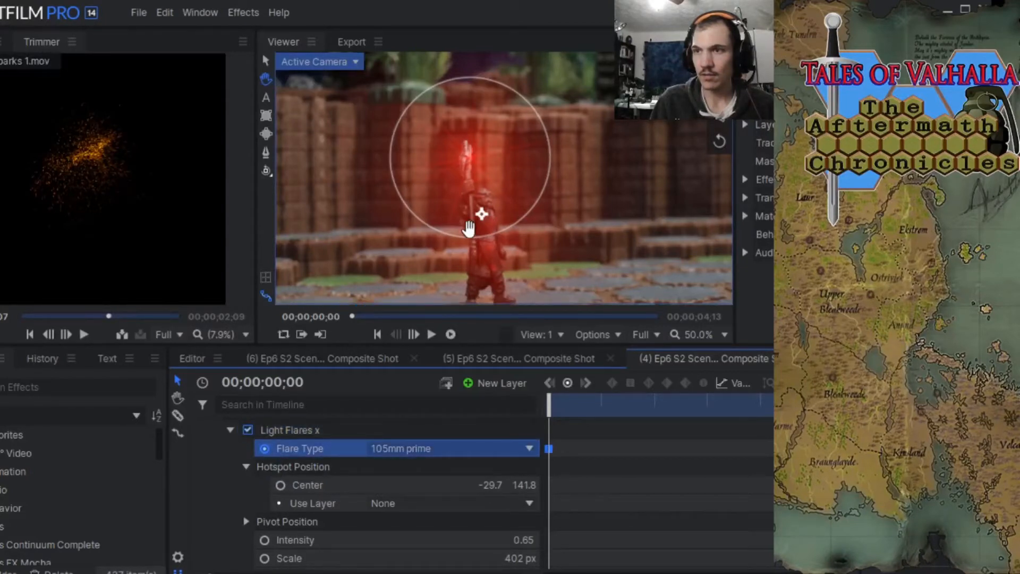
Move the light flare's hotspot up at the figure's raised weapon, placing its Center at -29.7, 157.8.
{"action": "left_click_drag", "start_coordinate": [467, 164], "coordinate": [471, 158]}
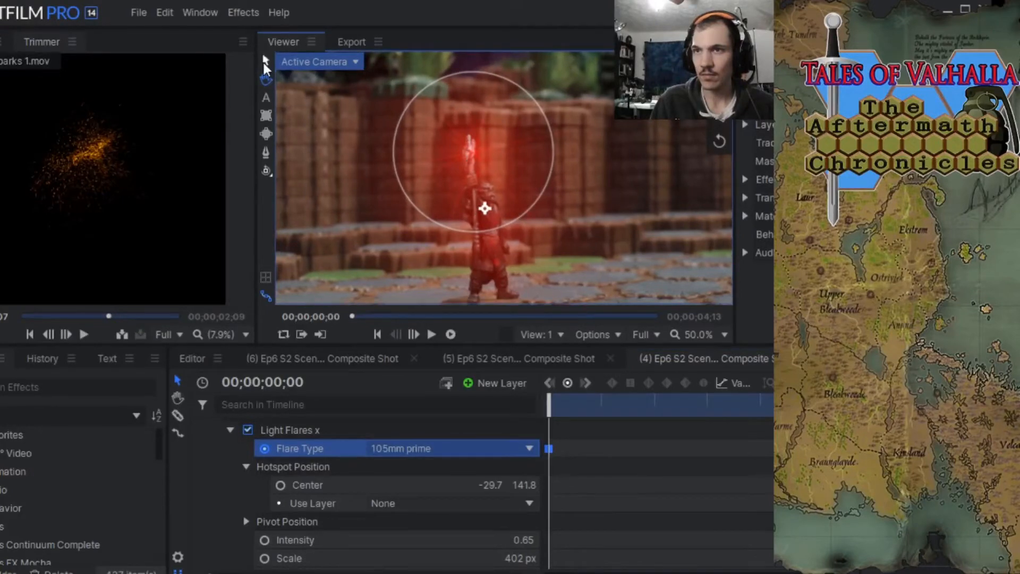
{"action": "left_click", "coordinate": [263, 61]}
{"action": "left_click_drag", "start_coordinate": [470, 155], "coordinate": [471, 152]}
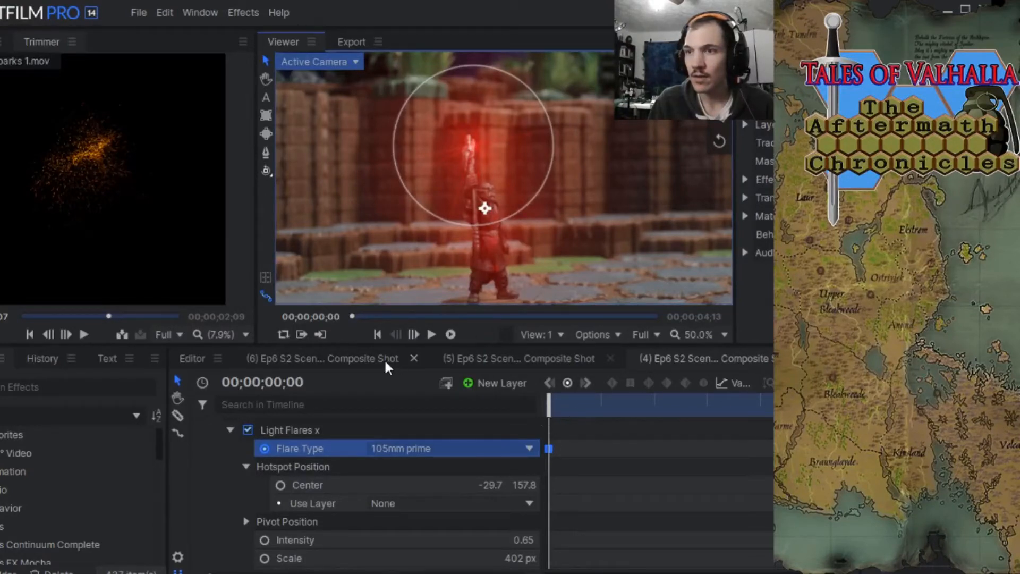
Advance to 00;00;00;21 and move the first light flare's hotspot onto the weapon's tip, placing its Center at -13.7, 161.8.
{"action": "left_click", "coordinate": [413, 334]}
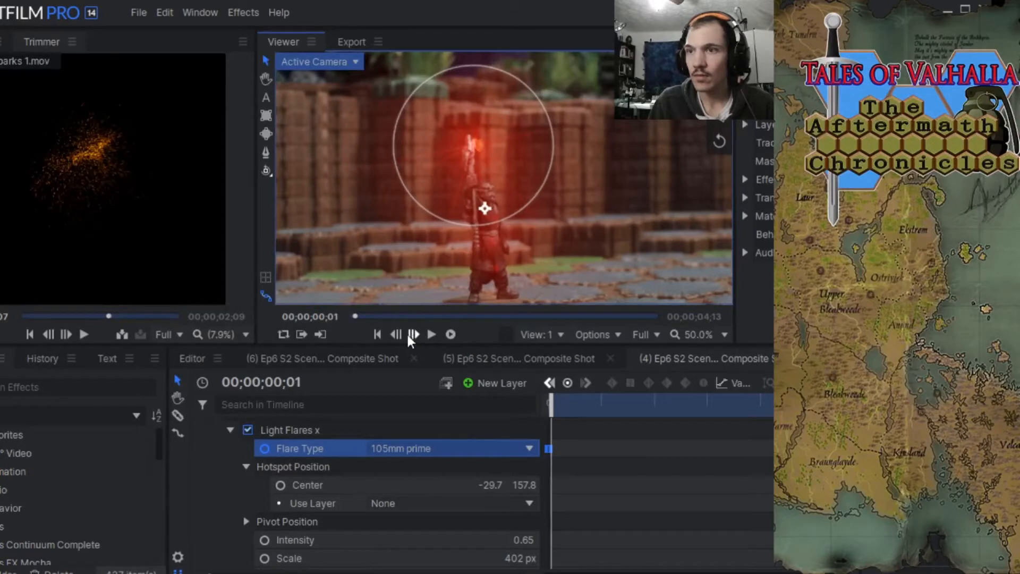
{"action": "left_click", "coordinate": [393, 334]}
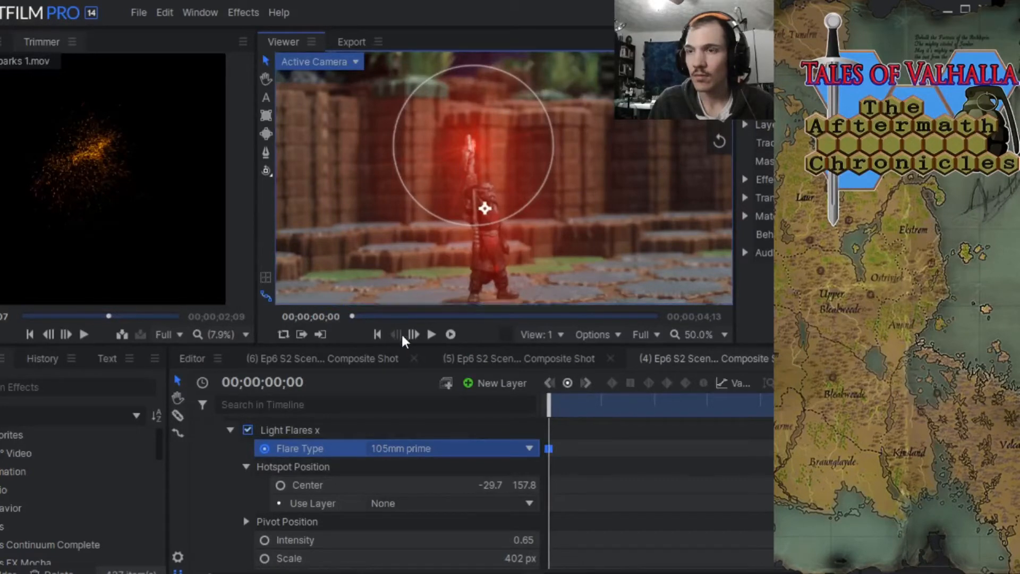
{"action": "left_click", "coordinate": [414, 334]}
{"action": "left_click", "coordinate": [413, 334]}
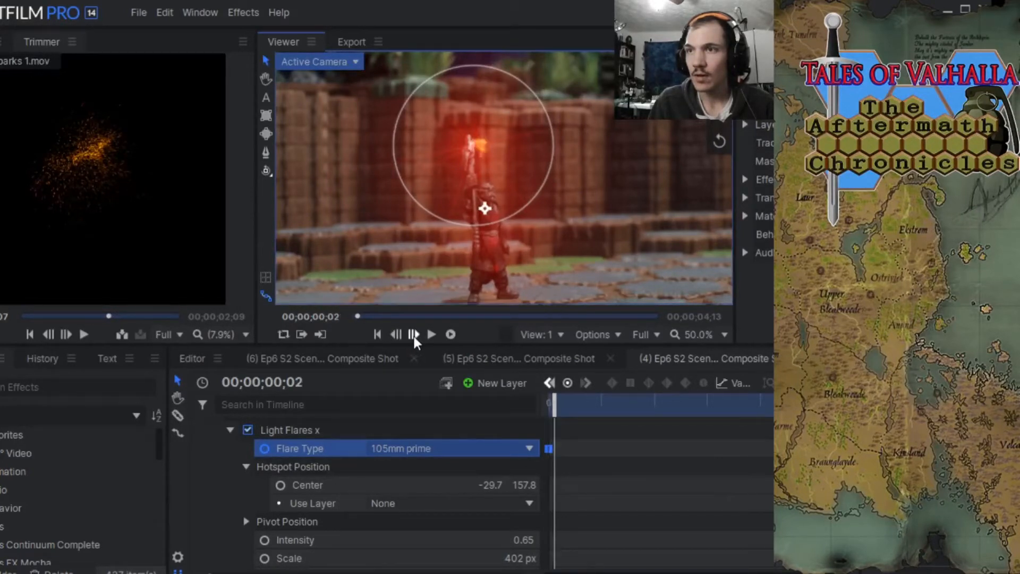
{"action": "left_click", "coordinate": [414, 334]}
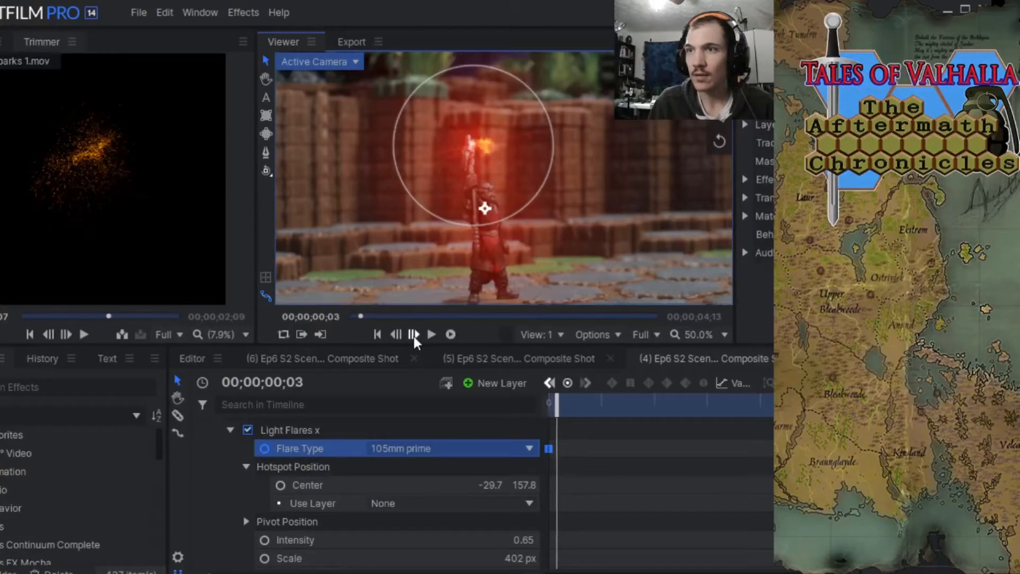
{"action": "left_click", "coordinate": [413, 335]}
{"action": "left_click", "coordinate": [414, 334]}
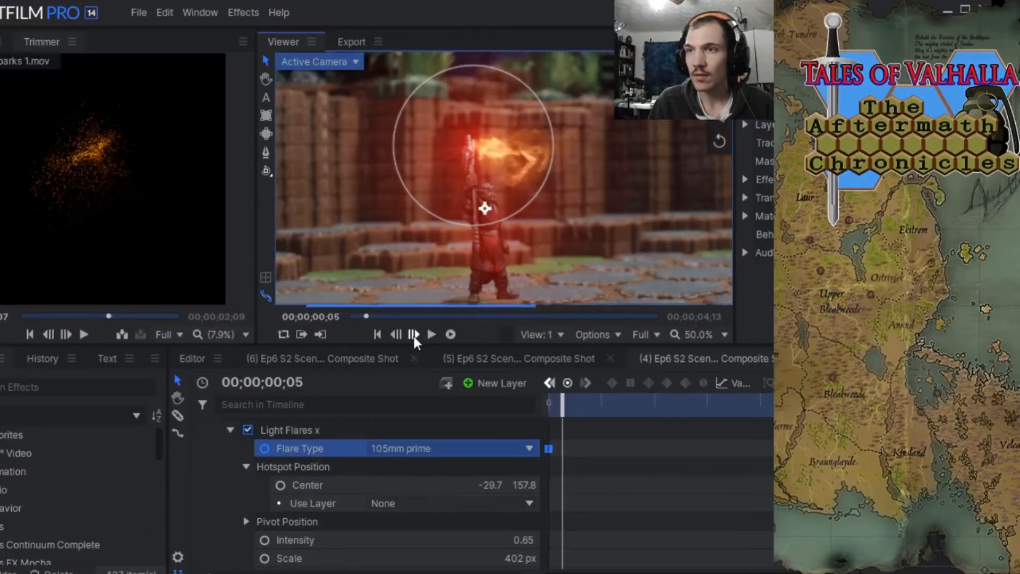
{"action": "left_click", "coordinate": [413, 334]}
{"action": "left_click", "coordinate": [414, 334]}
{"action": "left_click", "coordinate": [413, 335]}
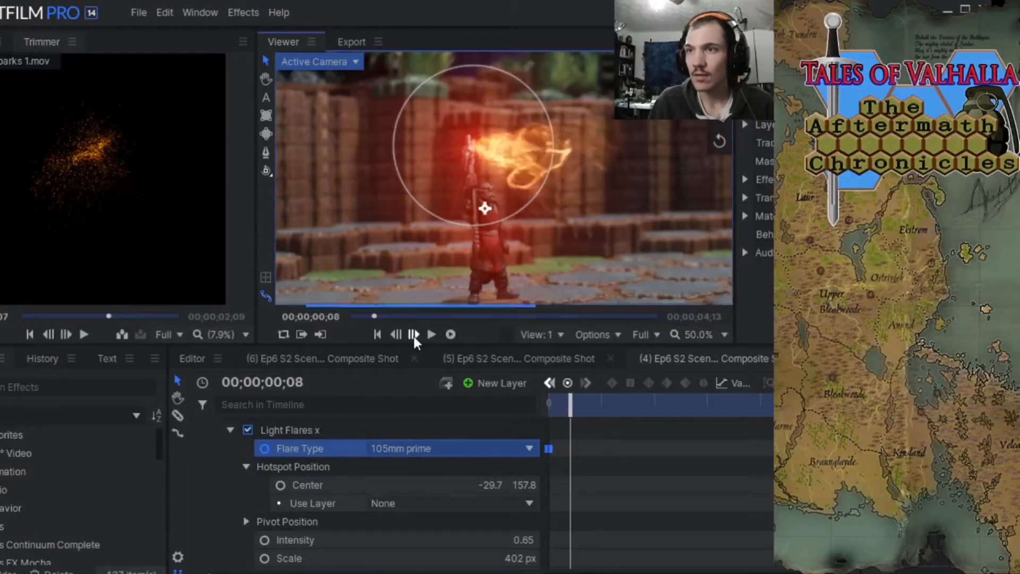
{"action": "left_click", "coordinate": [413, 335]}
{"action": "left_click", "coordinate": [413, 334]}
{"action": "left_click", "coordinate": [414, 335]}
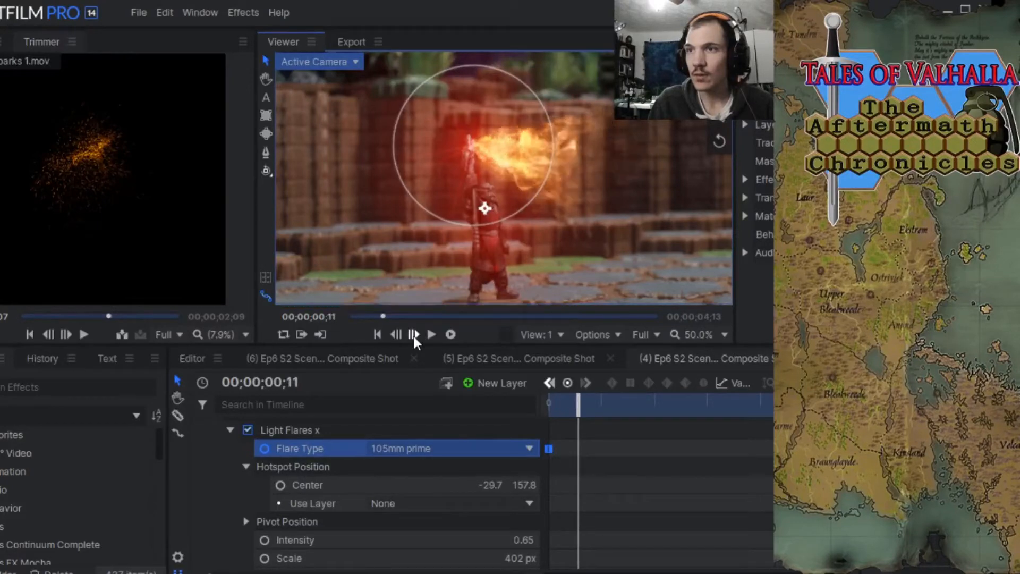
{"action": "left_click", "coordinate": [414, 334]}
{"action": "left_click", "coordinate": [413, 334]}
{"action": "left_click", "coordinate": [414, 334]}
{"action": "left_click", "coordinate": [414, 334]}
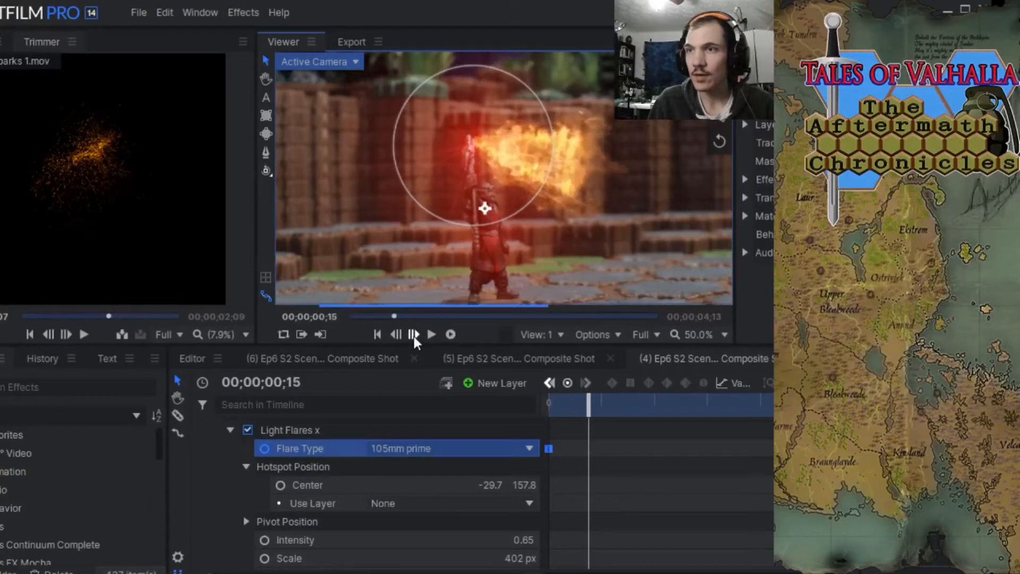
{"action": "left_click", "coordinate": [413, 335]}
{"action": "left_click", "coordinate": [414, 334]}
{"action": "left_click", "coordinate": [413, 334]}
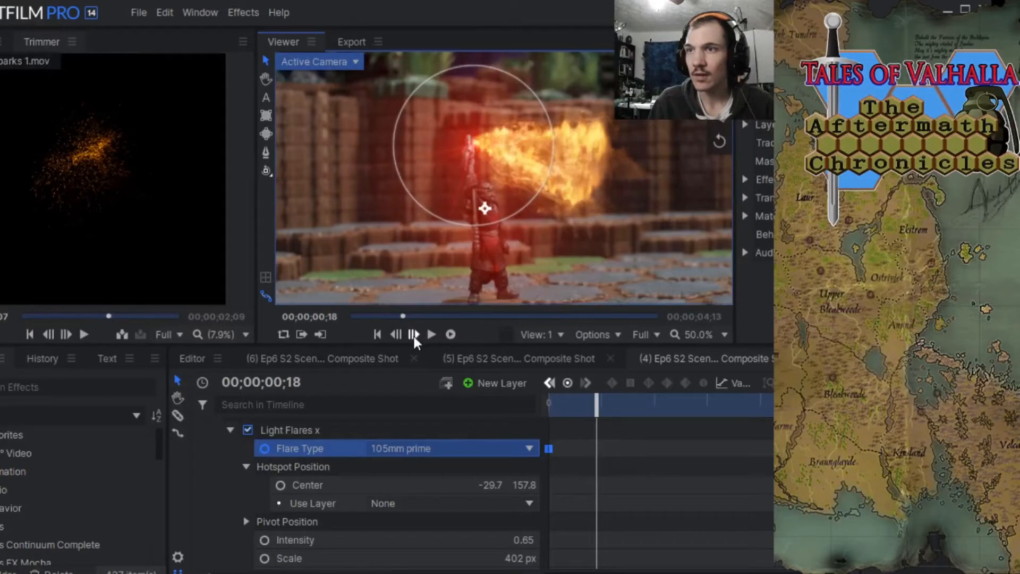
{"action": "left_click", "coordinate": [413, 335]}
{"action": "left_click", "coordinate": [414, 334]}
{"action": "left_click", "coordinate": [413, 334]}
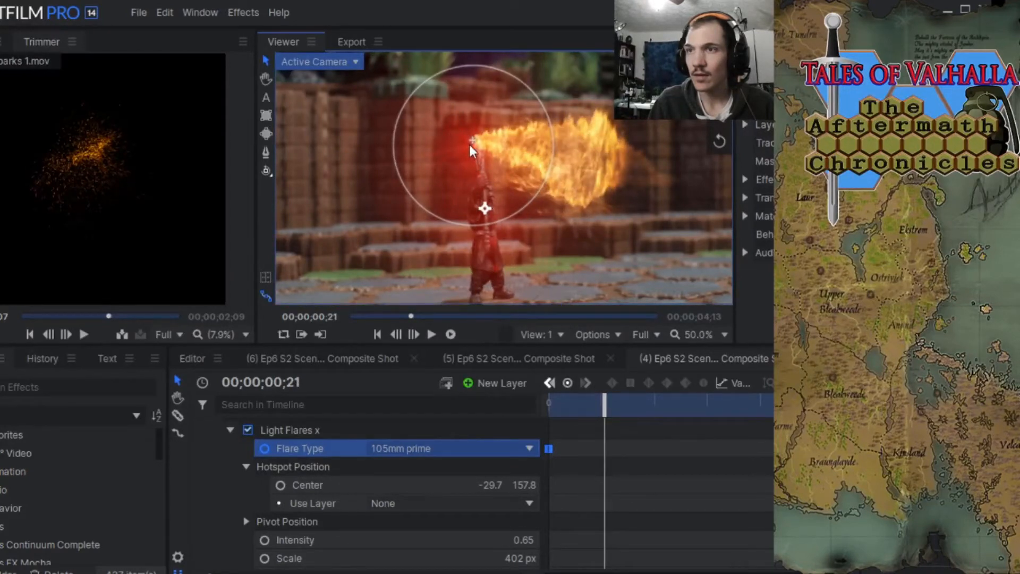
{"action": "left_click_drag", "start_coordinate": [470, 145], "coordinate": [476, 143]}
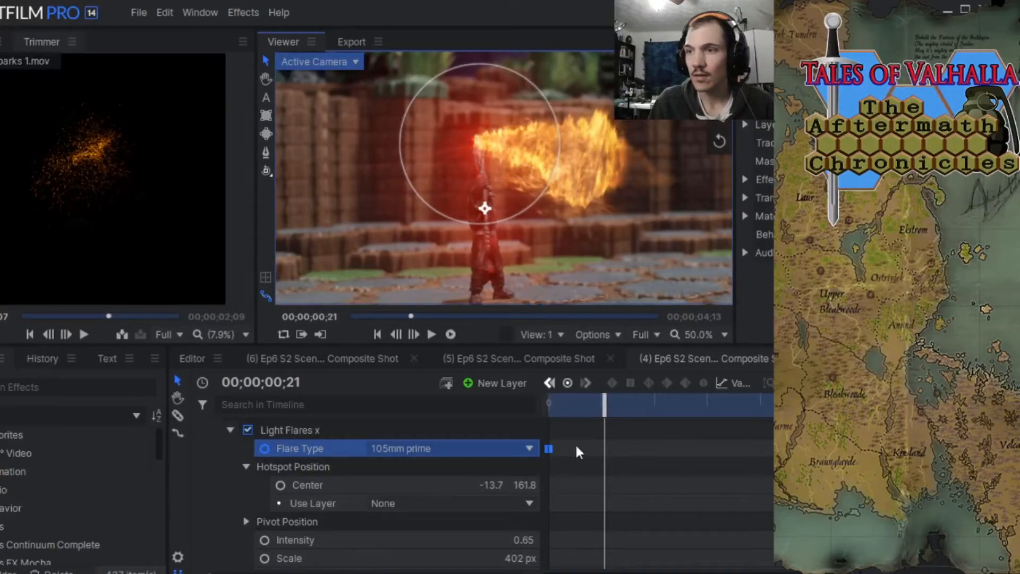
{"action": "left_click", "coordinate": [605, 447]}
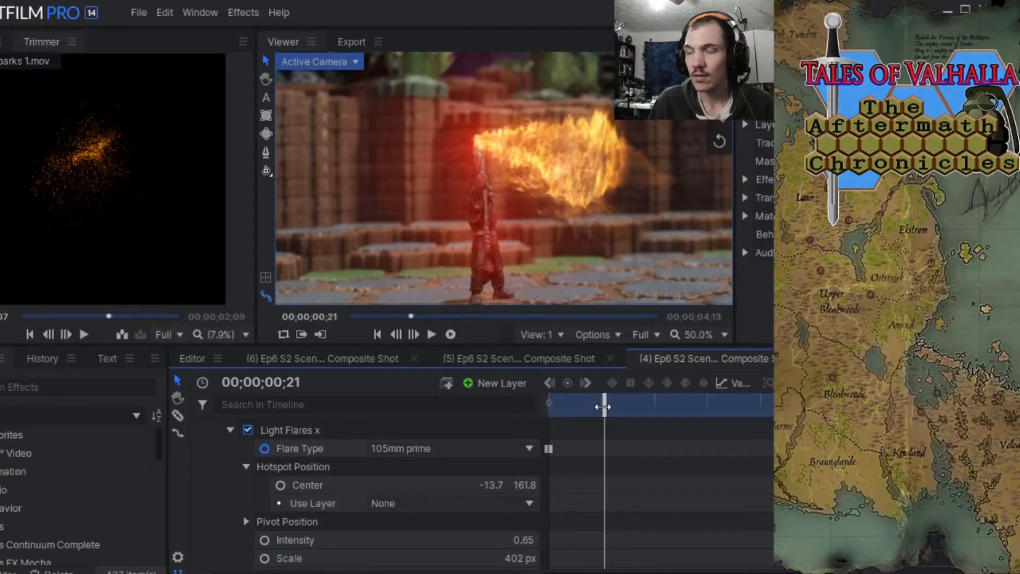
{"action": "left_click", "coordinate": [479, 146]}
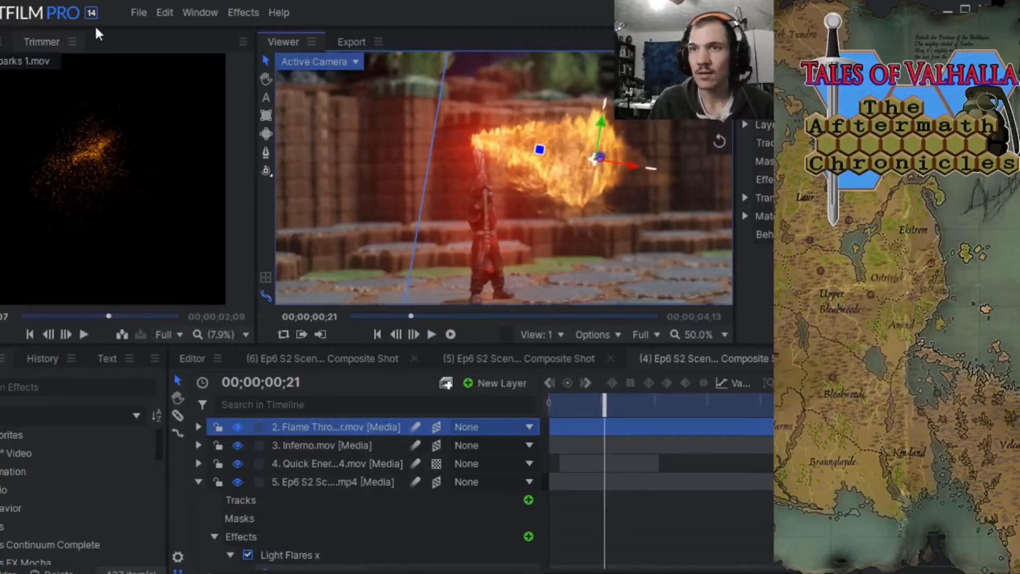
{"action": "left_click", "coordinate": [164, 13]}
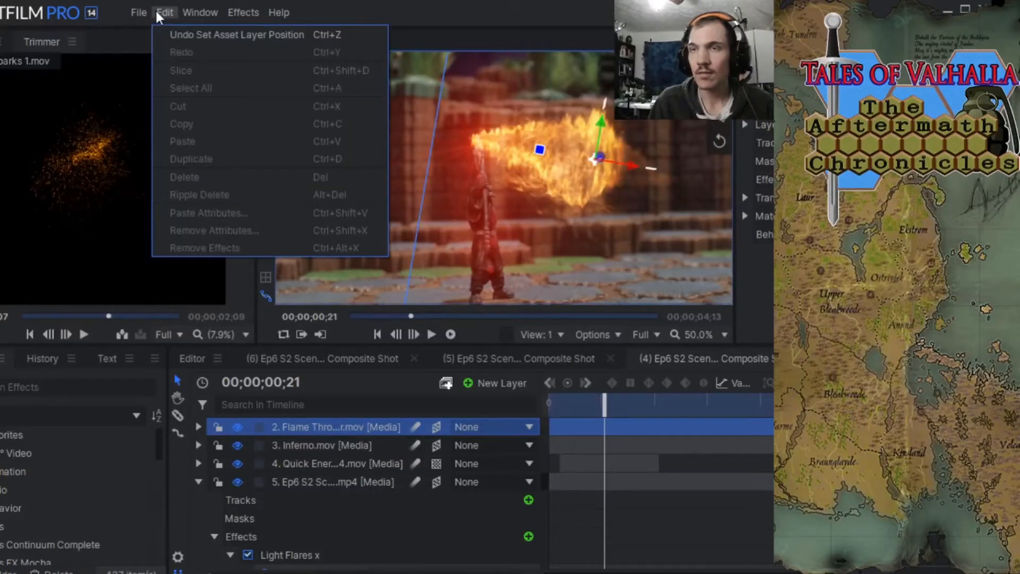
{"action": "left_click", "coordinate": [174, 34]}
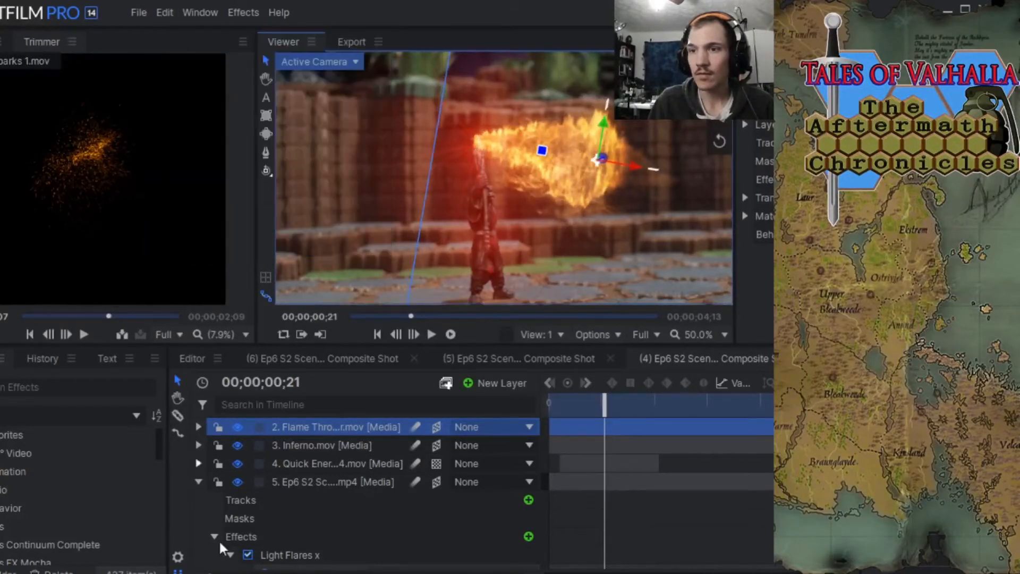
Select the first Light Flares effect on the Ep6 S2 footage layer and expand its settings.
{"action": "scroll", "coordinate": [350, 547], "scroll_direction": "down", "scroll_amount": 1}
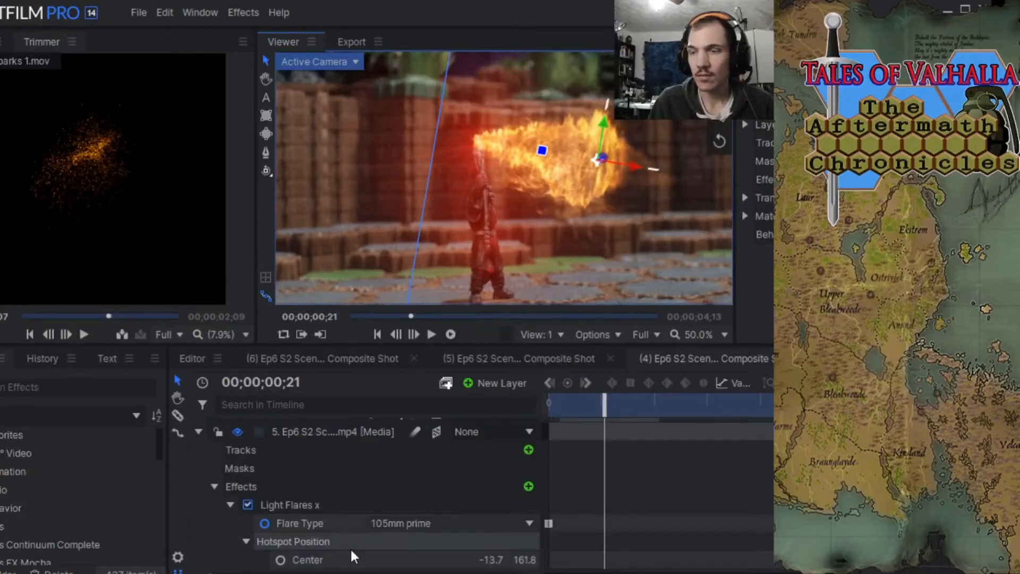
{"action": "left_click", "coordinate": [304, 509]}
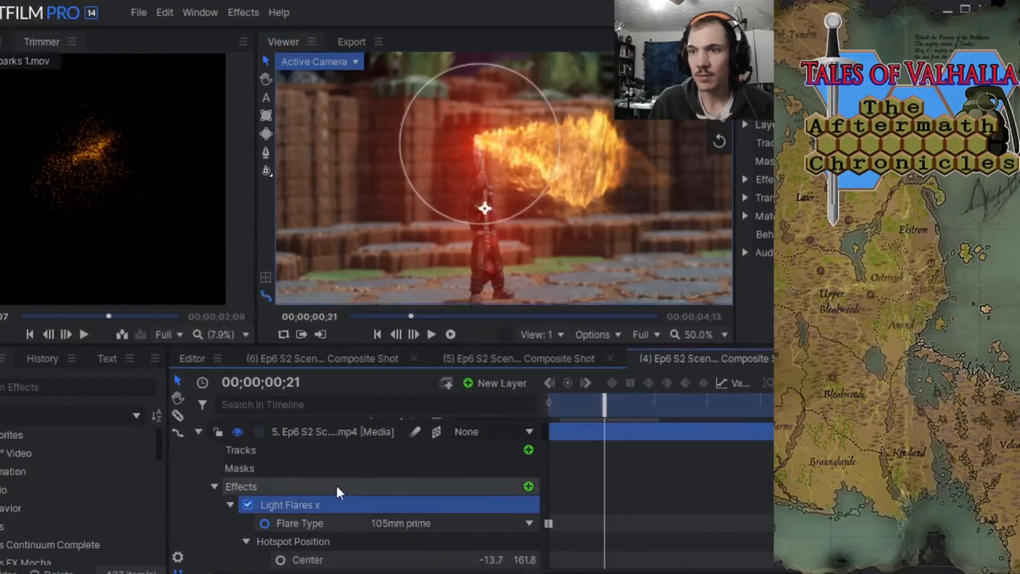
{"action": "scroll", "coordinate": [295, 526], "scroll_direction": "down", "scroll_amount": 1}
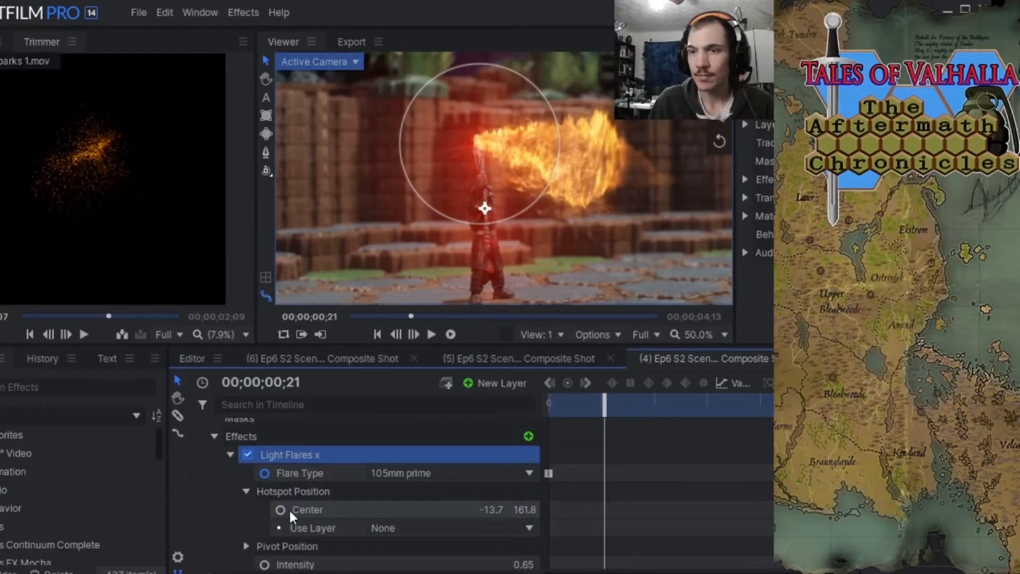
{"action": "left_click", "coordinate": [230, 455]}
{"action": "left_click", "coordinate": [267, 487]}
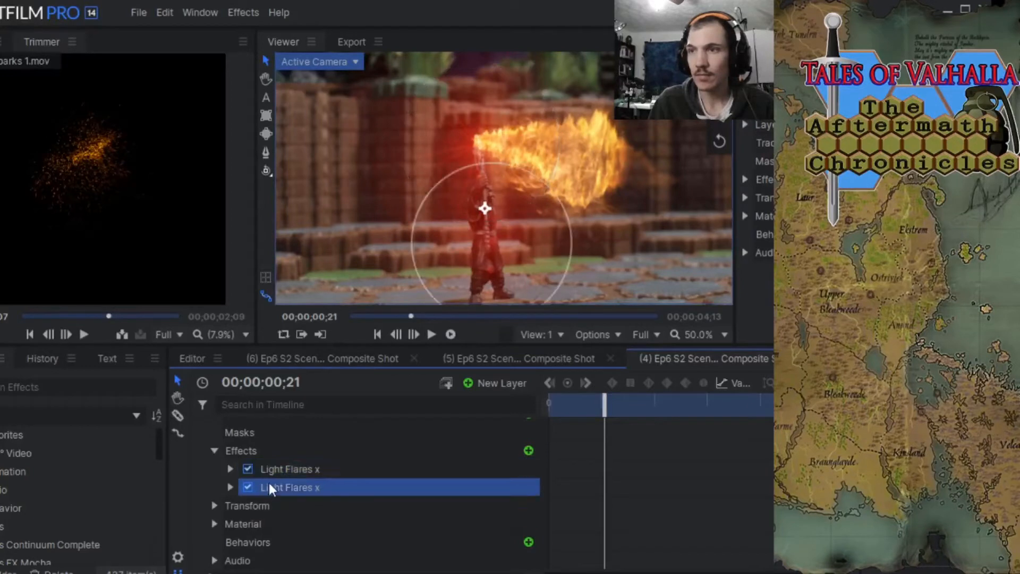
{"action": "left_click", "coordinate": [269, 468]}
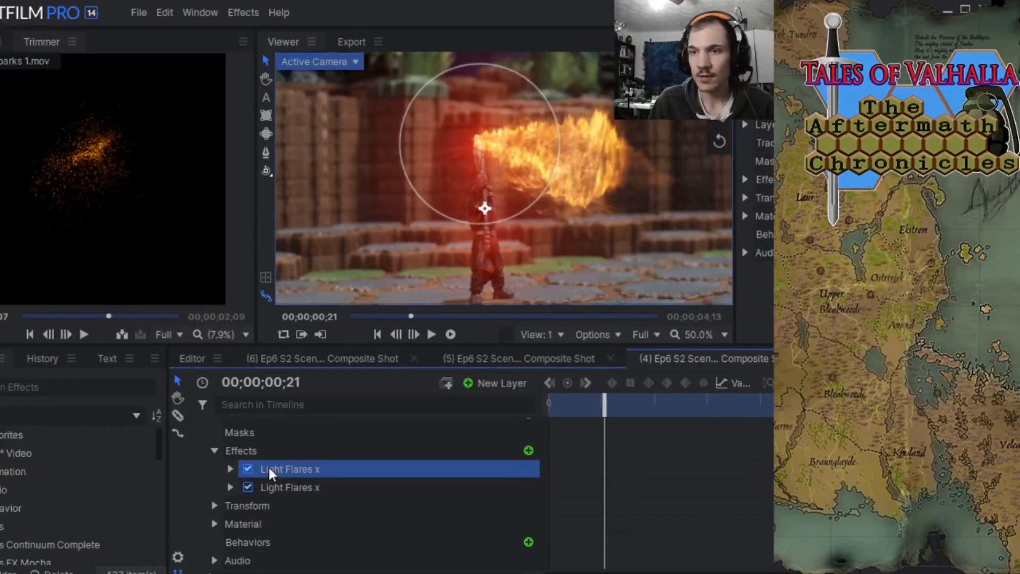
{"action": "left_click", "coordinate": [229, 468]}
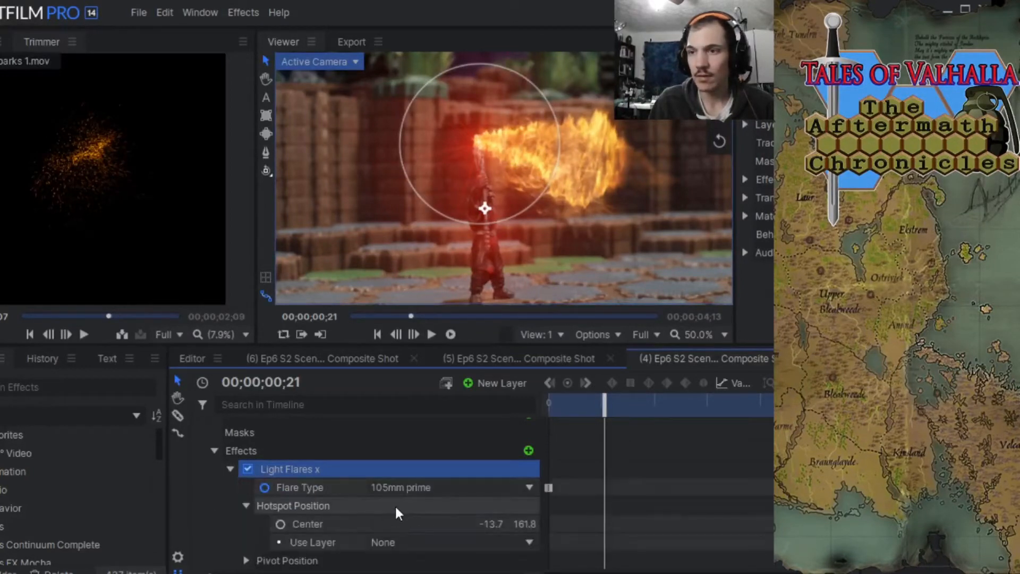
Return to 00;00;00;00 and select the first light flare's Flare Type keyframe.
{"action": "left_click_drag", "start_coordinate": [606, 405], "coordinate": [550, 406]}
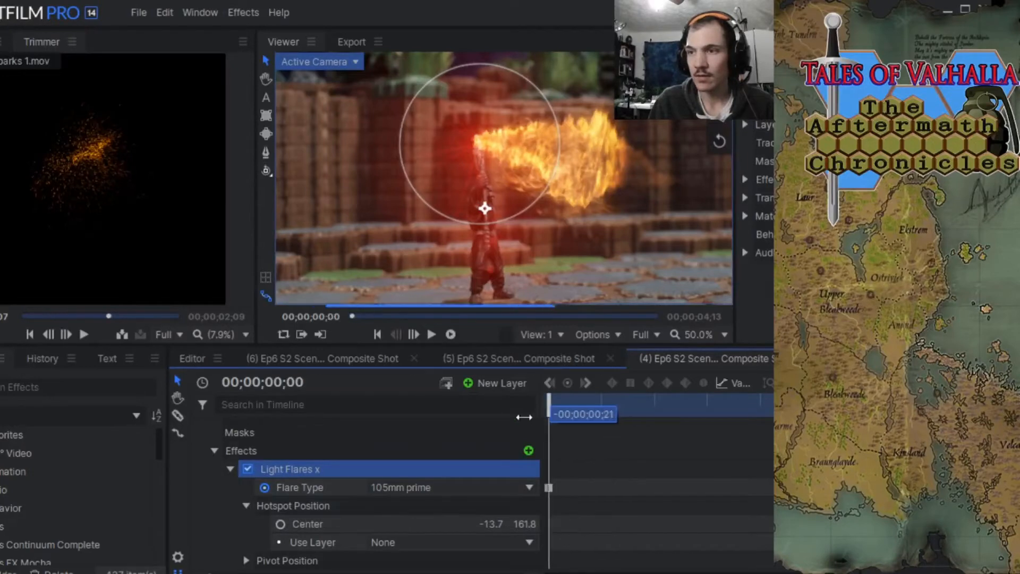
{"action": "left_click", "coordinate": [548, 489]}
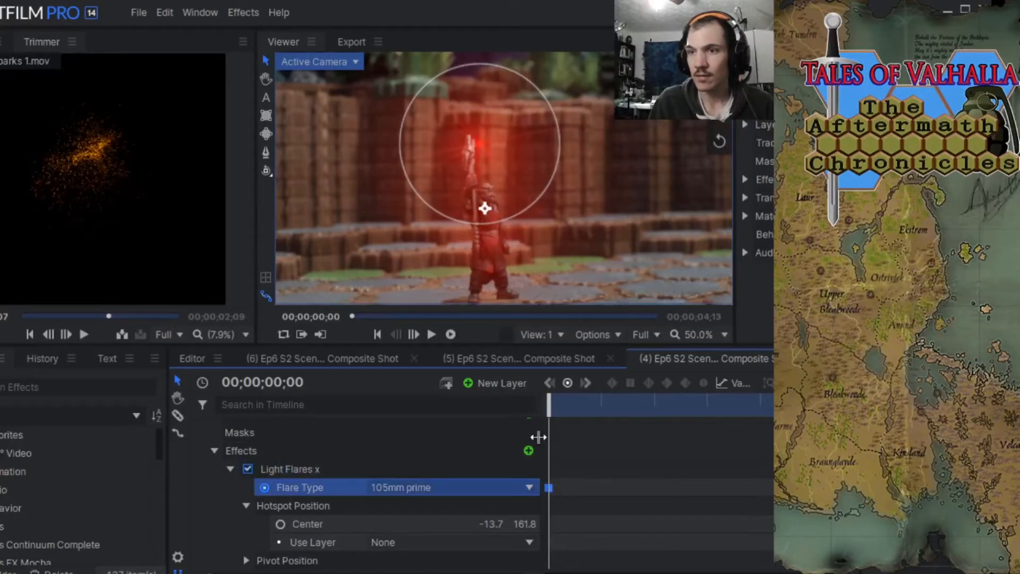
{"action": "left_click", "coordinate": [220, 517]}
{"action": "left_click", "coordinate": [222, 487]}
Move the first light flare's hotspot to the weapon's tip at 00;00;00;21, placing its Center at -7.7, 155.8.
{"action": "left_click_drag", "start_coordinate": [543, 400], "coordinate": [580, 400]}
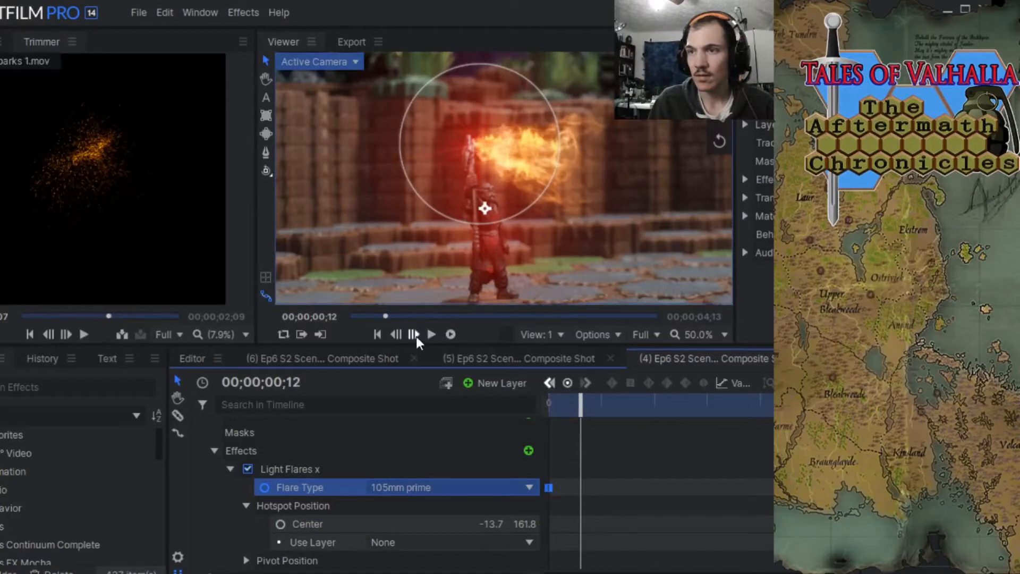
{"action": "left_click", "coordinate": [415, 335]}
{"action": "left_click", "coordinate": [416, 336]}
{"action": "left_click", "coordinate": [415, 336]}
{"action": "left_click", "coordinate": [415, 336]}
{"action": "left_click", "coordinate": [415, 336]}
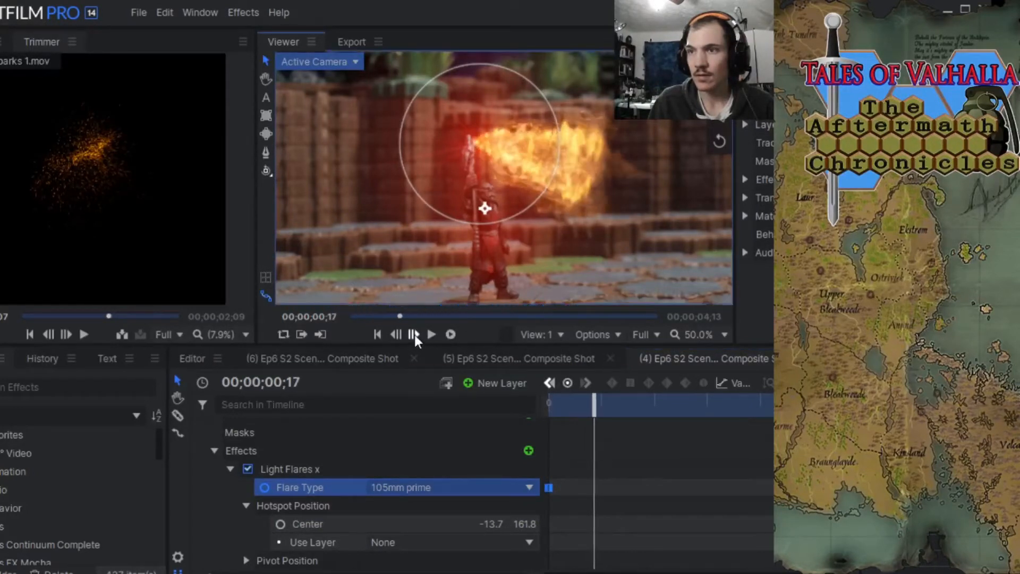
{"action": "left_click", "coordinate": [415, 336]}
{"action": "left_click", "coordinate": [416, 336]}
{"action": "left_click", "coordinate": [415, 336]}
{"action": "left_click", "coordinate": [415, 335]}
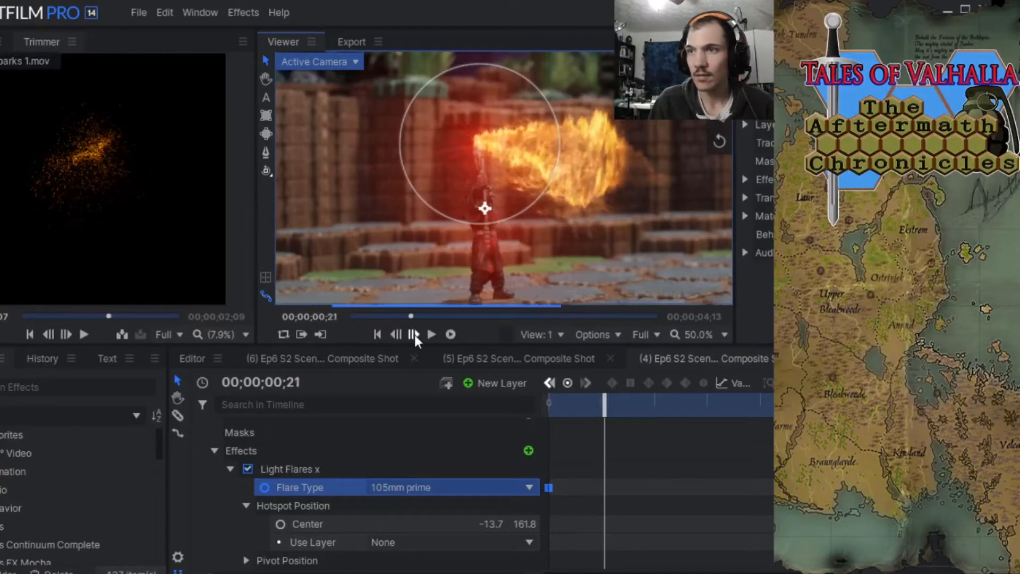
{"action": "left_click", "coordinate": [415, 336]}
{"action": "left_click", "coordinate": [398, 335]}
{"action": "left_click", "coordinate": [397, 335]}
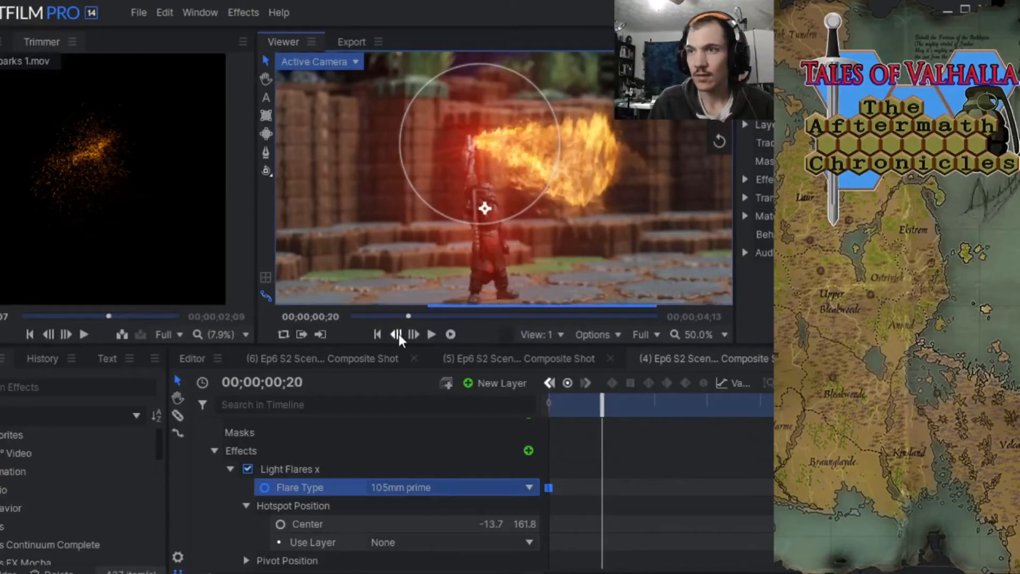
{"action": "left_click", "coordinate": [397, 335]}
{"action": "left_click", "coordinate": [414, 335]}
{"action": "left_click", "coordinate": [414, 334]}
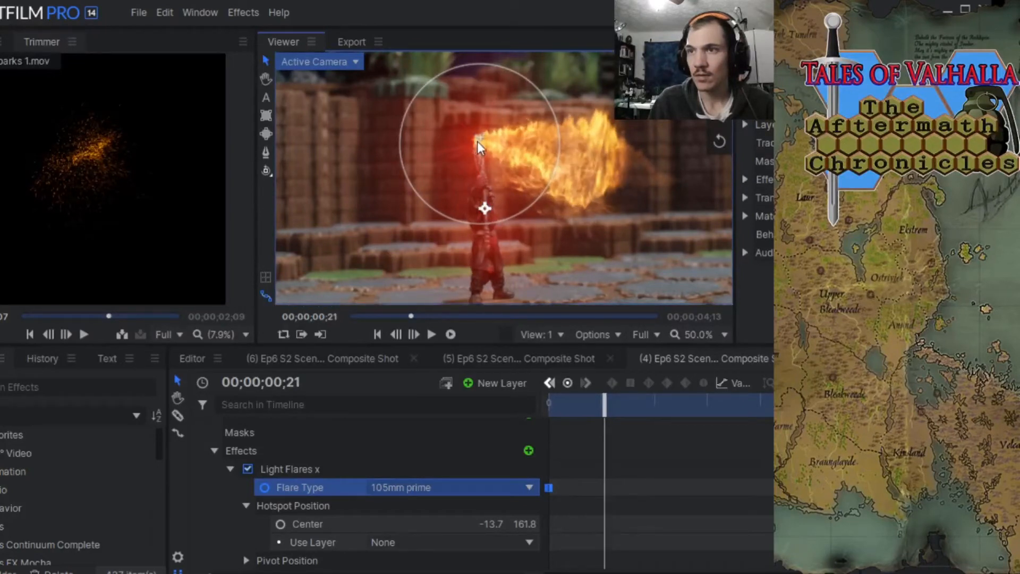
{"action": "left_click_drag", "start_coordinate": [477, 142], "coordinate": [478, 145]}
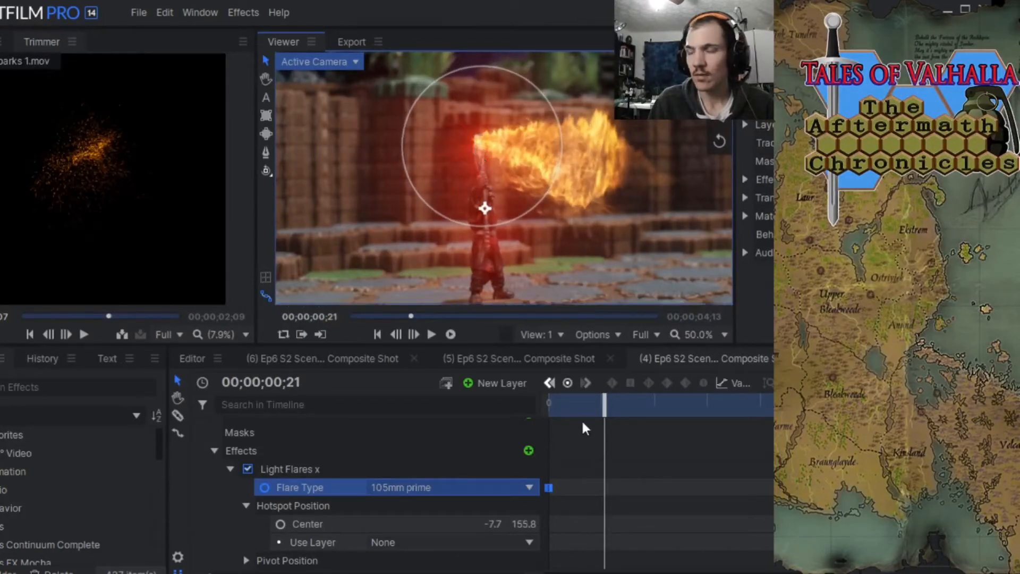
Remove the first light flare's Flare Type keyframe and return to 00;00;00;00.
{"action": "mouse_move", "coordinate": [549, 487]}
{"action": "left_mouse_down"}
{"action": "mouse_move", "coordinate": [589, 485]}
{"action": "mouse_move", "coordinate": [549, 487]}
{"action": "left_mouse_up"}
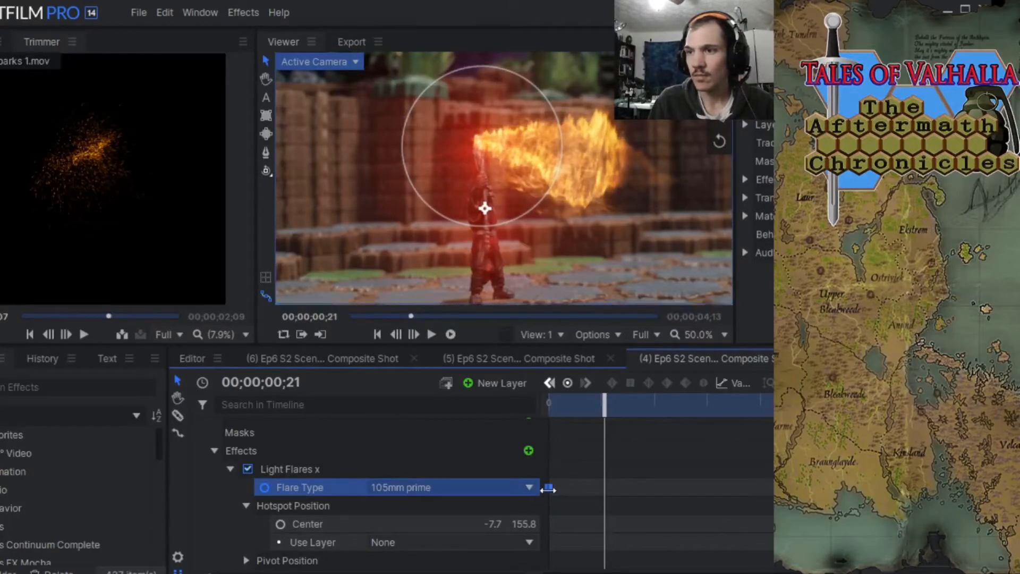
{"action": "right_click", "coordinate": [549, 488]}
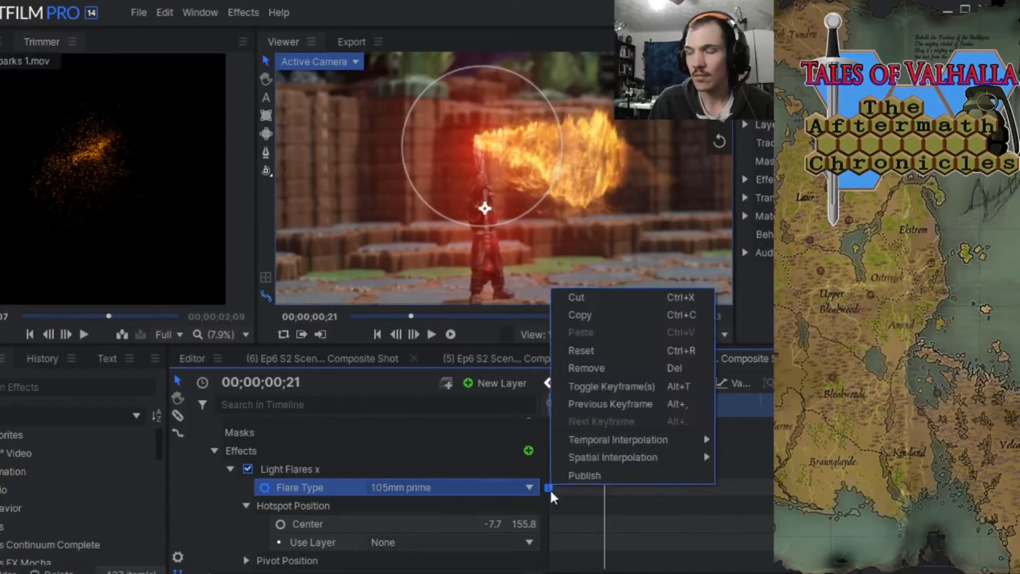
{"action": "left_click", "coordinate": [549, 488]}
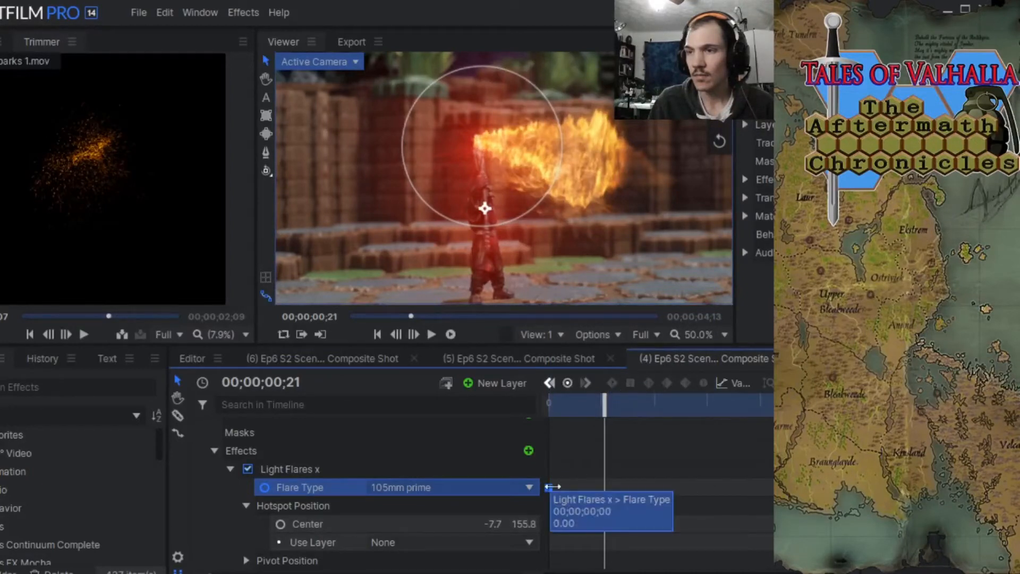
{"action": "mouse_move", "coordinate": [547, 485]}
{"action": "left_mouse_down"}
{"action": "mouse_move", "coordinate": [638, 484]}
{"action": "mouse_move", "coordinate": [522, 486]}
{"action": "mouse_move", "coordinate": [532, 488]}
{"action": "left_mouse_up"}
{"action": "right_click", "coordinate": [553, 487]}
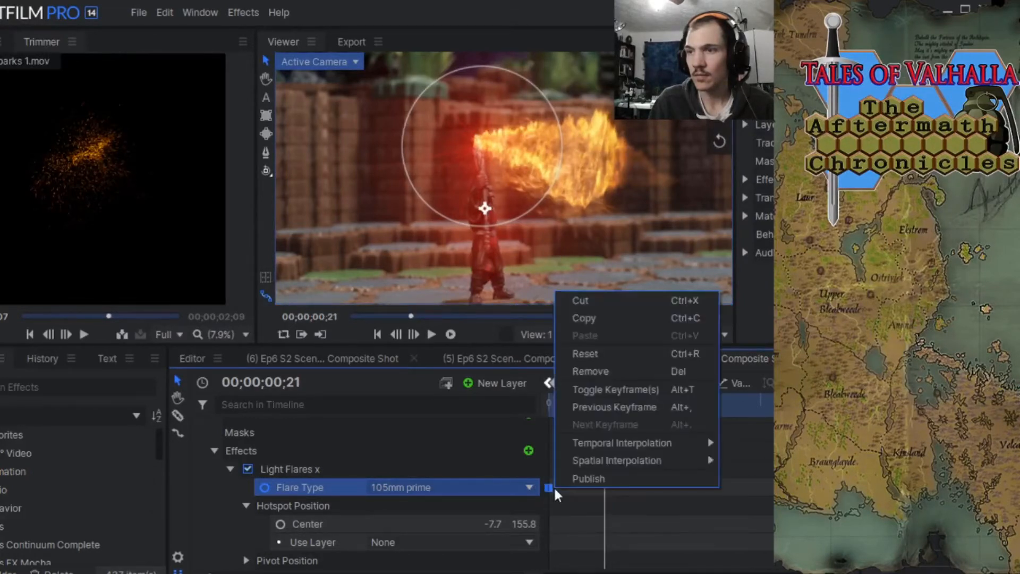
{"action": "left_click", "coordinate": [580, 371]}
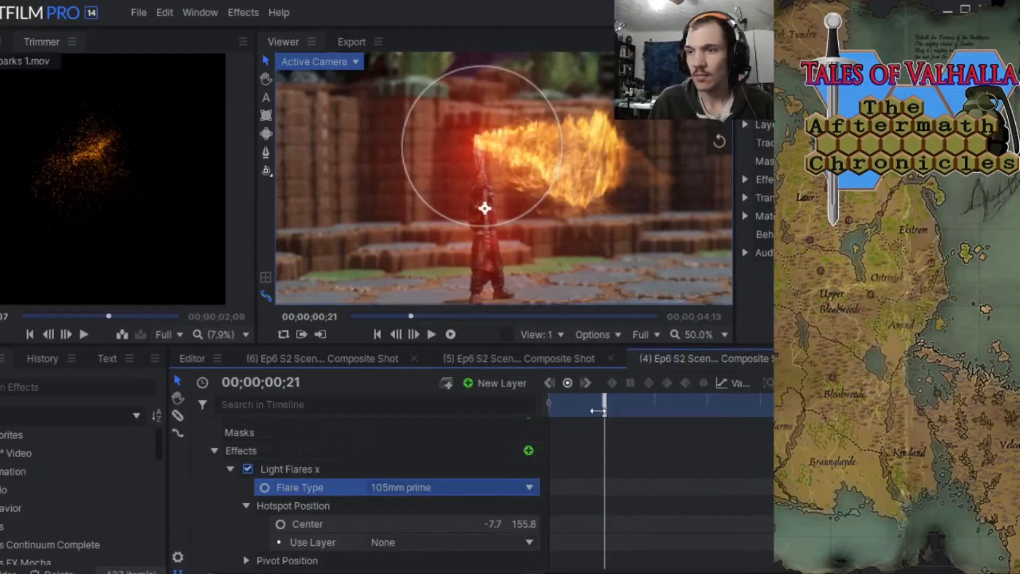
{"action": "left_click_drag", "start_coordinate": [605, 409], "coordinate": [538, 413]}
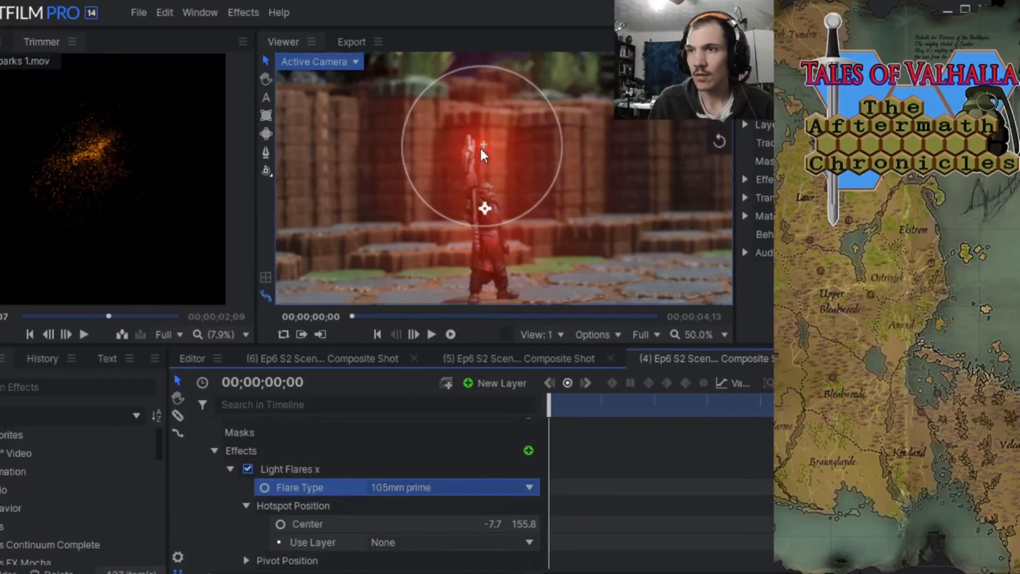
Place the first light flare's hotspot Center at -33.7, 153.8 on the weapon at 00;00;00;00 and enable keyframing for Center.
{"action": "left_click_drag", "start_coordinate": [481, 152], "coordinate": [470, 150]}
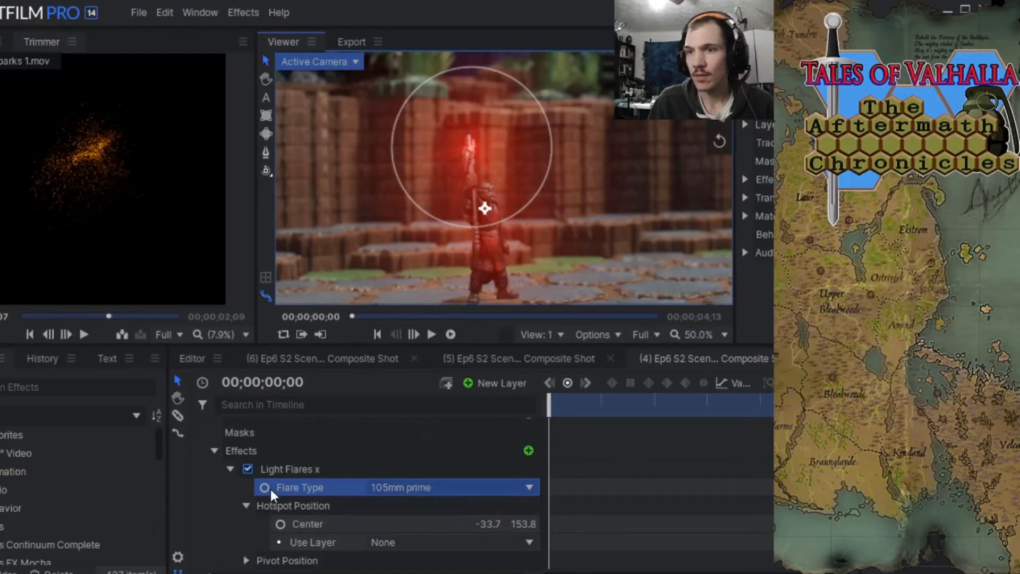
{"action": "left_click_drag", "start_coordinate": [264, 489], "coordinate": [280, 528]}
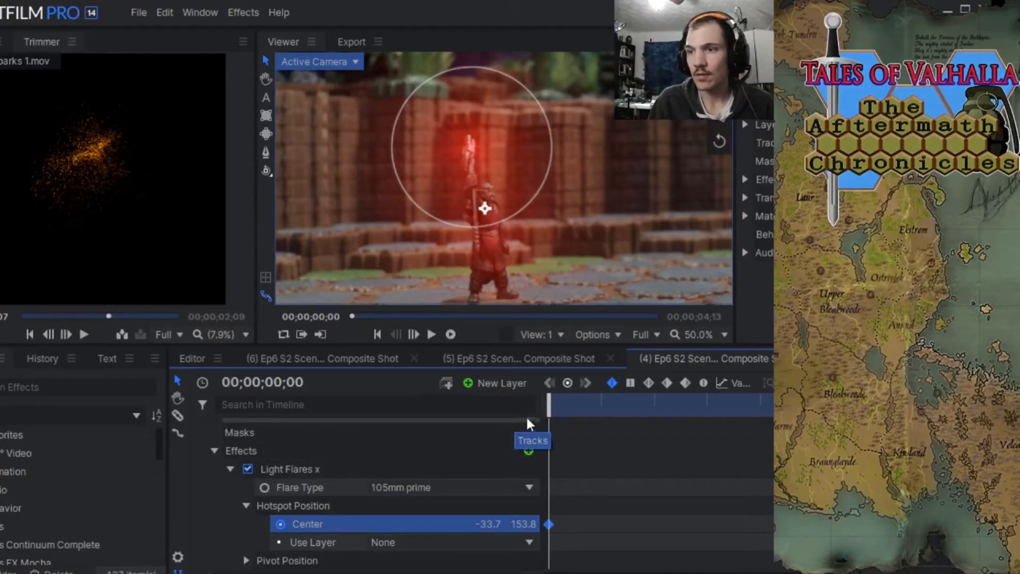
At 00;00;00;21, where the weapon shifts, keyframe the flare's hotspot Center on the weapon's tip at -17.7, 151.8.
{"action": "left_click", "coordinate": [414, 335]}
{"action": "left_click", "coordinate": [413, 335]}
{"action": "left_click", "coordinate": [414, 334]}
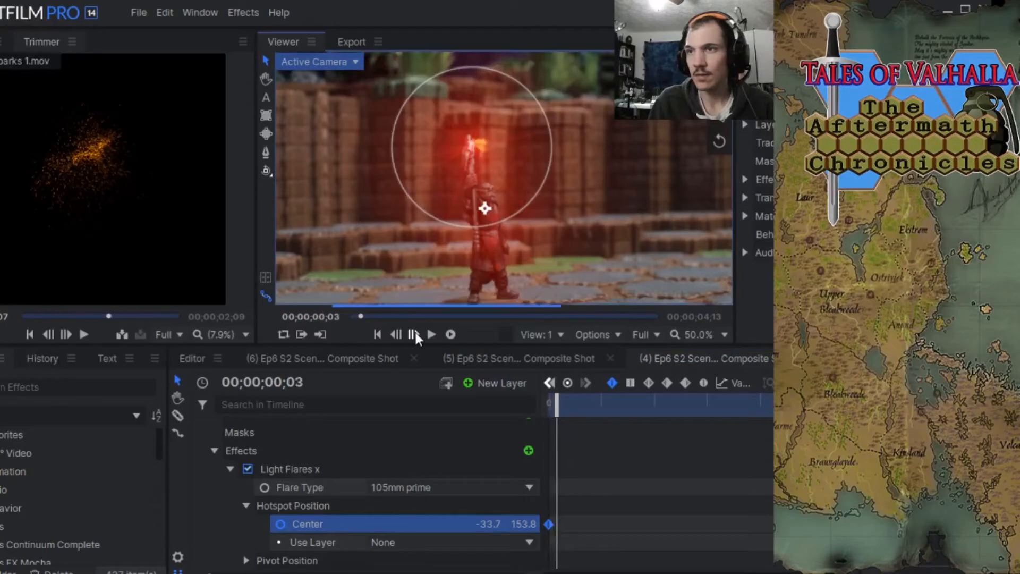
{"action": "left_click", "coordinate": [414, 334]}
{"action": "left_click", "coordinate": [413, 335]}
{"action": "left_click", "coordinate": [415, 335]}
{"action": "left_click", "coordinate": [415, 335]}
{"action": "left_click", "coordinate": [416, 336]}
{"action": "left_click", "coordinate": [415, 335]}
{"action": "left_click", "coordinate": [415, 335]}
{"action": "left_click", "coordinate": [416, 336]}
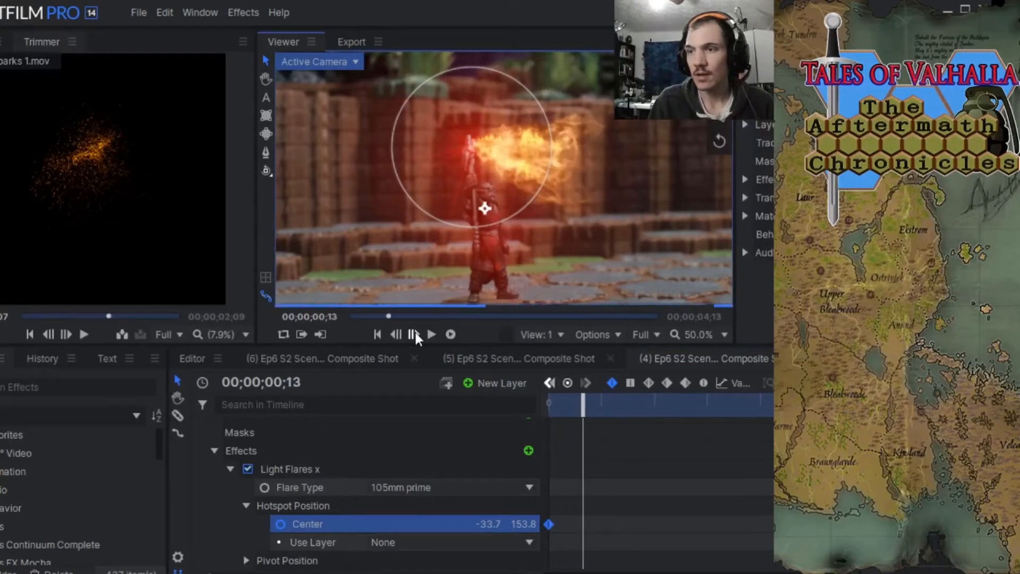
{"action": "left_click", "coordinate": [416, 335]}
{"action": "left_click", "coordinate": [416, 335]}
{"action": "left_click", "coordinate": [416, 336]}
{"action": "left_click", "coordinate": [415, 336]}
{"action": "left_click", "coordinate": [416, 335]}
{"action": "left_click", "coordinate": [416, 335]}
{"action": "left_click", "coordinate": [416, 336]}
{"action": "left_click", "coordinate": [416, 336]}
{"action": "left_click", "coordinate": [415, 336]}
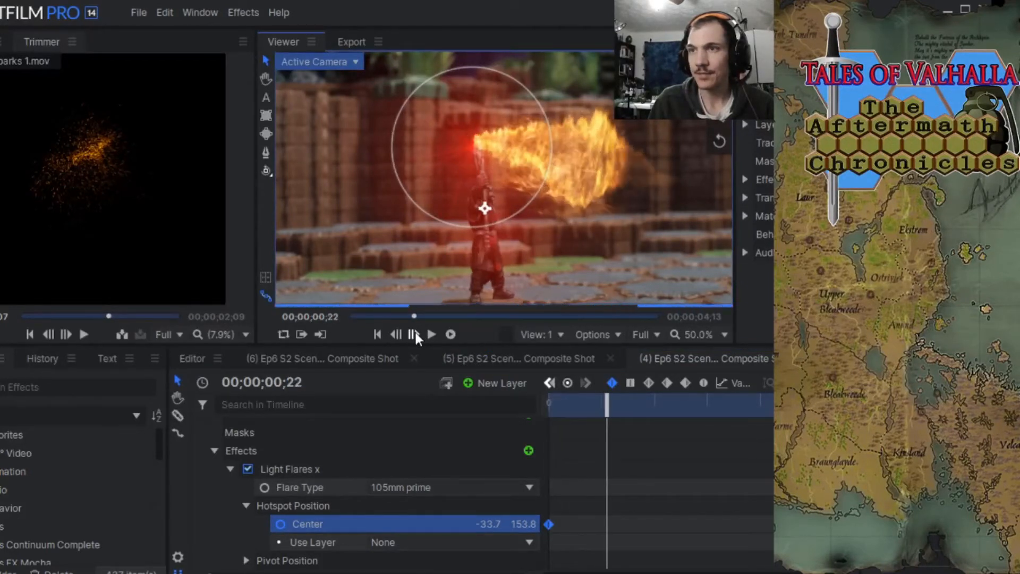
{"action": "left_click", "coordinate": [415, 336]}
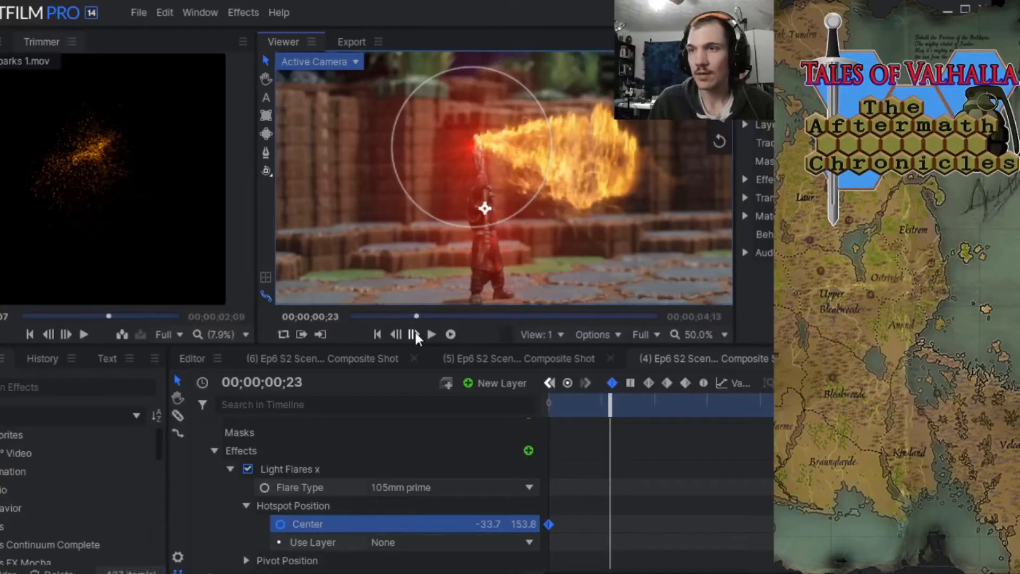
{"action": "left_click", "coordinate": [397, 335]}
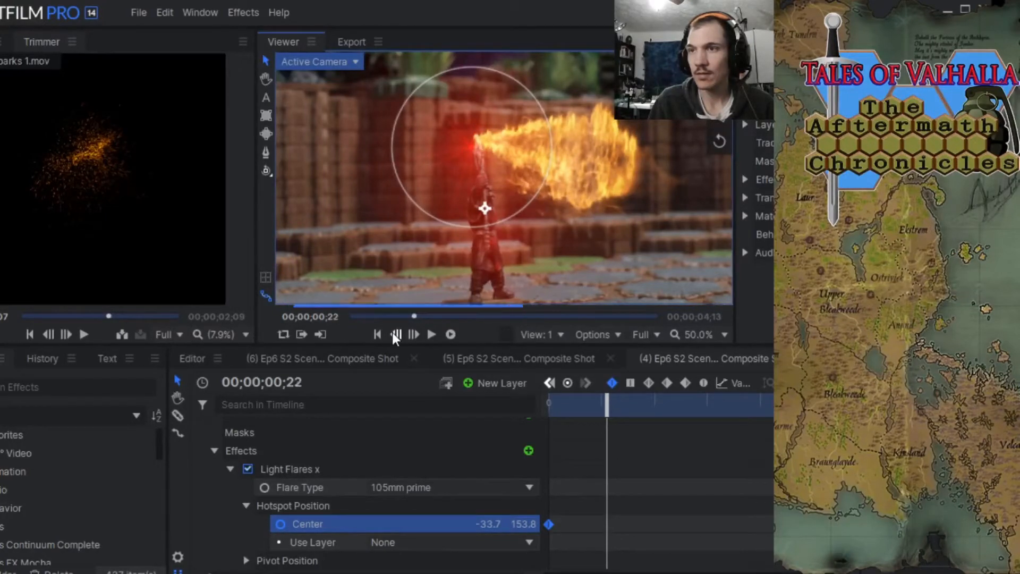
{"action": "left_click", "coordinate": [394, 334]}
{"action": "left_click", "coordinate": [394, 335]}
{"action": "left_click", "coordinate": [394, 334]}
{"action": "left_click", "coordinate": [393, 334]}
{"action": "left_click", "coordinate": [394, 334]}
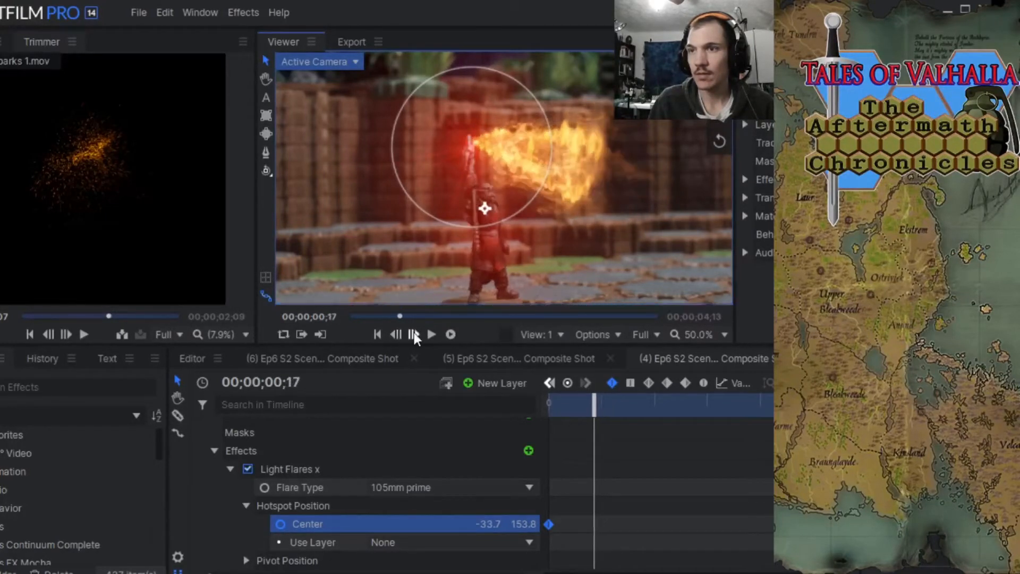
{"action": "left_click", "coordinate": [414, 334]}
{"action": "left_click", "coordinate": [414, 335]}
{"action": "left_click", "coordinate": [414, 334]}
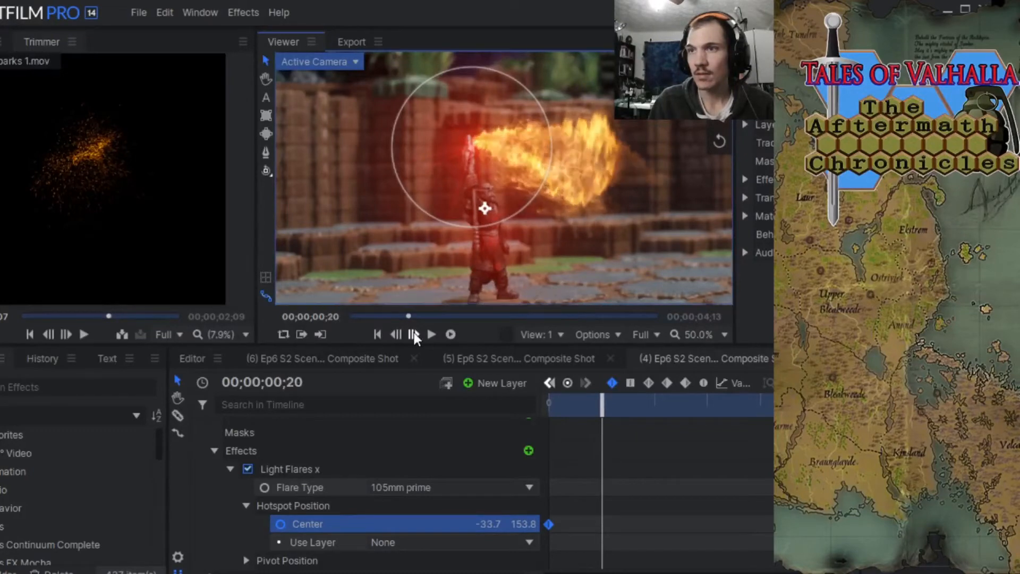
{"action": "left_click", "coordinate": [414, 334]}
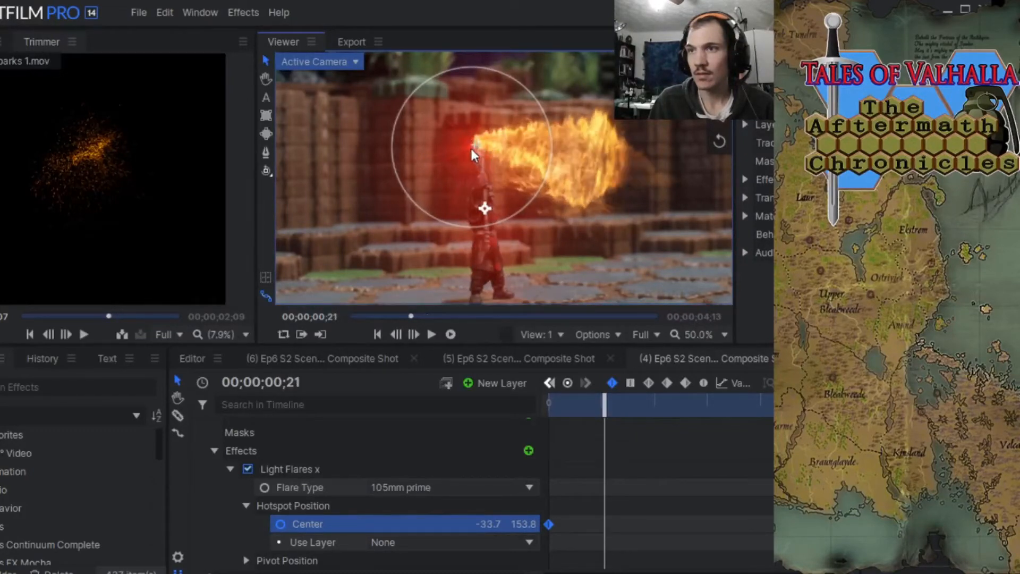
{"action": "left_click_drag", "start_coordinate": [471, 149], "coordinate": [477, 149]}
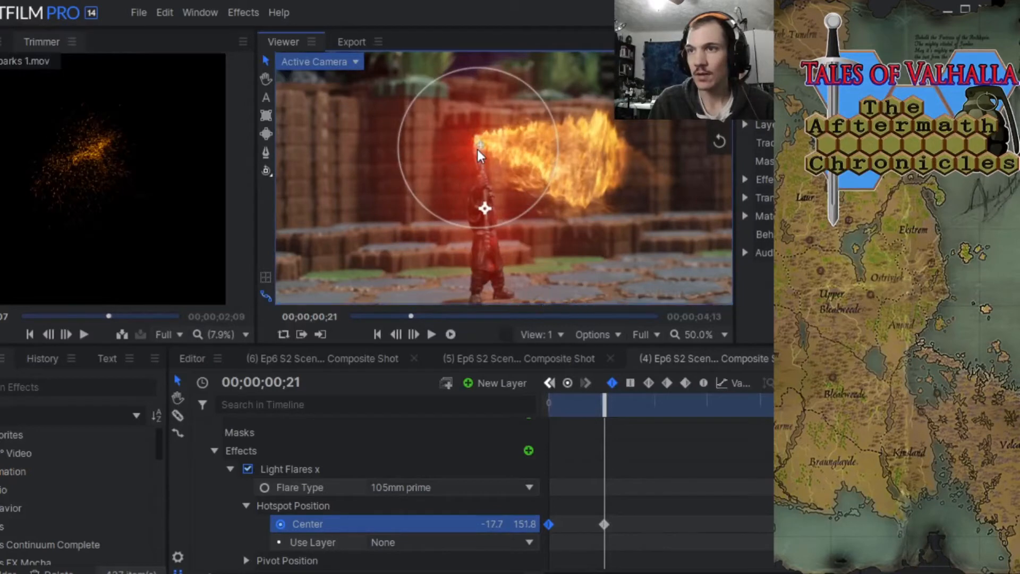
At 00;00;01;00, realign the flare's hotspot with the weapon's tip, keyframing its Center at -19.7, 153.8.
{"action": "left_click", "coordinate": [413, 335]}
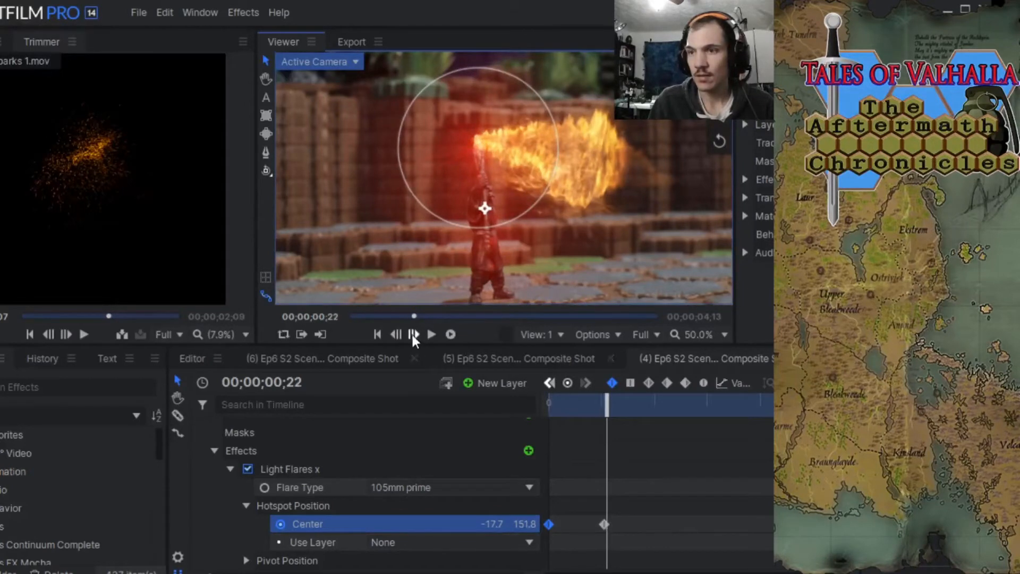
{"action": "left_click", "coordinate": [413, 335]}
{"action": "left_click", "coordinate": [413, 335]}
{"action": "left_click", "coordinate": [413, 335]}
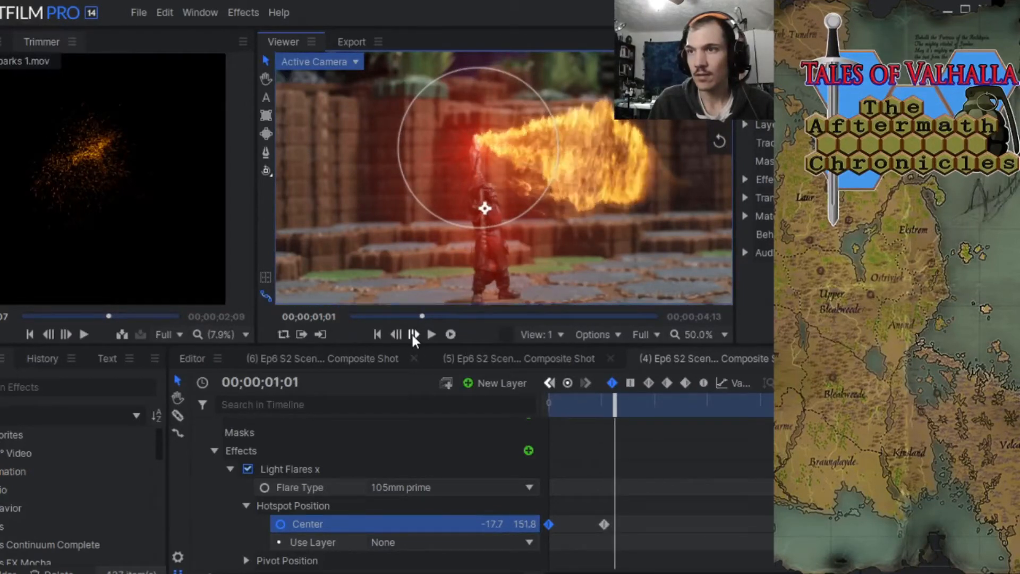
{"action": "left_click", "coordinate": [399, 334]}
{"action": "left_click", "coordinate": [399, 333]}
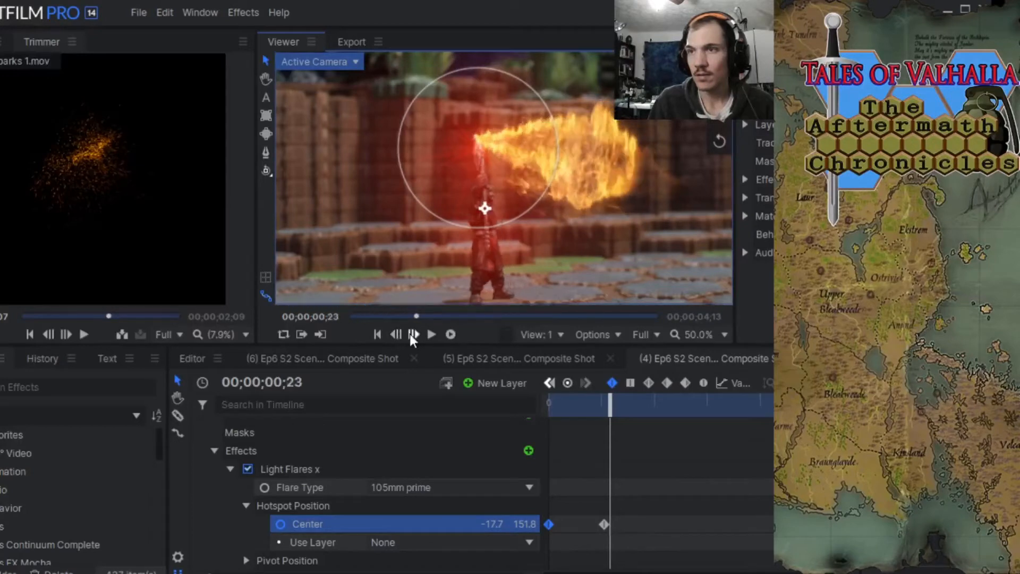
{"action": "left_click", "coordinate": [415, 335]}
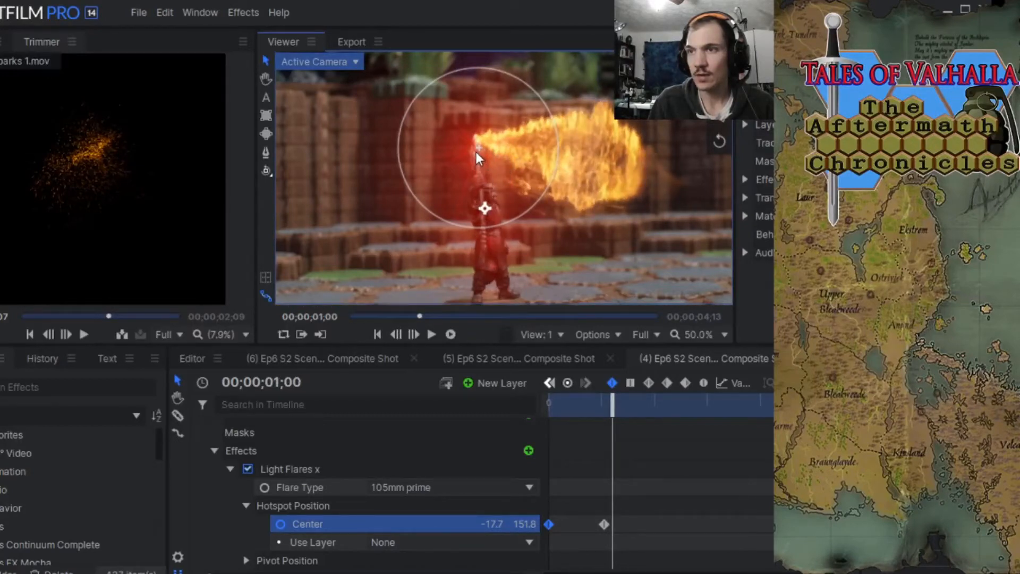
{"action": "left_click_drag", "start_coordinate": [476, 152], "coordinate": [475, 151]}
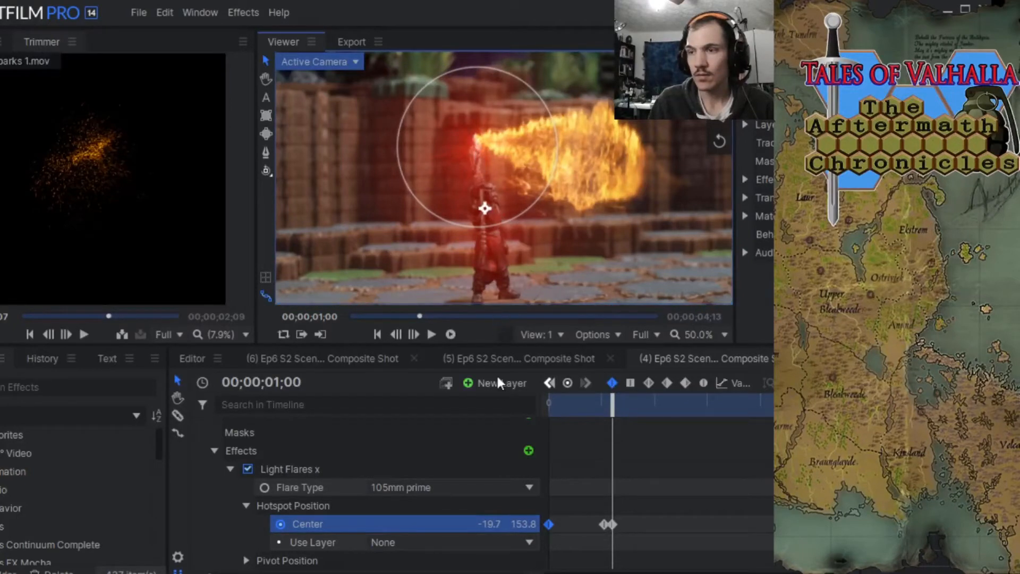
Advance frame by frame to 00;00;01;22 and keyframe the flare's hotspot Center on the weapon at -11.7, 153.8.
{"action": "left_click", "coordinate": [415, 337]}
{"action": "left_click", "coordinate": [415, 337]}
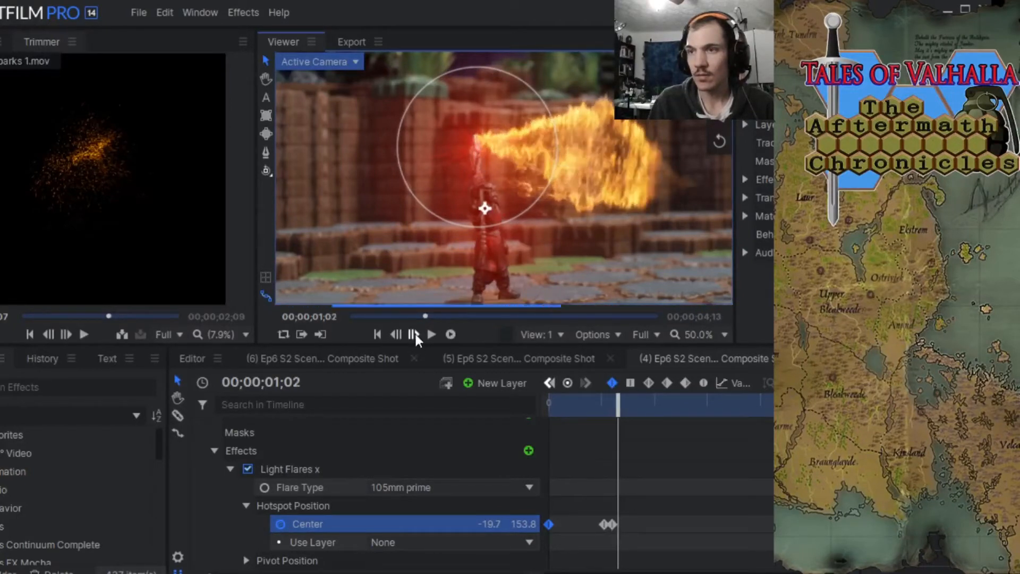
{"action": "left_click", "coordinate": [415, 337]}
{"action": "left_click", "coordinate": [415, 337]}
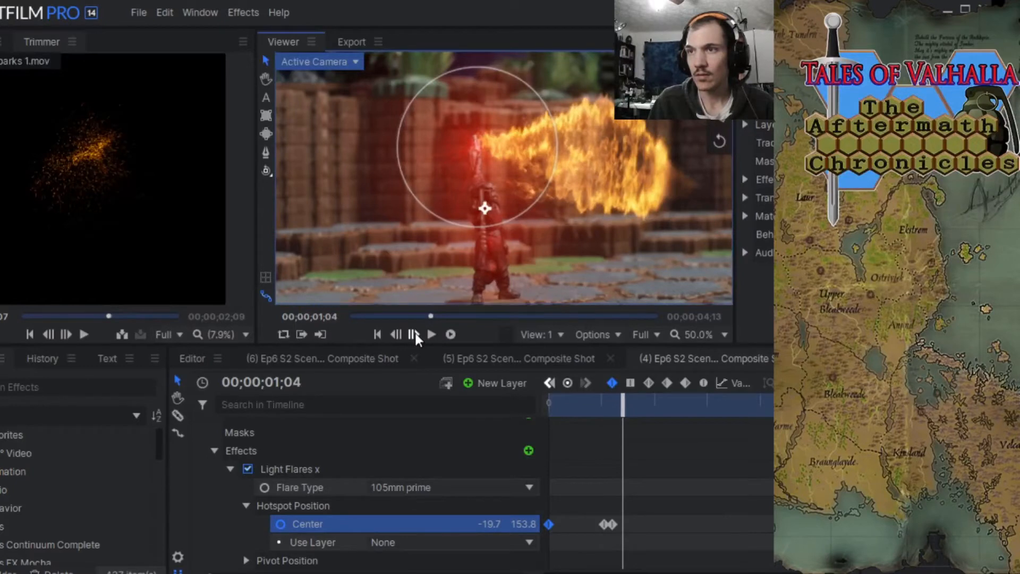
{"action": "left_click", "coordinate": [415, 337]}
{"action": "left_click", "coordinate": [415, 337]}
{"action": "left_click", "coordinate": [415, 337]}
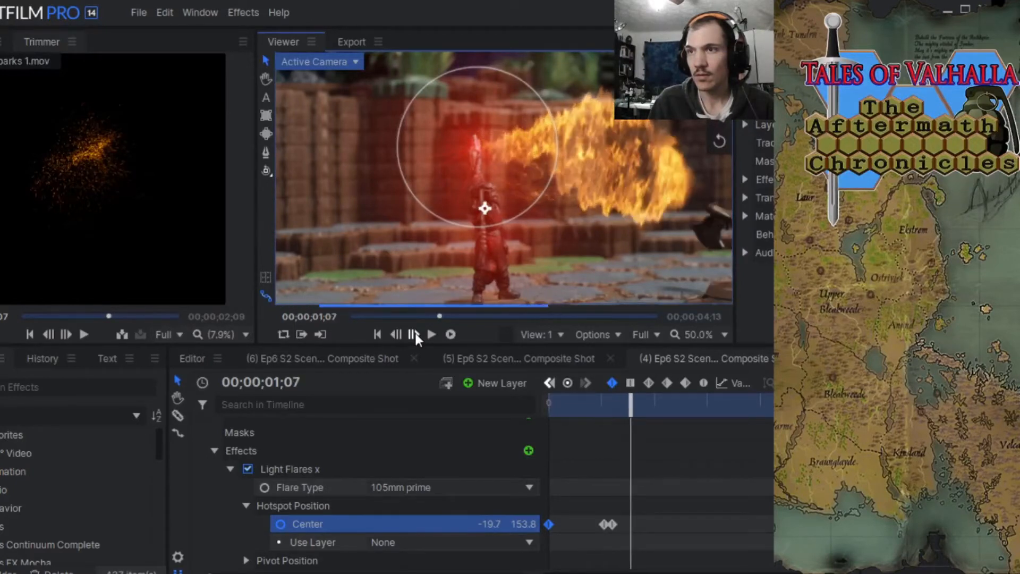
{"action": "left_click", "coordinate": [415, 337]}
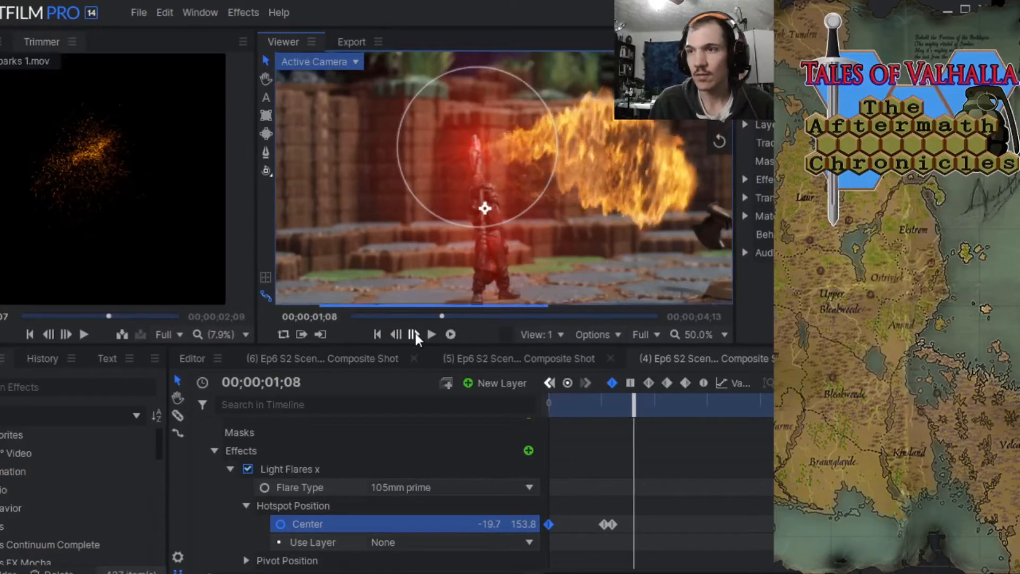
{"action": "left_click", "coordinate": [415, 337]}
{"action": "left_click", "coordinate": [415, 337]}
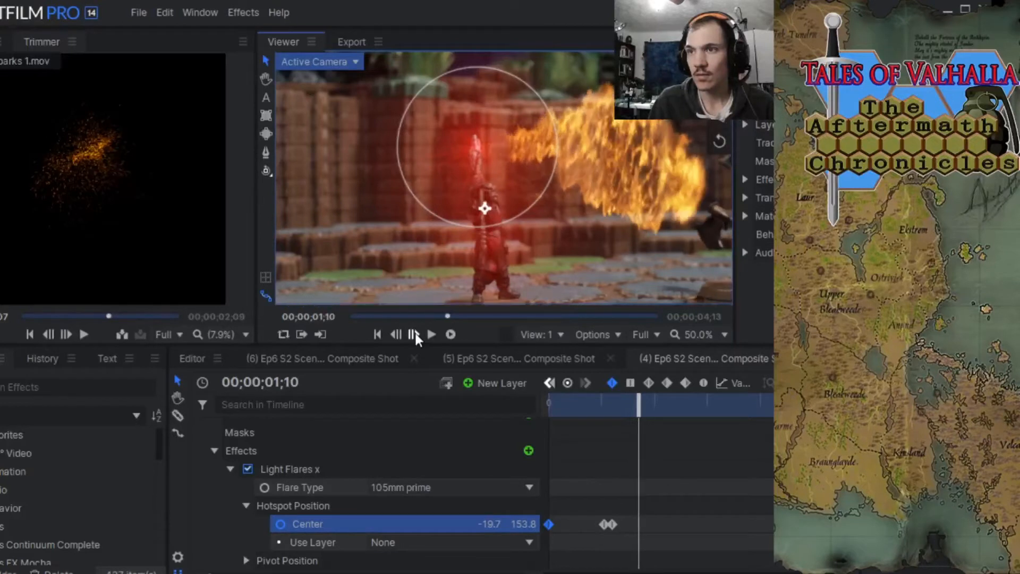
{"action": "left_click", "coordinate": [415, 337]}
{"action": "left_click", "coordinate": [415, 337]}
{"action": "left_click", "coordinate": [415, 336]}
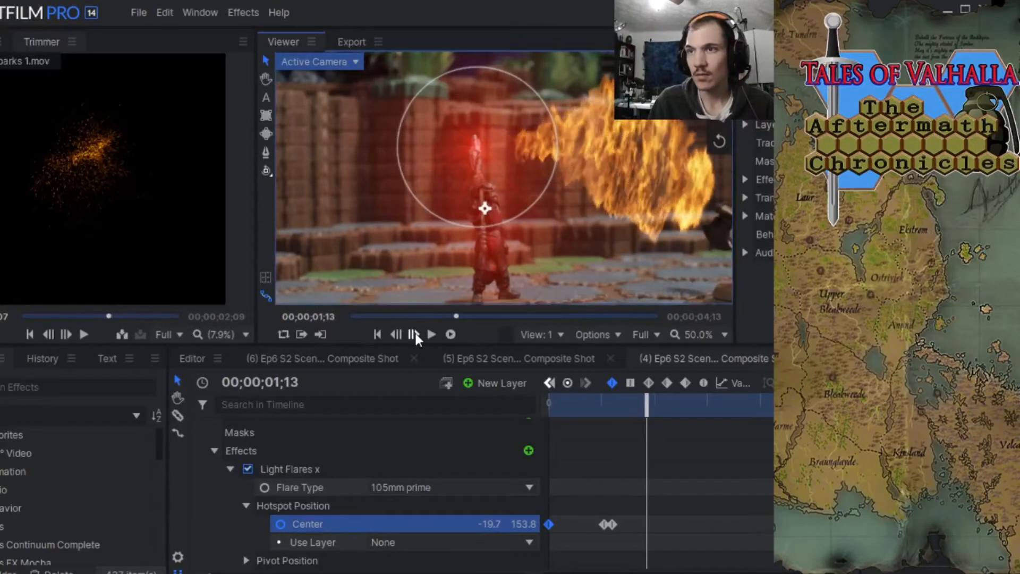
{"action": "left_click", "coordinate": [415, 336]}
{"action": "left_click", "coordinate": [415, 337]}
{"action": "left_click", "coordinate": [416, 337]}
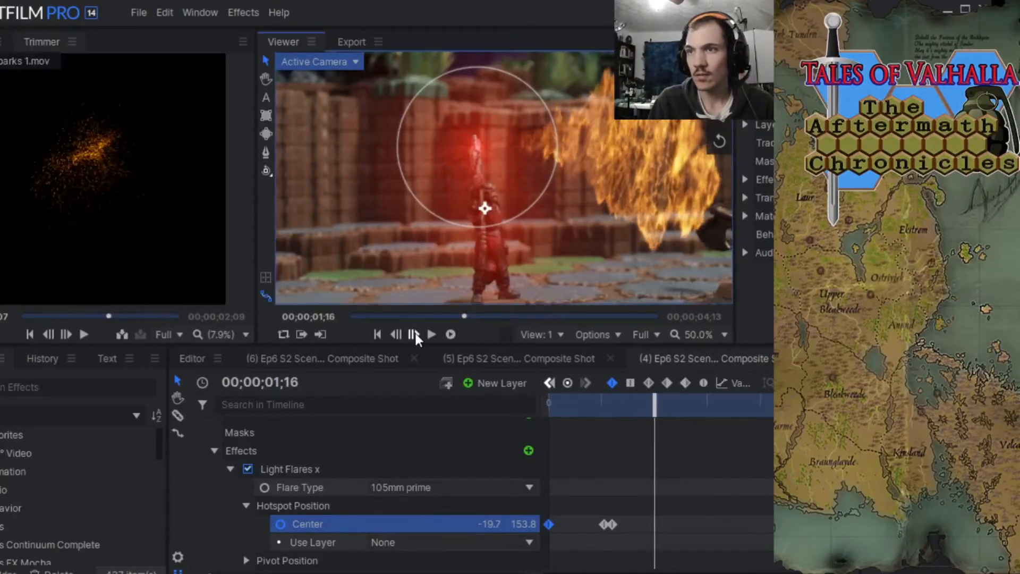
{"action": "left_click", "coordinate": [415, 337]}
{"action": "left_click", "coordinate": [415, 337]}
{"action": "left_click", "coordinate": [415, 337]}
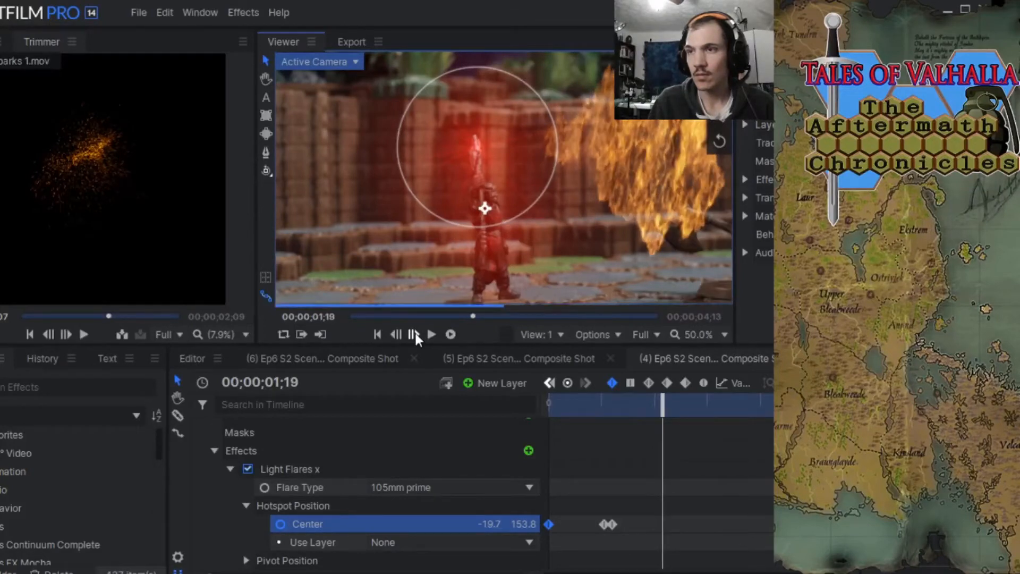
{"action": "left_click", "coordinate": [415, 337]}
{"action": "left_click", "coordinate": [415, 337]}
{"action": "left_click", "coordinate": [415, 337]}
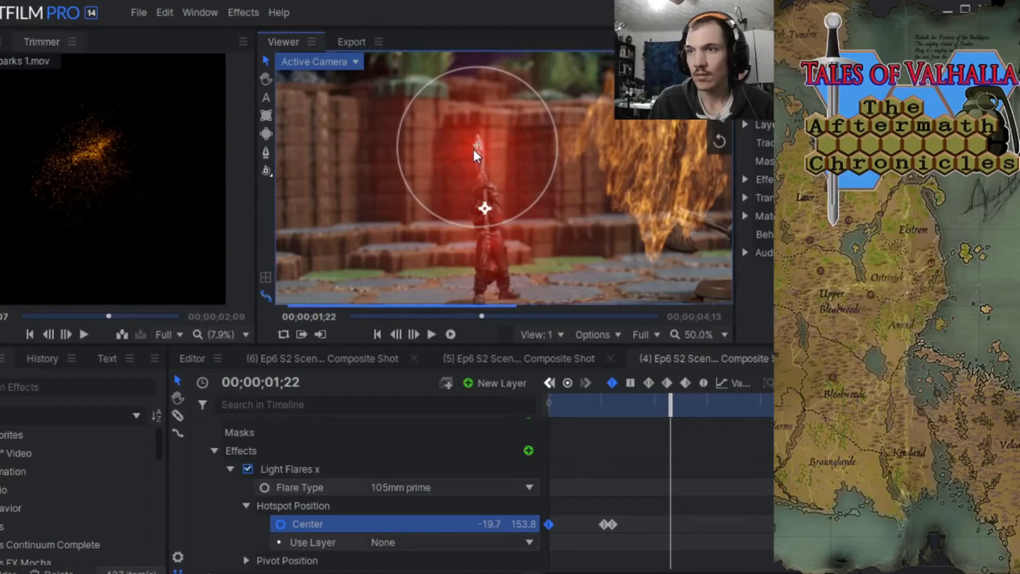
{"action": "left_click_drag", "start_coordinate": [474, 148], "coordinate": [477, 148]}
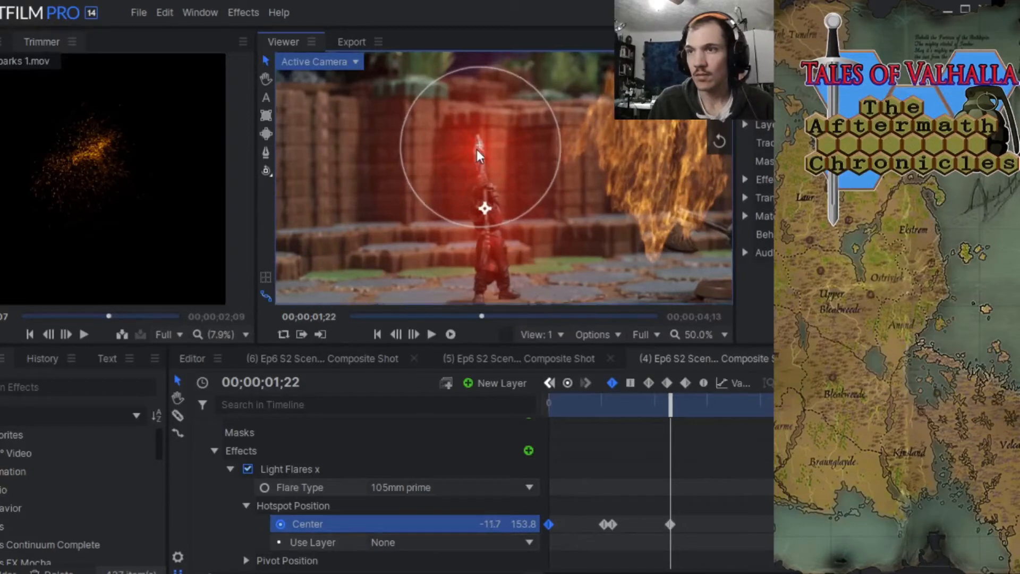
At 00;00;02;02, move the flare's hotspot onto the weapon's tip, keyframing its Center at -3.7, 153.8.
{"action": "left_click", "coordinate": [417, 336]}
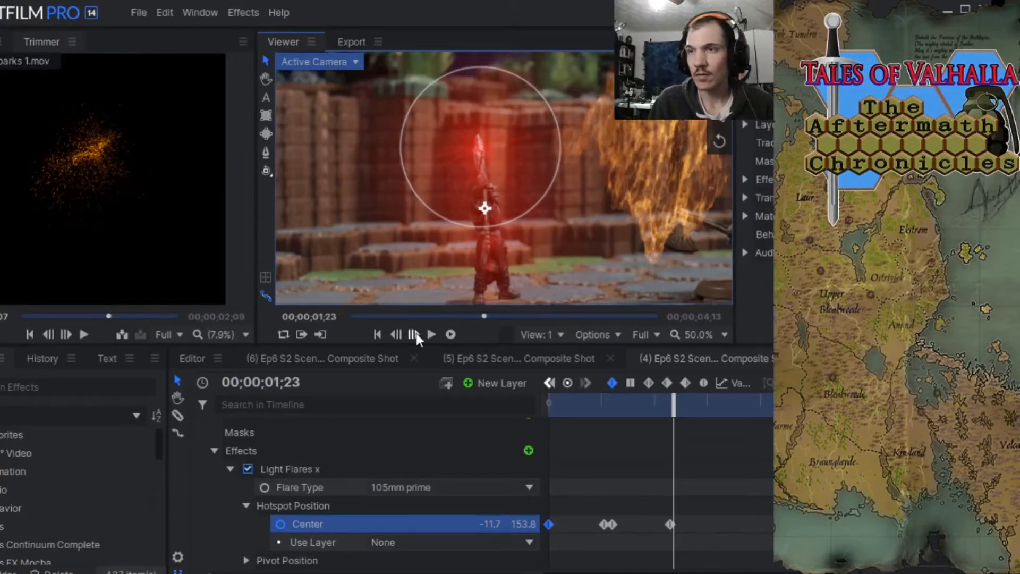
{"action": "left_click", "coordinate": [417, 336]}
{"action": "left_click", "coordinate": [417, 336]}
{"action": "left_click", "coordinate": [414, 335]}
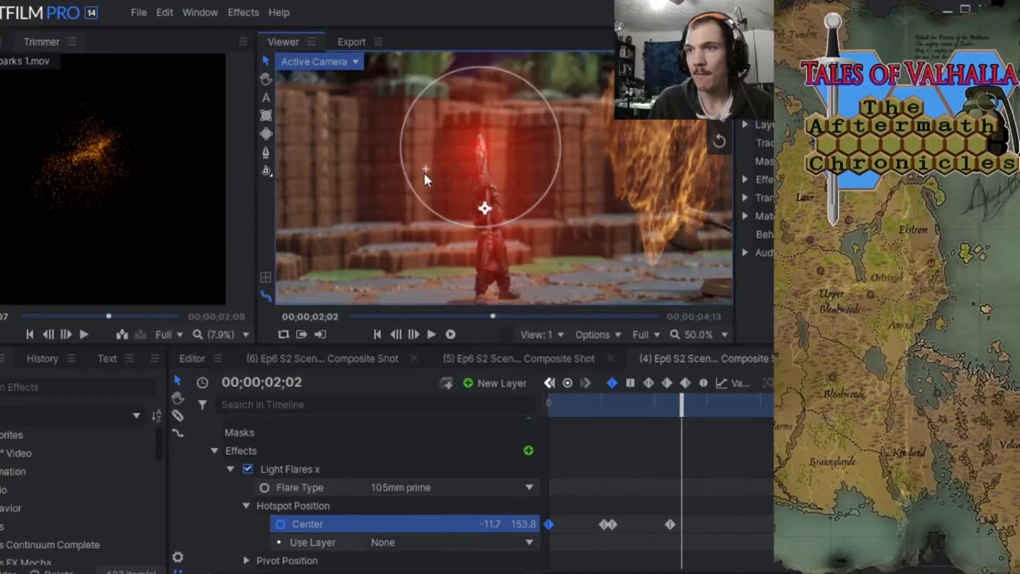
{"action": "left_click_drag", "start_coordinate": [476, 151], "coordinate": [480, 150]}
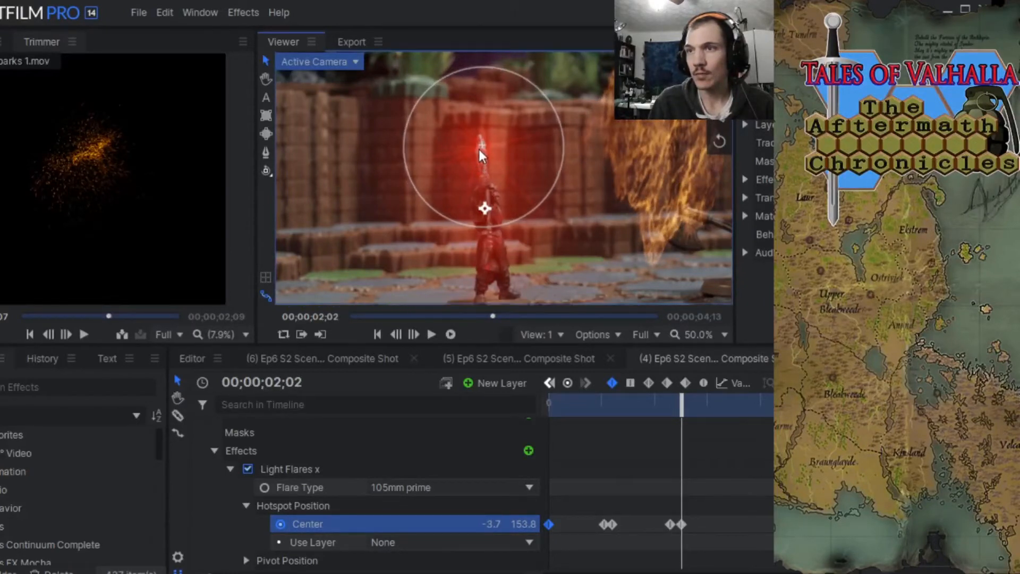
Shift the Center keyframe at 00;00;02;02 one frame earlier to 00;00;02;01 and check the flare on the neighbouring frames.
{"action": "left_click", "coordinate": [398, 333]}
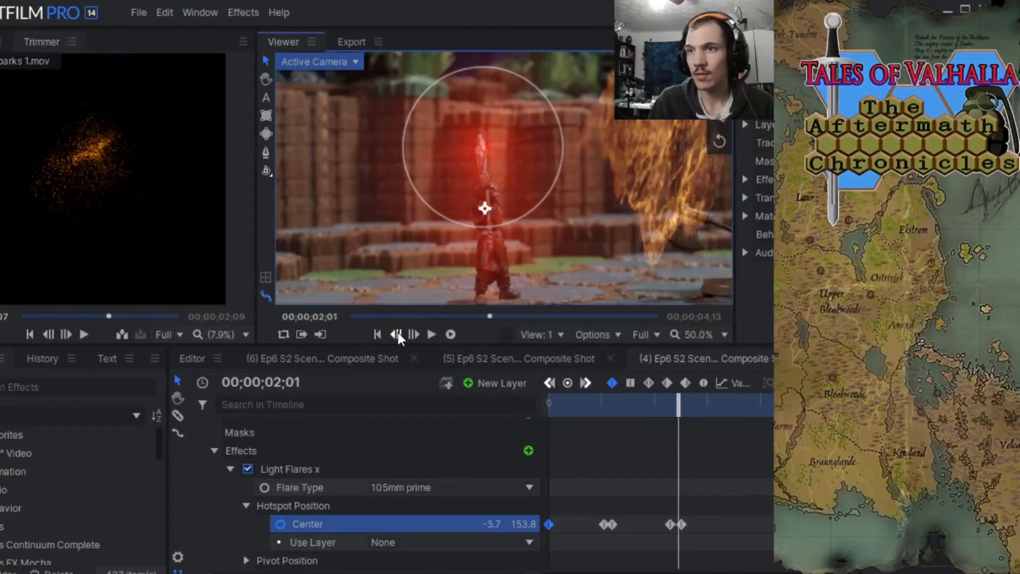
{"action": "left_click", "coordinate": [398, 333]}
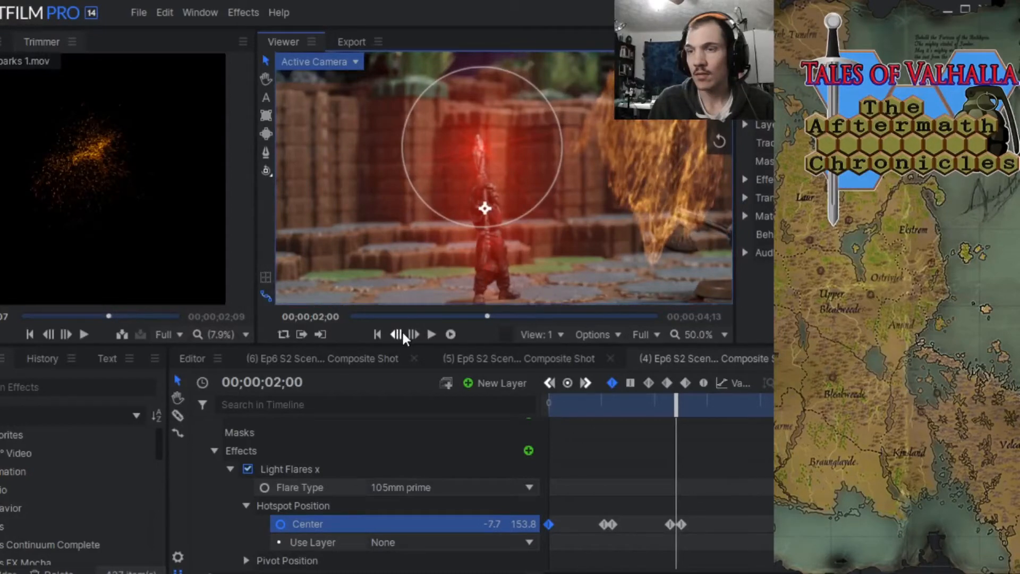
{"action": "left_click", "coordinate": [414, 334]}
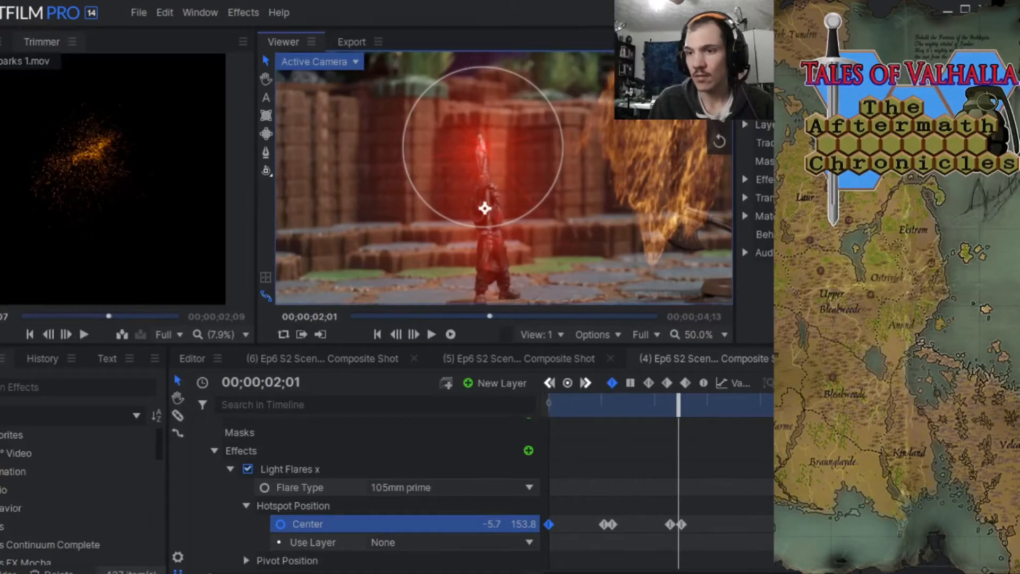
{"action": "scroll", "coordinate": [719, 524], "scroll_direction": "up", "scroll_amount": 5}
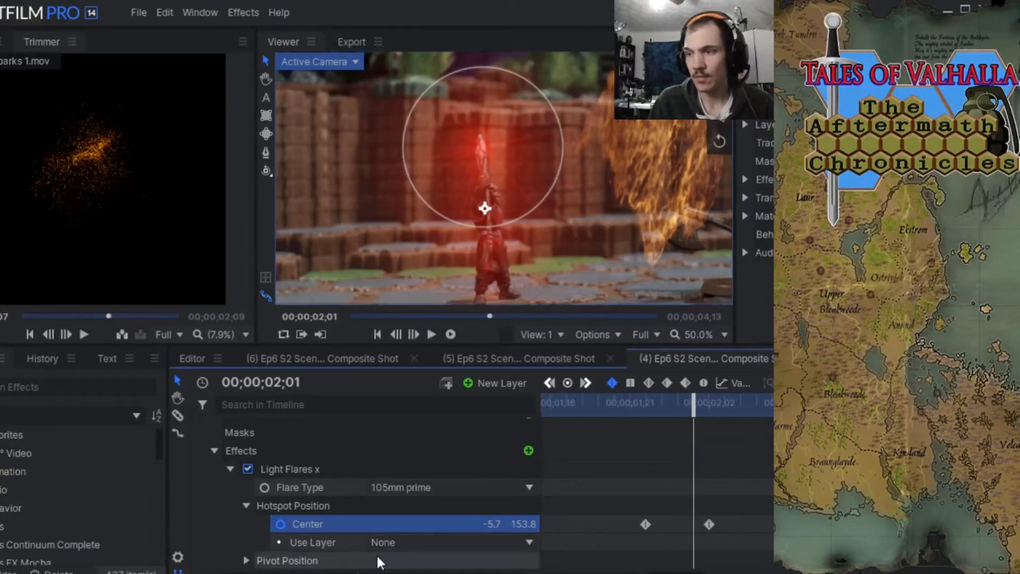
{"action": "left_click_drag", "start_coordinate": [710, 525], "coordinate": [693, 525]}
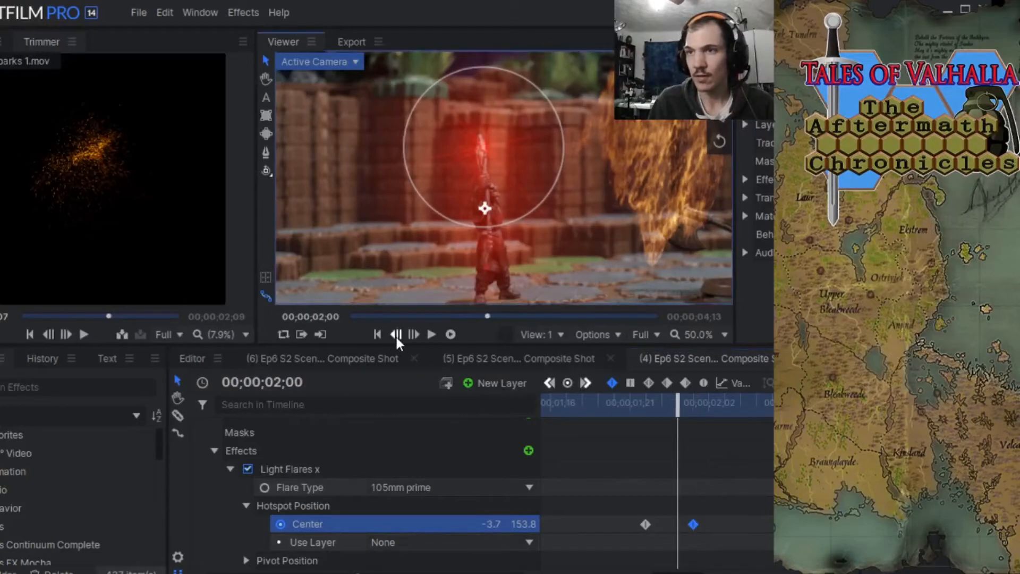
{"action": "left_click", "coordinate": [396, 335]}
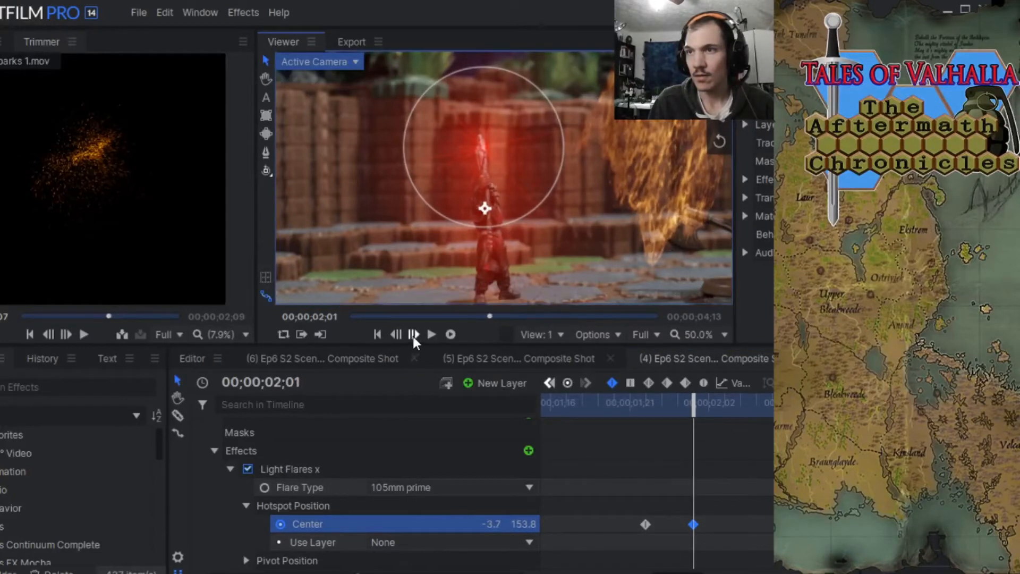
Examine the flare's alignment with the weapon frame by frame from 00;00;02;01 to the end of the shot.
{"action": "left_click", "coordinate": [413, 334]}
{"action": "left_click", "coordinate": [413, 334]}
{"action": "left_click", "coordinate": [413, 334]}
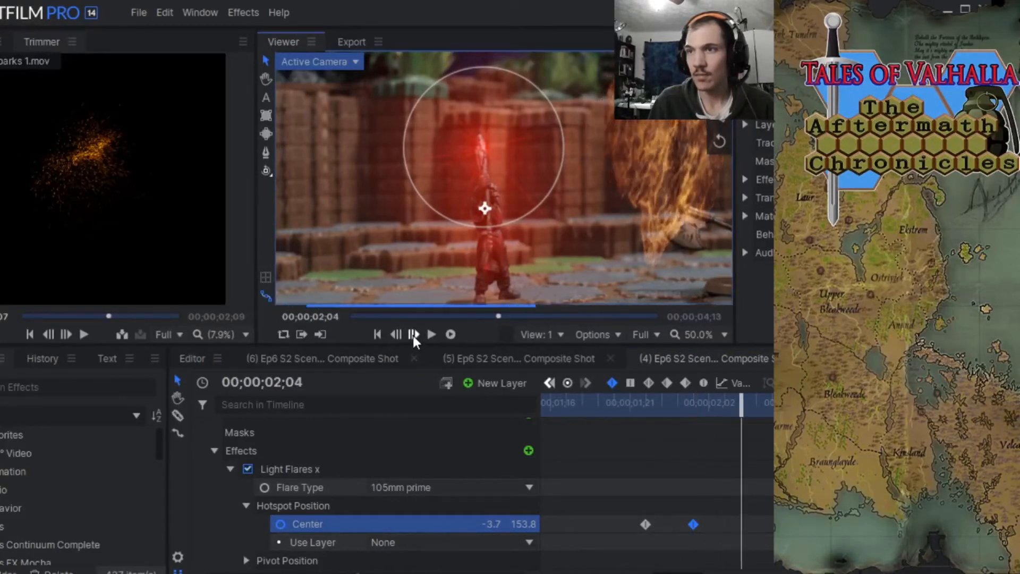
{"action": "left_click", "coordinate": [413, 334]}
{"action": "left_click", "coordinate": [413, 335]}
{"action": "left_click", "coordinate": [413, 335]}
{"action": "left_click", "coordinate": [413, 335]}
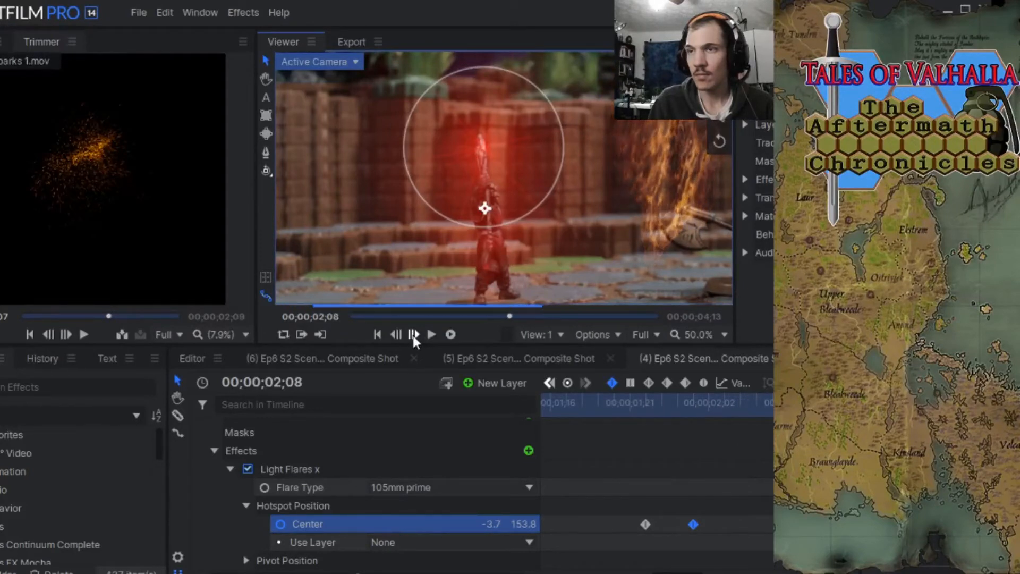
{"action": "left_click", "coordinate": [413, 335]}
{"action": "left_click", "coordinate": [413, 334]}
{"action": "left_click", "coordinate": [413, 335]}
{"action": "left_click", "coordinate": [413, 334]}
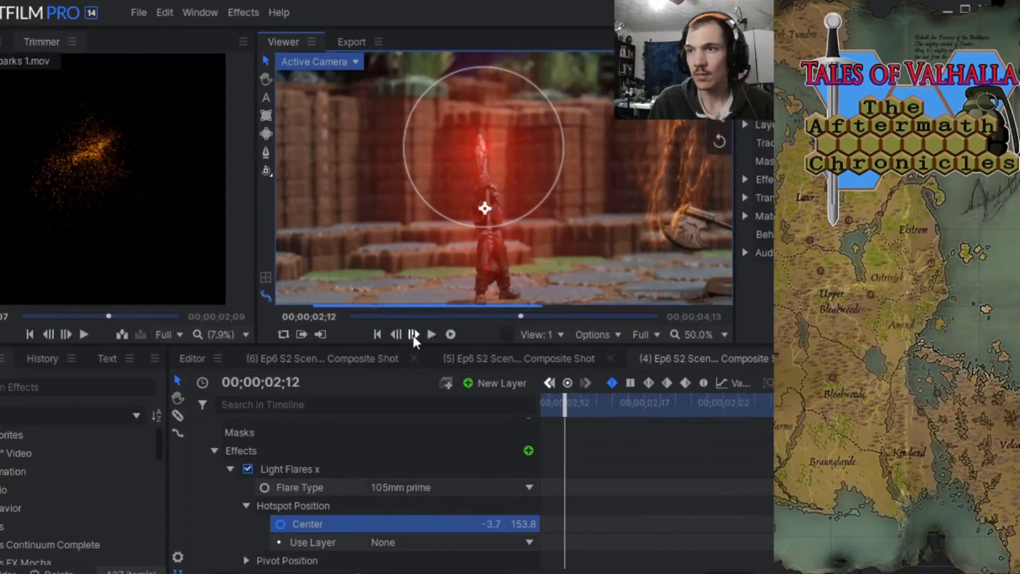
{"action": "left_click", "coordinate": [413, 334]}
{"action": "left_click", "coordinate": [413, 334]}
{"action": "left_click", "coordinate": [413, 334]}
{"action": "left_click", "coordinate": [413, 335]}
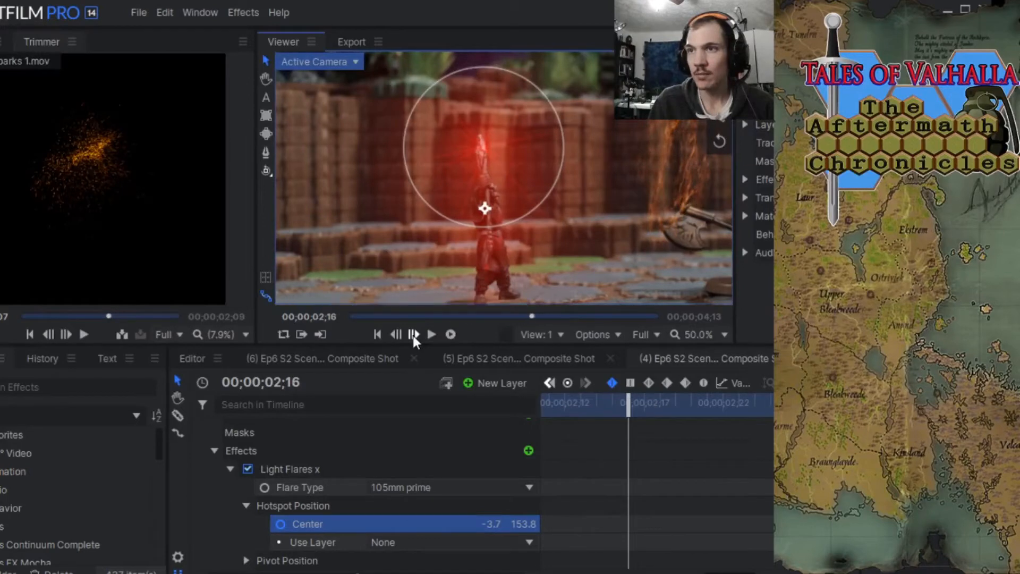
{"action": "left_click", "coordinate": [413, 335]}
{"action": "left_click", "coordinate": [413, 334]}
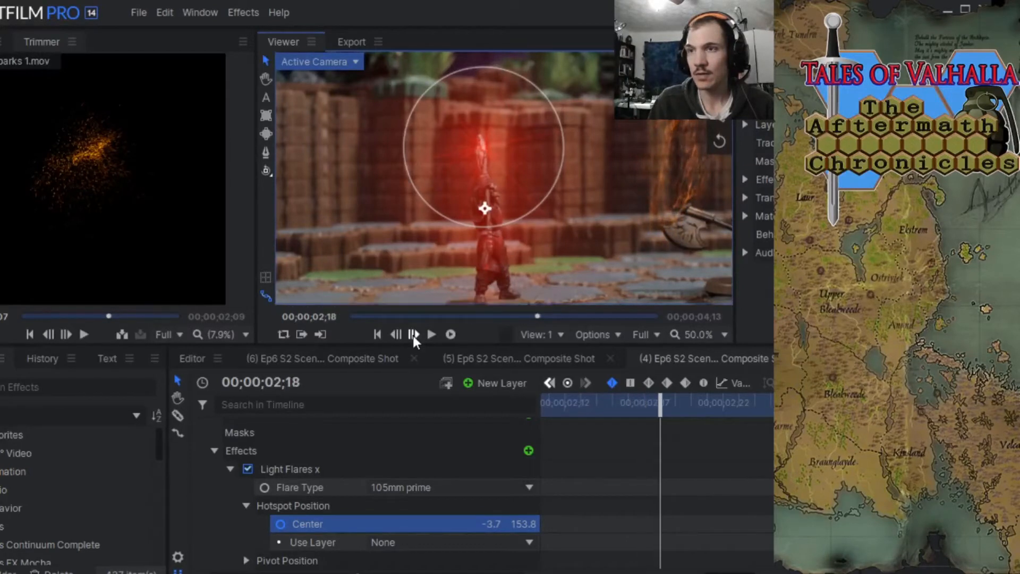
{"action": "left_click", "coordinate": [413, 335]}
{"action": "left_click", "coordinate": [413, 335]}
{"action": "left_click", "coordinate": [413, 334]}
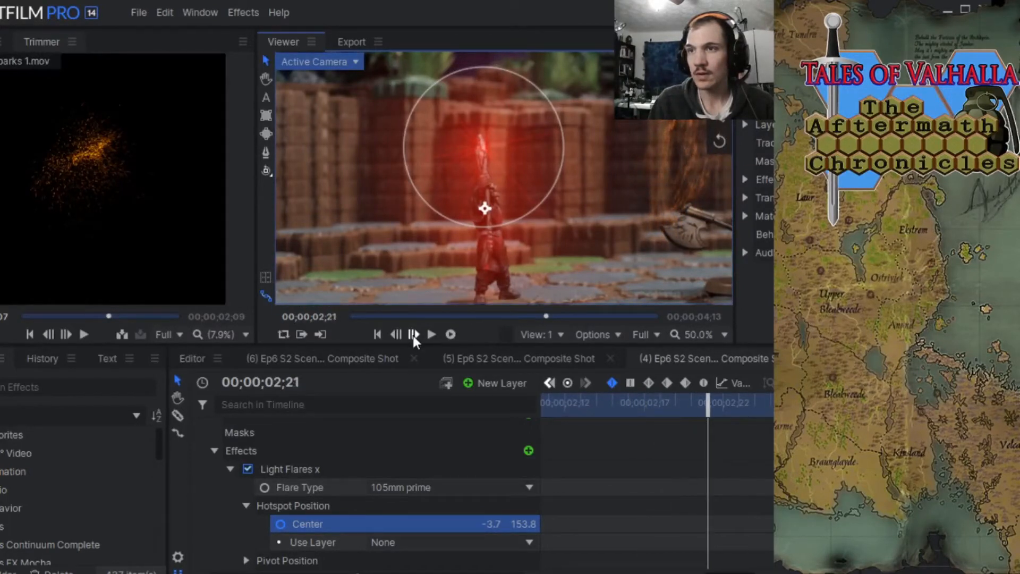
{"action": "left_click", "coordinate": [413, 334]}
{"action": "left_click", "coordinate": [413, 334]}
{"action": "left_click", "coordinate": [413, 335]}
{"action": "left_click", "coordinate": [413, 335]}
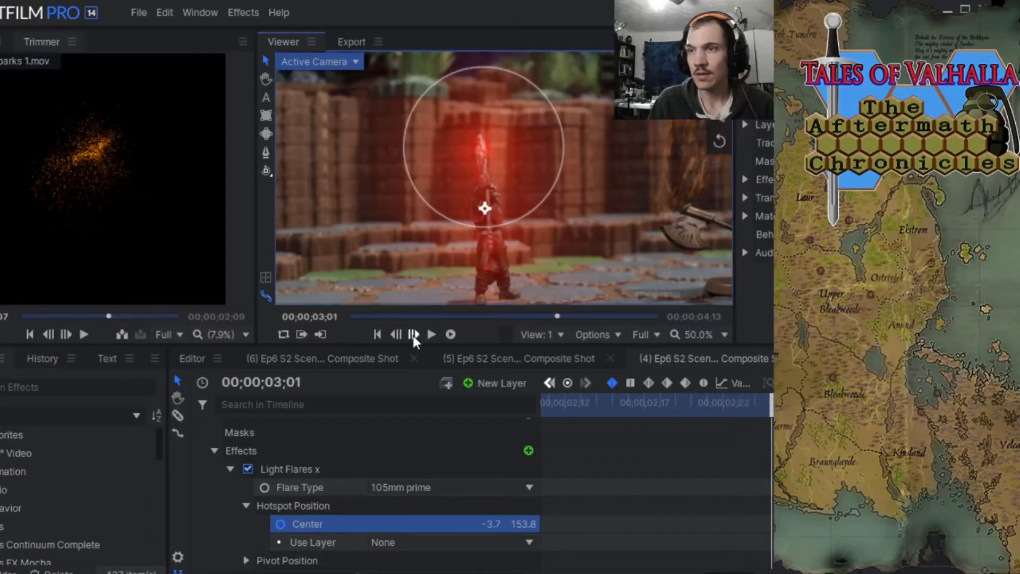
{"action": "left_click", "coordinate": [413, 334]}
{"action": "left_click", "coordinate": [413, 334]}
{"action": "left_click", "coordinate": [413, 335]}
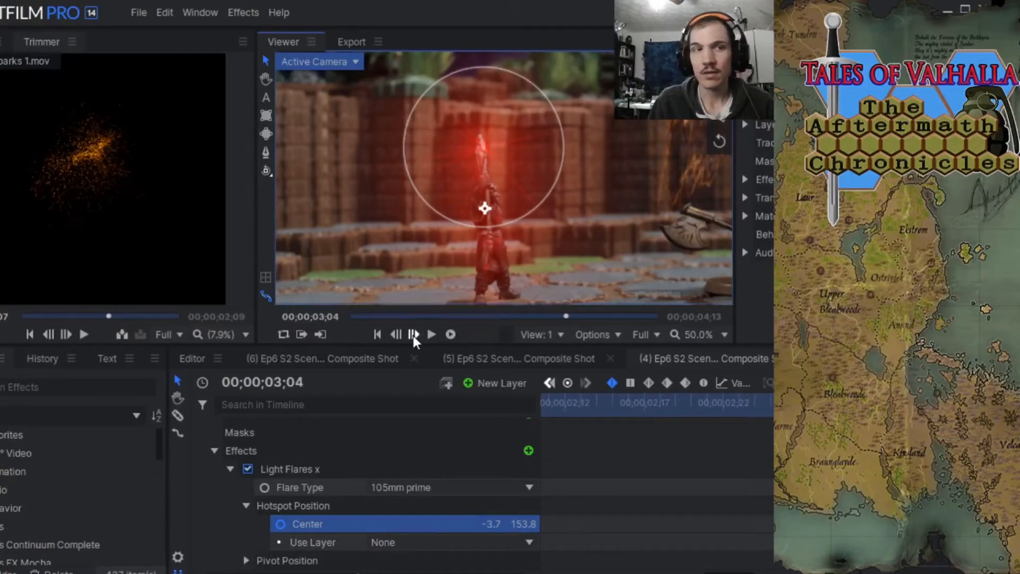
{"action": "left_click", "coordinate": [413, 334]}
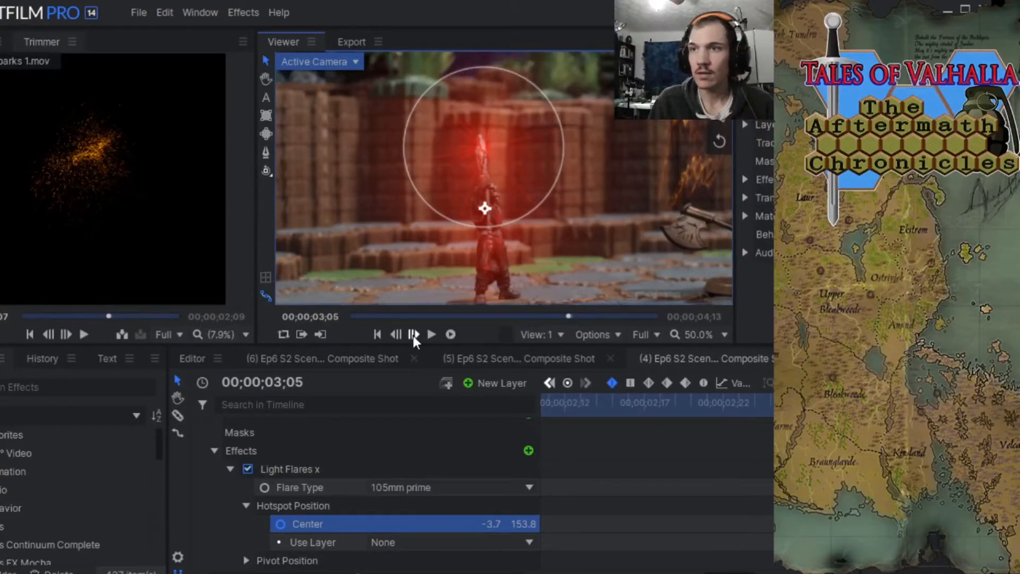
{"action": "left_click", "coordinate": [413, 334]}
{"action": "left_click", "coordinate": [413, 334]}
{"action": "left_click", "coordinate": [413, 335]}
{"action": "left_click", "coordinate": [412, 334]}
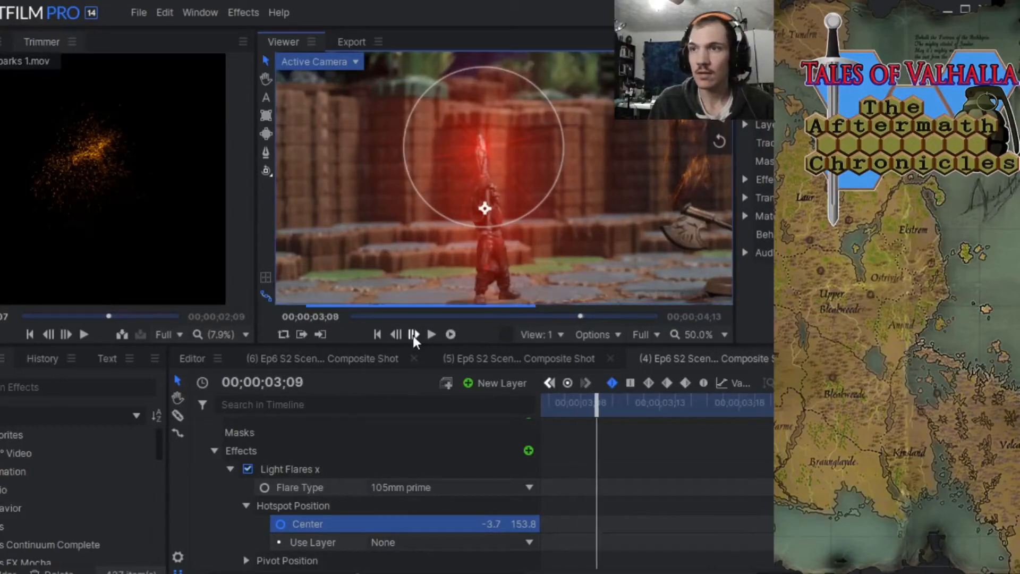
{"action": "left_click", "coordinate": [413, 335]}
{"action": "left_click", "coordinate": [413, 335]}
{"action": "left_click", "coordinate": [413, 334]}
{"action": "left_click", "coordinate": [413, 334]}
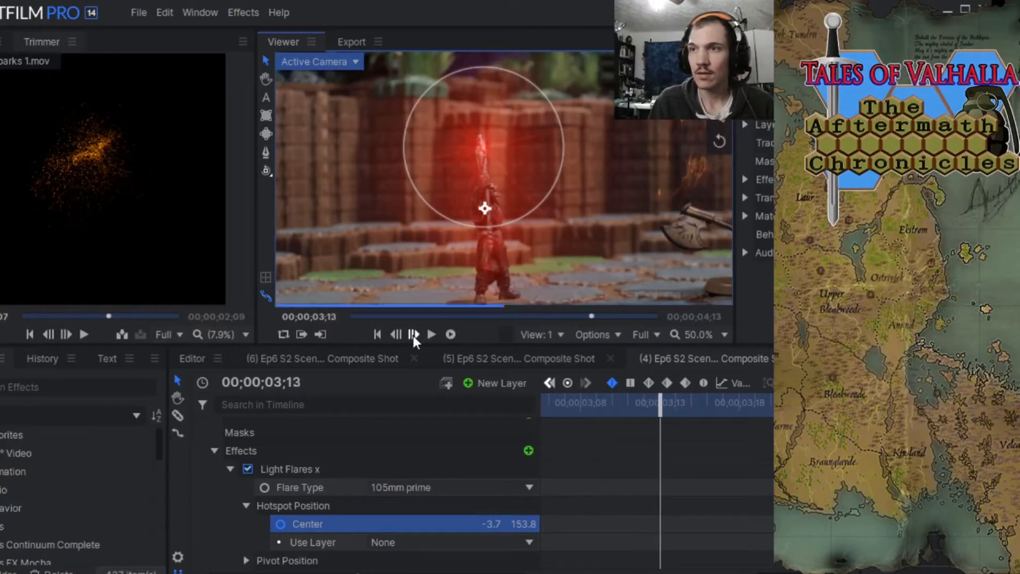
{"action": "left_click", "coordinate": [413, 335]}
{"action": "left_click", "coordinate": [413, 334]}
{"action": "left_click", "coordinate": [413, 334]}
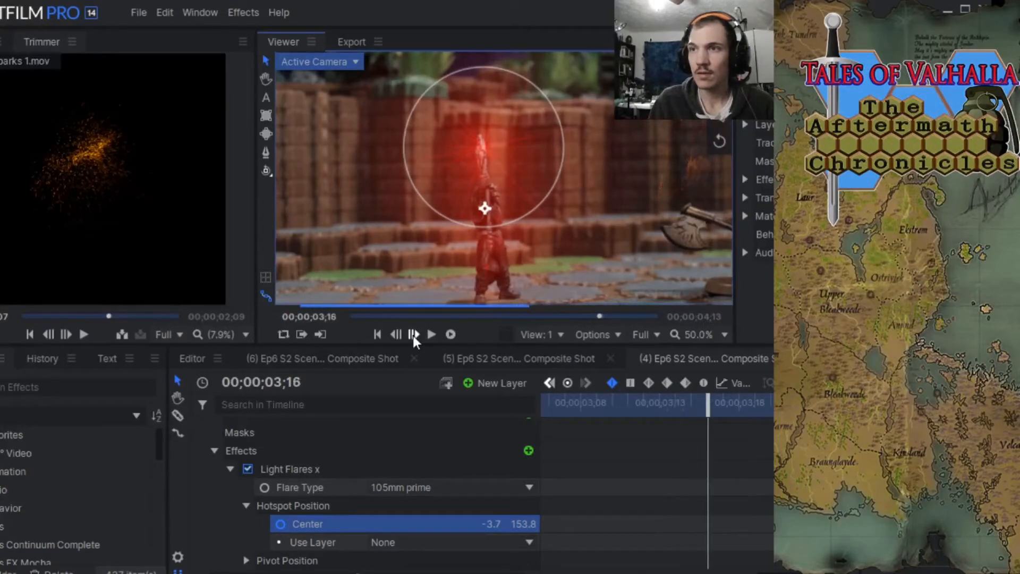
{"action": "left_click", "coordinate": [413, 334]}
{"action": "left_click", "coordinate": [413, 334]}
{"action": "left_click", "coordinate": [413, 334]}
{"action": "left_click", "coordinate": [413, 334]}
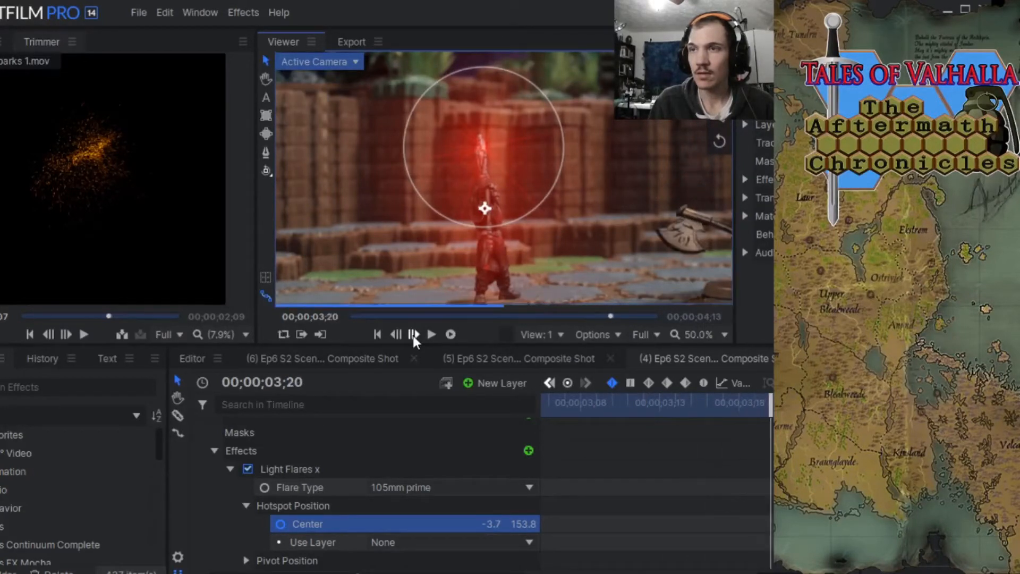
{"action": "left_click", "coordinate": [413, 334]}
{"action": "left_click", "coordinate": [413, 334]}
{"action": "left_click", "coordinate": [413, 334]}
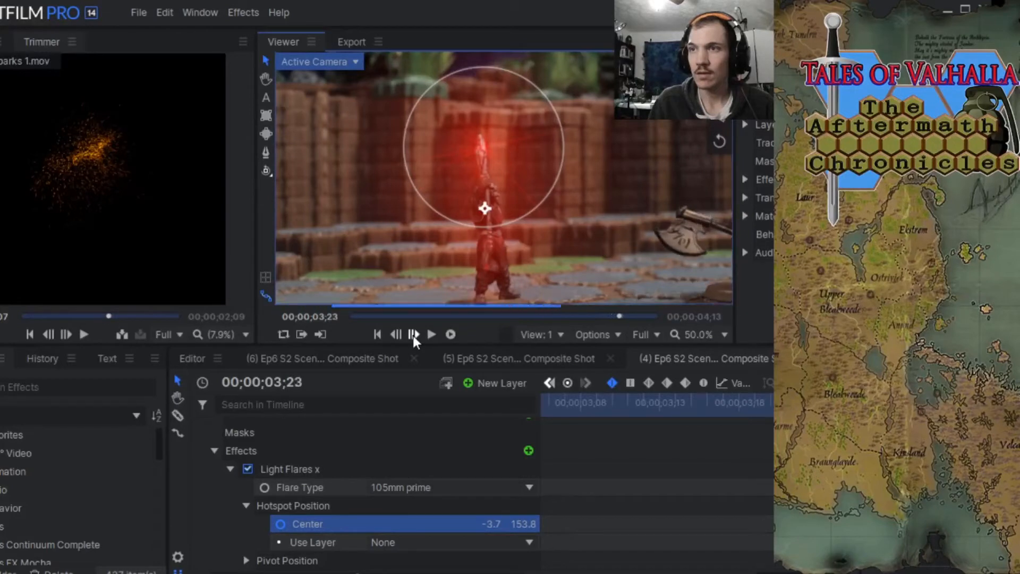
{"action": "left_click", "coordinate": [413, 335]}
{"action": "left_click", "coordinate": [413, 334]}
{"action": "left_click", "coordinate": [413, 334]}
{"action": "left_click", "coordinate": [413, 334]}
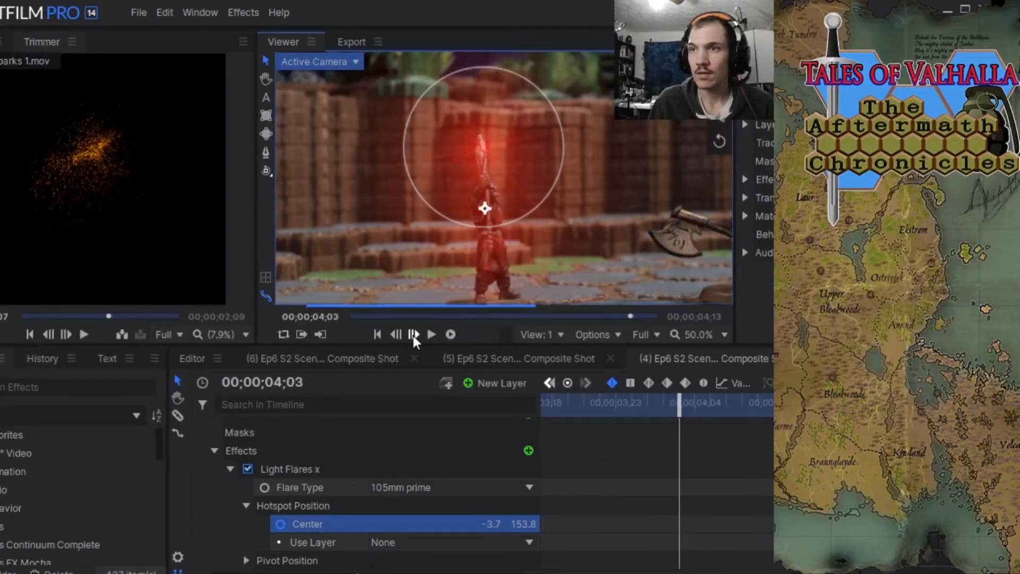
{"action": "left_click", "coordinate": [413, 334]}
{"action": "left_click", "coordinate": [413, 334]}
{"action": "left_click", "coordinate": [413, 334]}
{"action": "left_click", "coordinate": [413, 334]}
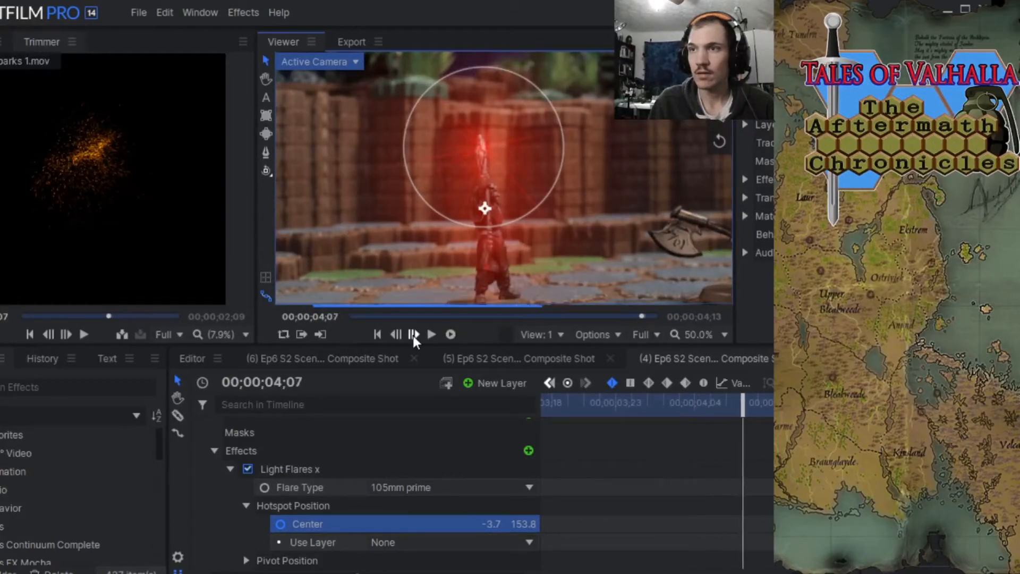
{"action": "left_click", "coordinate": [413, 335]}
{"action": "left_click", "coordinate": [413, 334]}
{"action": "left_click", "coordinate": [413, 334]}
{"action": "left_click", "coordinate": [413, 334]}
{"action": "left_click", "coordinate": [413, 335]}
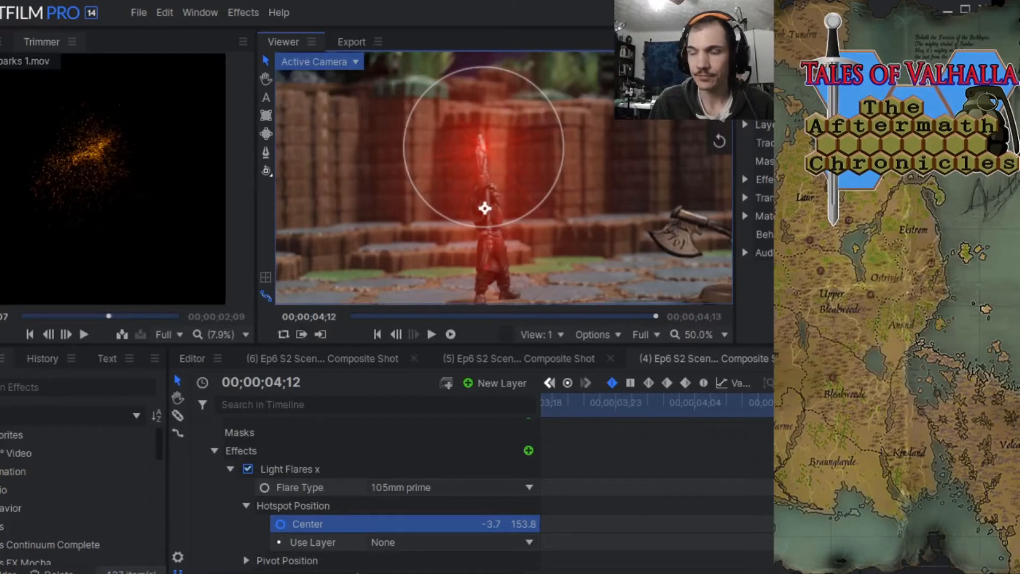
Set all of the flare hotspot's Center keyframes to constant interpolation and return the playhead to the start.
{"action": "left_click_drag", "start_coordinate": [358, 573], "coordinate": [209, 573]}
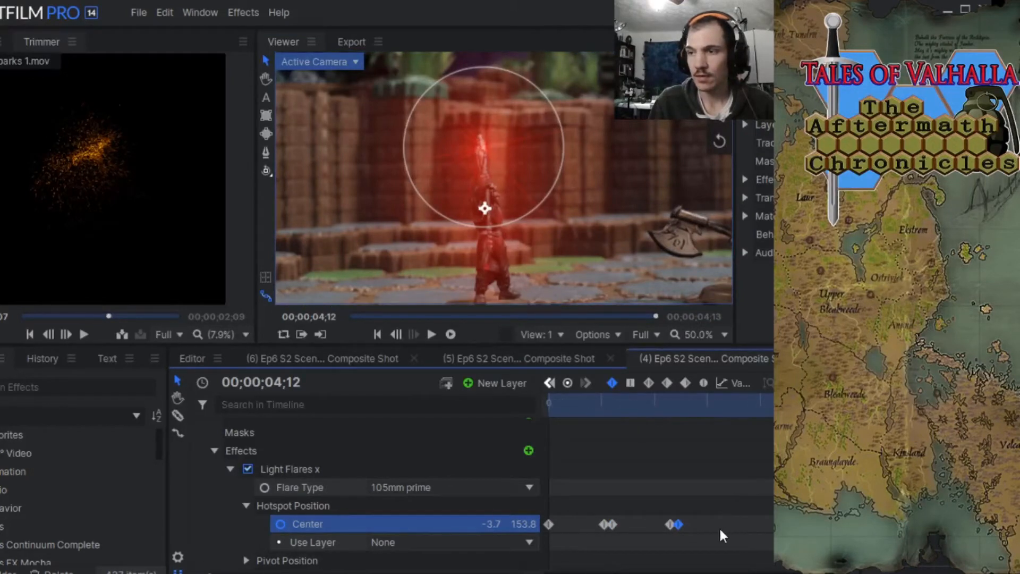
{"action": "left_click_drag", "start_coordinate": [717, 525], "coordinate": [547, 526]}
{"action": "left_click", "coordinate": [630, 383]}
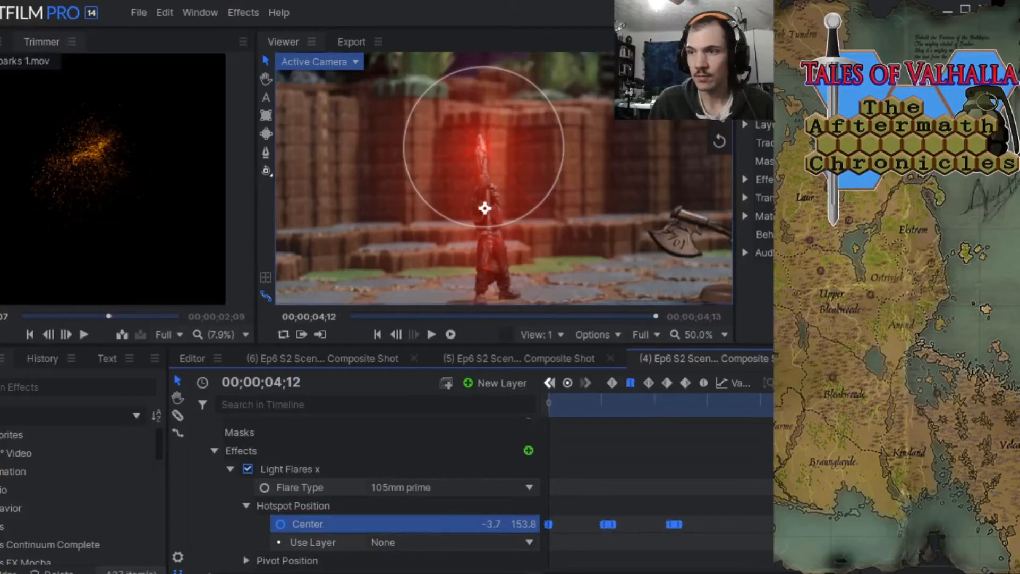
{"action": "left_click_drag", "start_coordinate": [625, 409], "coordinate": [537, 420]}
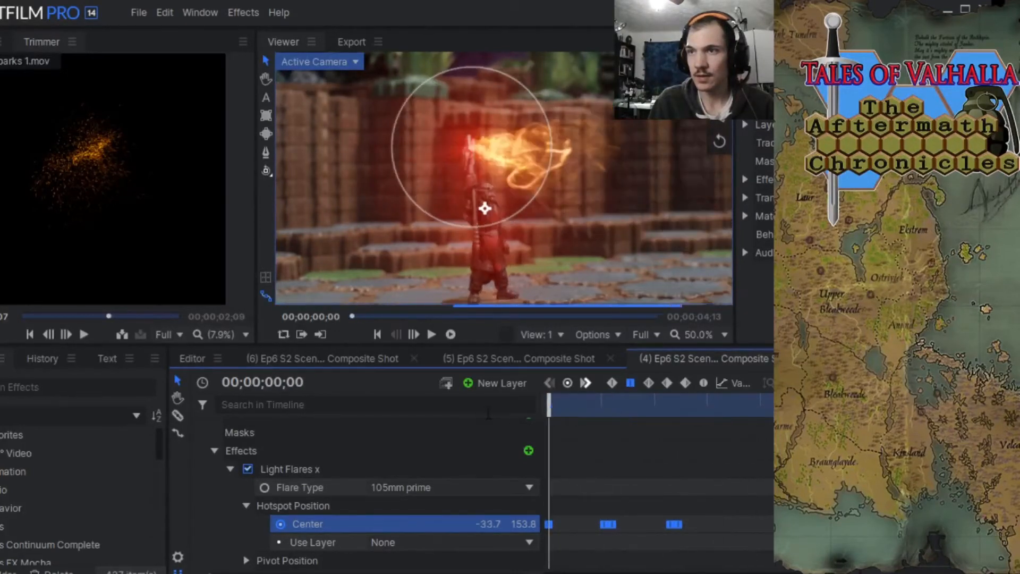
Collapse the Effects group of the Ep6 S2 footage layer, keeping the playhead at 00;00;00;00.
{"action": "scroll", "coordinate": [367, 461], "scroll_direction": "up", "scroll_amount": 3}
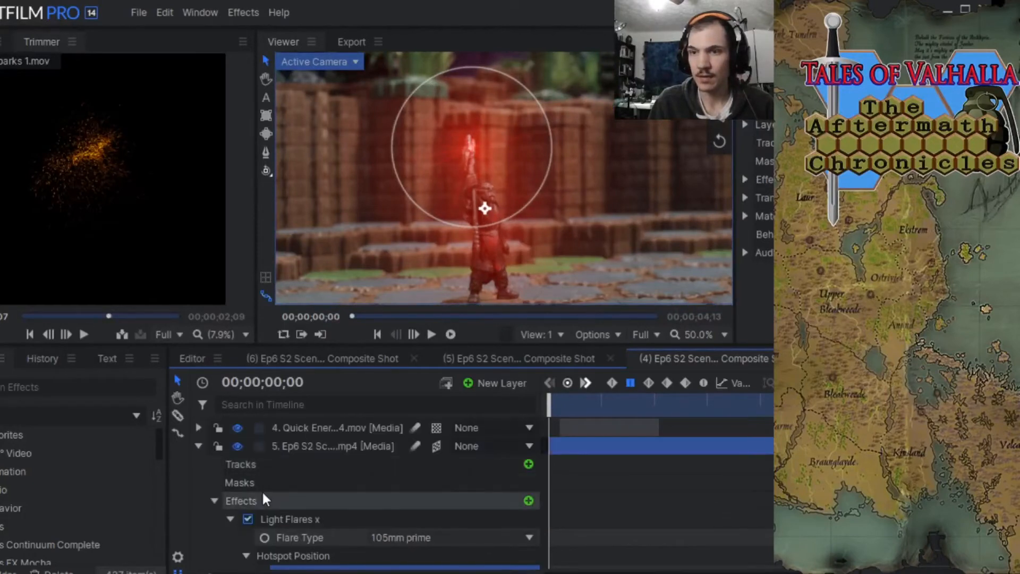
{"action": "left_click", "coordinate": [213, 501]}
{"action": "scroll", "coordinate": [242, 484], "scroll_direction": "up", "scroll_amount": 3}
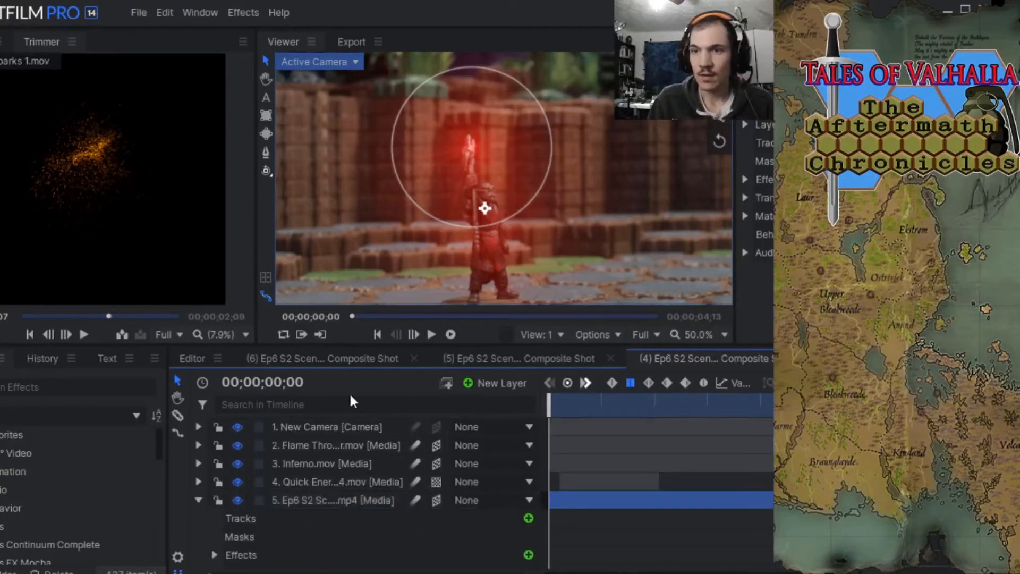
{"action": "left_click_drag", "start_coordinate": [550, 406], "coordinate": [543, 433]}
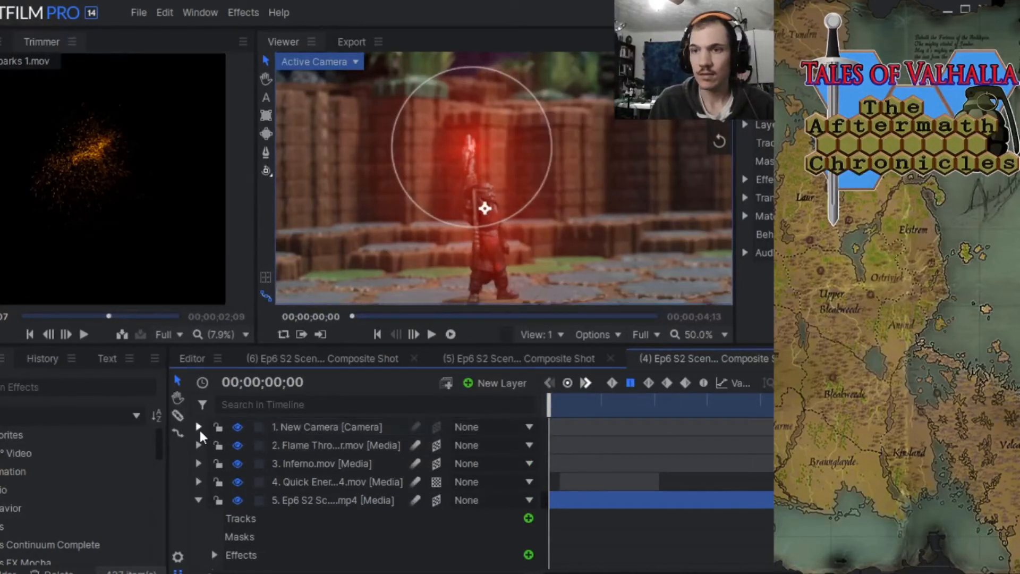
Select the New Camera layer and reframe the preview at 30% to examine the whole scene around the figure.
{"action": "left_click", "coordinate": [278, 429]}
{"action": "scroll", "coordinate": [472, 246], "scroll_direction": "down", "scroll_amount": 3}
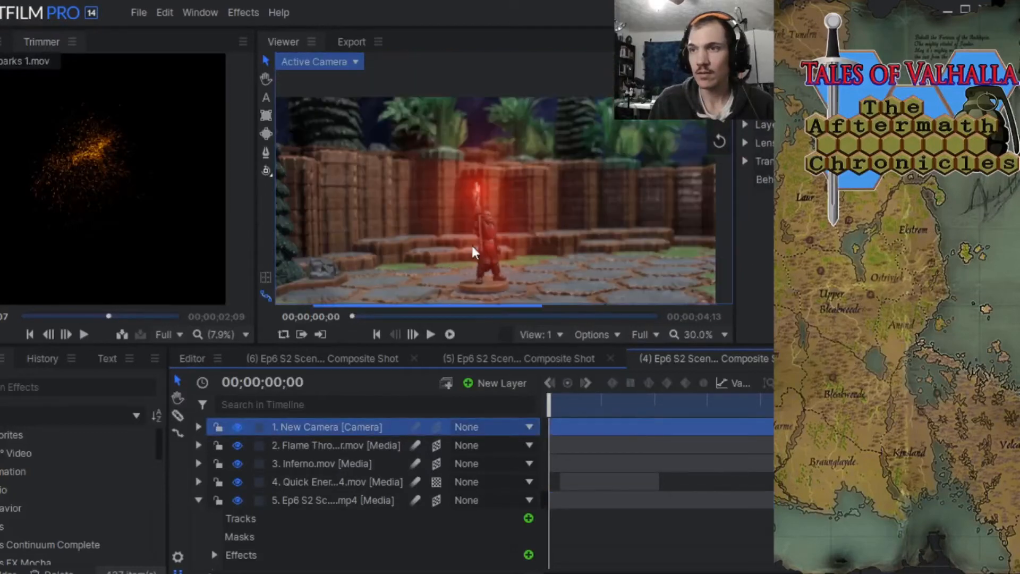
{"action": "left_click", "coordinate": [262, 77]}
{"action": "left_click_drag", "start_coordinate": [396, 215], "coordinate": [423, 166]}
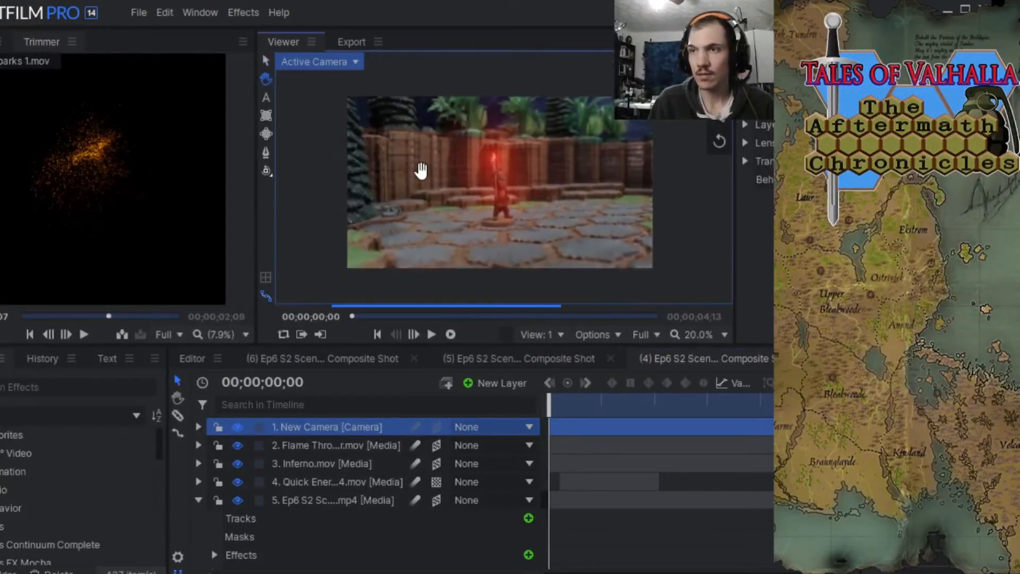
{"action": "scroll", "coordinate": [422, 170], "scroll_direction": "up", "scroll_amount": 2}
{"action": "left_click_drag", "start_coordinate": [535, 195], "coordinate": [519, 194]}
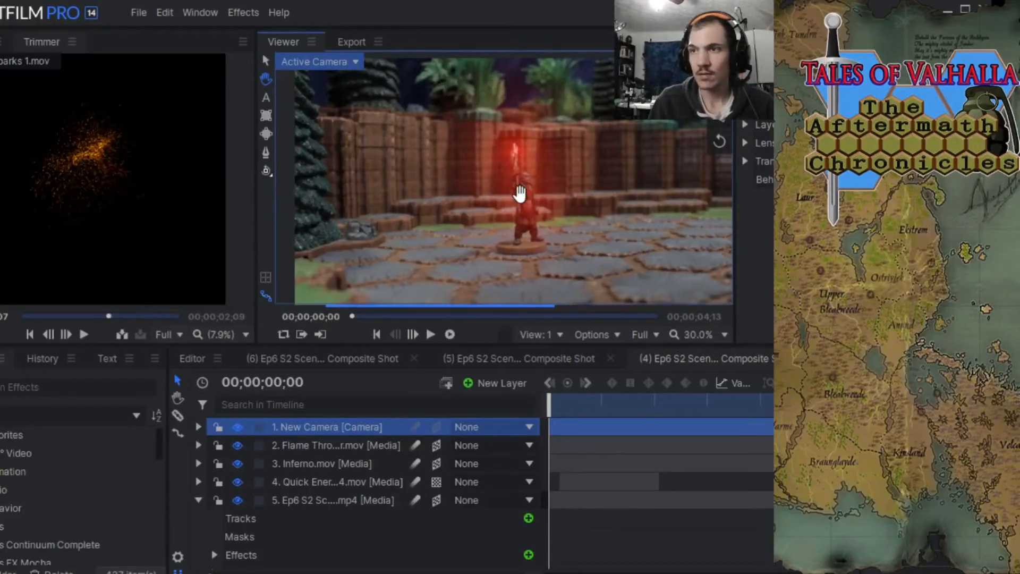
{"action": "scroll", "coordinate": [520, 194], "scroll_direction": "down", "scroll_amount": 2}
{"action": "scroll", "coordinate": [519, 194], "scroll_direction": "up", "scroll_amount": 2}
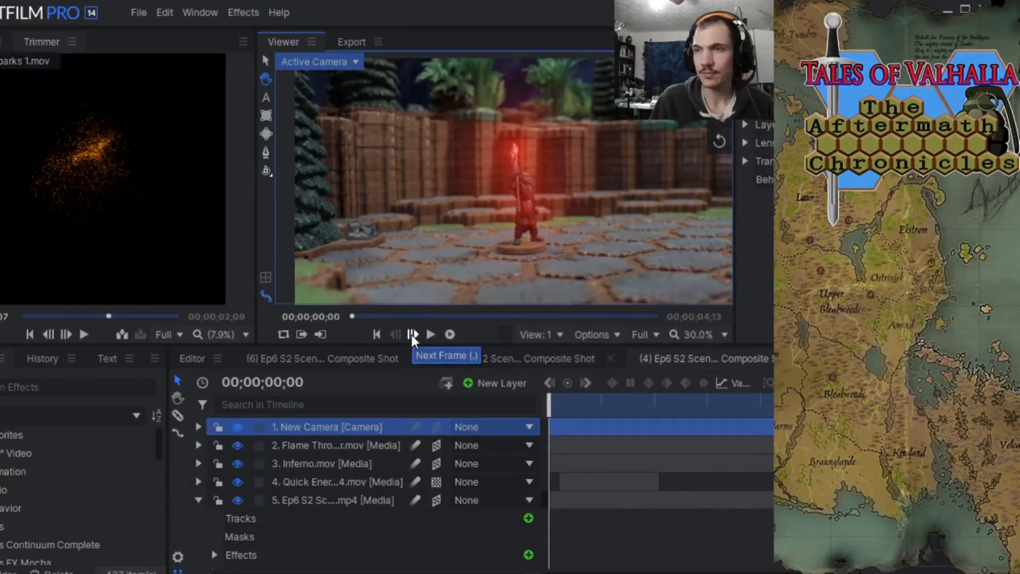
{"action": "left_click_drag", "start_coordinate": [548, 405], "coordinate": [522, 410]}
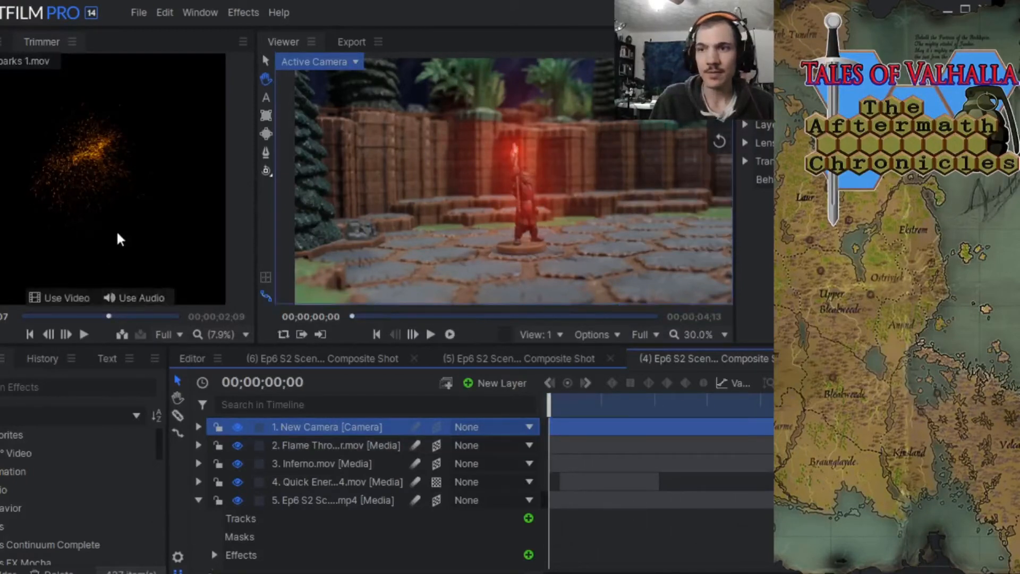
Collapse the Ep6 S2 footage layer and review the Magical Sparks 1.mov clip in the Trimmer.
{"action": "left_click", "coordinate": [199, 500]}
{"action": "mouse_move", "coordinate": [86, 167]}
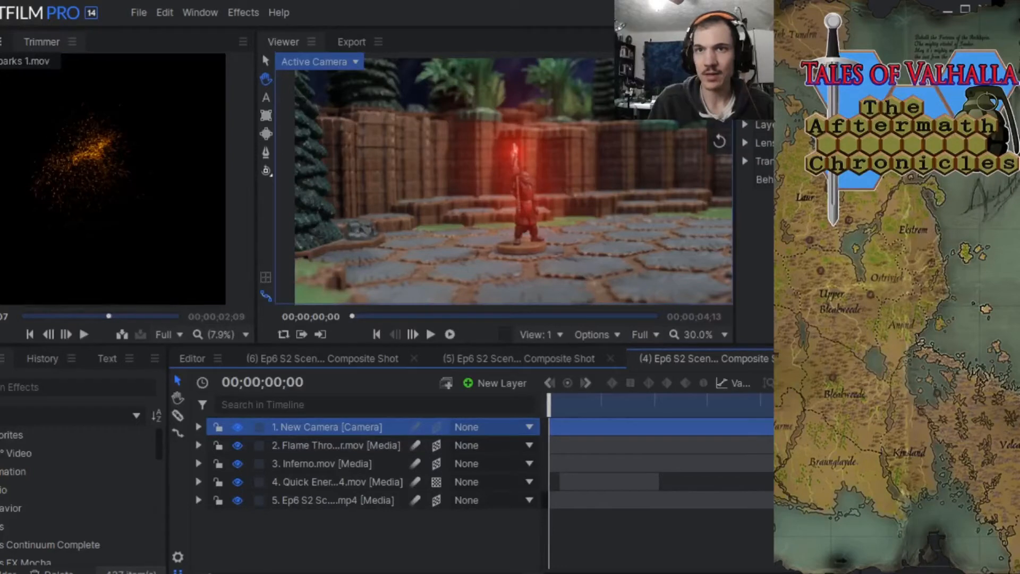
{"action": "left_click", "coordinate": [2, 42]}
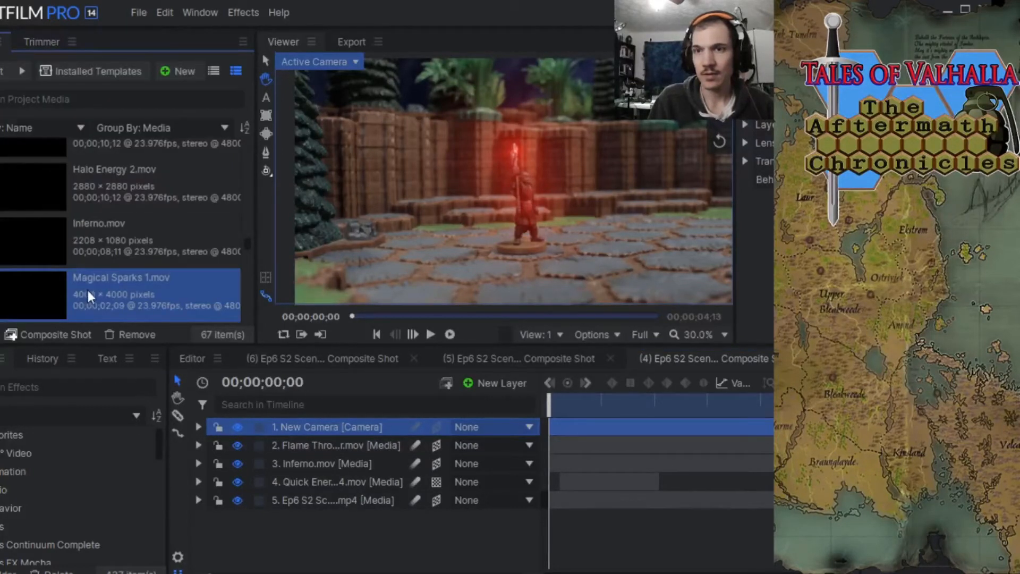
{"action": "left_click", "coordinate": [29, 45]}
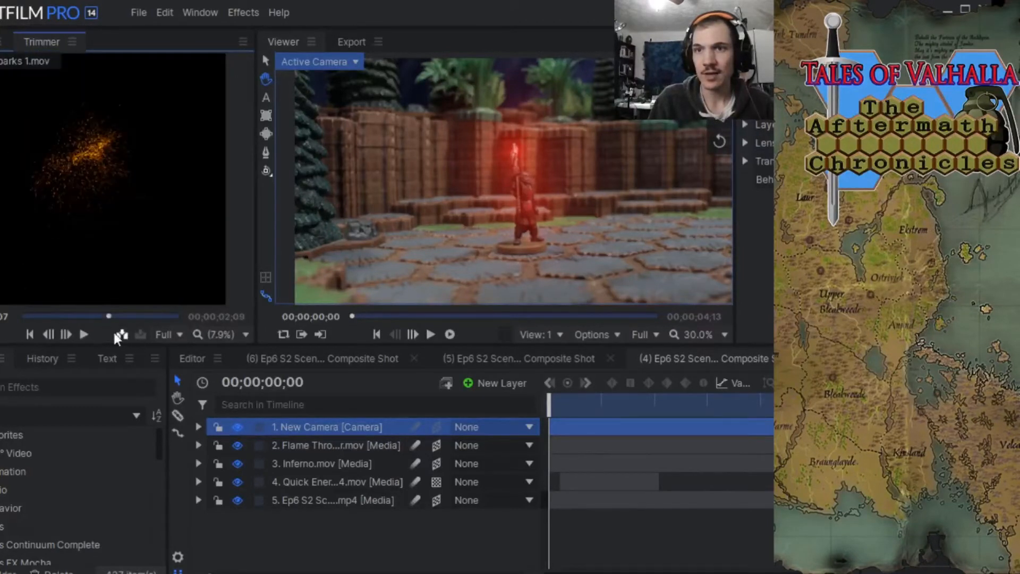
{"action": "mouse_move", "coordinate": [110, 315]}
{"action": "left_mouse_down"}
{"action": "mouse_move", "coordinate": [51, 317]}
{"action": "mouse_move", "coordinate": [142, 303]}
{"action": "mouse_move", "coordinate": [70, 308]}
{"action": "mouse_move", "coordinate": [90, 304]}
{"action": "mouse_move", "coordinate": [117, 324]}
{"action": "mouse_move", "coordinate": [95, 316]}
{"action": "left_mouse_up"}
{"action": "left_click", "coordinate": [3, 41]}
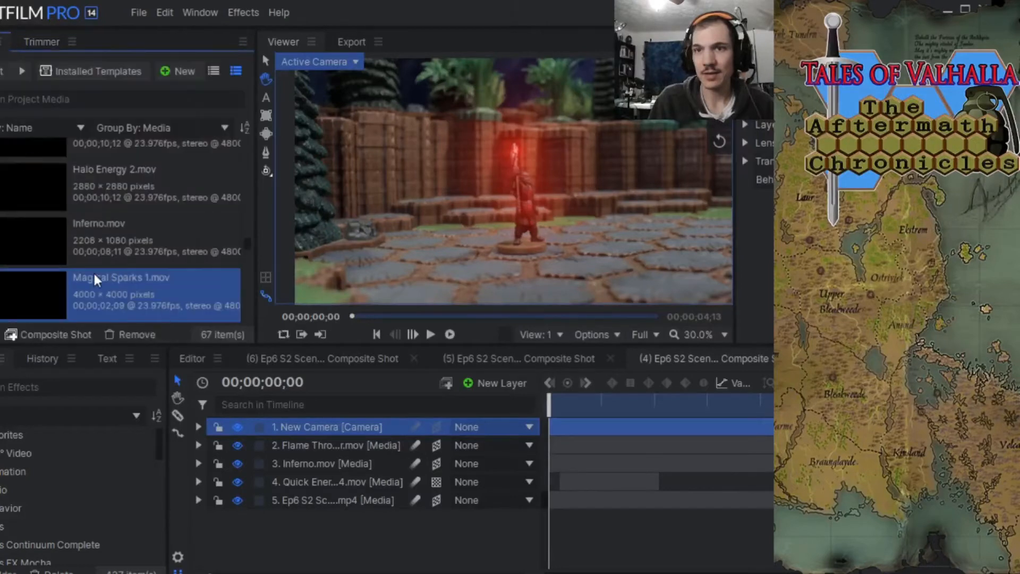
Add Magical Sparks 1.mov to the composite shot directly below the New Camera layer and set its blend mode to Screen.
{"action": "left_click_drag", "start_coordinate": [90, 279], "coordinate": [258, 440]}
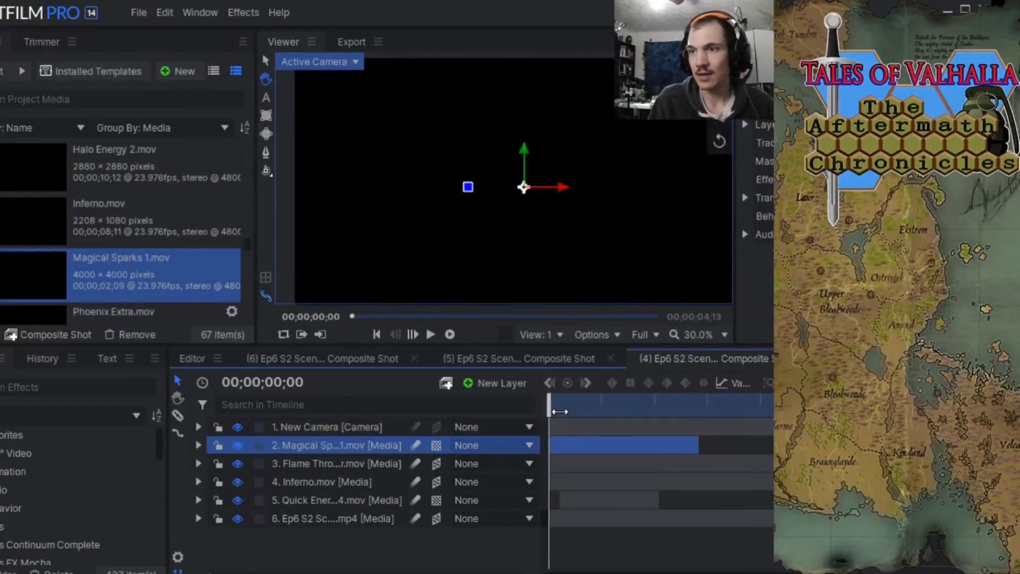
{"action": "right_click", "coordinate": [340, 444]}
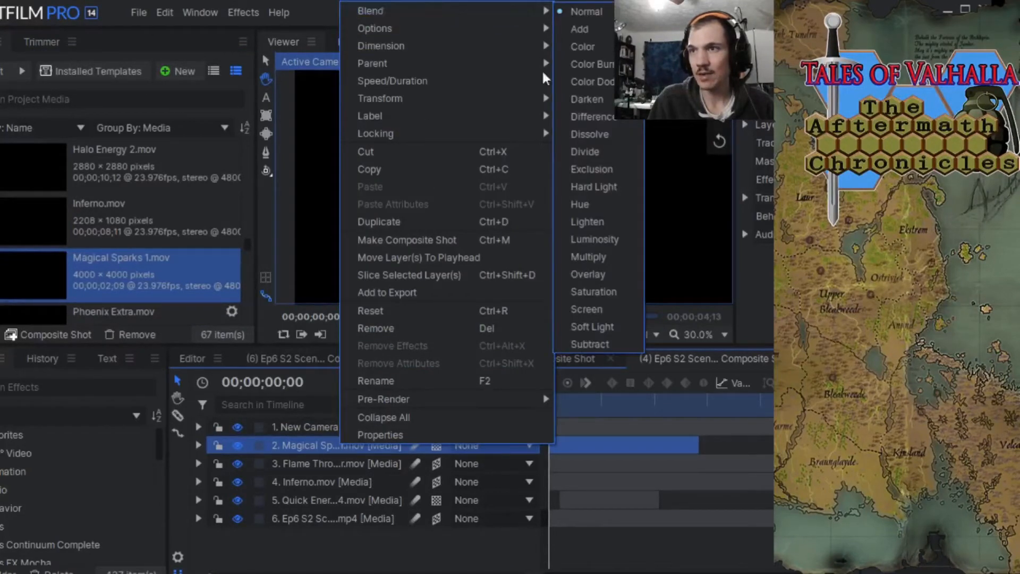
{"action": "left_click", "coordinate": [607, 312]}
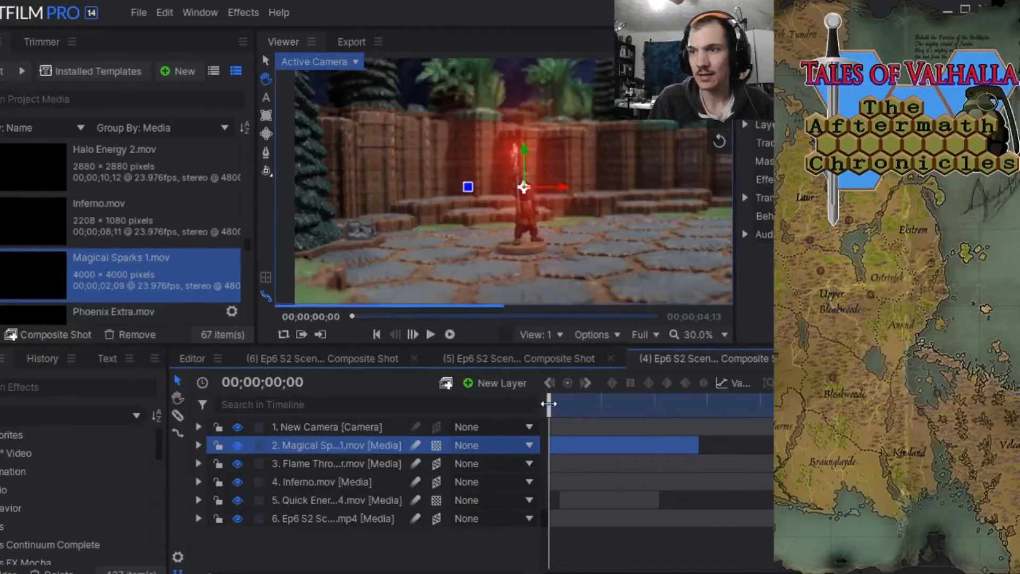
At 00;00;00;12, scale down the Magical Sparks layer, then move and rotate it so the sparks follow the flame beside the figure's weapon.
{"action": "left_click_drag", "start_coordinate": [550, 404], "coordinate": [578, 410]}
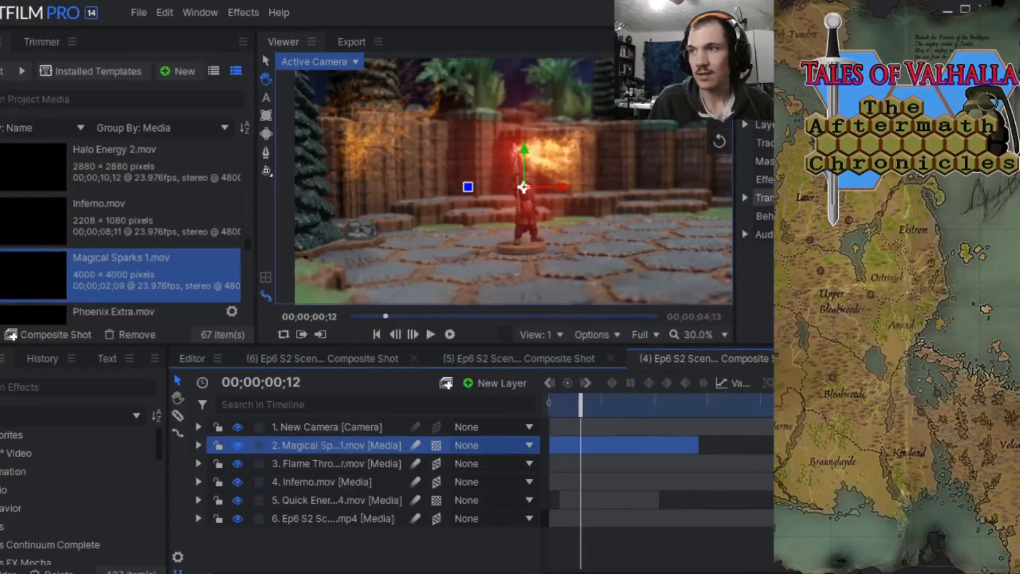
{"action": "left_click", "coordinate": [745, 198]}
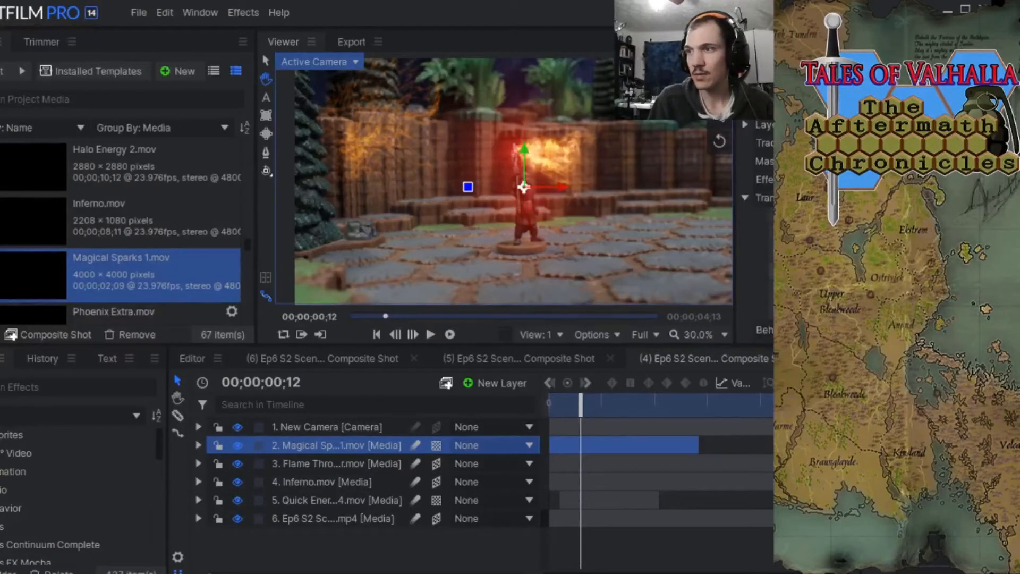
{"action": "left_click_drag", "start_coordinate": [893, 270], "coordinate": [867, 270]}
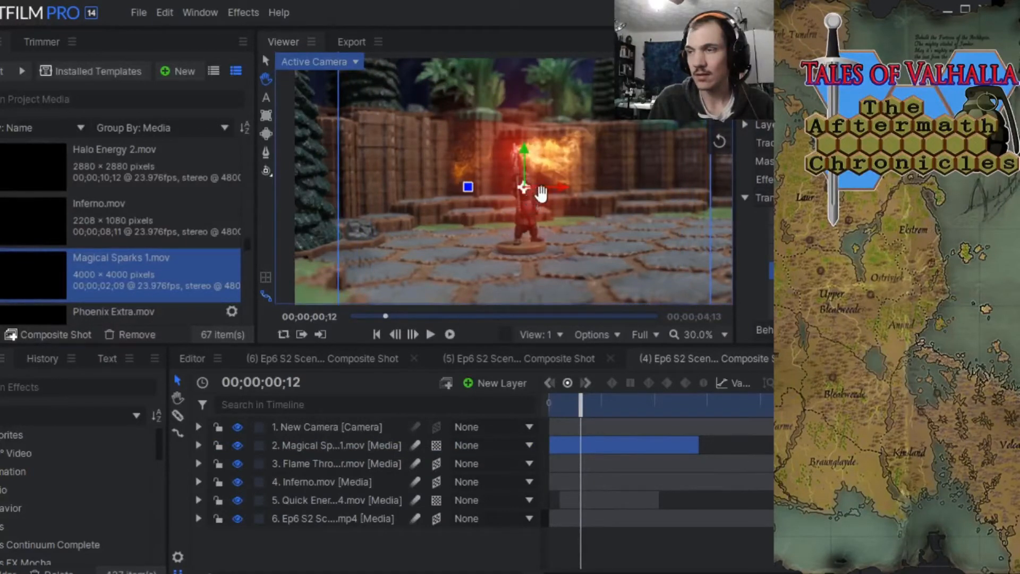
{"action": "left_click", "coordinate": [265, 63]}
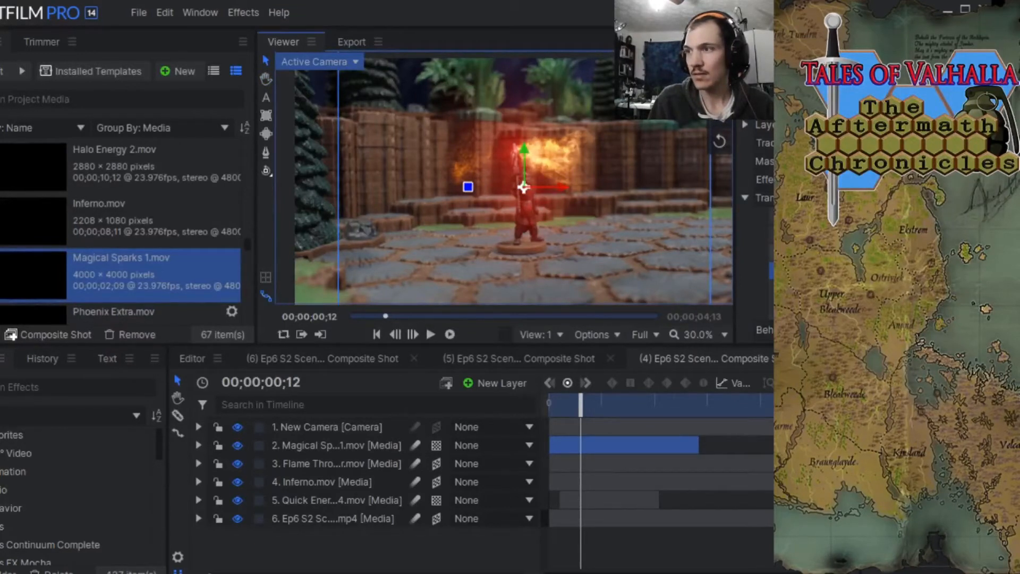
{"action": "left_click_drag", "start_coordinate": [524, 187], "coordinate": [531, 160]}
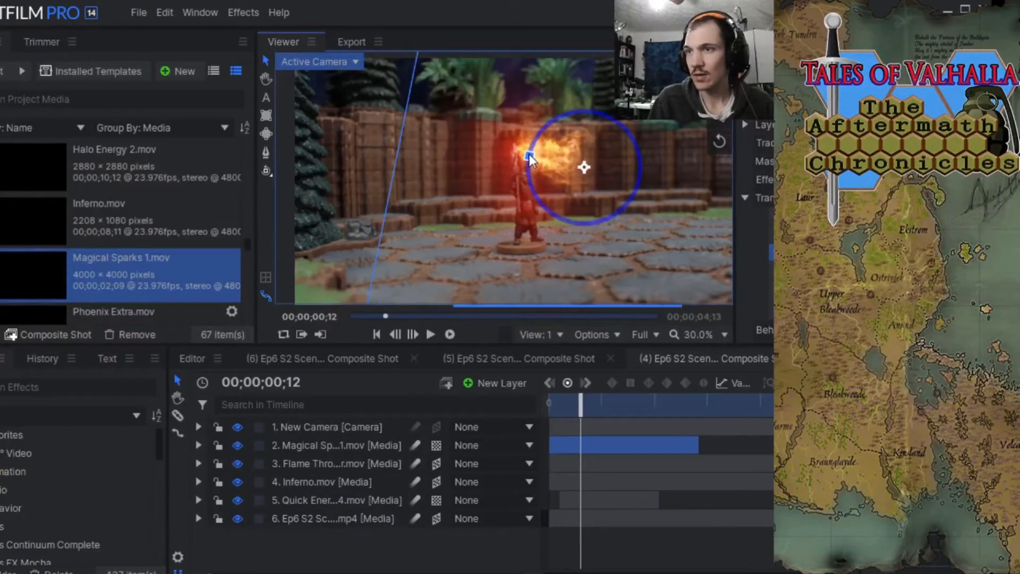
{"action": "left_click_drag", "start_coordinate": [596, 129], "coordinate": [594, 136]}
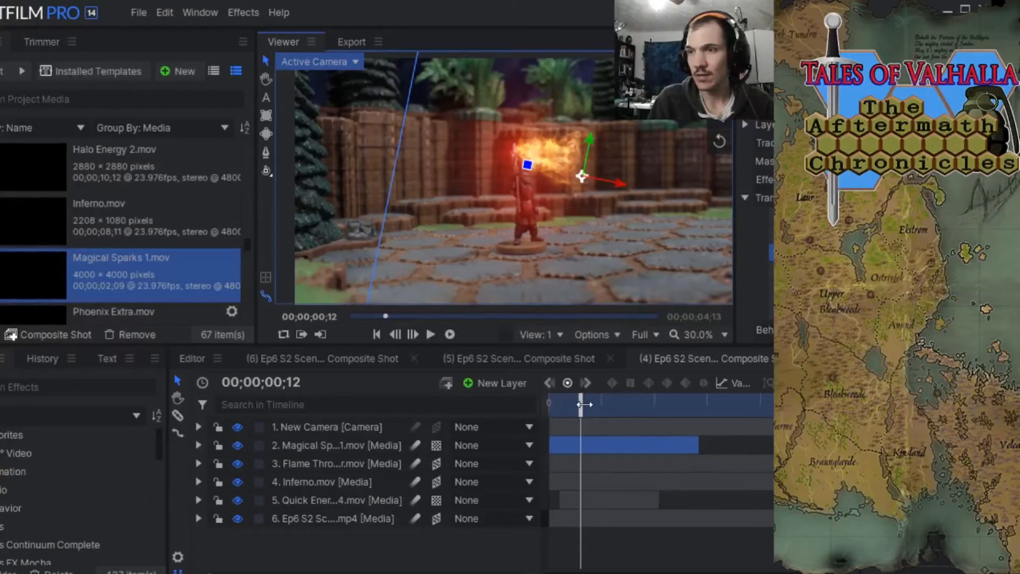
Move the Magical Sparks layer directly below Inferno.mov and scrub the timeline from the start to check the layering.
{"action": "left_click_drag", "start_coordinate": [585, 405], "coordinate": [550, 389]}
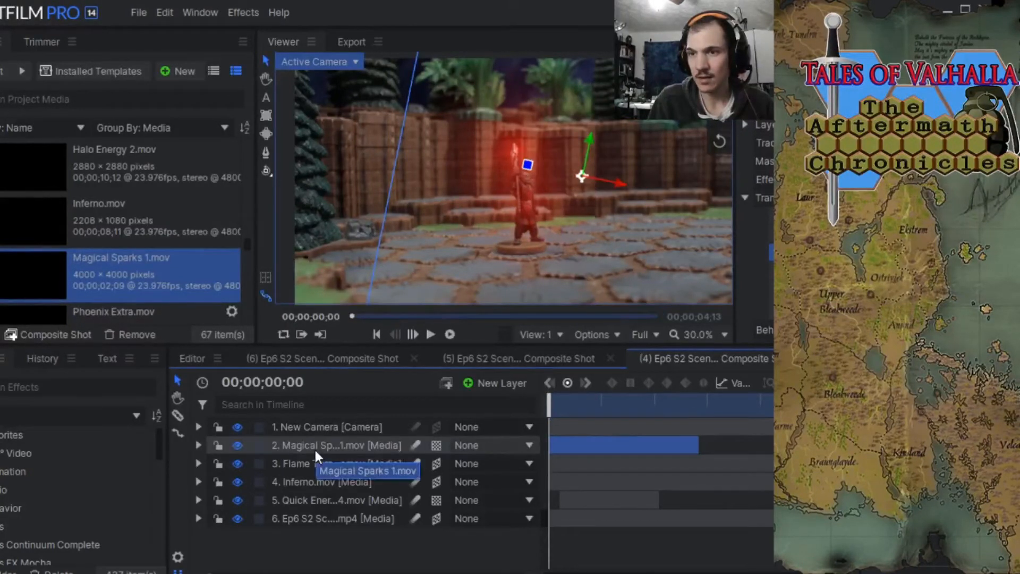
{"action": "left_click_drag", "start_coordinate": [312, 449], "coordinate": [325, 480]}
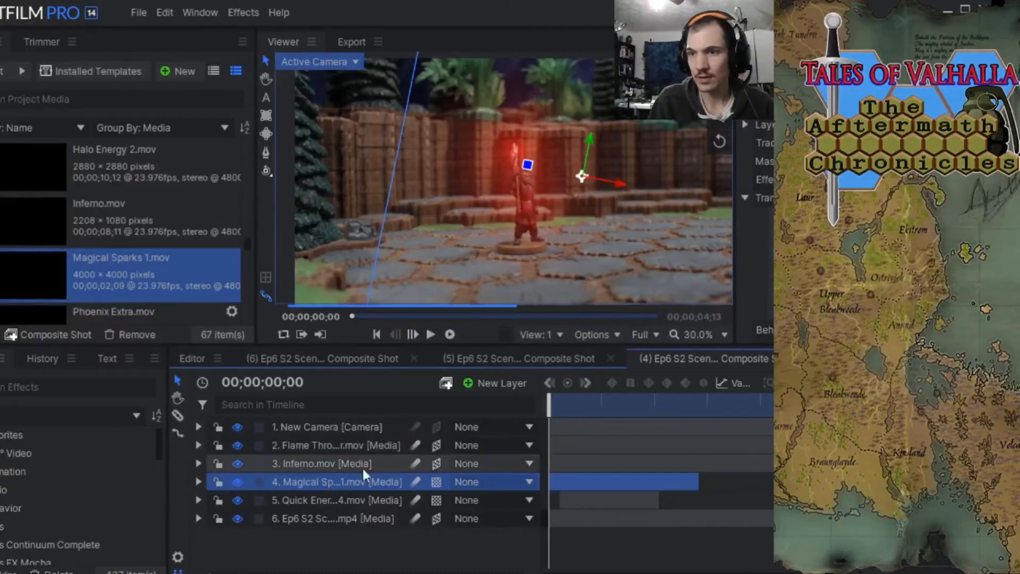
{"action": "left_click_drag", "start_coordinate": [549, 399], "coordinate": [650, 399]}
{"action": "left_click_drag", "start_coordinate": [609, 388], "coordinate": [550, 388]}
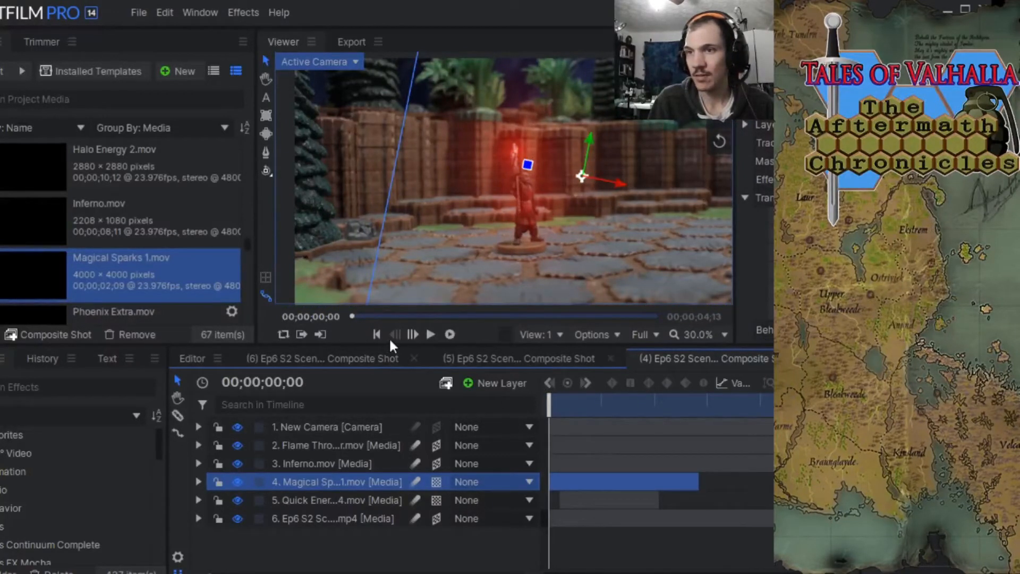
Advance to 00;00;00;15 and shift the Magical Sparks layer slightly right to align it with the flame.
{"action": "left_click", "coordinate": [410, 333]}
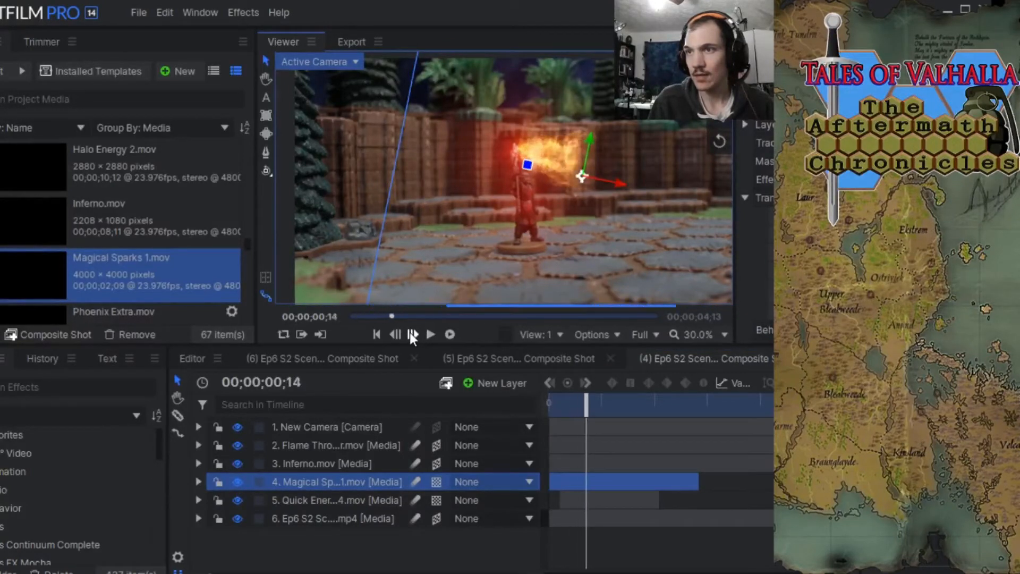
{"action": "left_click", "coordinate": [409, 333]}
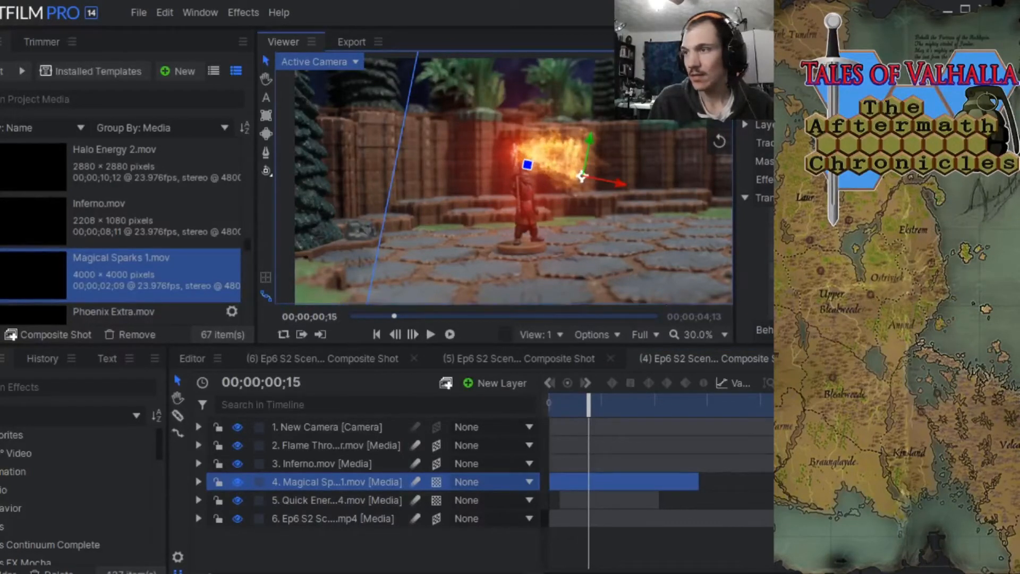
{"action": "left_click_drag", "start_coordinate": [893, 252], "coordinate": [904, 253]}
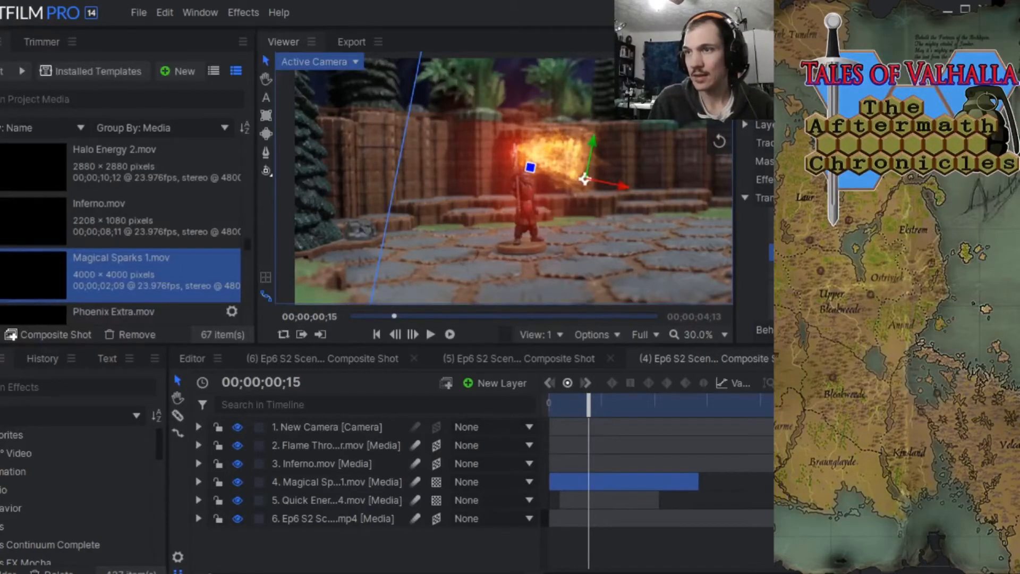
{"action": "left_click_drag", "start_coordinate": [904, 252], "coordinate": [907, 252]}
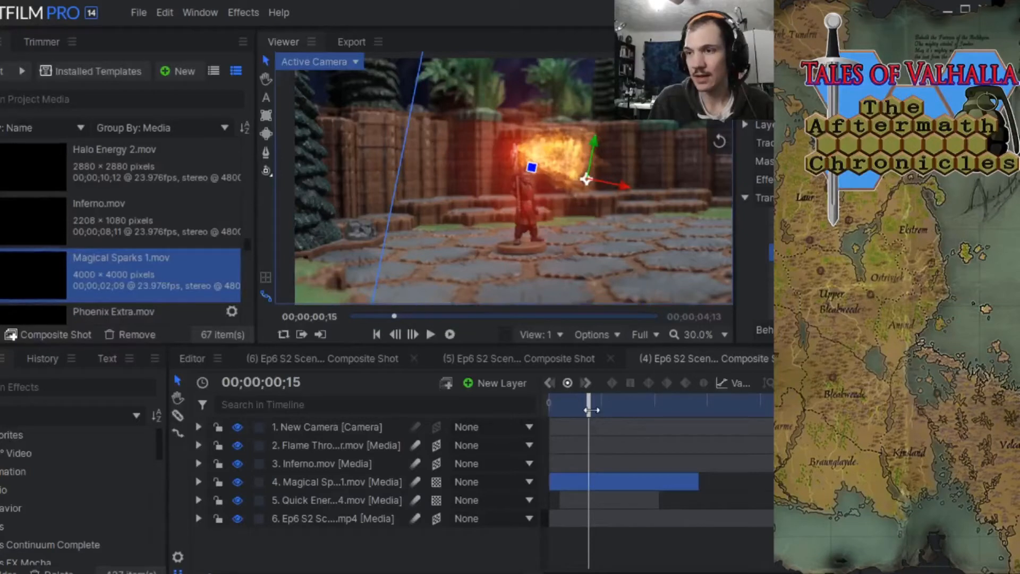
Return the playhead to 00;00;00;00, select the New Camera layer and save the project.
{"action": "left_click_drag", "start_coordinate": [592, 410], "coordinate": [529, 387]}
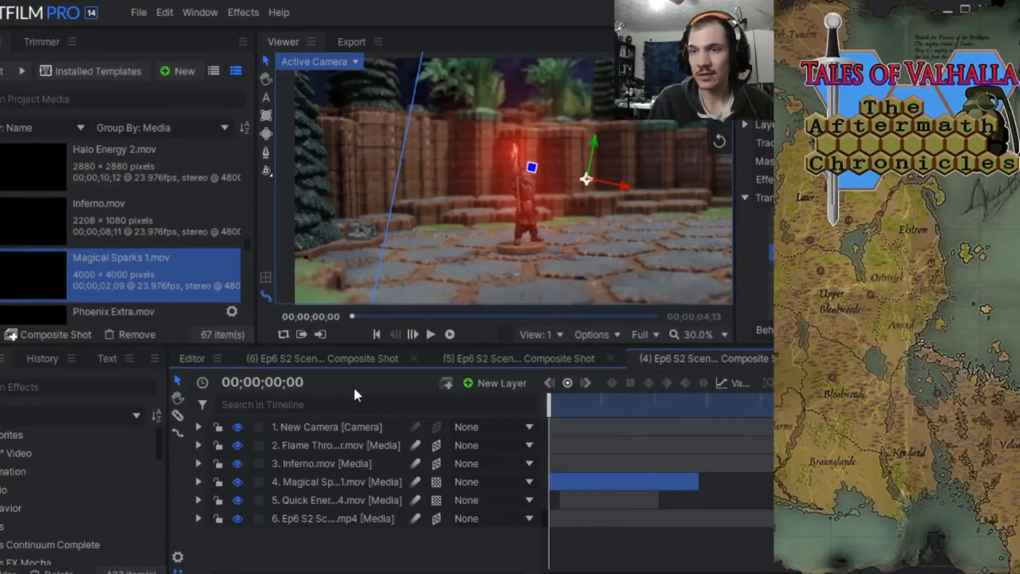
{"action": "left_click", "coordinate": [314, 426]}
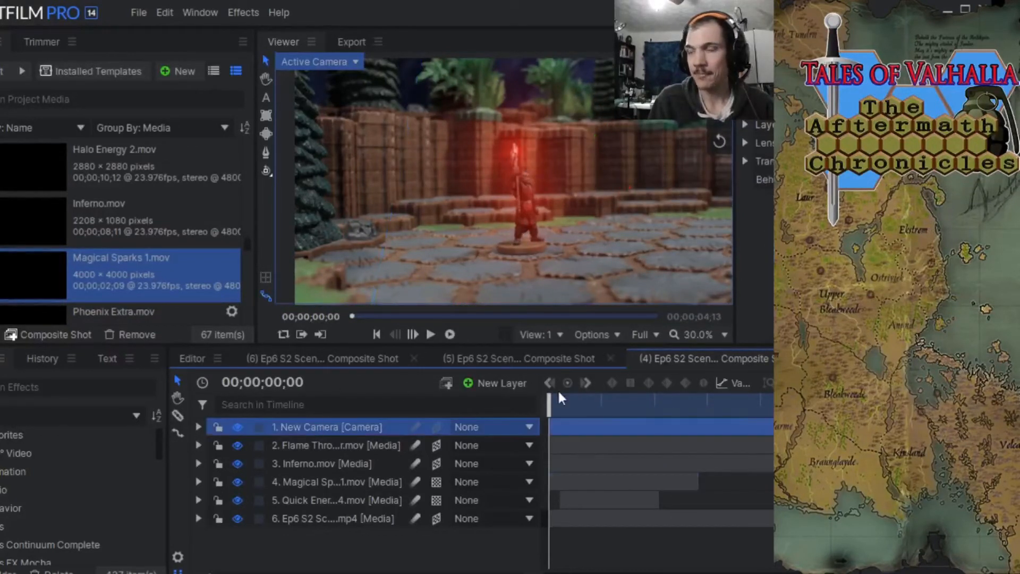
{"action": "left_click", "coordinate": [134, 12]}
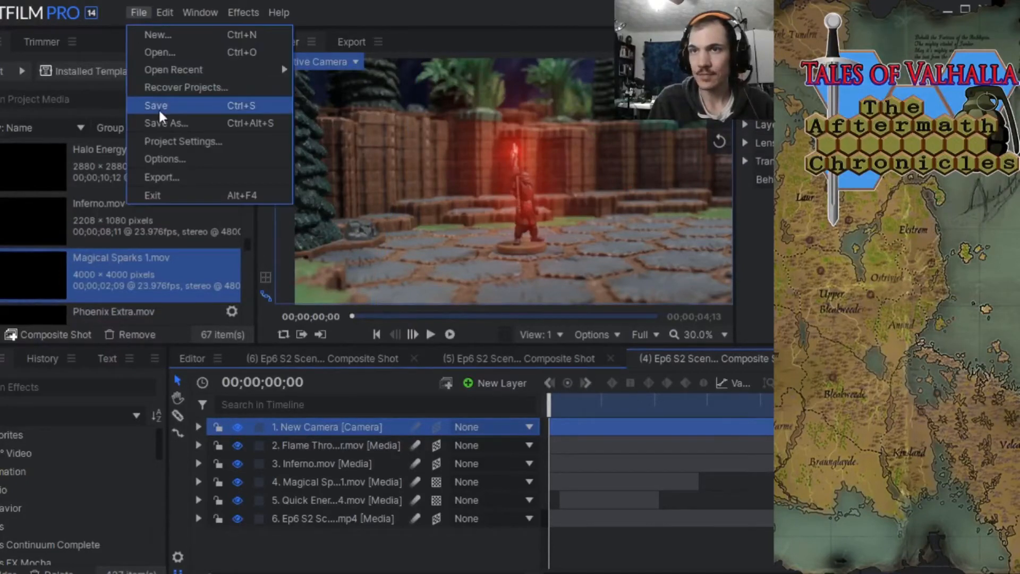
{"action": "left_click", "coordinate": [159, 106]}
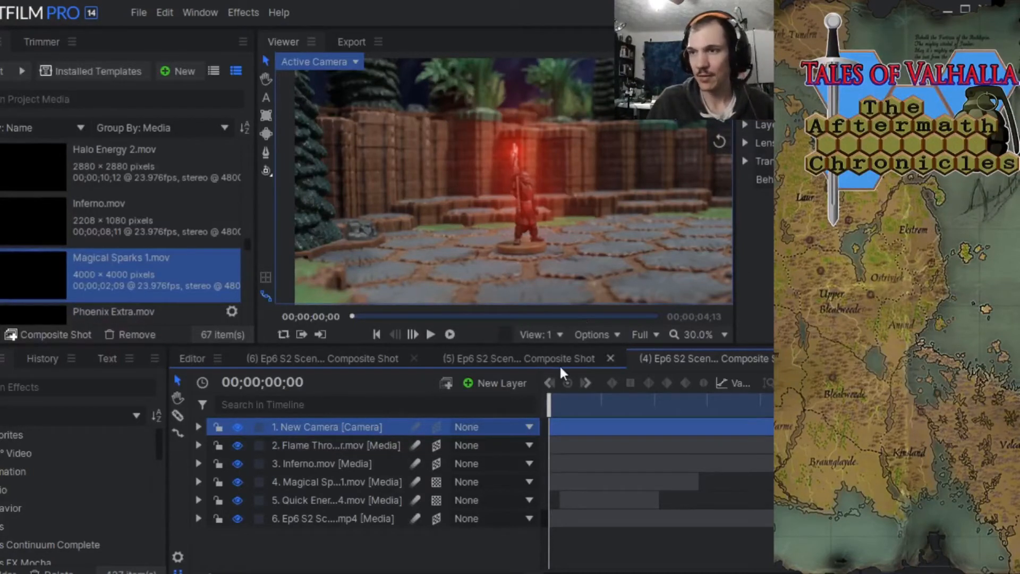
Render a RAM preview of the composite shot and play it back to review the combined effects.
{"action": "left_click", "coordinate": [449, 335]}
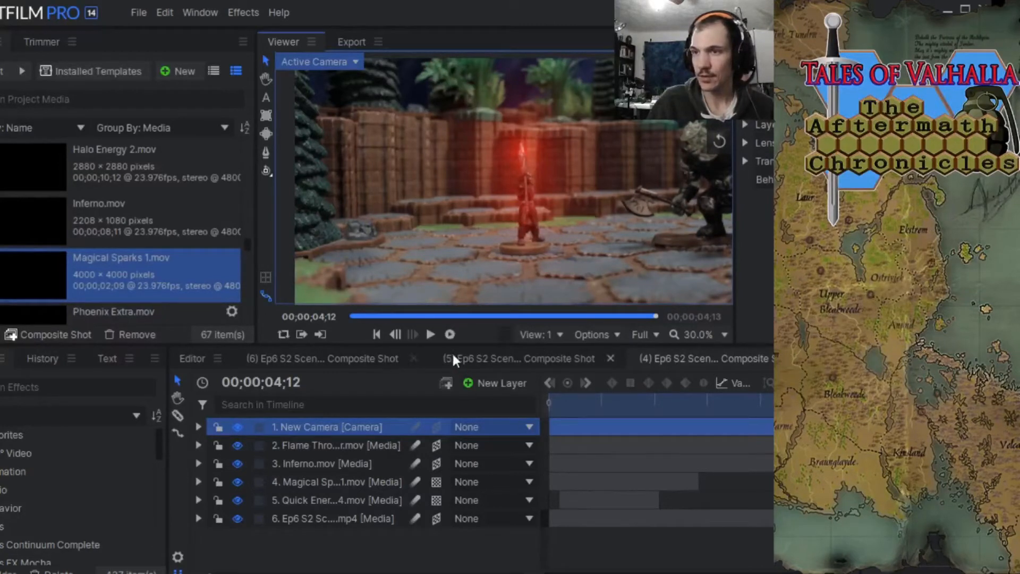
{"action": "left_click", "coordinate": [428, 334]}
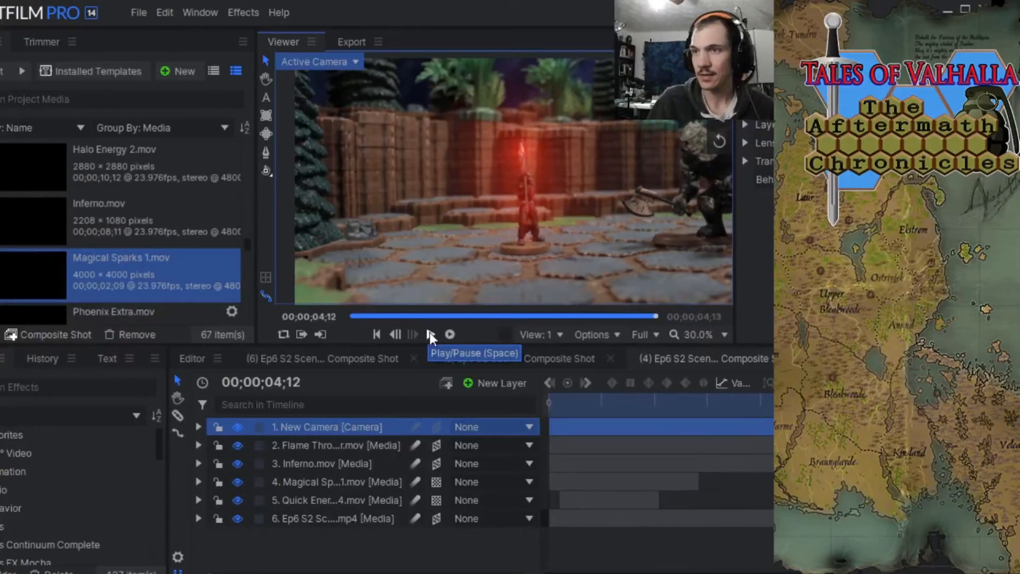
{"action": "left_click", "coordinate": [429, 334]}
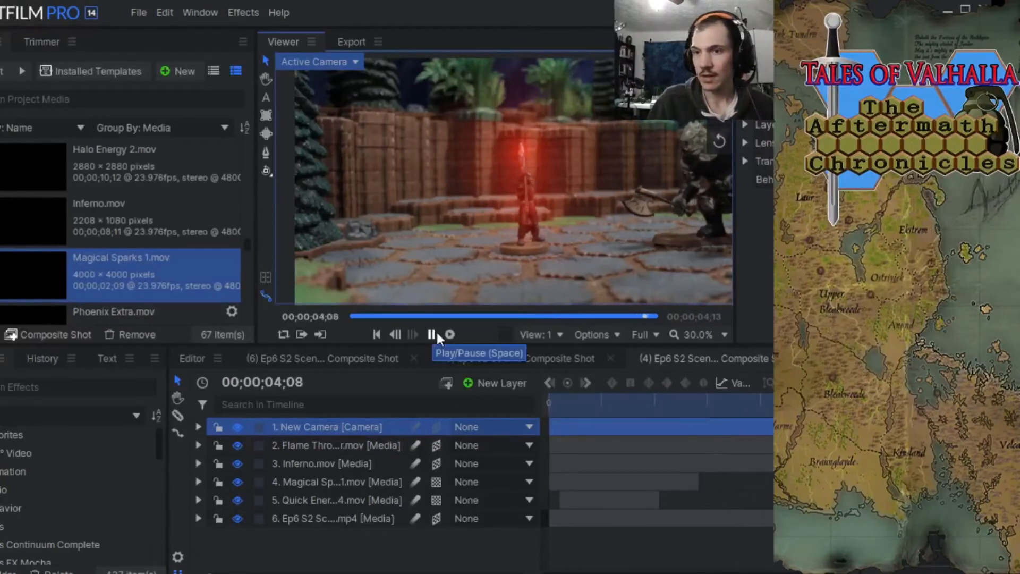
{"action": "left_click", "coordinate": [198, 520]}
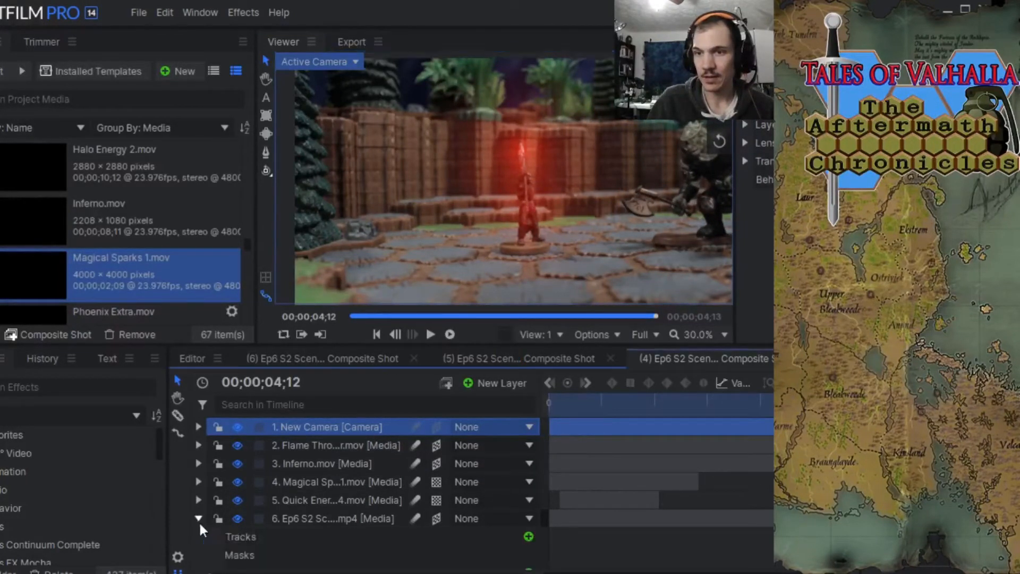
{"action": "left_click", "coordinate": [198, 500]}
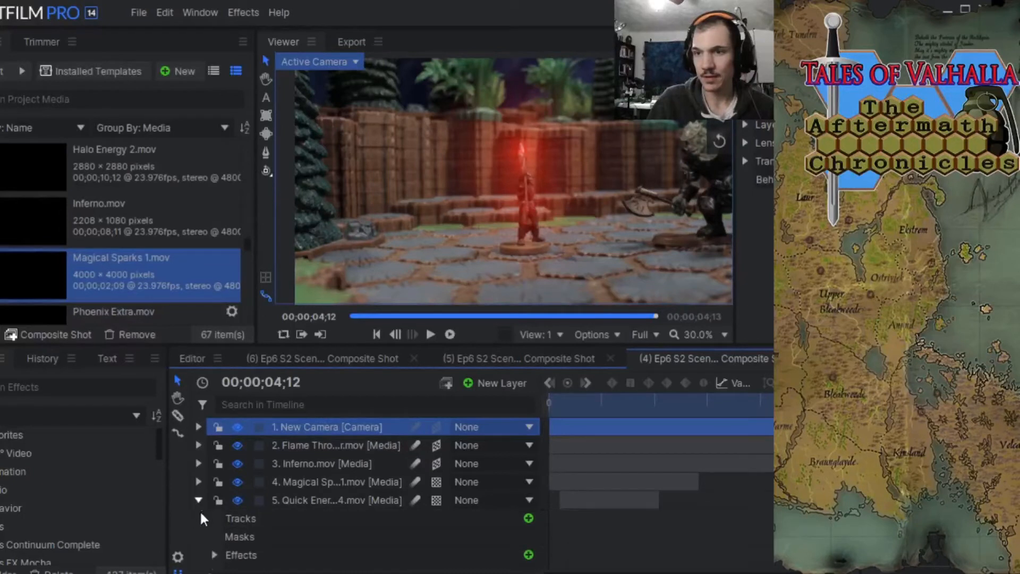
{"action": "left_click", "coordinate": [214, 554]}
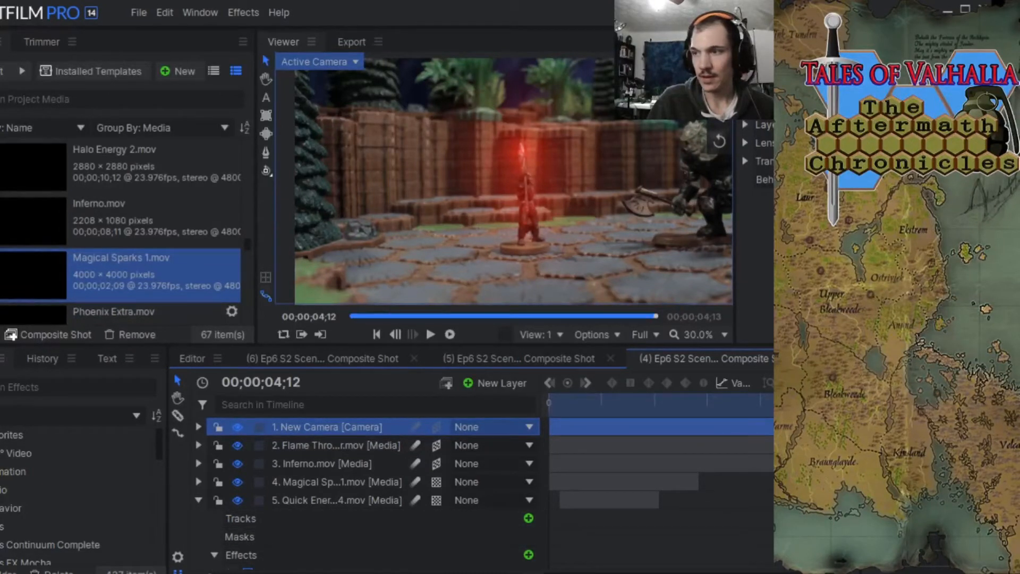
{"action": "scroll", "coordinate": [367, 492], "scroll_direction": "down", "scroll_amount": 5}
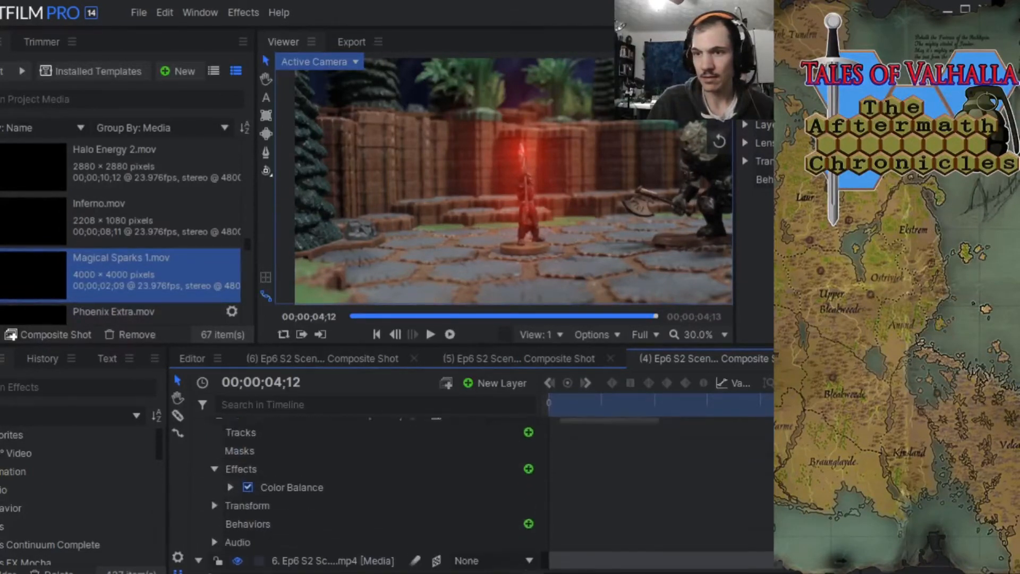
{"action": "scroll", "coordinate": [366, 492], "scroll_direction": "up", "scroll_amount": 2}
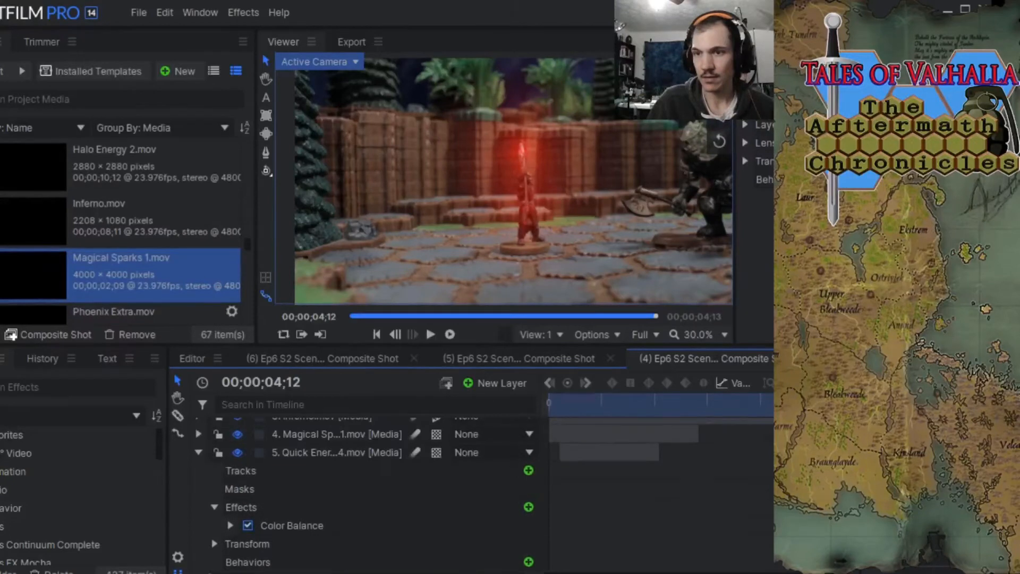
{"action": "left_click", "coordinate": [198, 452]}
{"action": "left_click", "coordinate": [199, 470]}
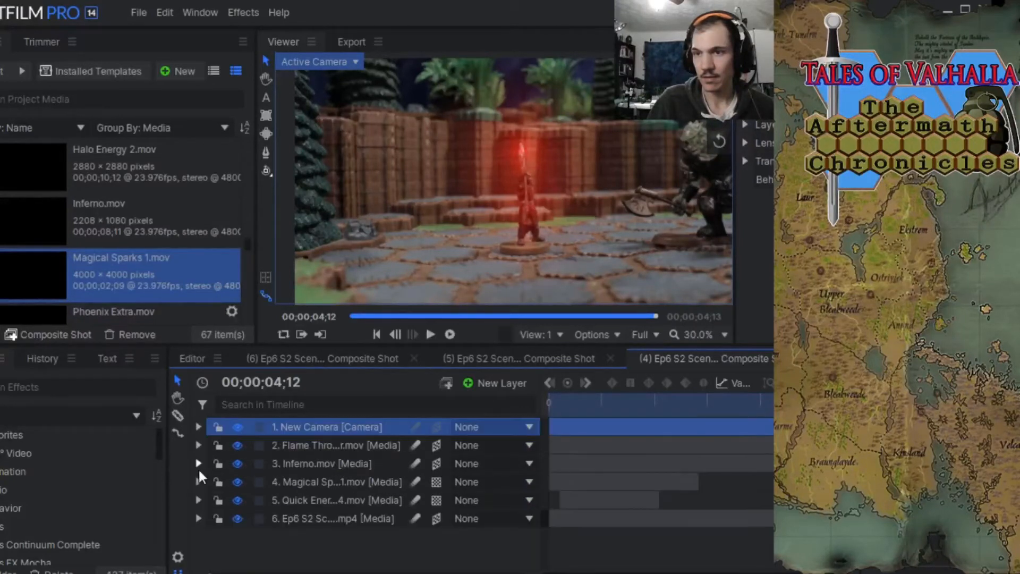
Copy both Light Flares effects from the Ep6 S2 footage layer, then collapse that layer.
{"action": "left_click", "coordinate": [197, 519]}
{"action": "scroll", "coordinate": [308, 525], "scroll_direction": "down", "scroll_amount": 3}
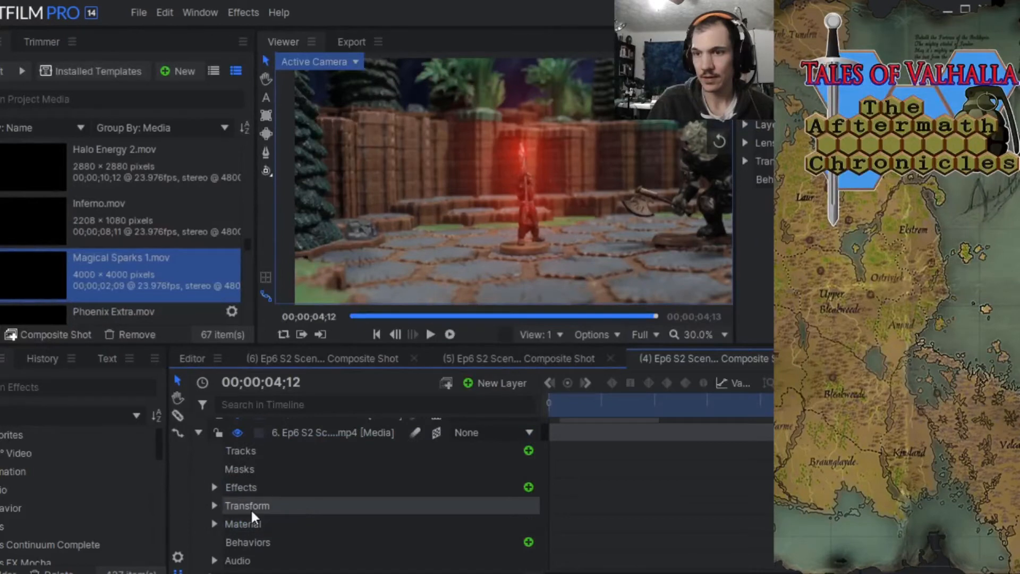
{"action": "left_click", "coordinate": [215, 487]}
{"action": "left_click", "coordinate": [229, 505]}
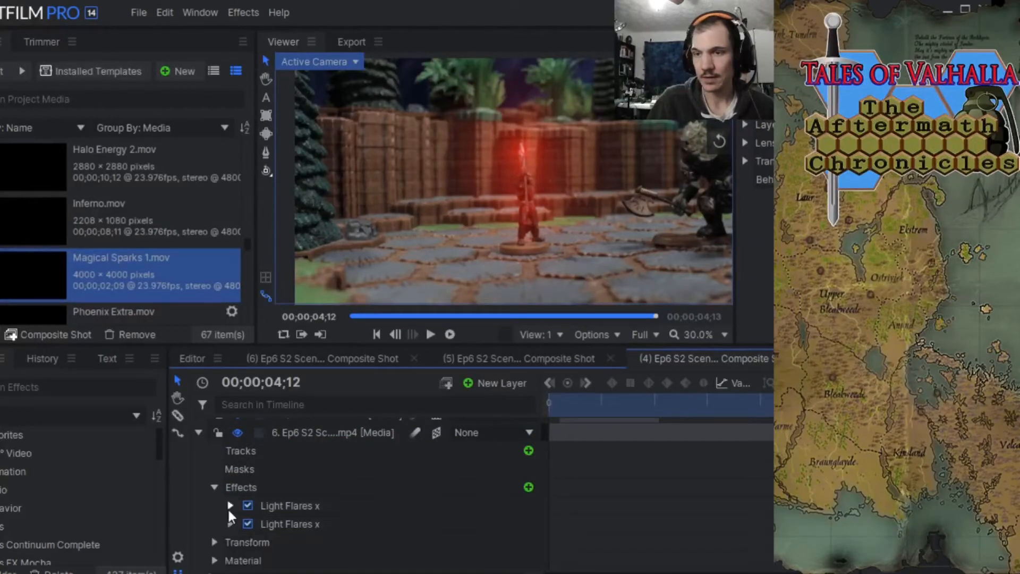
{"action": "left_click", "coordinate": [288, 508]}
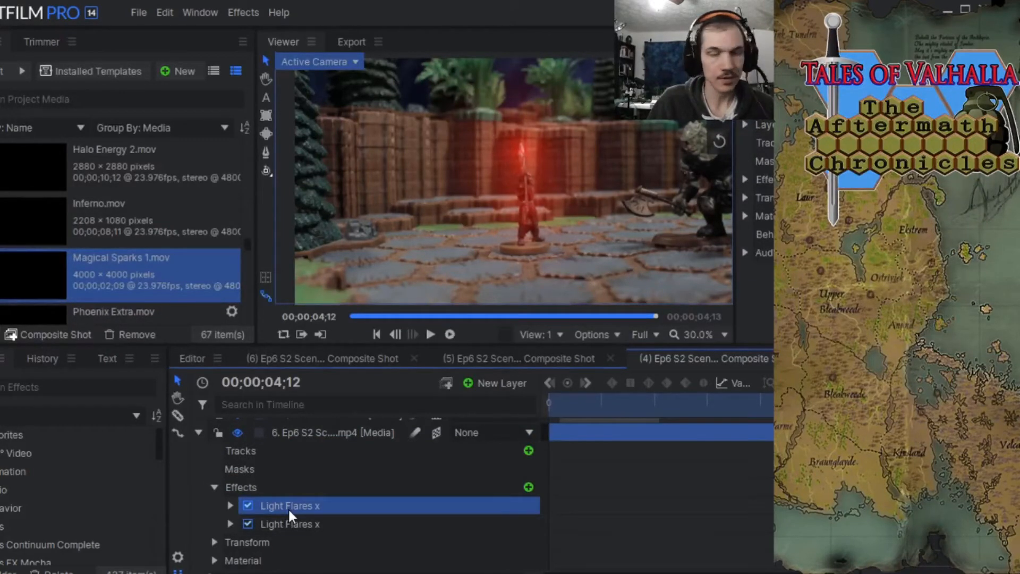
{"action": "left_click", "coordinate": [291, 524], "text": "ctrl"}
{"action": "right_click", "coordinate": [292, 508]}
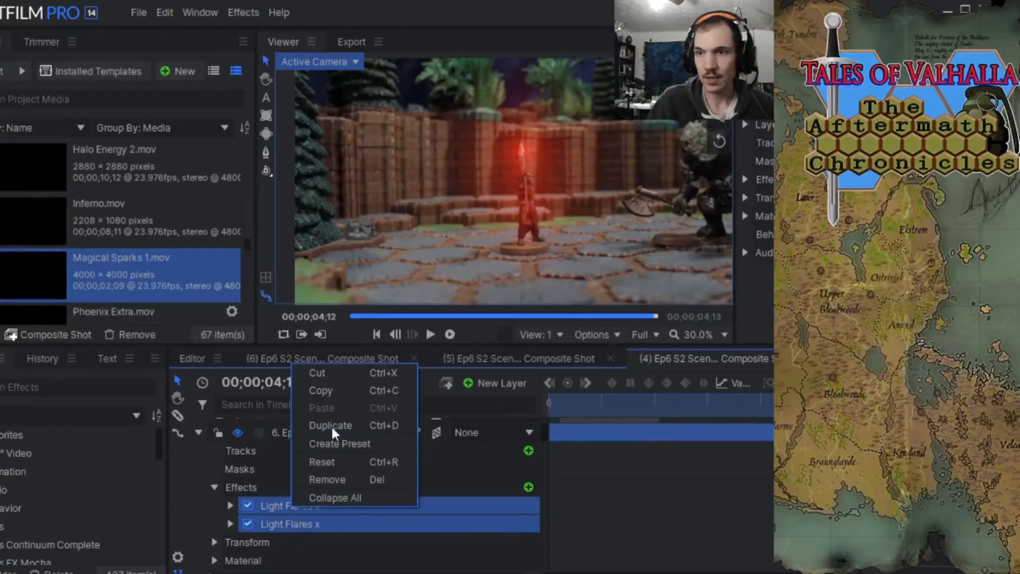
{"action": "left_click", "coordinate": [322, 391]}
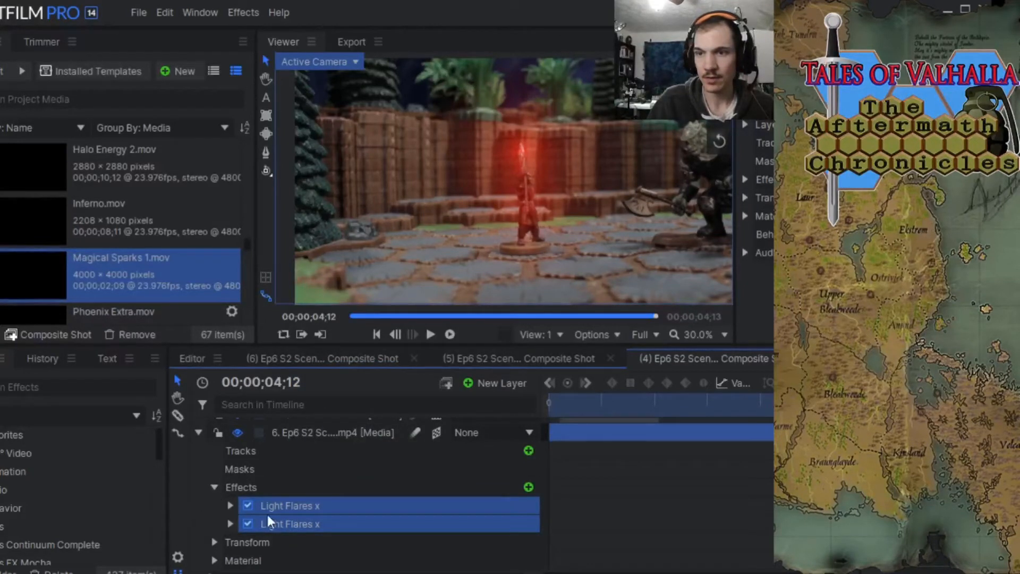
{"action": "scroll", "coordinate": [194, 494], "scroll_direction": "up", "scroll_amount": 3}
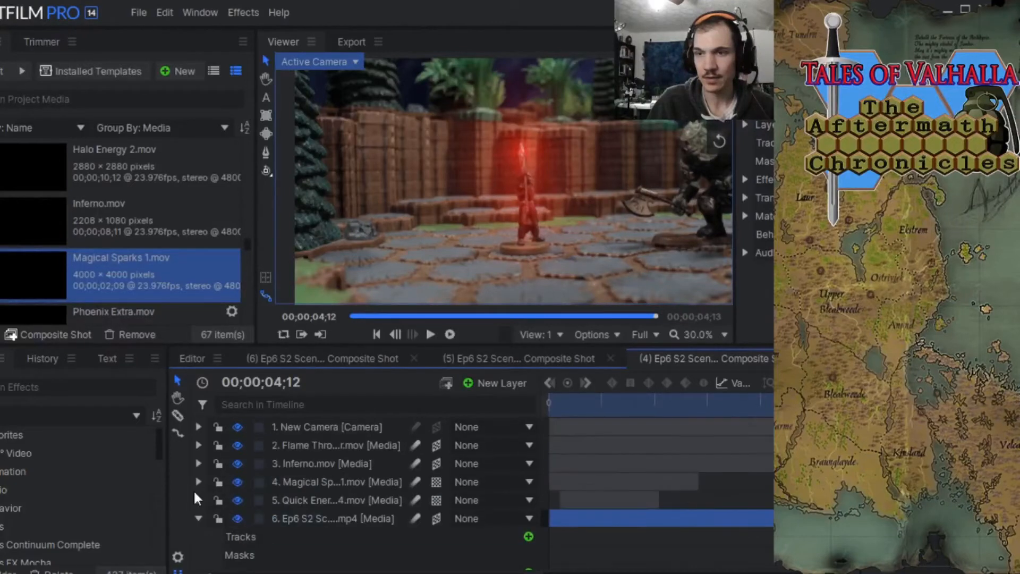
{"action": "left_click", "coordinate": [198, 518]}
{"action": "left_click", "coordinate": [284, 537]}
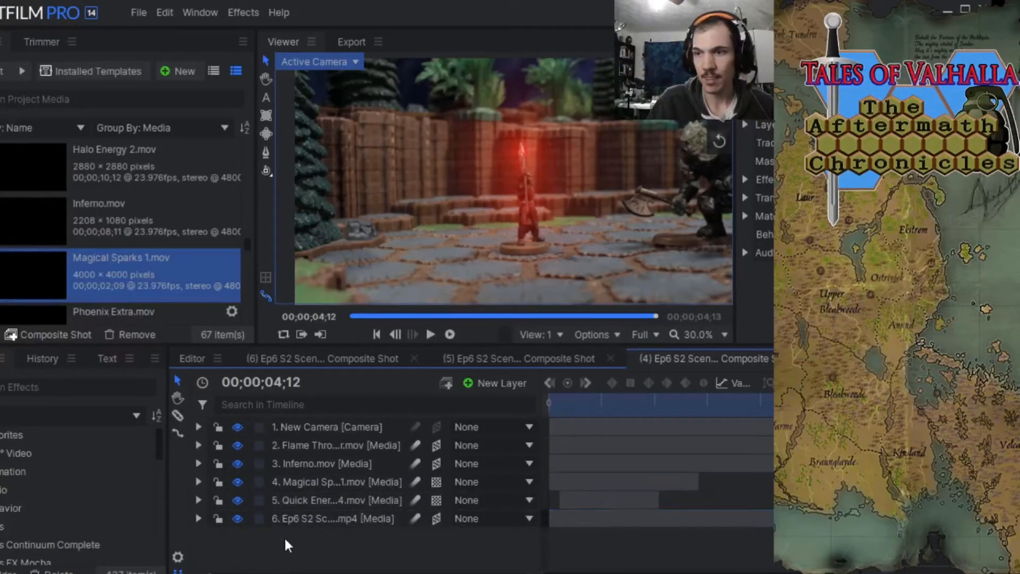
Select the New Camera layer, save the project and close the (4) Ep6 S2 composite shot.
{"action": "left_click", "coordinate": [300, 428]}
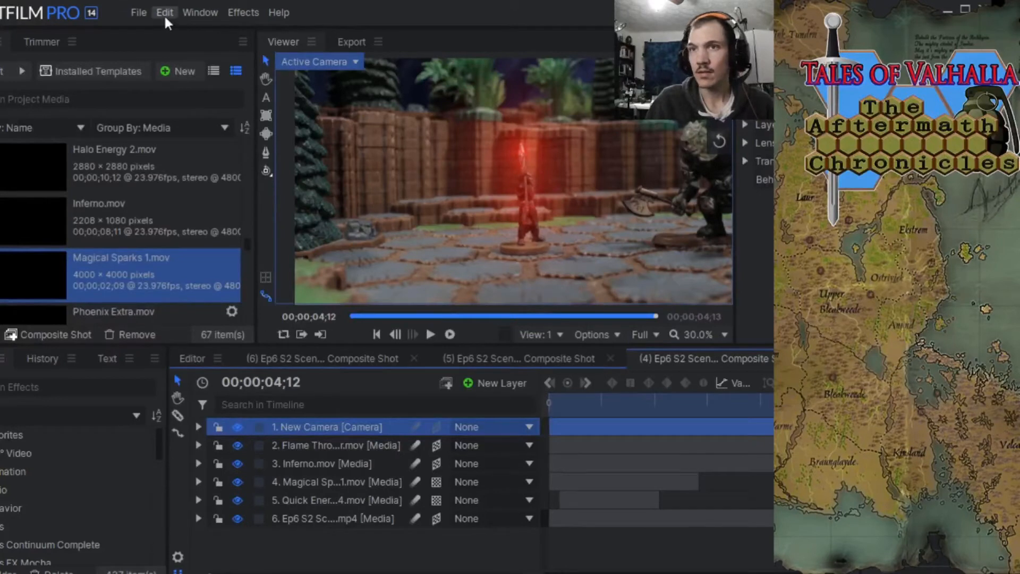
{"action": "left_click", "coordinate": [139, 7]}
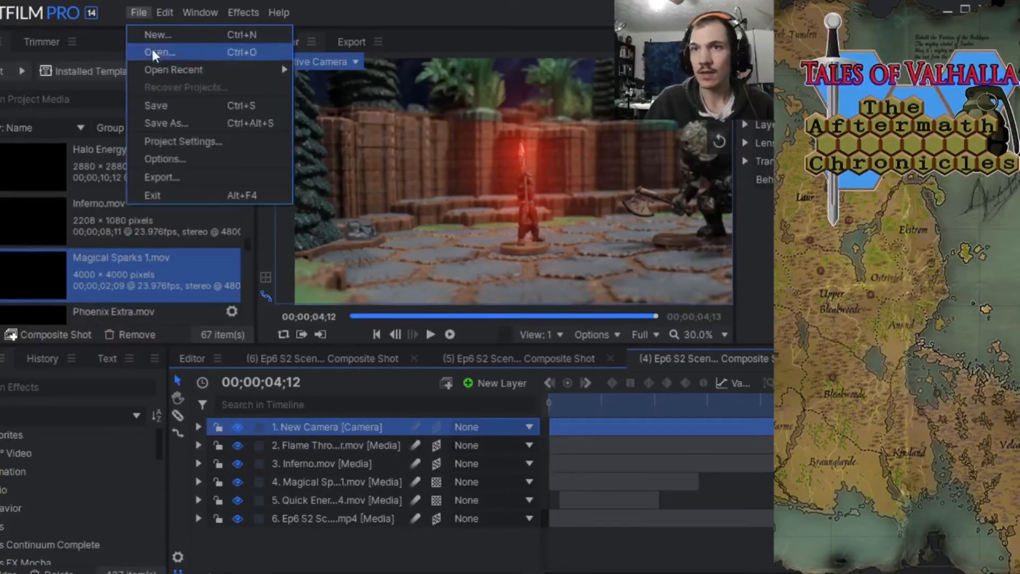
{"action": "left_click", "coordinate": [161, 100]}
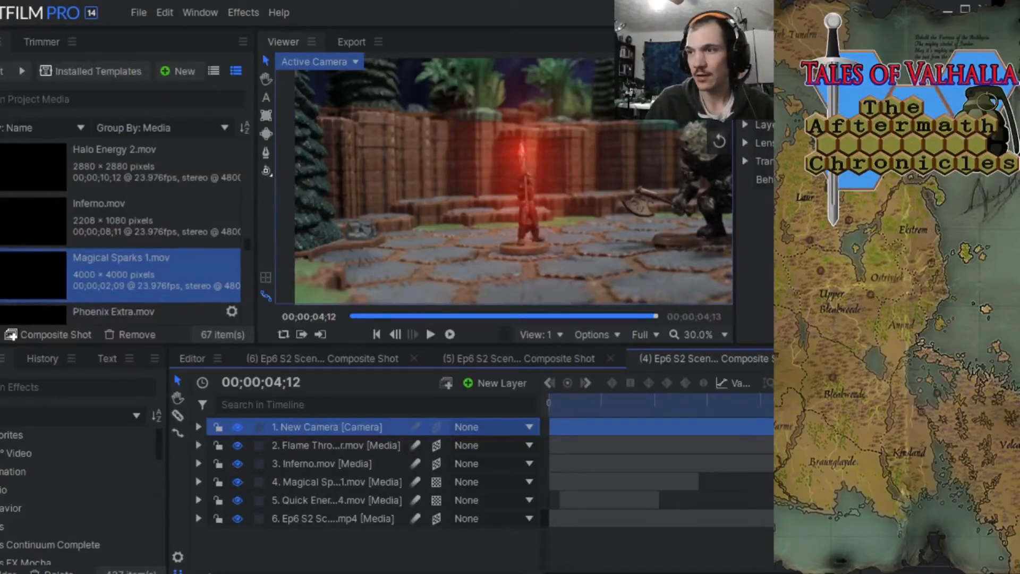
{"action": "left_click", "coordinate": [807, 359]}
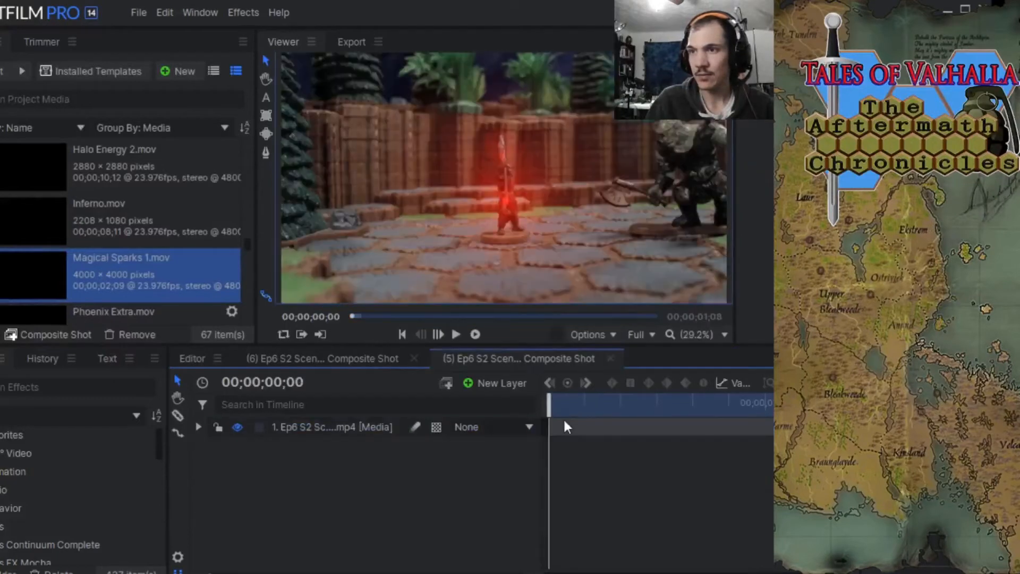
Remove the enabled Light Flares x effect from the footage layer in the (5) Ep6 S2 composite shot.
{"action": "left_click_drag", "start_coordinate": [552, 402], "coordinate": [603, 405]}
{"action": "left_click", "coordinate": [200, 426]}
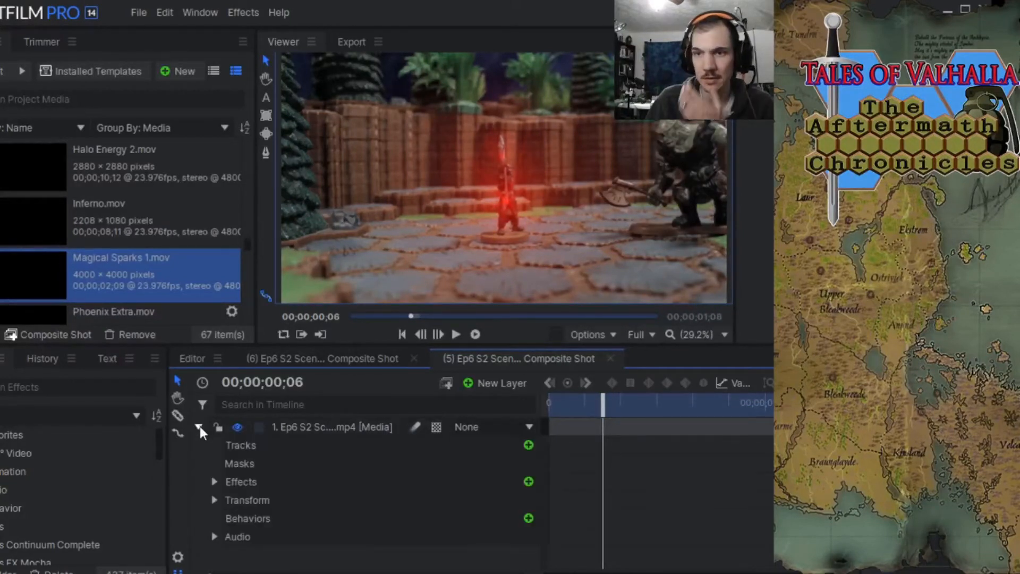
{"action": "left_click", "coordinate": [215, 482]}
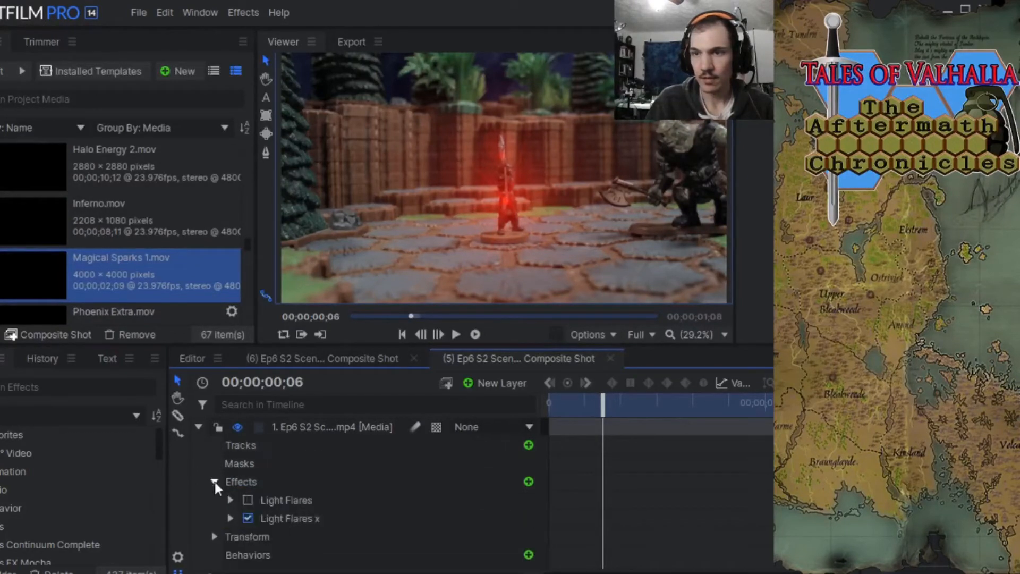
{"action": "right_click", "coordinate": [267, 500]}
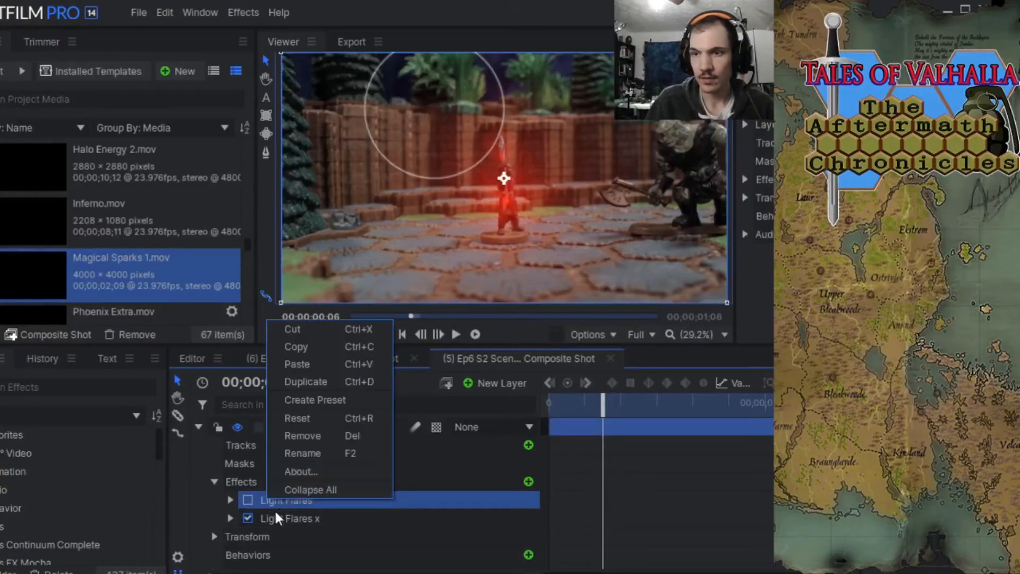
{"action": "left_click", "coordinate": [274, 512]}
{"action": "right_click", "coordinate": [275, 518]}
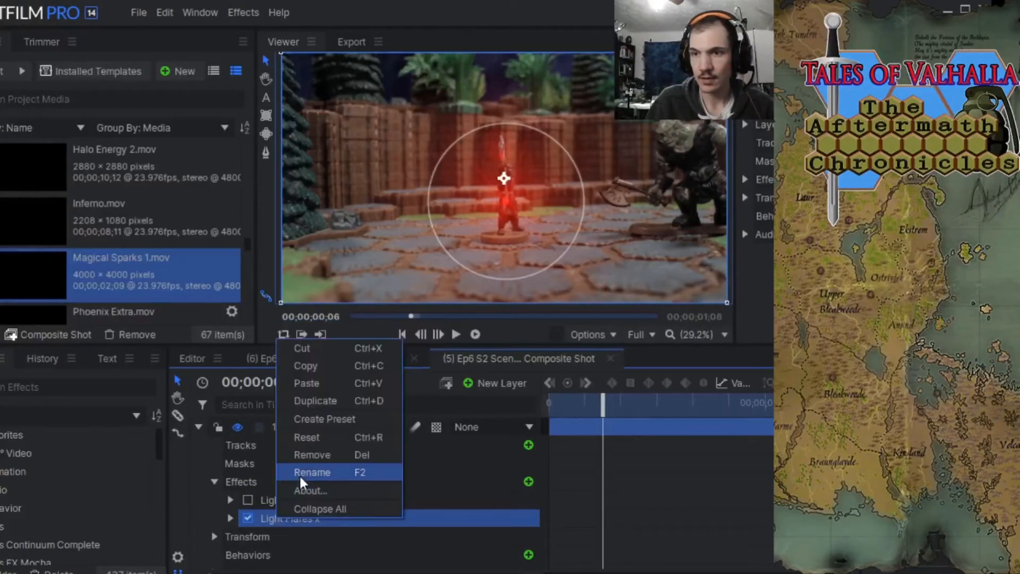
{"action": "left_click", "coordinate": [325, 454]}
Paste the two copied Light Flares x effects onto the footage layer and return the playhead to 00;00;00;00.
{"action": "right_click", "coordinate": [289, 504]}
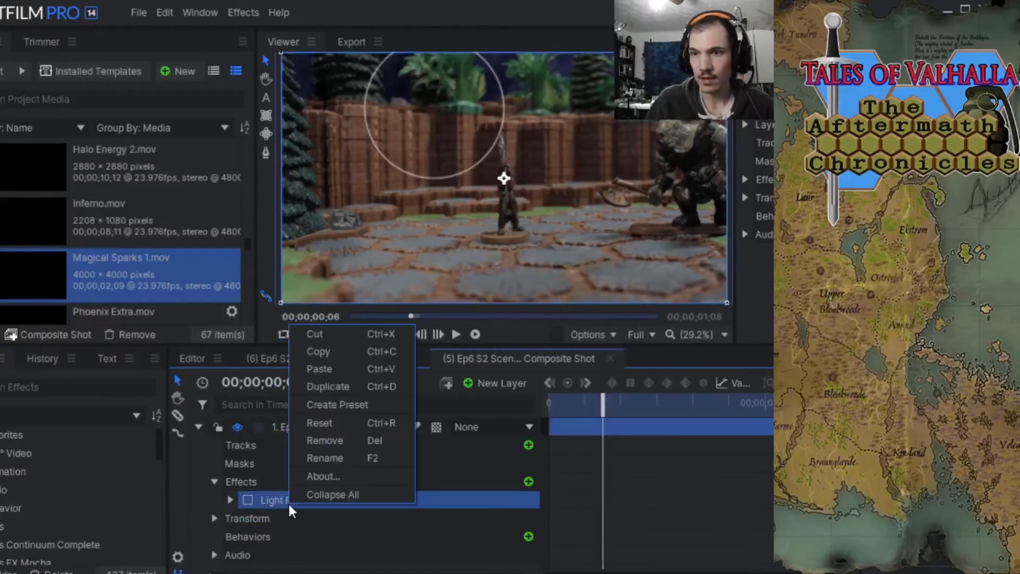
{"action": "left_click", "coordinate": [318, 369]}
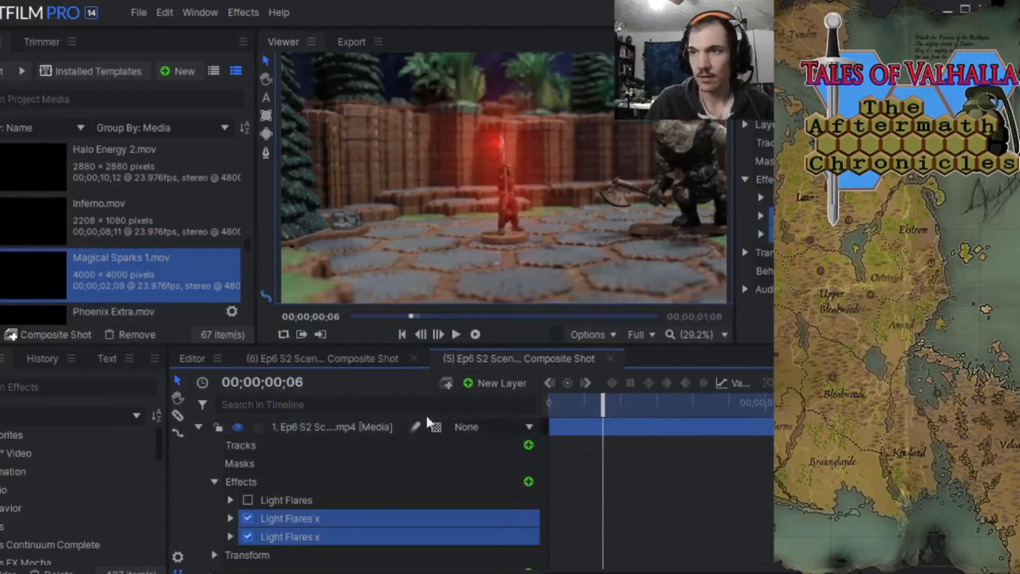
{"action": "left_click_drag", "start_coordinate": [601, 402], "coordinate": [526, 409]}
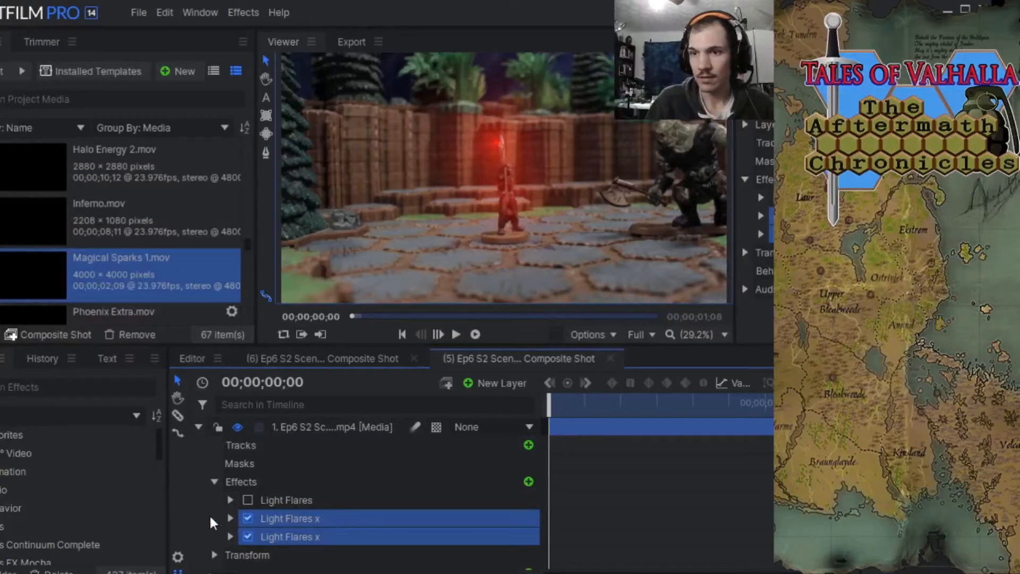
Identify the Light Flares x effect at the sword tip and remove all keyframes from its Hotspot Position Center.
{"action": "left_click", "coordinate": [314, 500]}
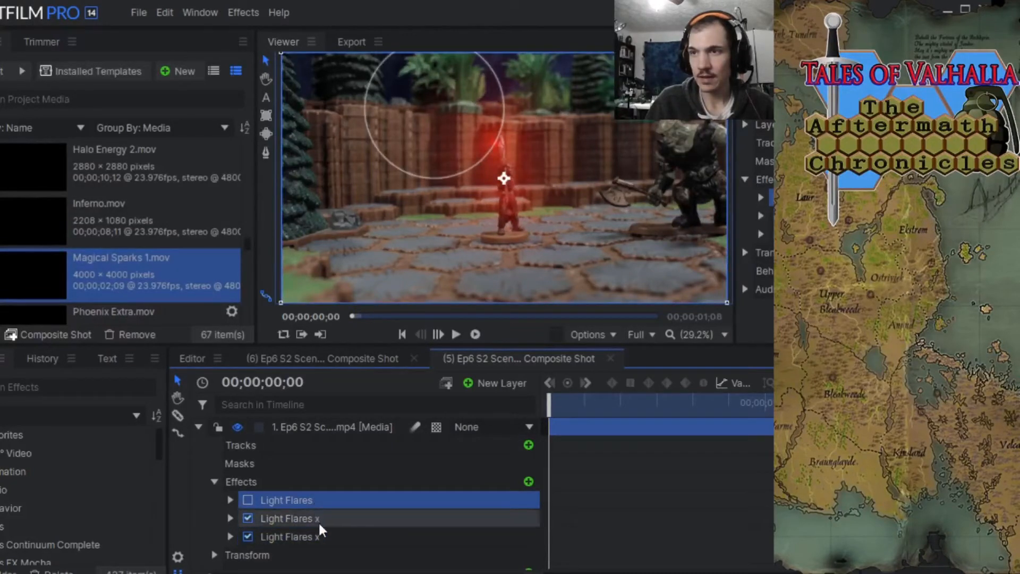
{"action": "left_click", "coordinate": [318, 520]}
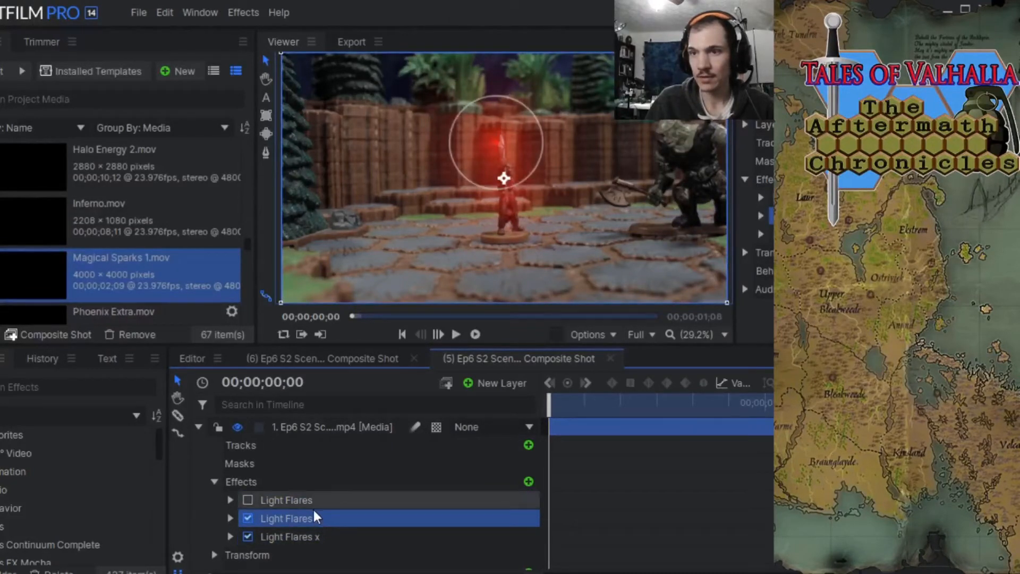
{"action": "left_click", "coordinate": [316, 537]}
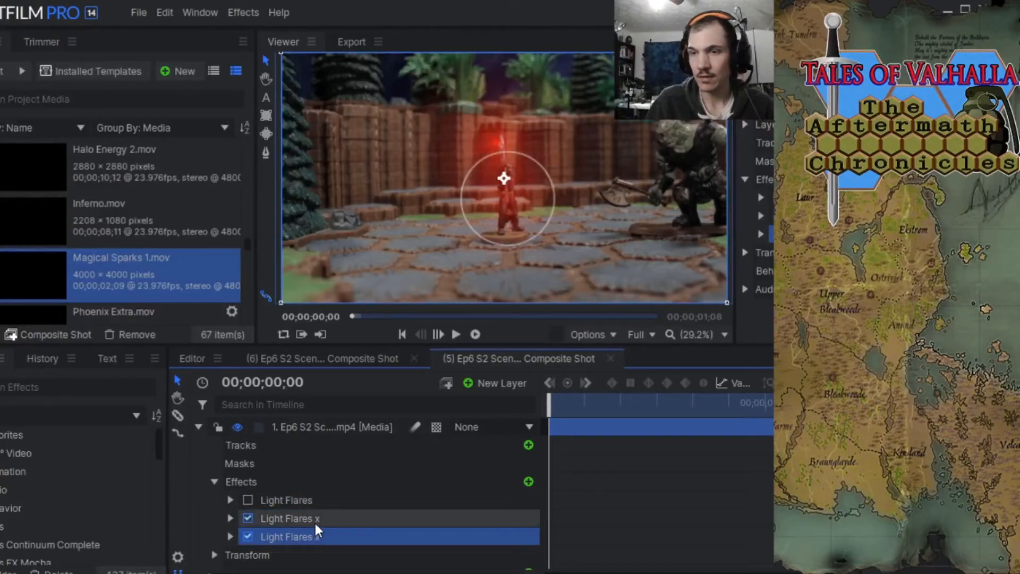
{"action": "left_click_drag", "start_coordinate": [550, 403], "coordinate": [547, 362]}
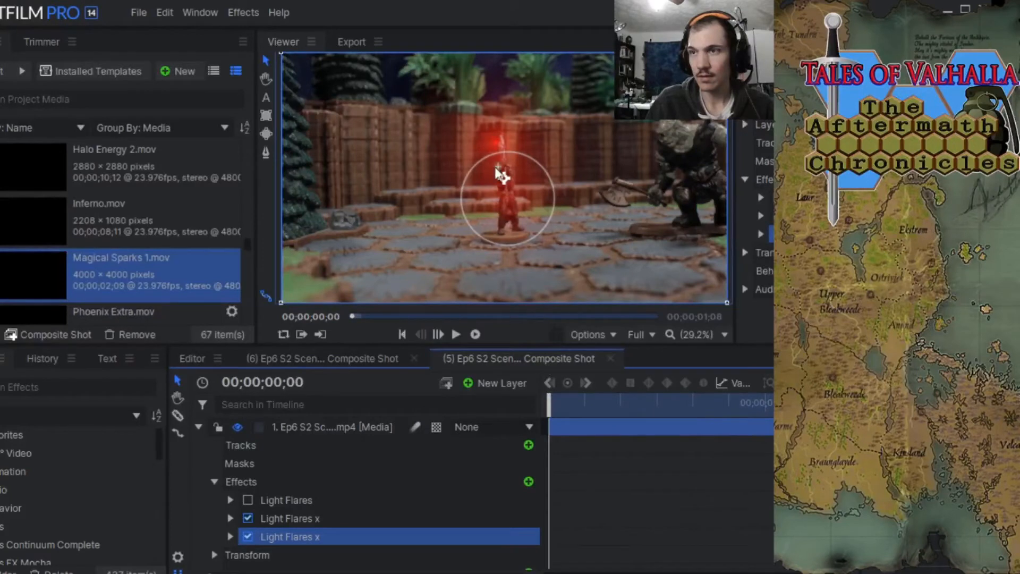
{"action": "left_click", "coordinate": [283, 515]}
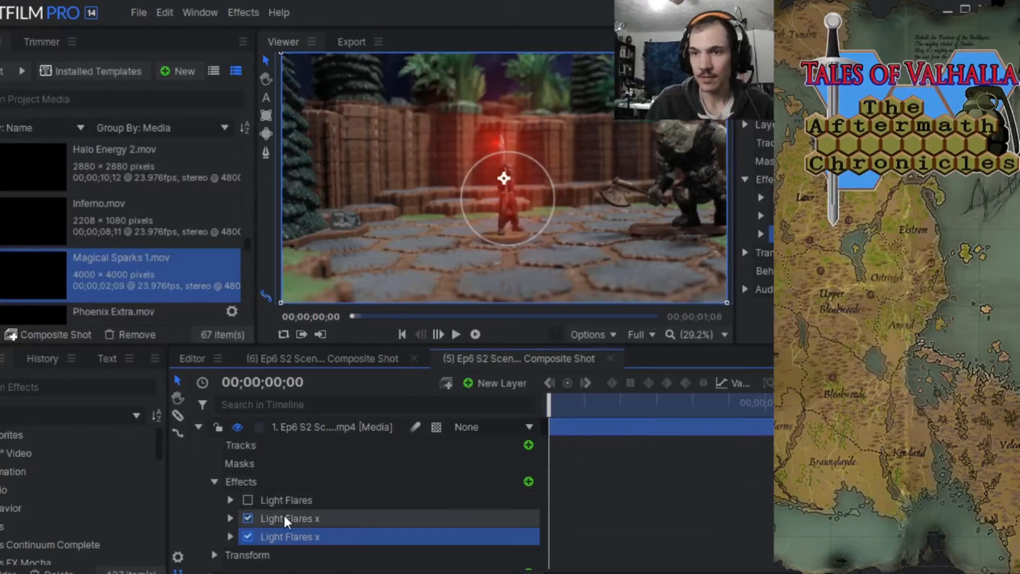
{"action": "left_click", "coordinate": [229, 519]}
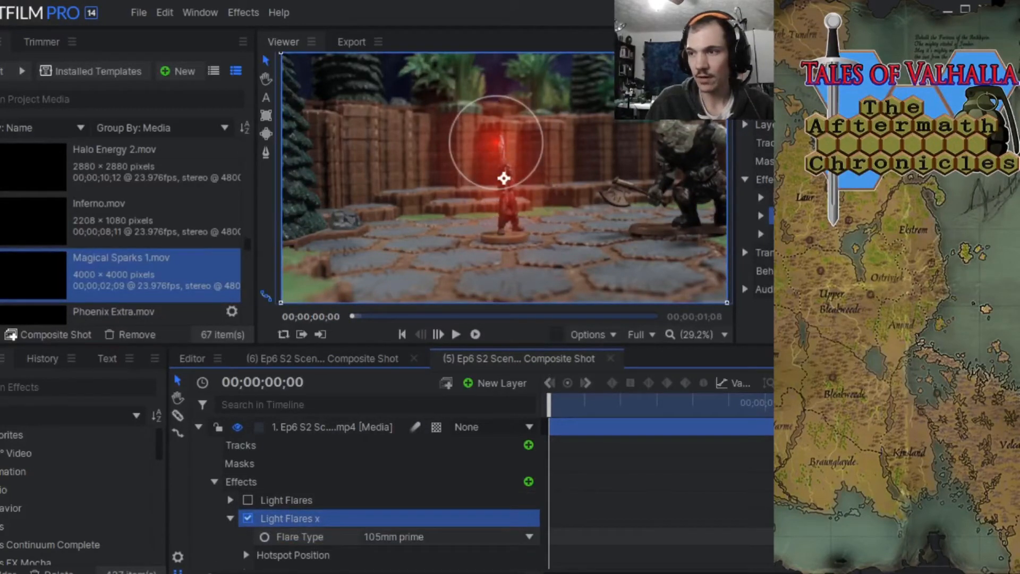
{"action": "scroll", "coordinate": [319, 521], "scroll_direction": "down", "scroll_amount": 3}
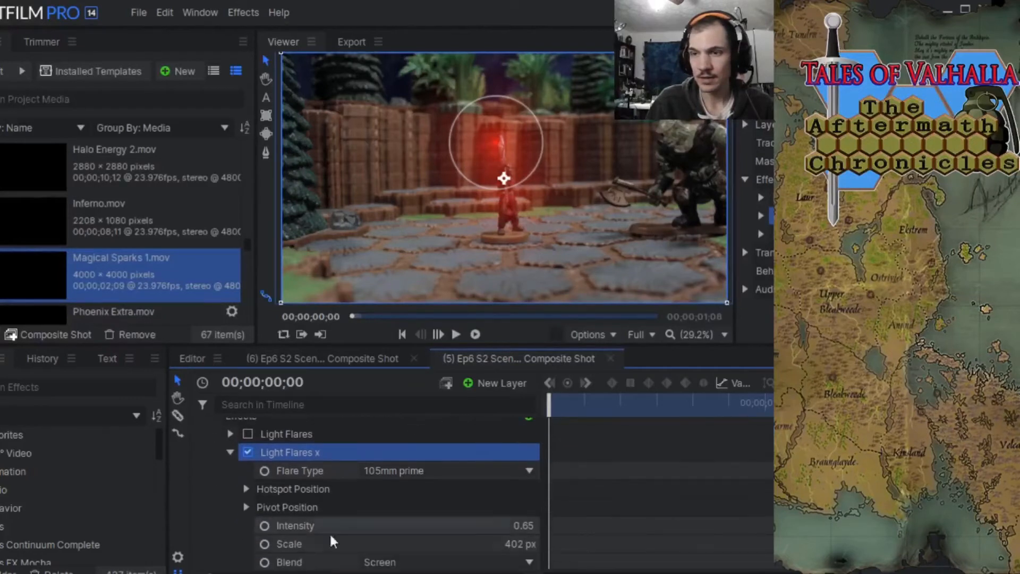
{"action": "left_click", "coordinate": [246, 489]}
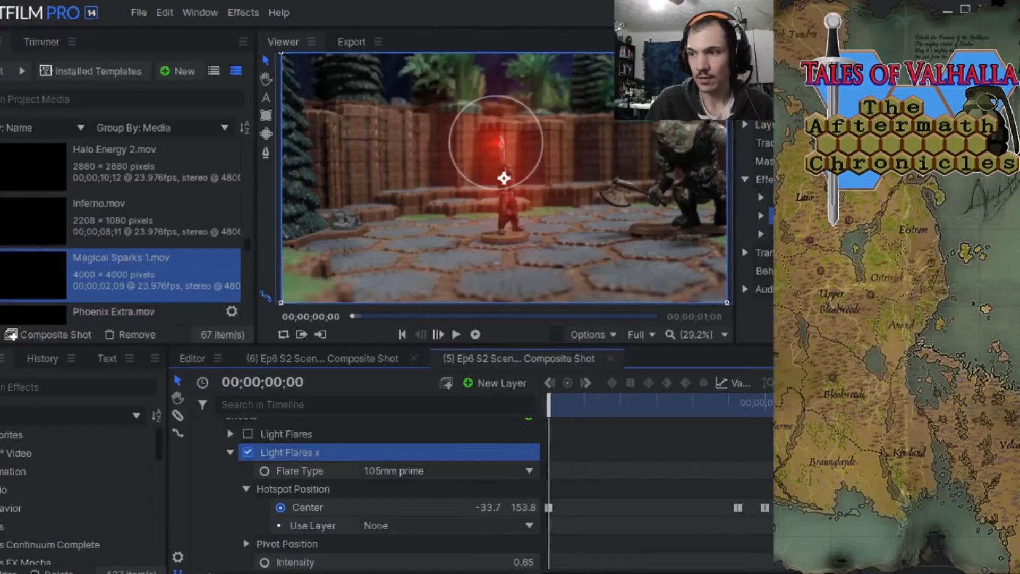
{"action": "left_click_drag", "start_coordinate": [784, 505], "coordinate": [681, 511]}
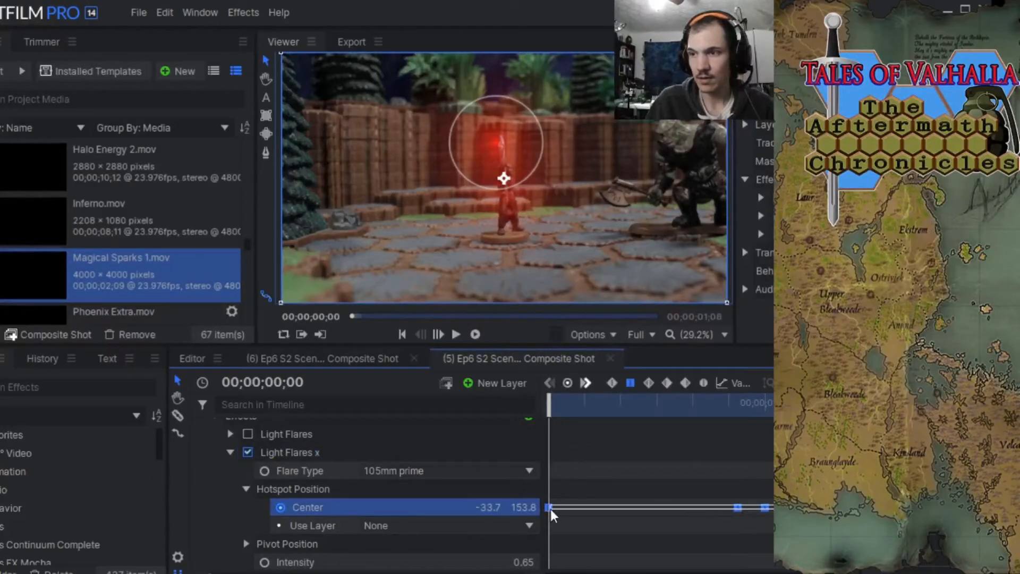
{"action": "right_click", "coordinate": [739, 509]}
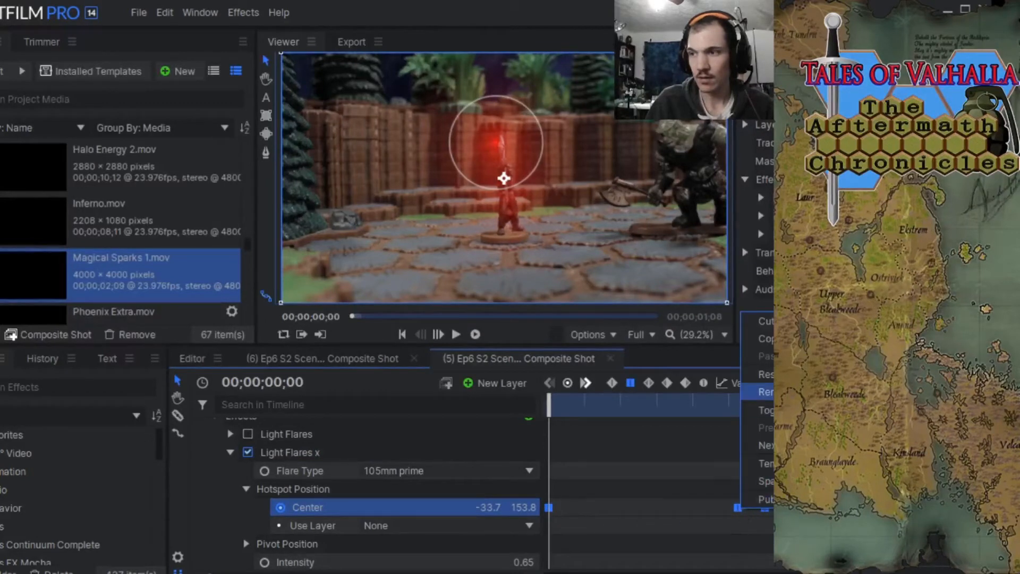
{"action": "left_click", "coordinate": [770, 392]}
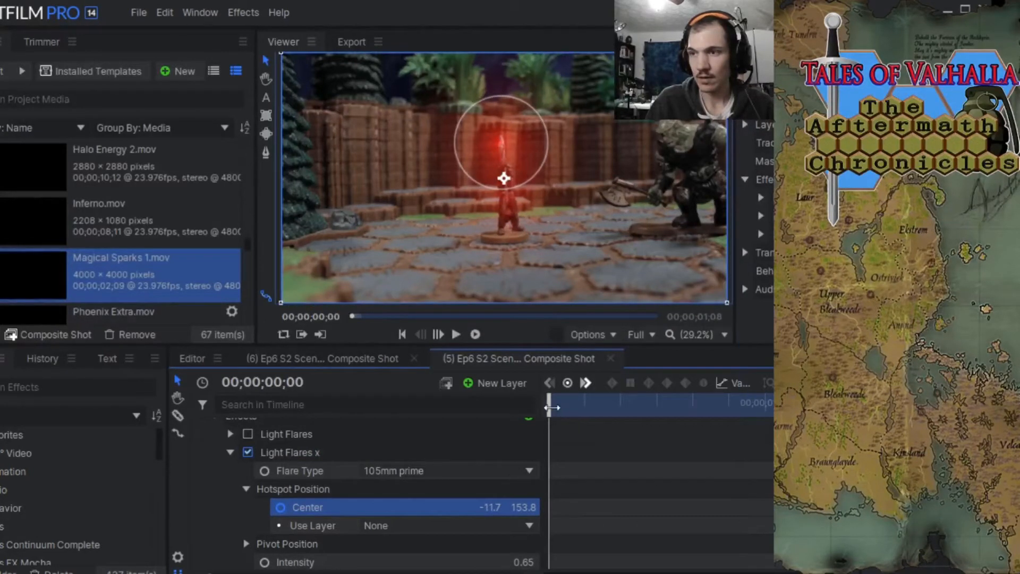
{"action": "mouse_move", "coordinate": [551, 407]}
{"action": "left_mouse_down"}
{"action": "mouse_move", "coordinate": [686, 407]}
{"action": "mouse_move", "coordinate": [549, 408]}
{"action": "left_mouse_up"}
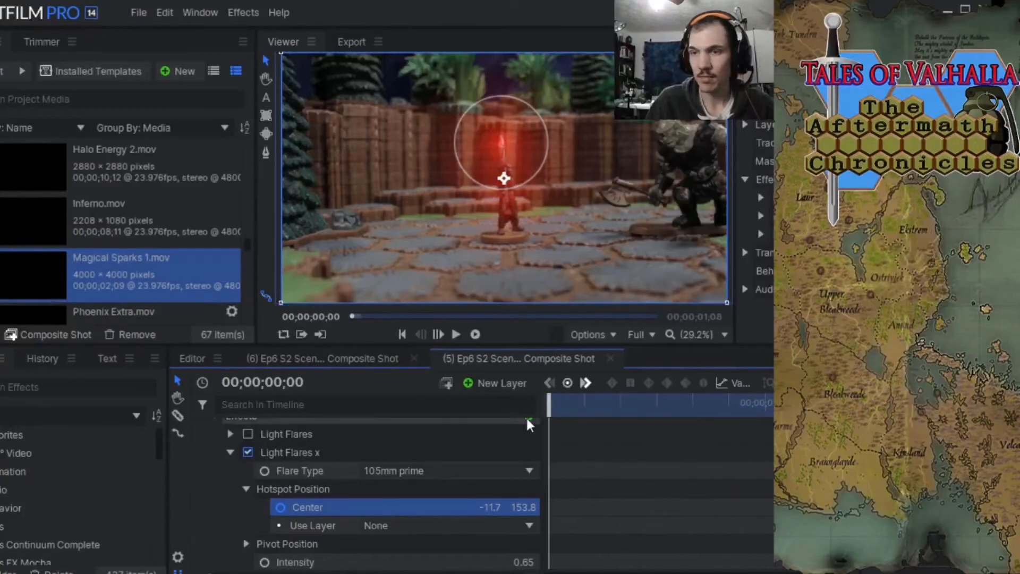
Move the flare's hotspot center to about -4.7, 154.8 over the sword tip and leave it without a keyframe.
{"action": "scroll", "coordinate": [550, 176], "scroll_direction": "up", "scroll_amount": 5}
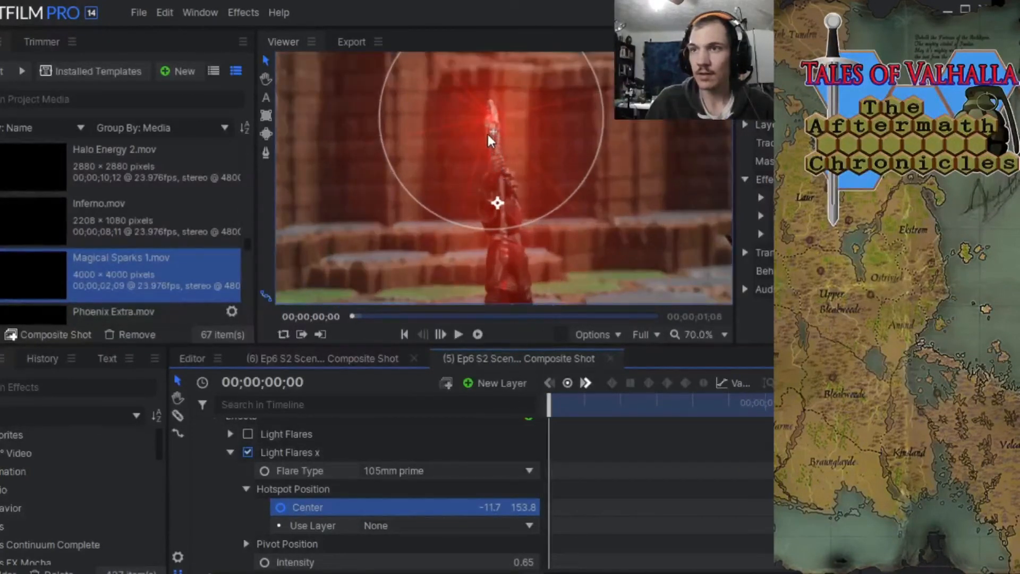
{"action": "left_click_drag", "start_coordinate": [493, 119], "coordinate": [495, 119]}
{"action": "scroll", "coordinate": [565, 450], "scroll_direction": "down", "scroll_amount": 3}
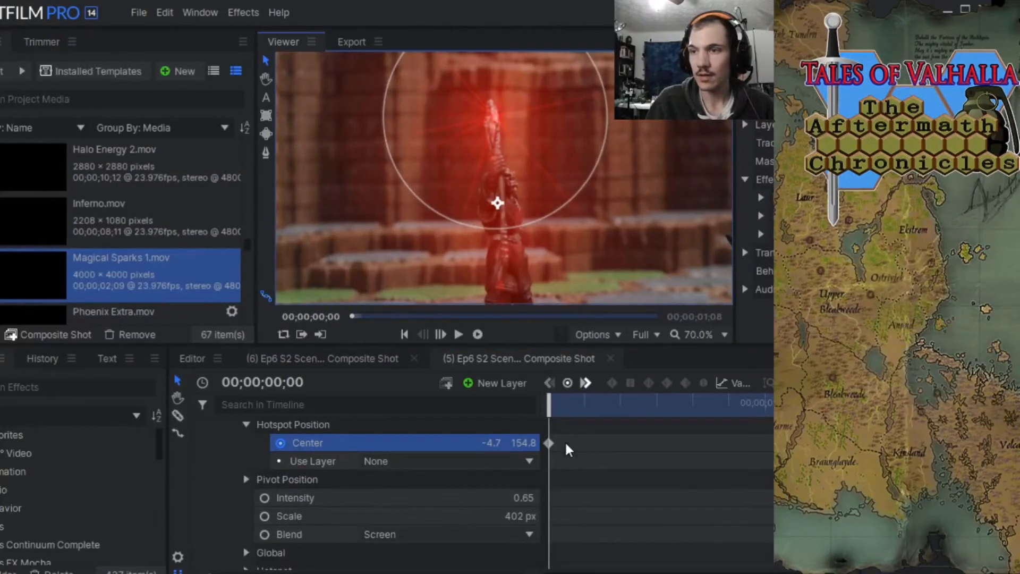
{"action": "scroll", "coordinate": [573, 441], "scroll_direction": "up", "scroll_amount": 6}
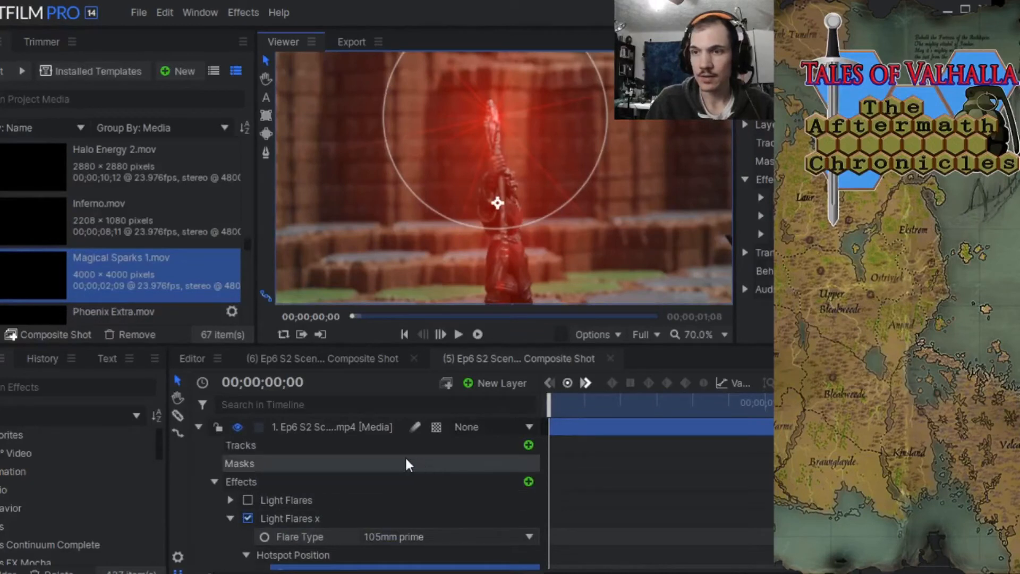
{"action": "scroll", "coordinate": [448, 225], "scroll_direction": "down", "scroll_amount": 4}
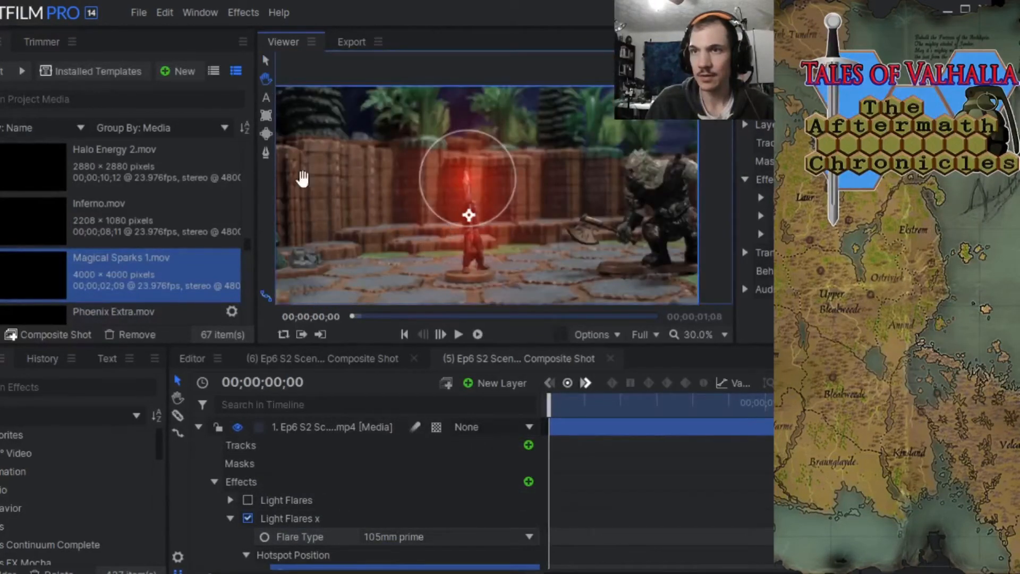
{"action": "scroll", "coordinate": [366, 189], "scroll_direction": "down", "scroll_amount": 1}
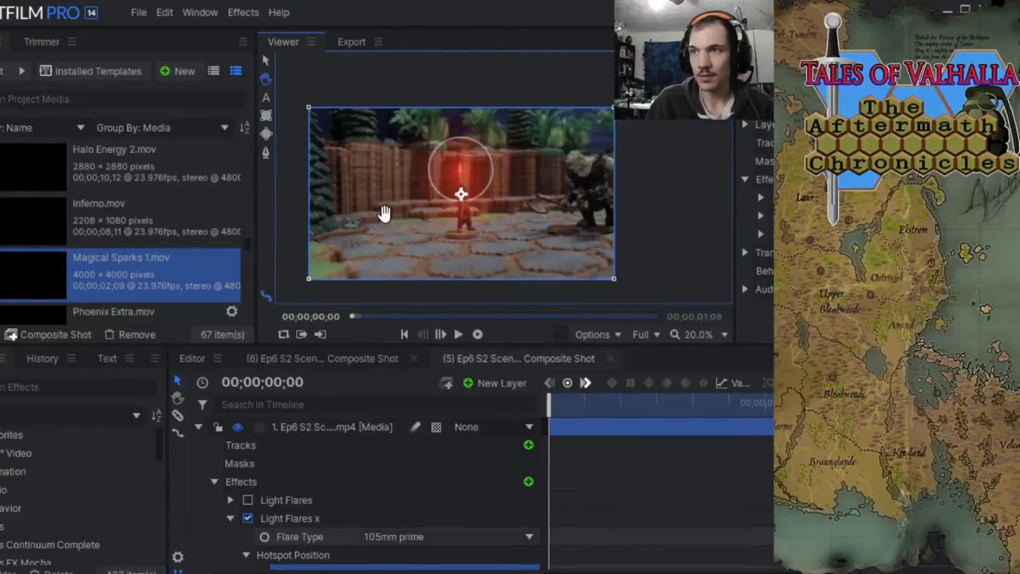
{"action": "scroll", "coordinate": [384, 213], "scroll_direction": "up", "scroll_amount": 1}
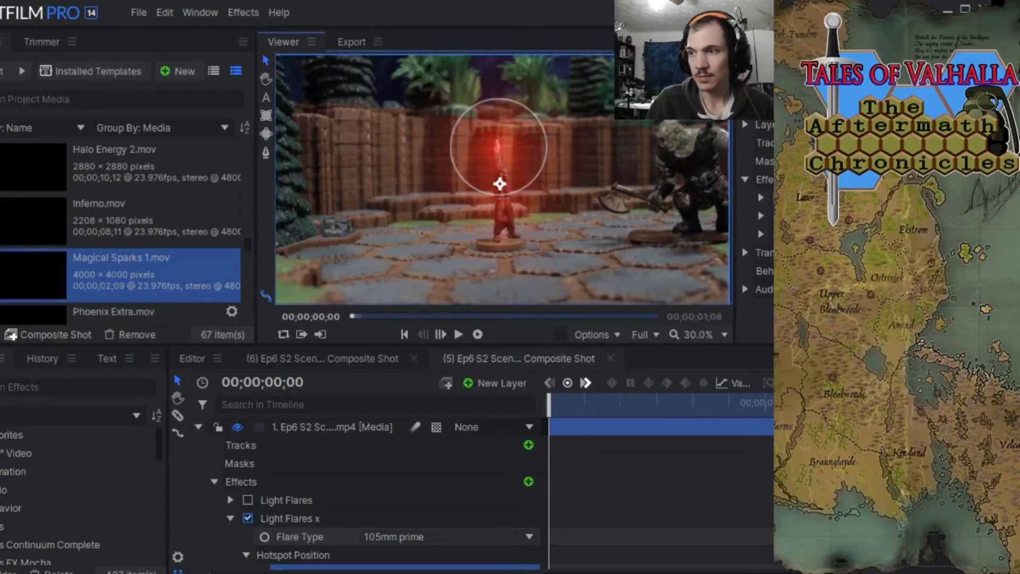
{"action": "scroll", "coordinate": [500, 493], "scroll_direction": "down", "scroll_amount": 3}
{"action": "scroll", "coordinate": [499, 493], "scroll_direction": "up", "scroll_amount": 2}
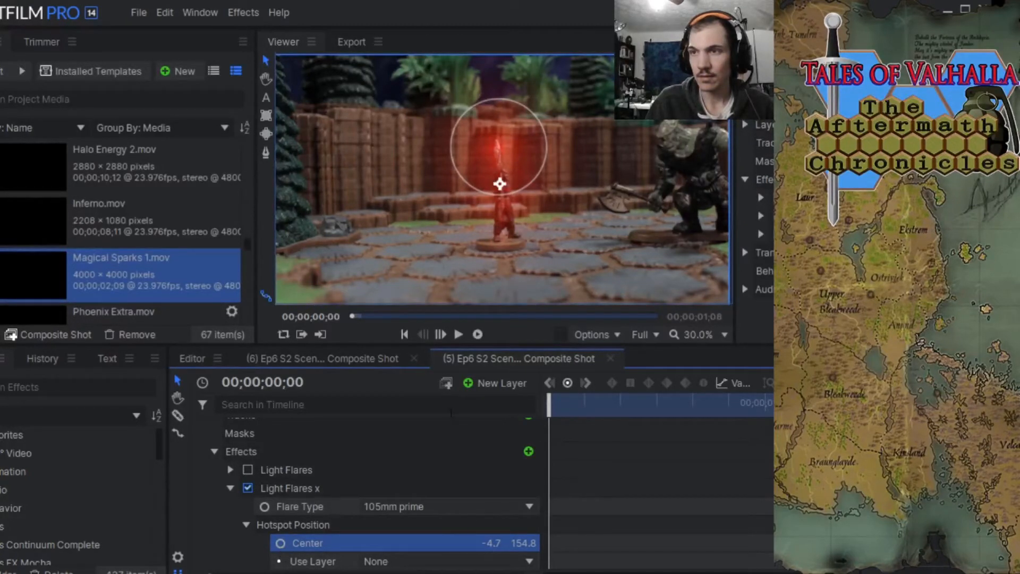
{"action": "key", "text": "space"}
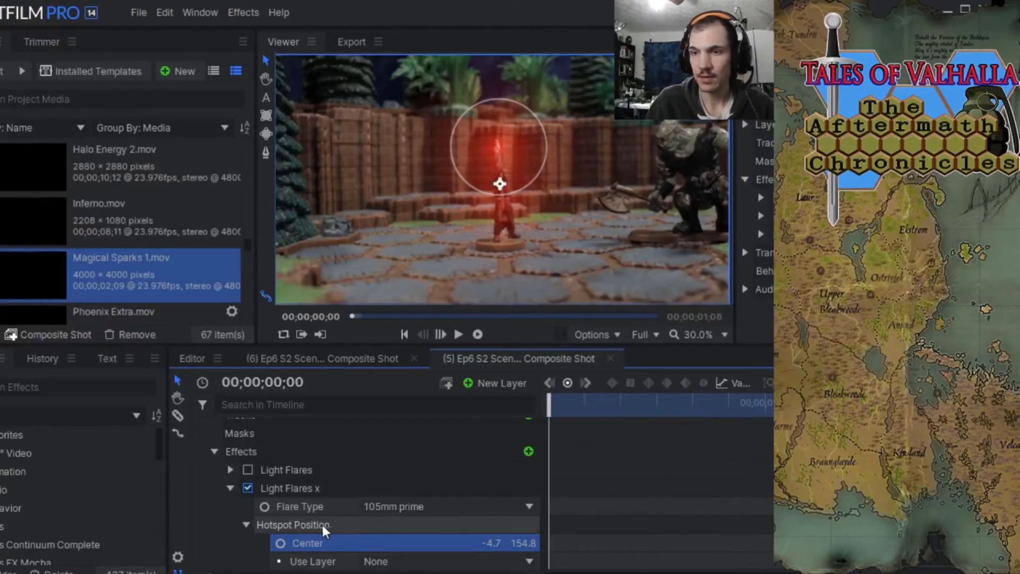
Keyframe the sword-tip Light Flares x effect's Intensity at 0.65, placing the keyframe about eight frames into the shot.
{"action": "left_click", "coordinate": [231, 489]}
{"action": "left_click", "coordinate": [231, 506]}
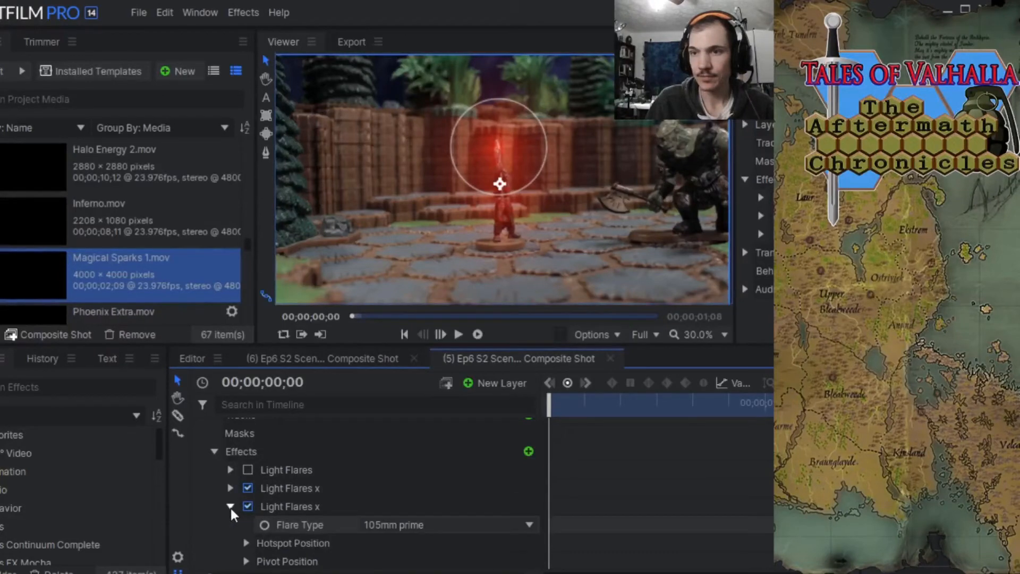
{"action": "left_click", "coordinate": [231, 507]}
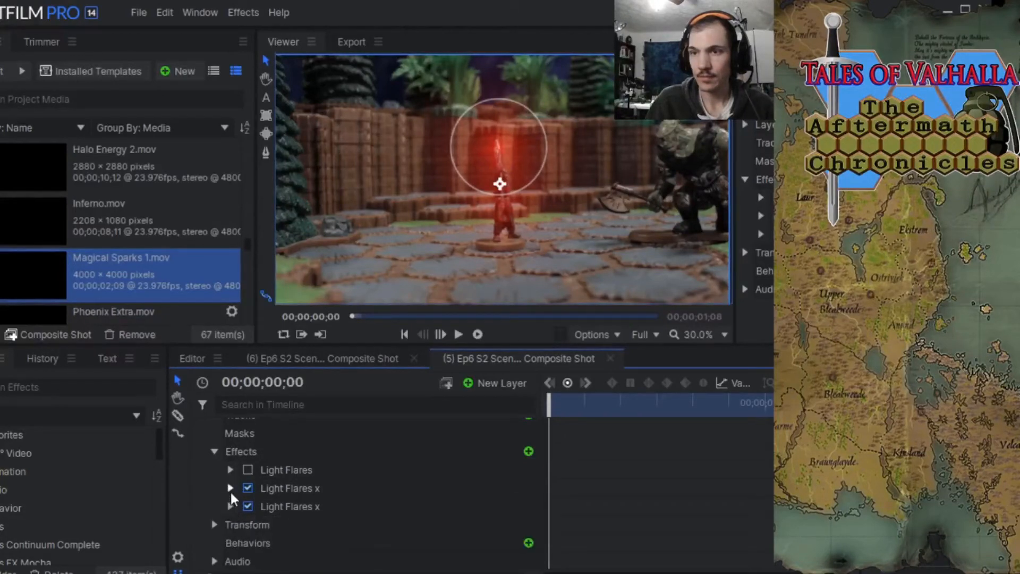
{"action": "left_click", "coordinate": [229, 489]}
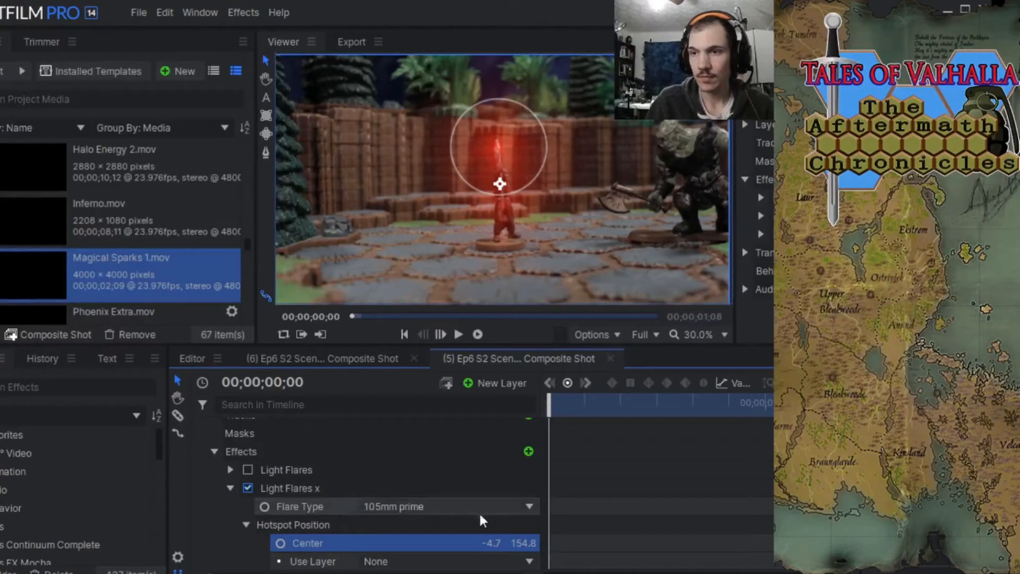
{"action": "scroll", "coordinate": [391, 494], "scroll_direction": "down", "scroll_amount": 5}
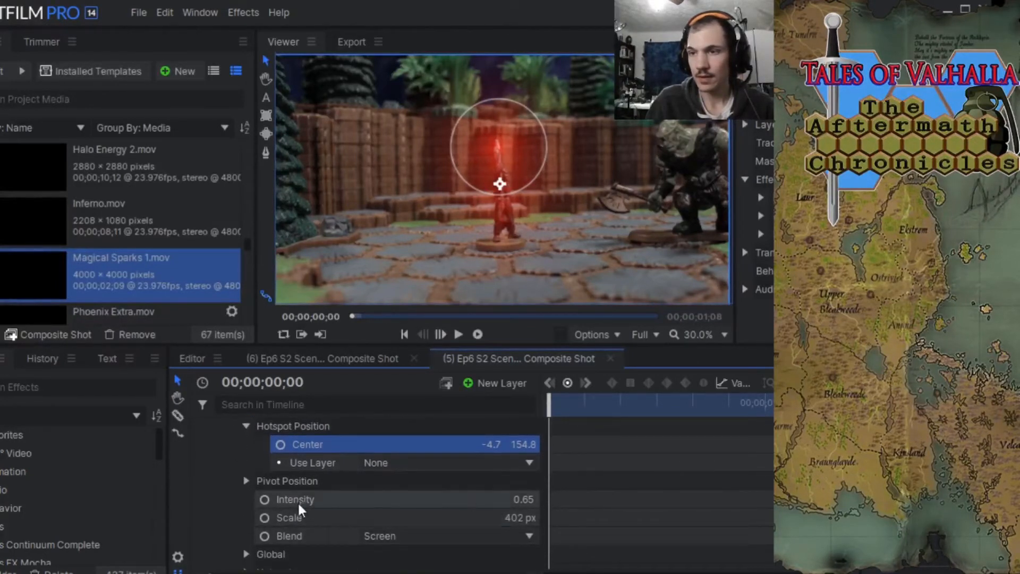
{"action": "left_click", "coordinate": [264, 500]}
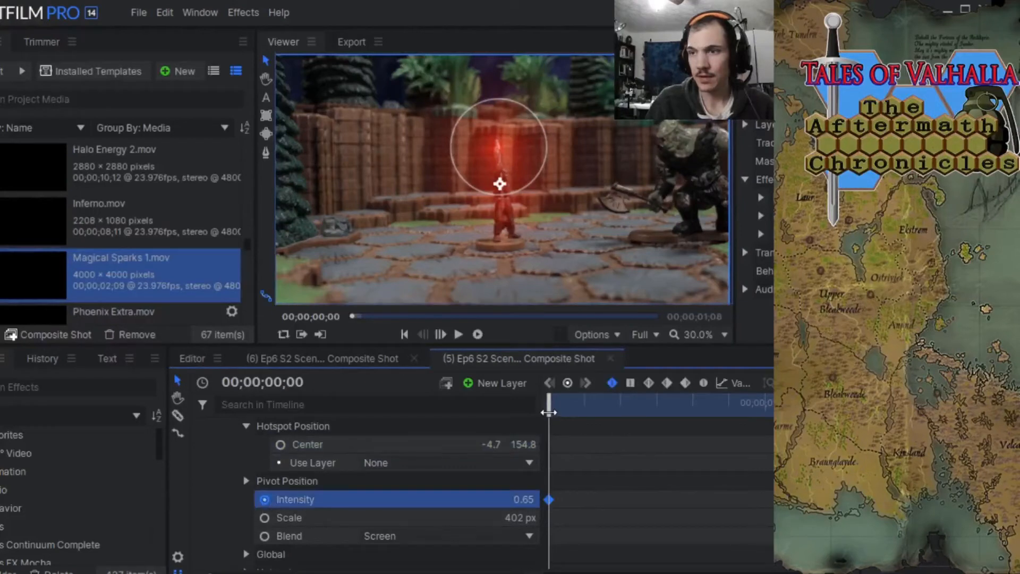
{"action": "left_click_drag", "start_coordinate": [549, 413], "coordinate": [784, 412]}
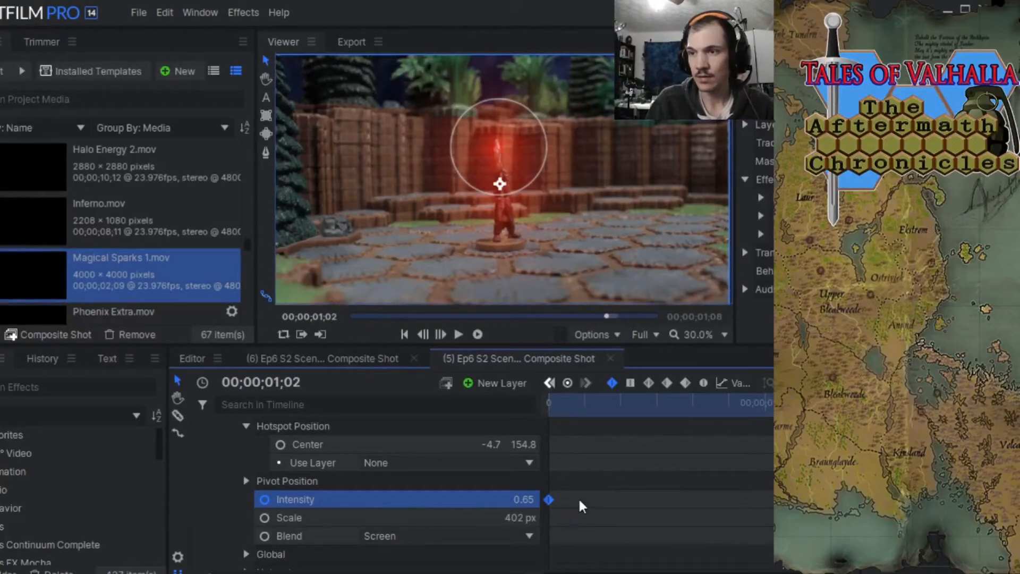
{"action": "left_click_drag", "start_coordinate": [549, 500], "coordinate": [621, 499]}
Set the sword-tip flare's Intensity to 0.00 at 00;00;01;01, play back the fade, and return the playhead to the start.
{"action": "left_click_drag", "start_coordinate": [770, 396], "coordinate": [769, 416]}
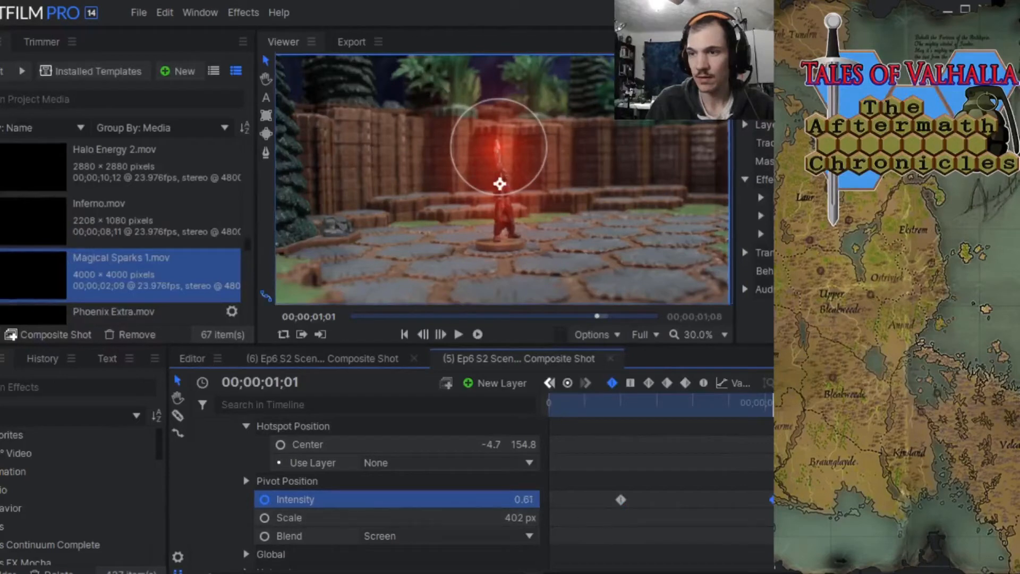
{"action": "left_click_drag", "start_coordinate": [523, 499], "coordinate": [491, 500]}
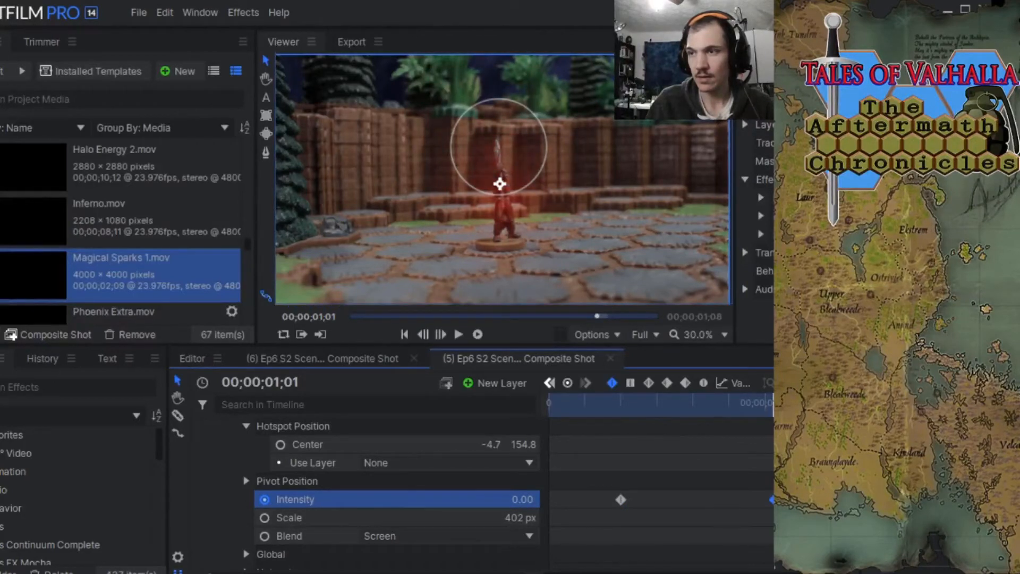
{"action": "left_click_drag", "start_coordinate": [766, 405], "coordinate": [569, 410]}
{"action": "left_click", "coordinate": [458, 333]}
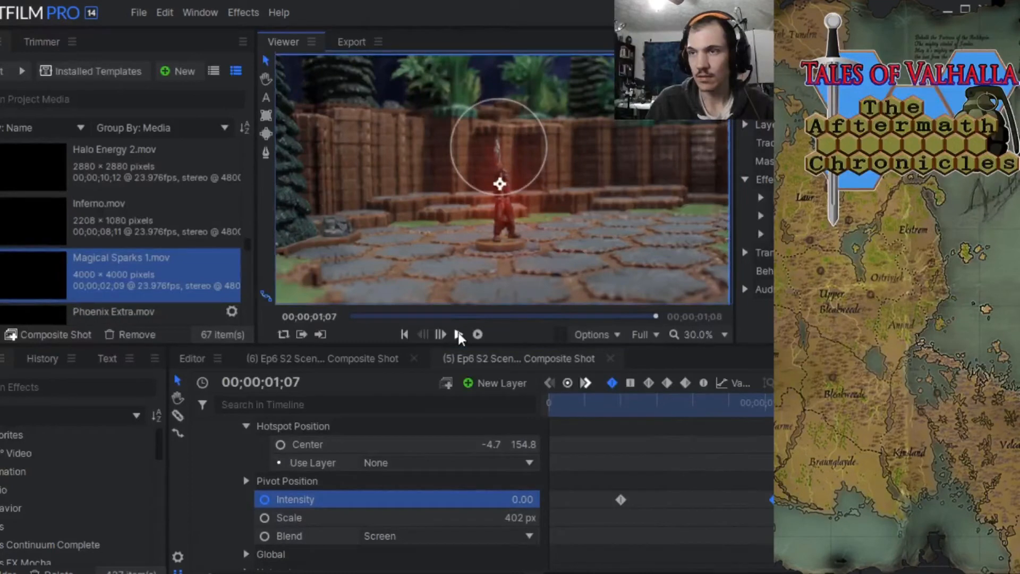
{"action": "left_click_drag", "start_coordinate": [553, 408], "coordinate": [519, 433]}
Close the sword-tip flare's settings and keyframe the Intensity of the Light Flares x effect on the figure's body at 00;00;00;04.
{"action": "scroll", "coordinate": [413, 490], "scroll_direction": "down", "scroll_amount": 3}
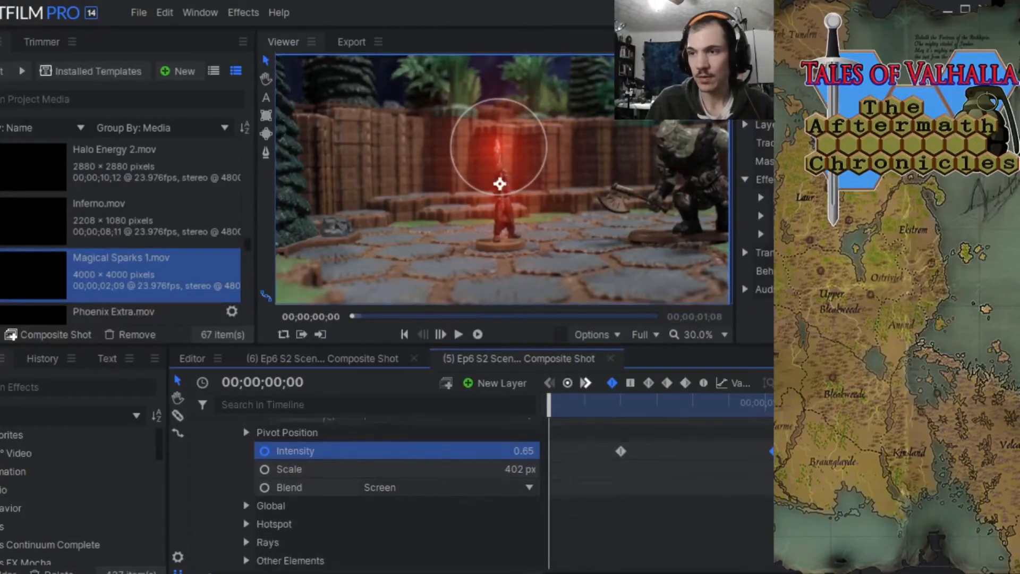
{"action": "scroll", "coordinate": [413, 490], "scroll_direction": "up", "scroll_amount": 5}
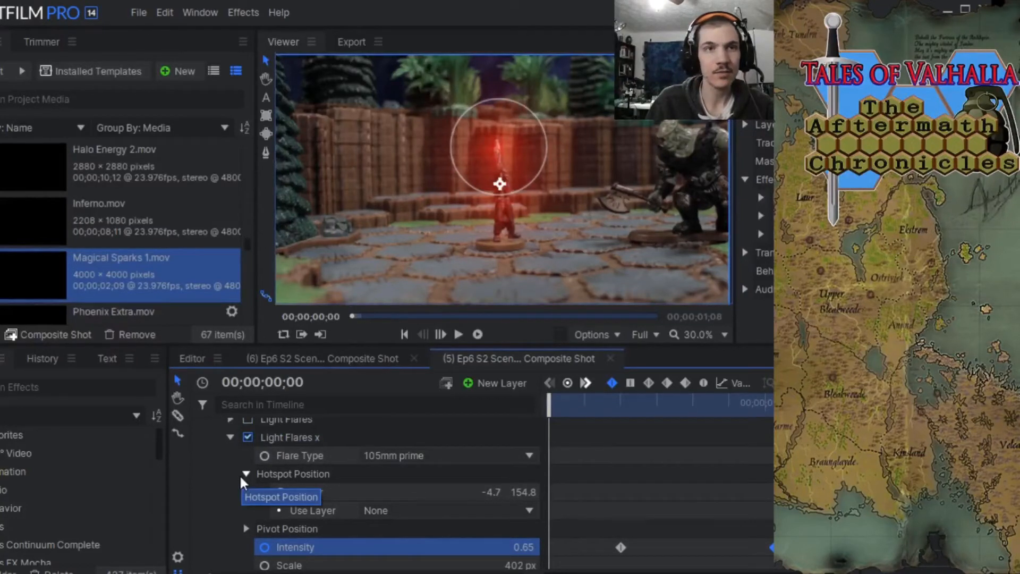
{"action": "left_click", "coordinate": [229, 437]}
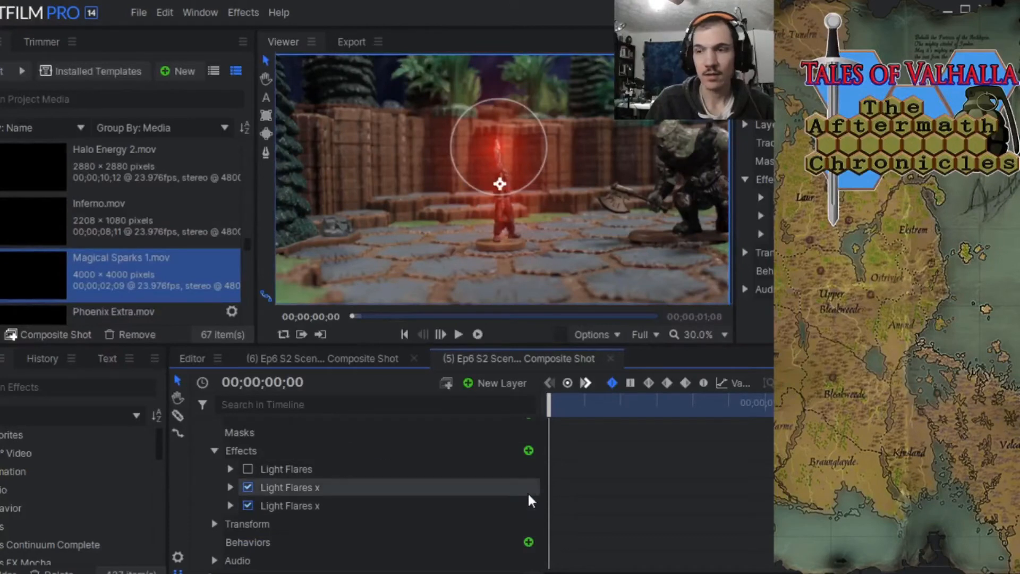
{"action": "scroll", "coordinate": [372, 478], "scroll_direction": "up", "scroll_amount": 1}
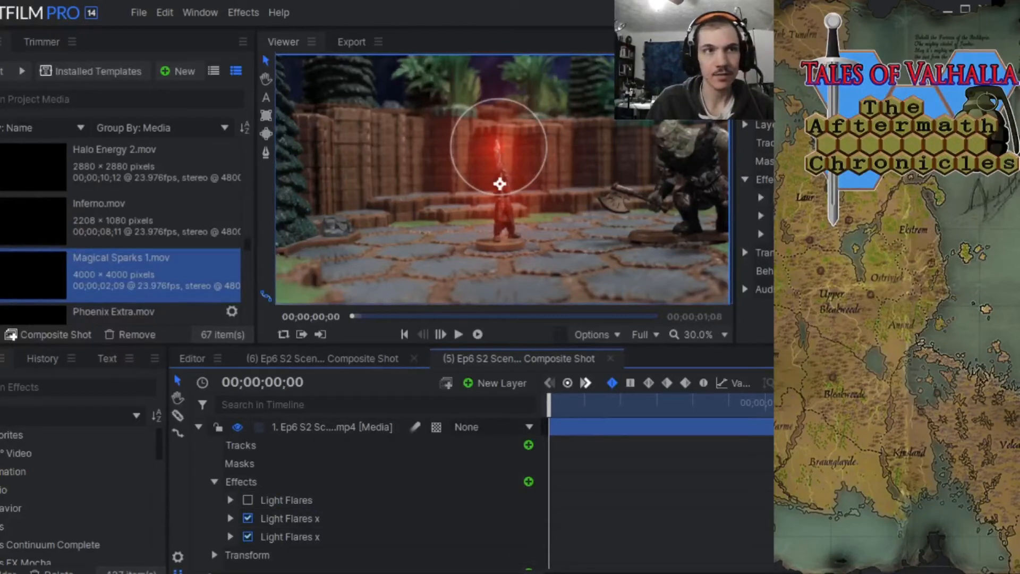
{"action": "left_click", "coordinate": [230, 537]}
{"action": "scroll", "coordinate": [351, 494], "scroll_direction": "down", "scroll_amount": 2}
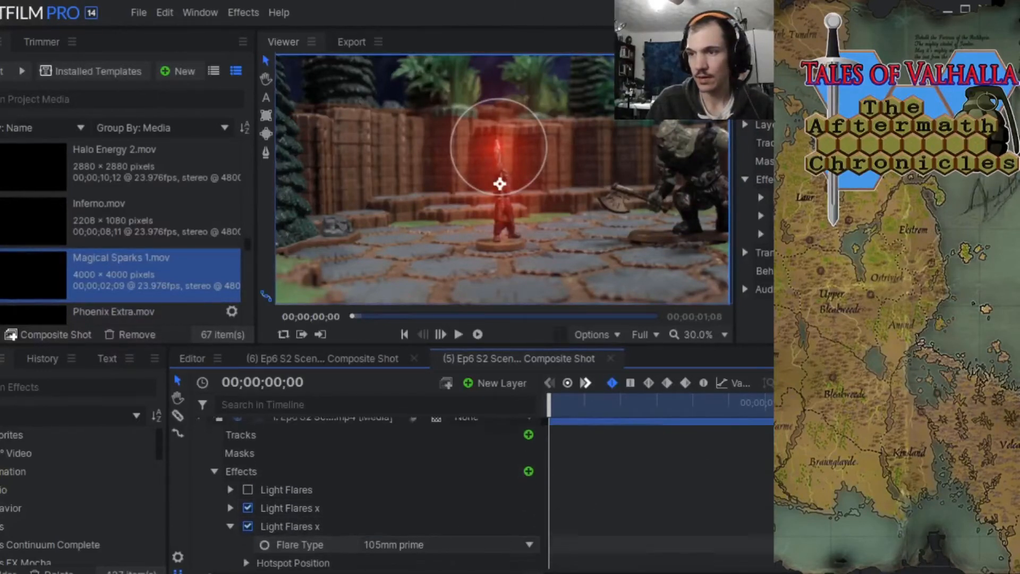
{"action": "left_click", "coordinate": [266, 500]}
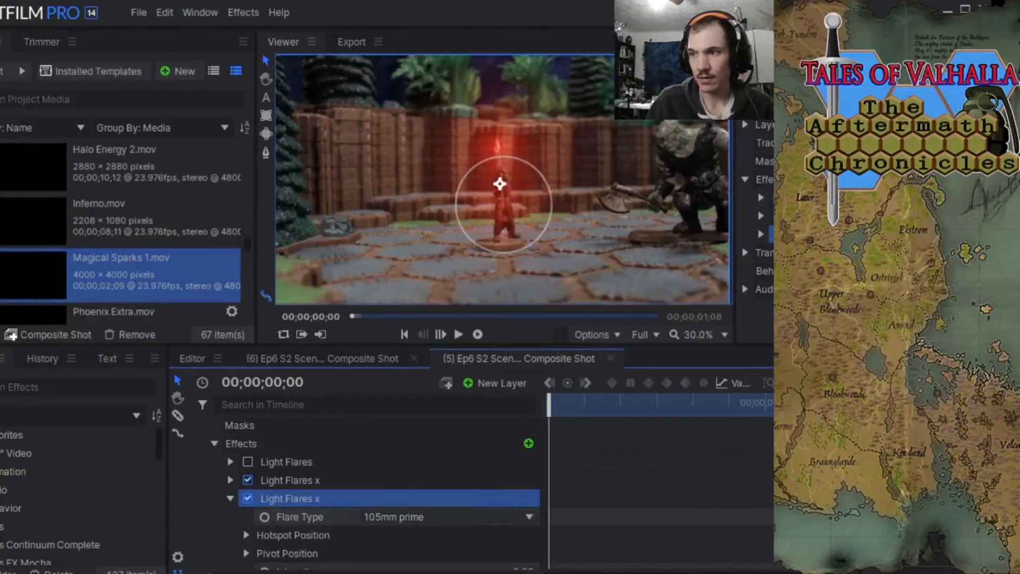
{"action": "scroll", "coordinate": [397, 506], "scroll_direction": "down", "scroll_amount": 4}
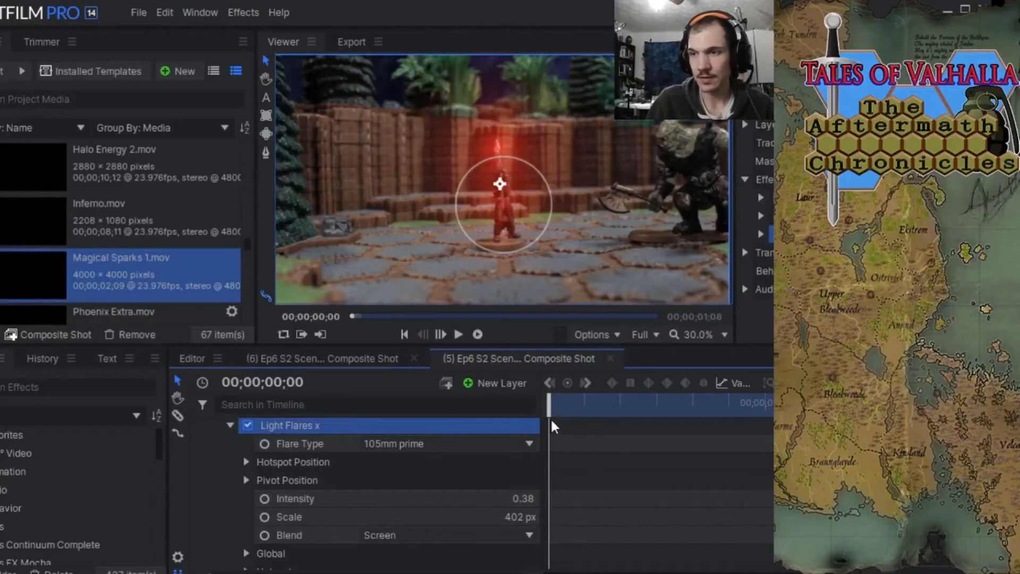
{"action": "left_click_drag", "start_coordinate": [549, 406], "coordinate": [585, 409]}
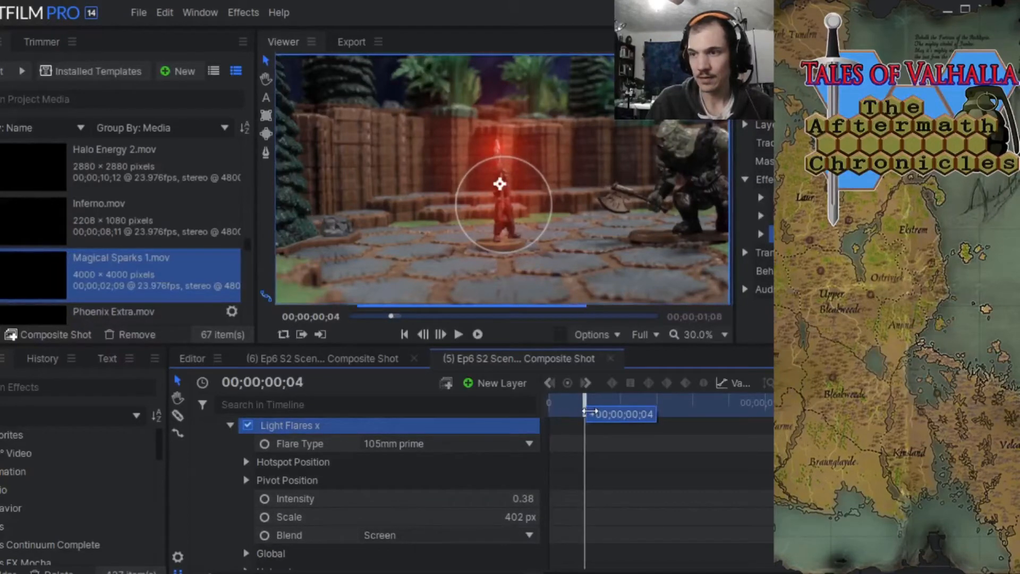
{"action": "left_click", "coordinate": [264, 500]}
Set the body flare's Intensity to 0.18 at 00;00;00;14 and scrub back to the start of the shot.
{"action": "left_click_drag", "start_coordinate": [584, 410], "coordinate": [676, 409]}
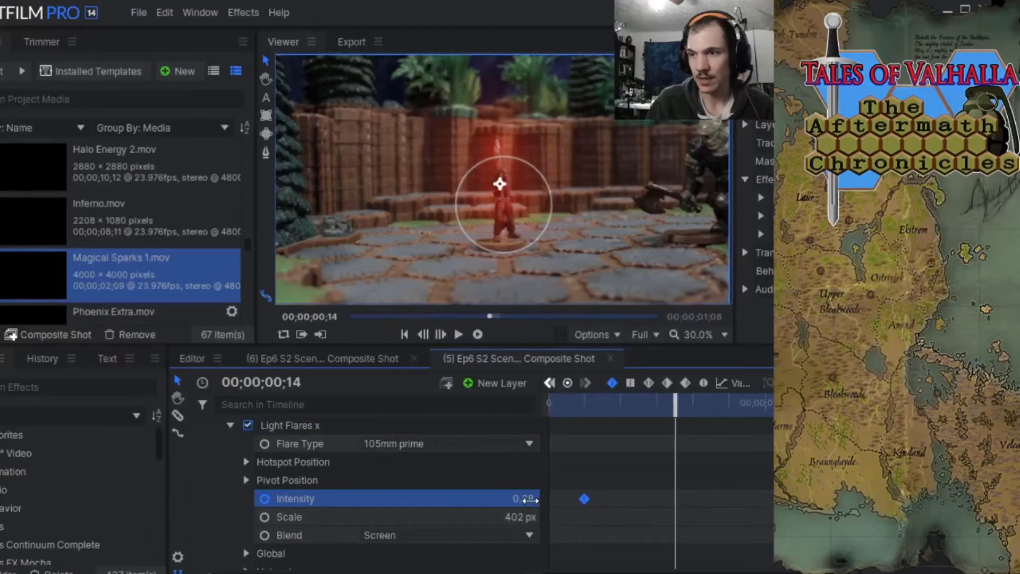
{"action": "left_click_drag", "start_coordinate": [530, 500], "coordinate": [522, 500]}
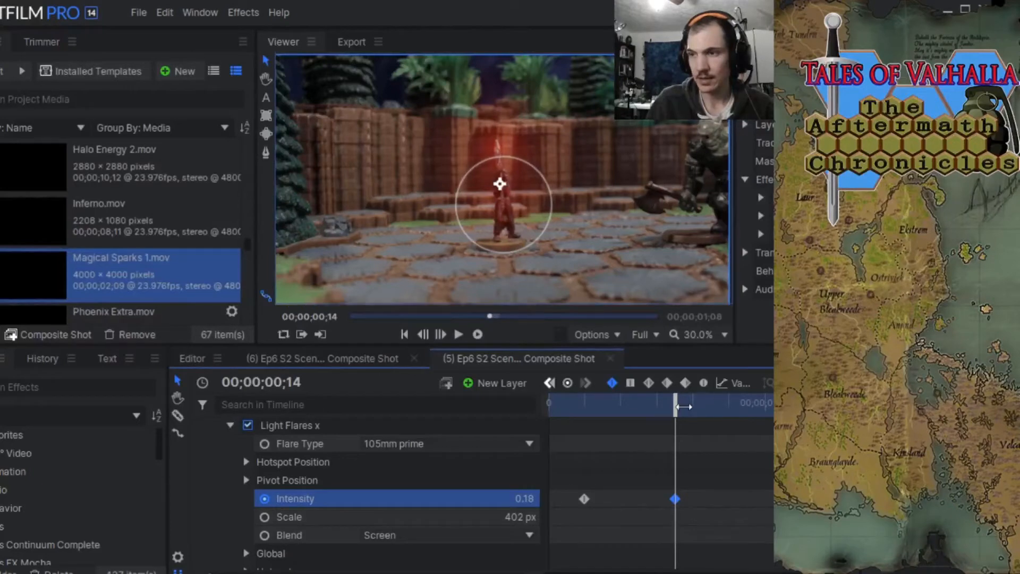
{"action": "left_click_drag", "start_coordinate": [683, 406], "coordinate": [485, 449]}
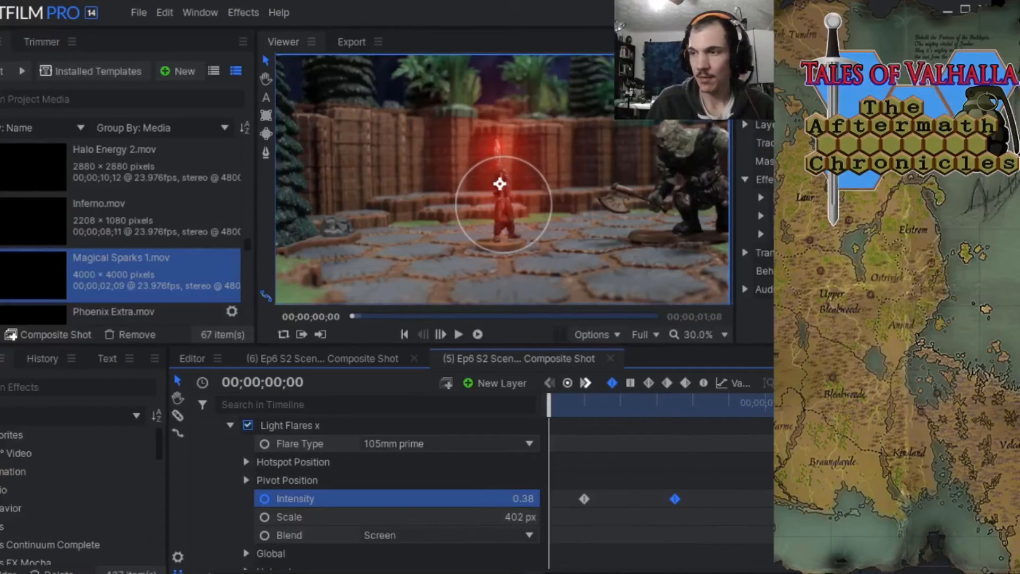
Collapse the footage layer, leaving it unlocked, and save the project.
{"action": "scroll", "coordinate": [486, 449], "scroll_direction": "up", "scroll_amount": 3}
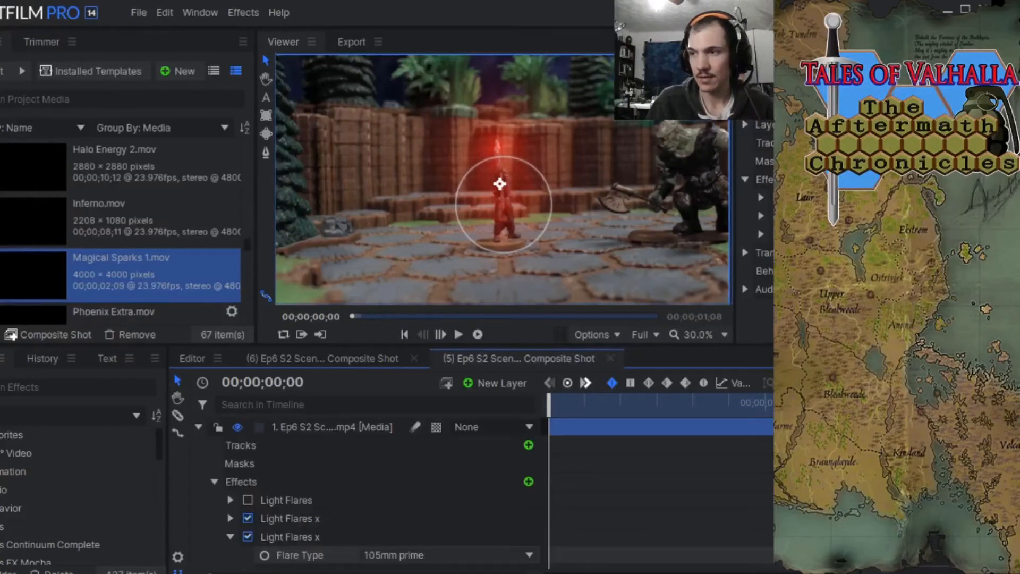
{"action": "left_click", "coordinate": [218, 427]}
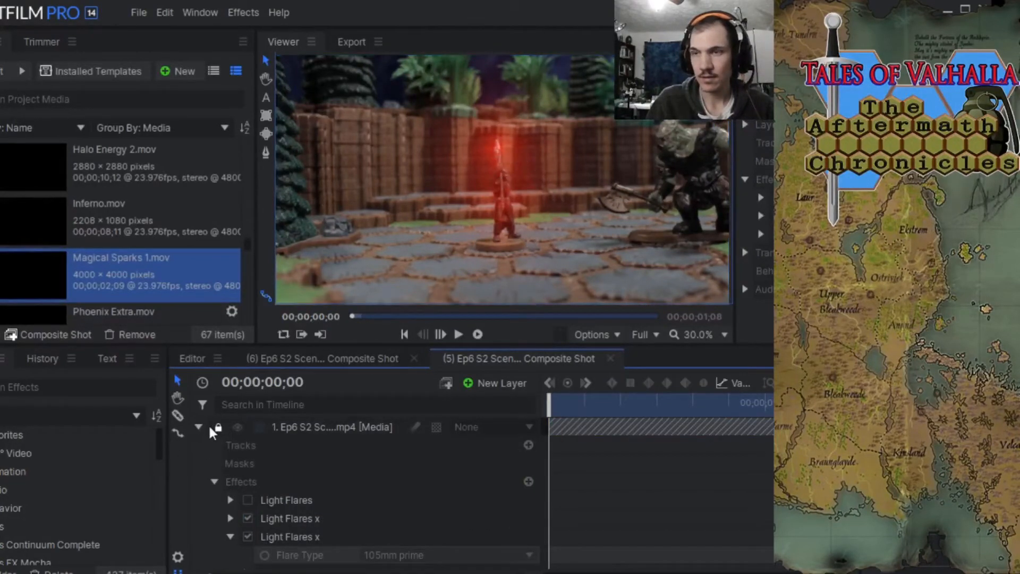
{"action": "left_click", "coordinate": [218, 427]}
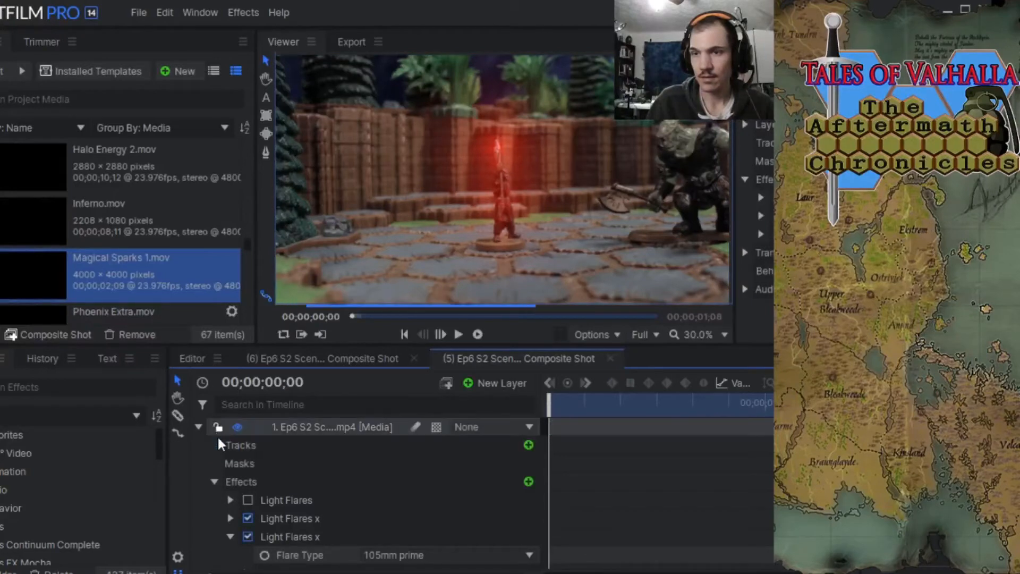
{"action": "left_click", "coordinate": [199, 427]}
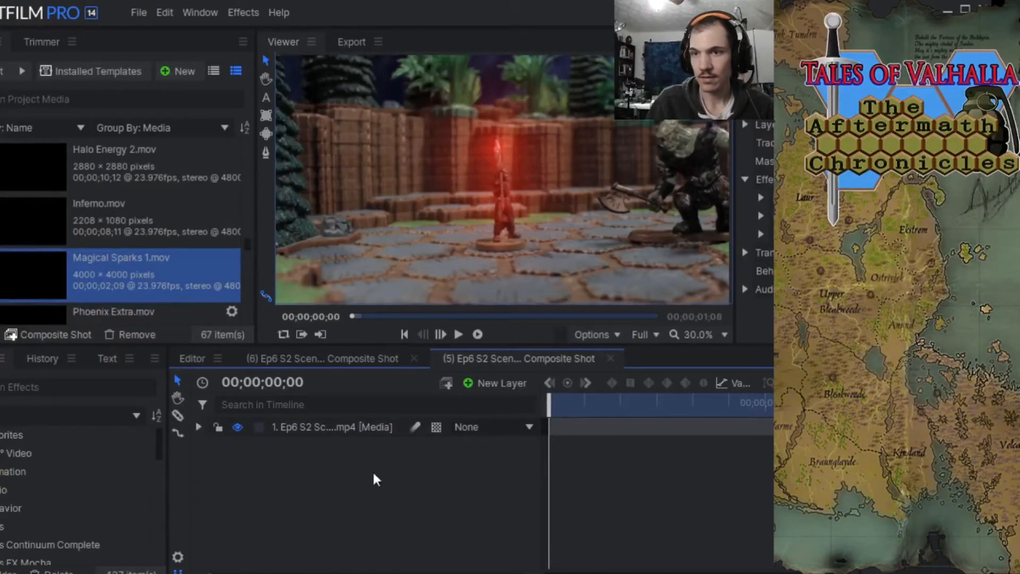
{"action": "mouse_move", "coordinate": [548, 396]}
{"action": "left_mouse_down"}
{"action": "mouse_move", "coordinate": [676, 394]}
{"action": "mouse_move", "coordinate": [585, 387]}
{"action": "mouse_move", "coordinate": [771, 392]}
{"action": "mouse_move", "coordinate": [550, 396]}
{"action": "left_mouse_up"}
{"action": "left_click", "coordinate": [133, 10]}
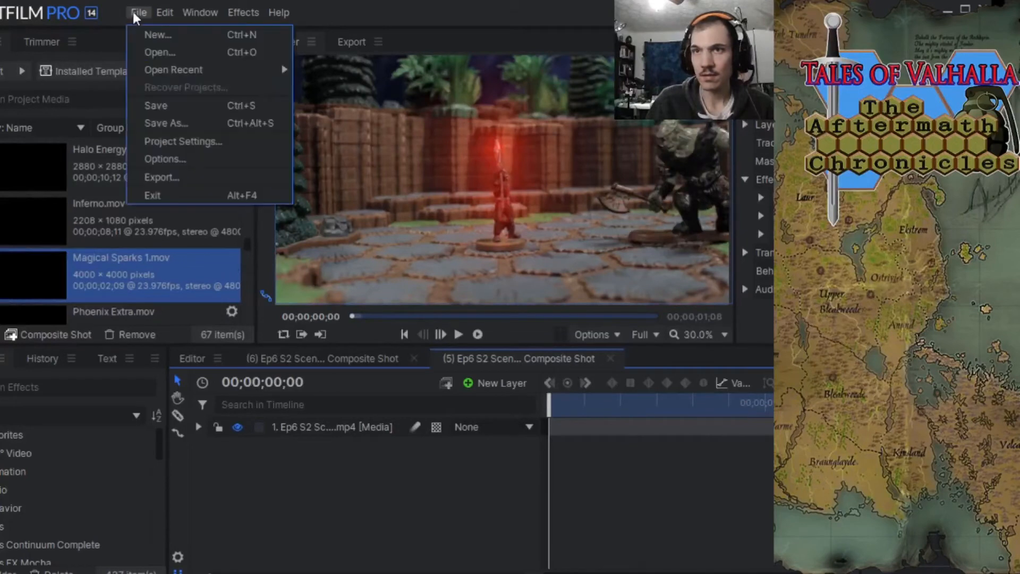
{"action": "left_click", "coordinate": [168, 106]}
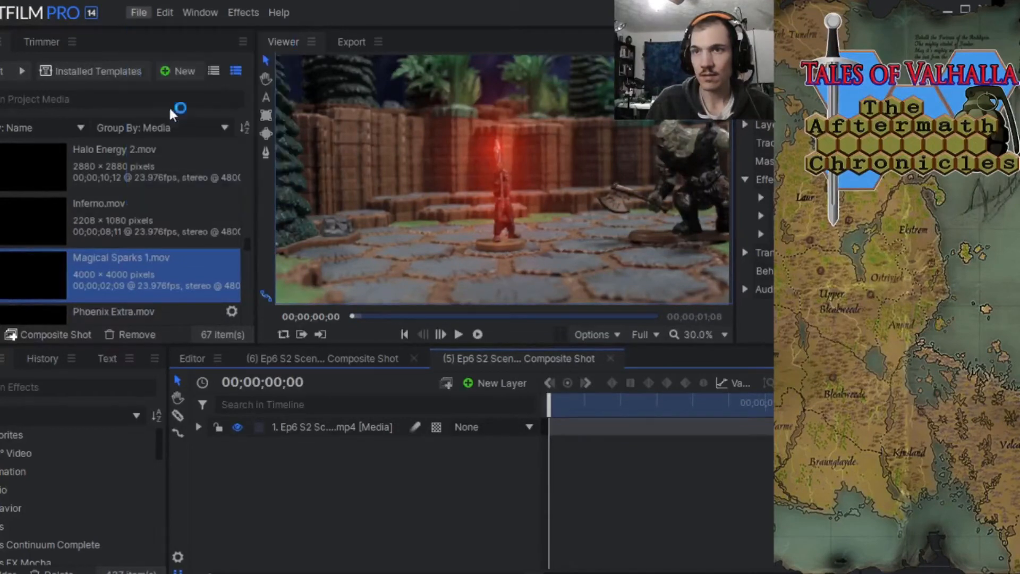
Inspect the two enabled Light Flares x effects on the footage layer and collapse their settings and the layer.
{"action": "left_click", "coordinate": [195, 427]}
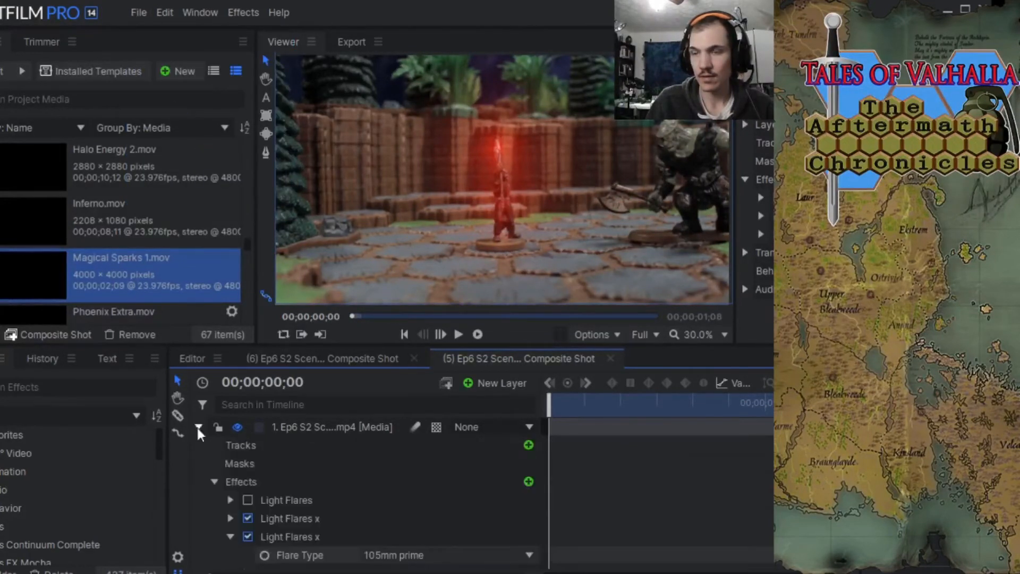
{"action": "left_click", "coordinate": [225, 537]}
{"action": "right_click", "coordinate": [298, 538]}
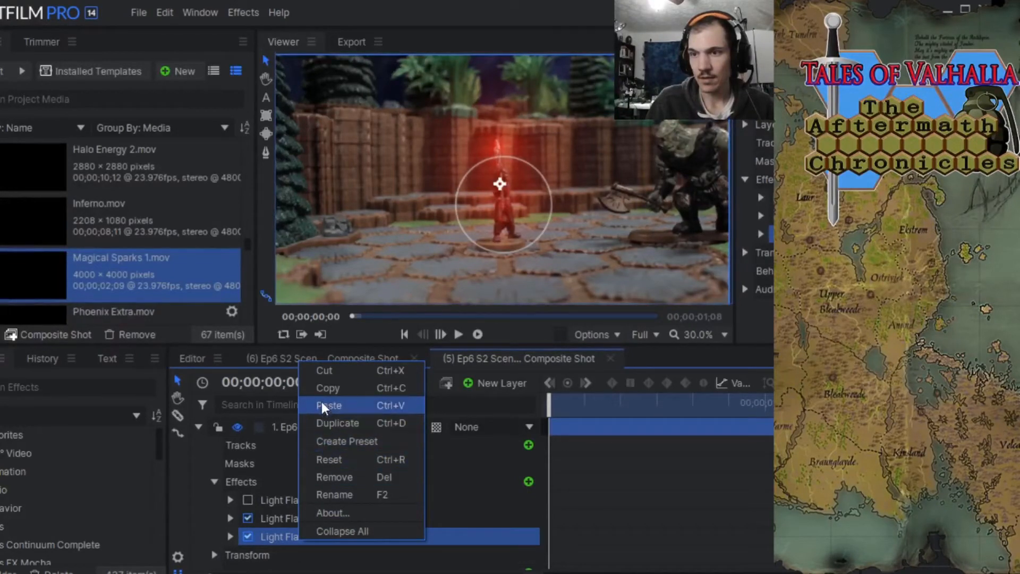
{"action": "left_click", "coordinate": [203, 516]}
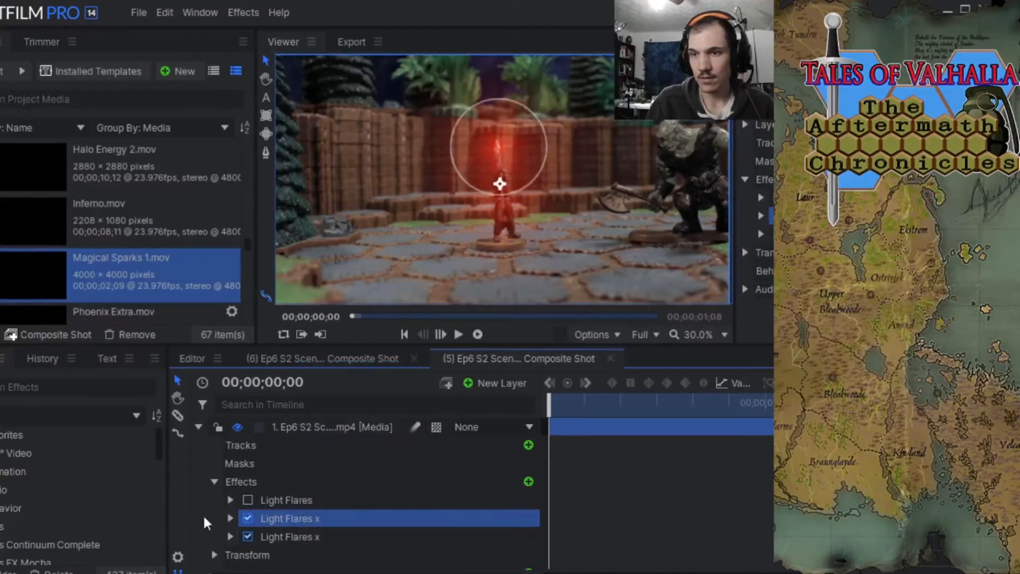
{"action": "left_click", "coordinate": [198, 427]}
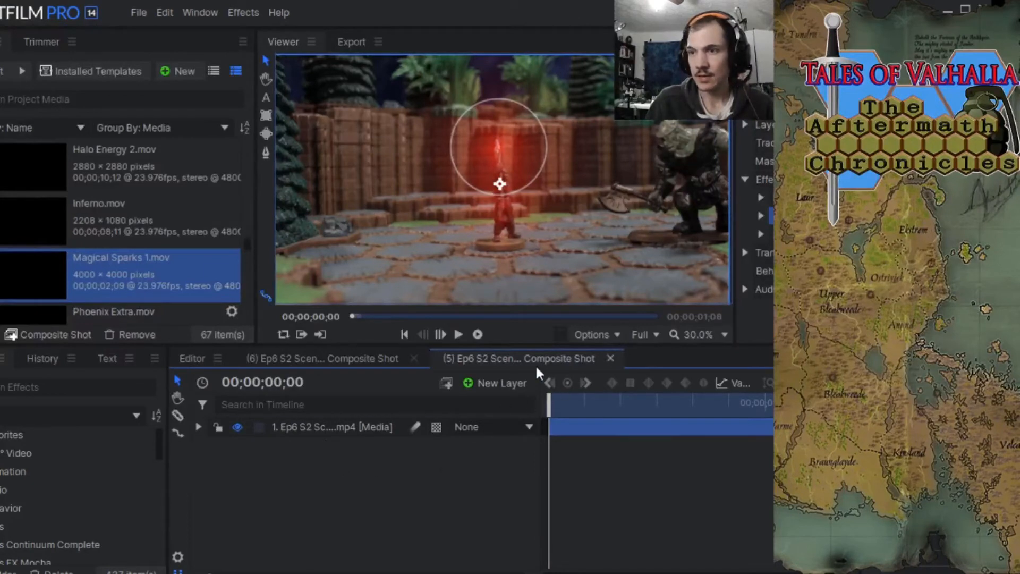
Save the project and close the (5) Ep6 S2 composite shot.
{"action": "left_click", "coordinate": [136, 15]}
{"action": "left_click", "coordinate": [149, 105]}
{"action": "left_click", "coordinate": [610, 358]}
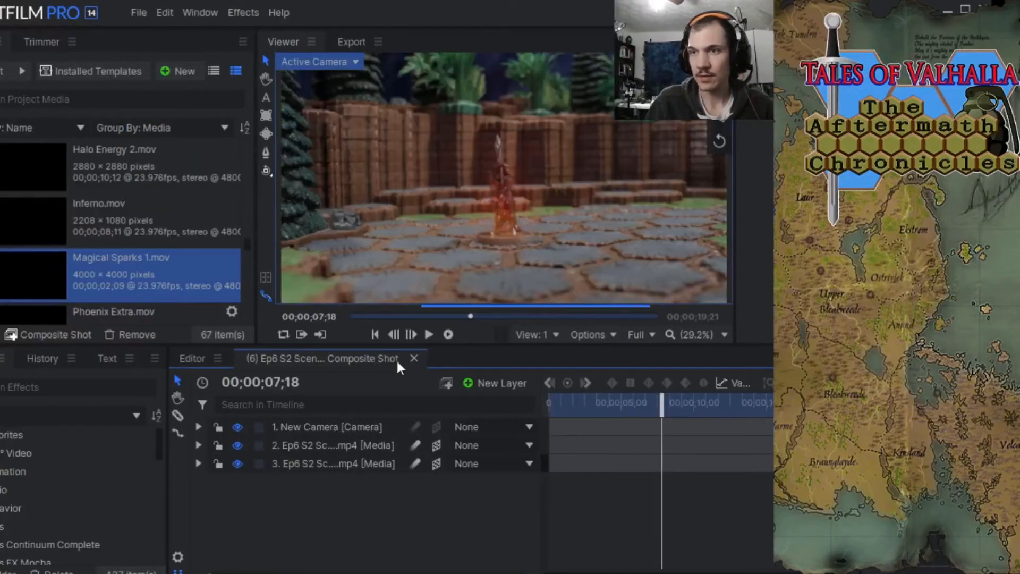
Return to the start of the shot and remove the enabled Light Flares x effect from the lower footage layer.
{"action": "left_click_drag", "start_coordinate": [666, 404], "coordinate": [550, 404]}
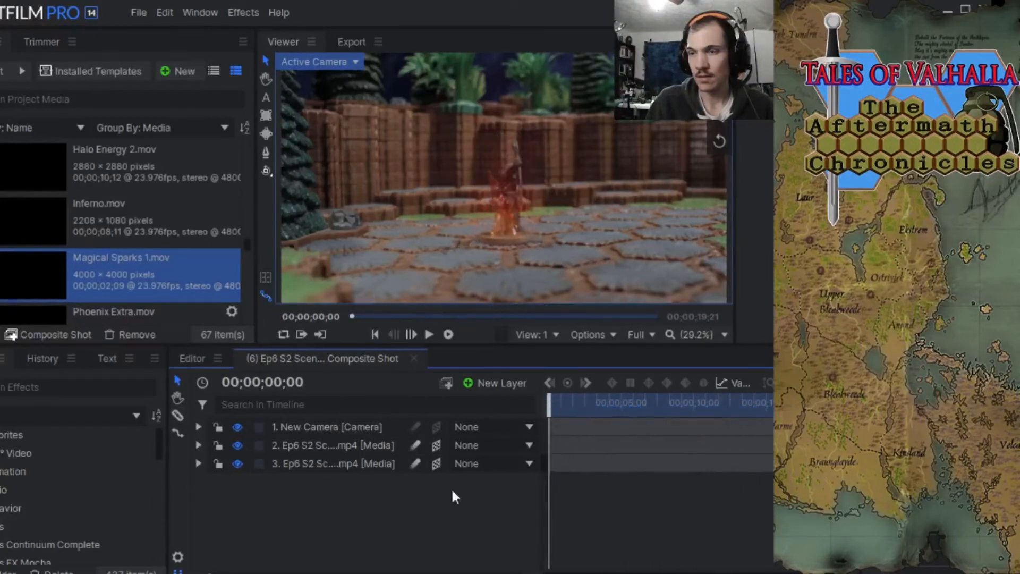
{"action": "left_click", "coordinate": [198, 446]}
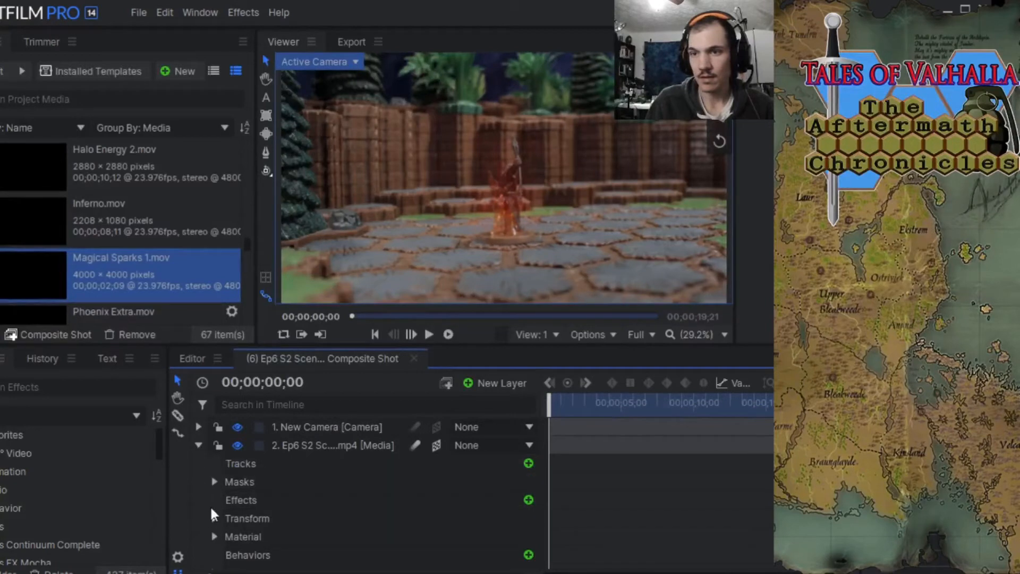
{"action": "scroll", "coordinate": [215, 473], "scroll_direction": "down", "scroll_amount": 1}
{"action": "scroll", "coordinate": [202, 429], "scroll_direction": "up", "scroll_amount": 1}
{"action": "left_click", "coordinate": [199, 444]}
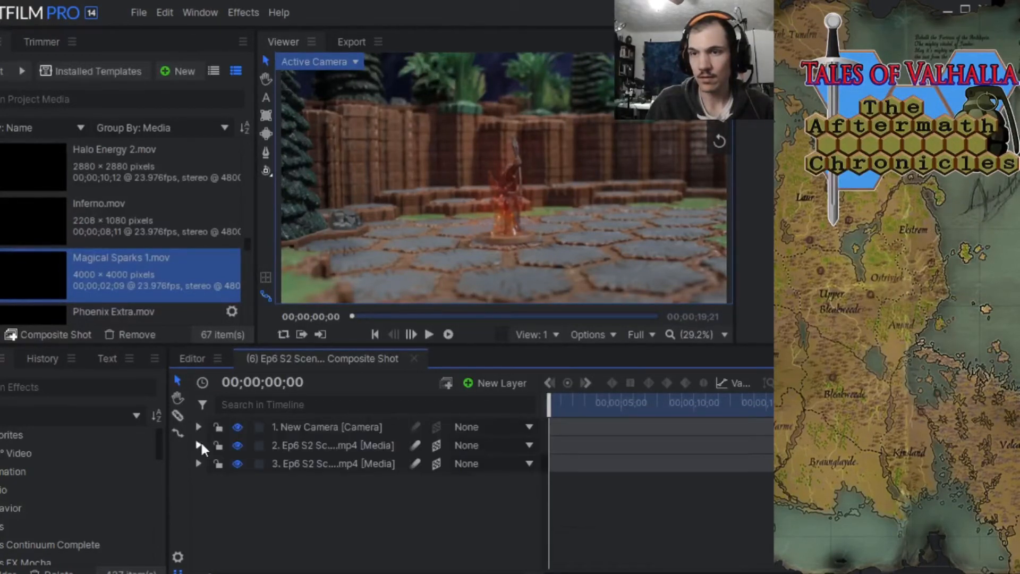
{"action": "left_click", "coordinate": [198, 464]}
{"action": "scroll", "coordinate": [233, 479], "scroll_direction": "down", "scroll_amount": 1}
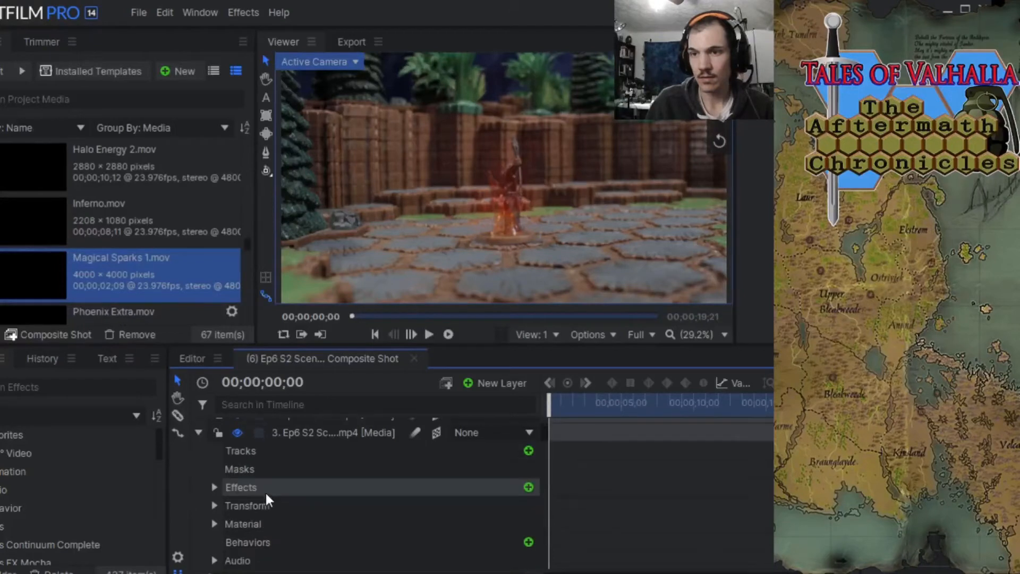
{"action": "left_click", "coordinate": [212, 487]}
{"action": "scroll", "coordinate": [282, 501], "scroll_direction": "down", "scroll_amount": 1}
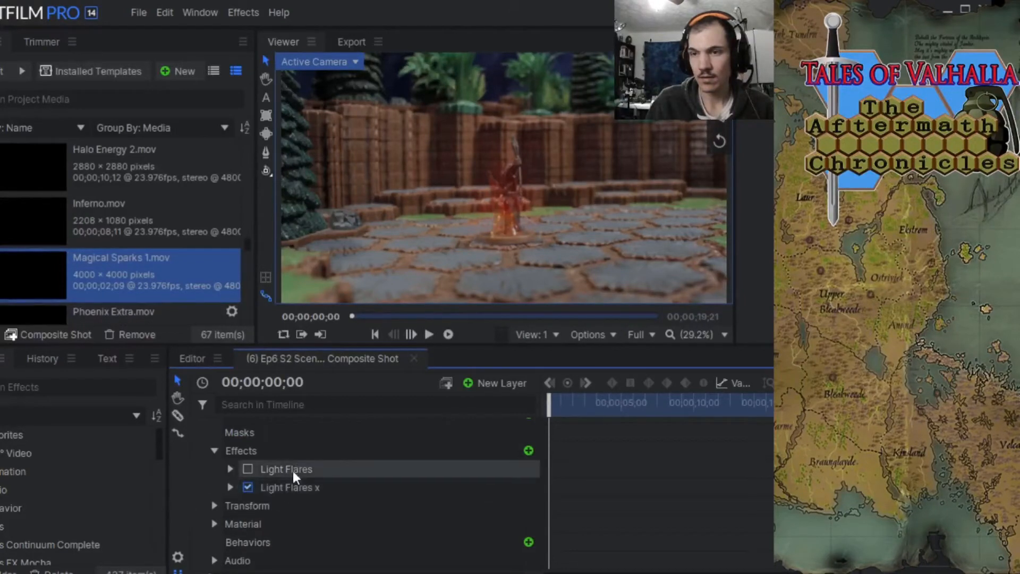
{"action": "left_click", "coordinate": [289, 483]}
{"action": "right_click", "coordinate": [289, 486]}
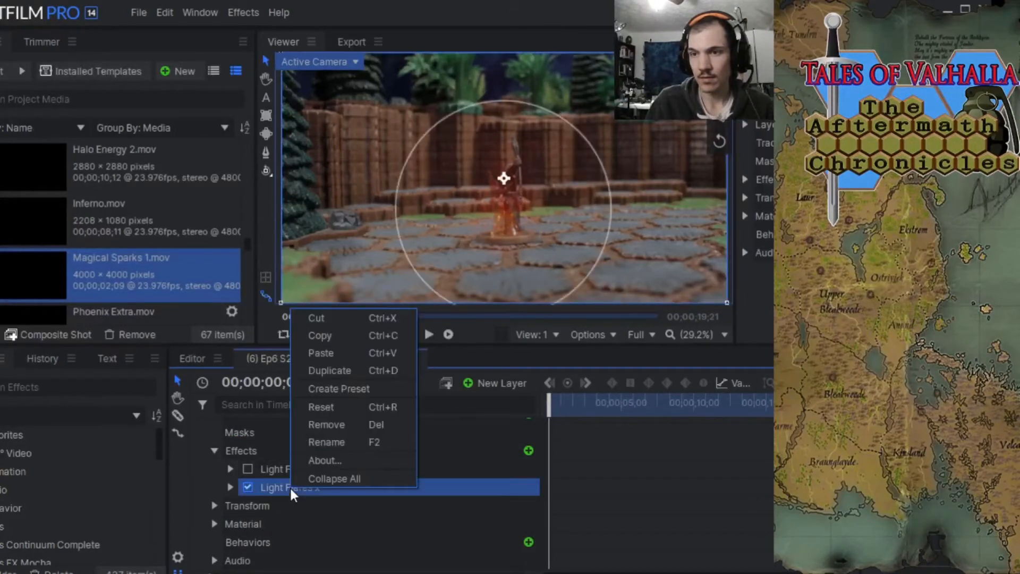
{"action": "left_click", "coordinate": [323, 431]}
Paste the two copied Light Flares x effects onto the lower footage layer.
{"action": "left_click", "coordinate": [278, 487]}
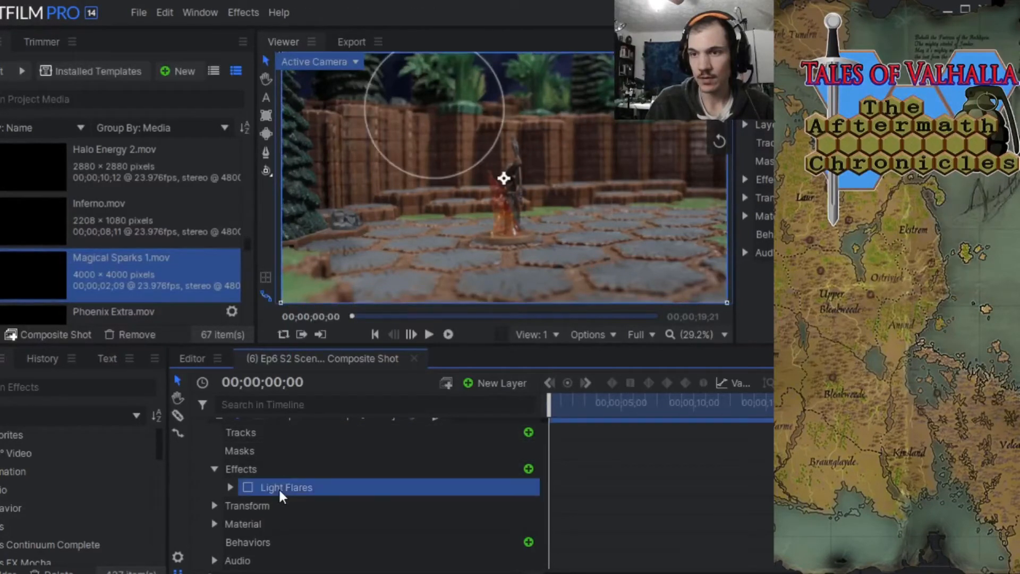
{"action": "right_click", "coordinate": [279, 487]}
{"action": "left_click", "coordinate": [310, 355]}
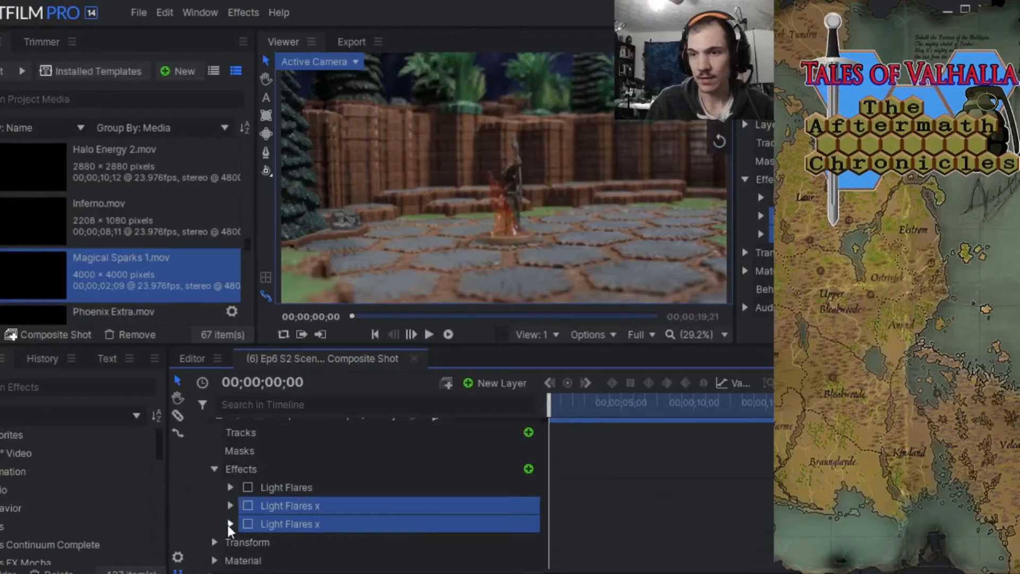
Enable the last Light Flares x effect on the lower footage layer and set its Intensity to 0.22.
{"action": "left_click", "coordinate": [218, 509]}
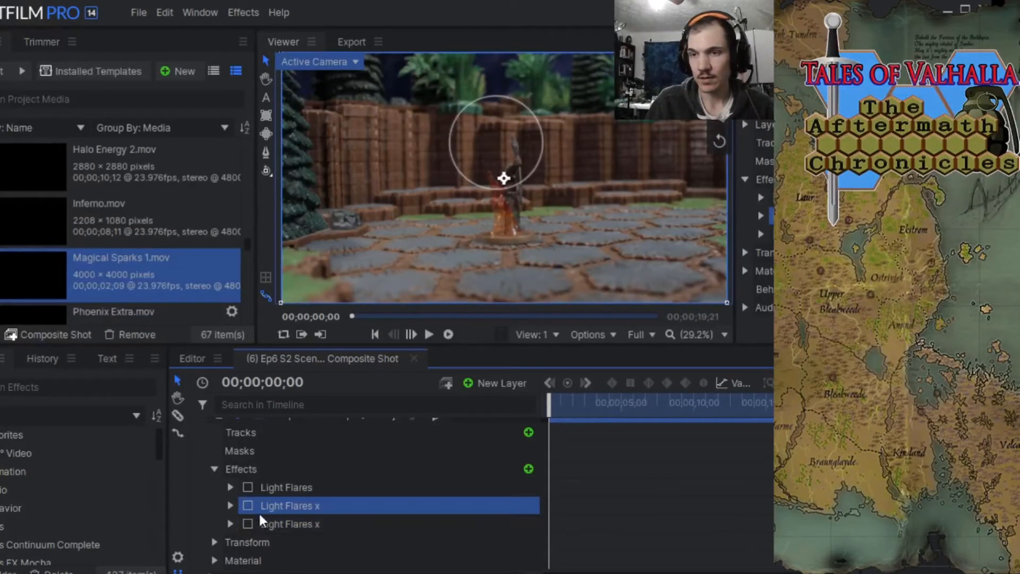
{"action": "left_click", "coordinate": [248, 524]}
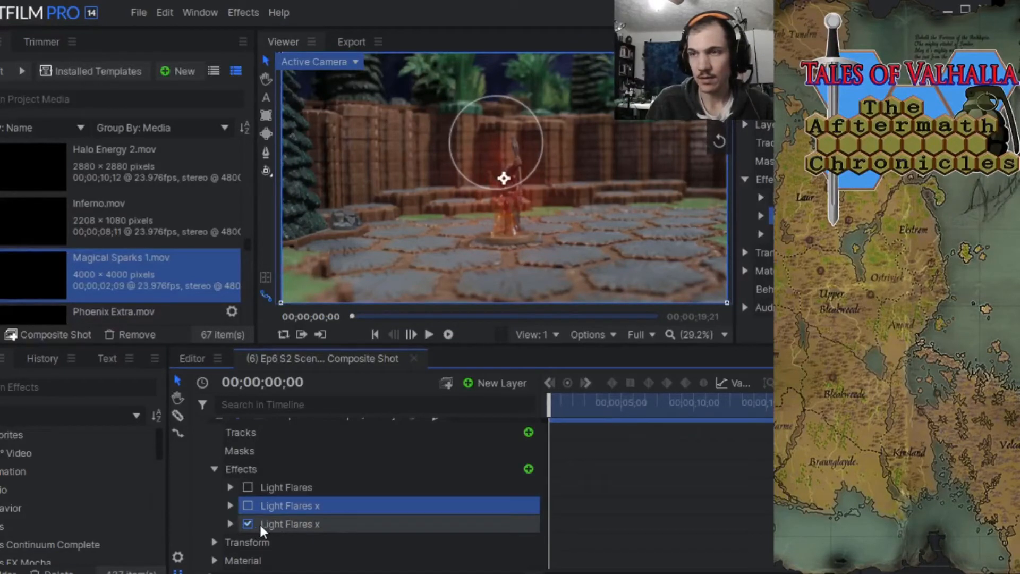
{"action": "left_click", "coordinate": [230, 524]}
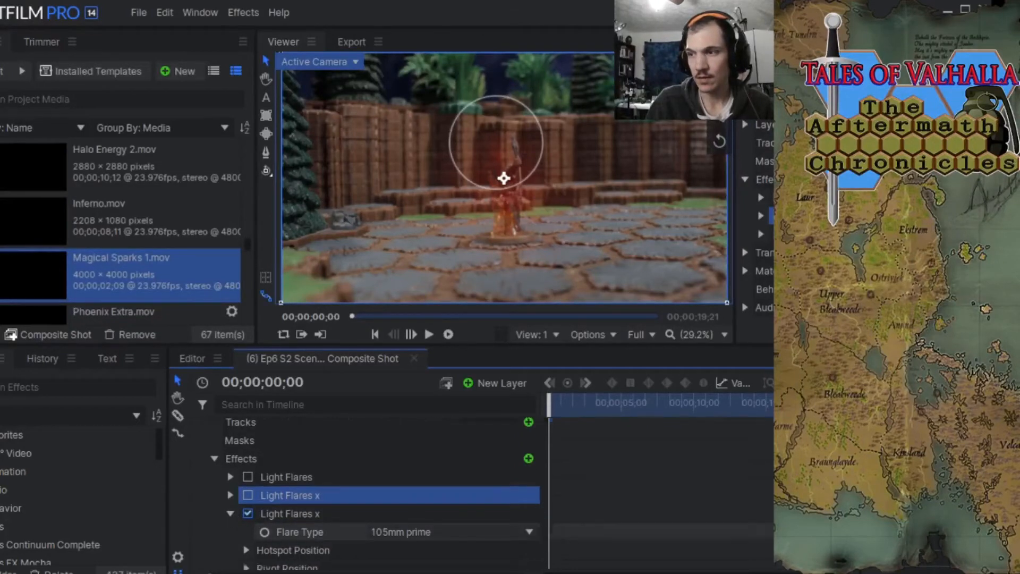
{"action": "scroll", "coordinate": [382, 495], "scroll_direction": "down", "scroll_amount": 3}
{"action": "scroll", "coordinate": [383, 495], "scroll_direction": "up", "scroll_amount": 1}
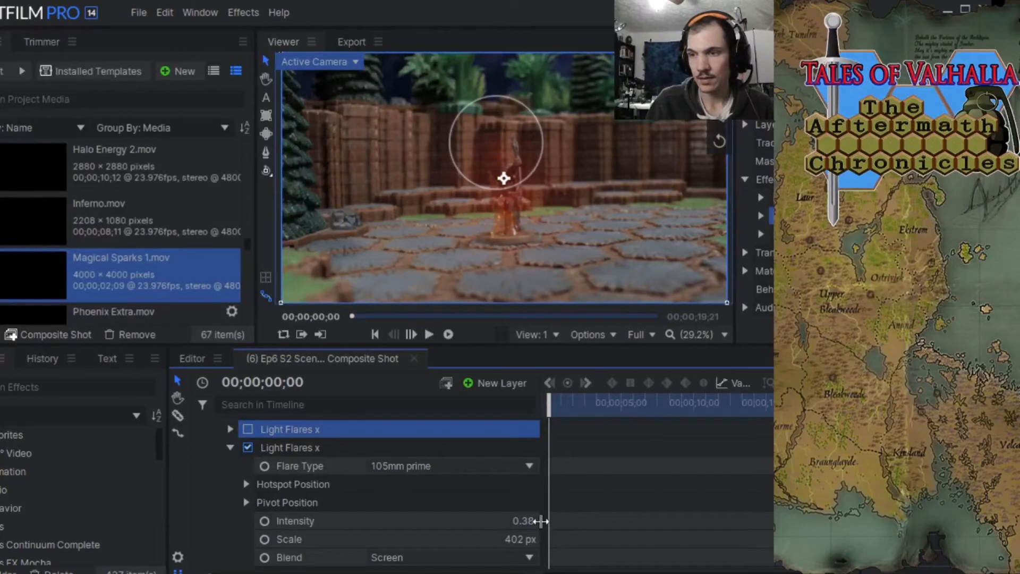
{"action": "left_click_drag", "start_coordinate": [523, 522], "coordinate": [519, 521]}
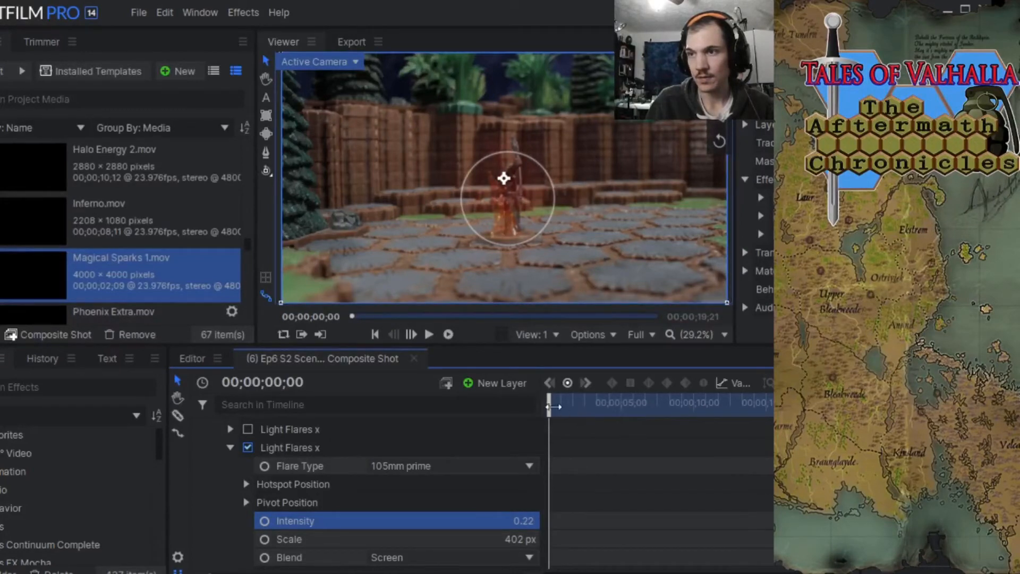
{"action": "mouse_move", "coordinate": [553, 406]}
{"action": "left_mouse_down"}
{"action": "mouse_move", "coordinate": [838, 406]}
{"action": "mouse_move", "coordinate": [552, 405]}
{"action": "mouse_move", "coordinate": [561, 401]}
{"action": "left_mouse_up"}
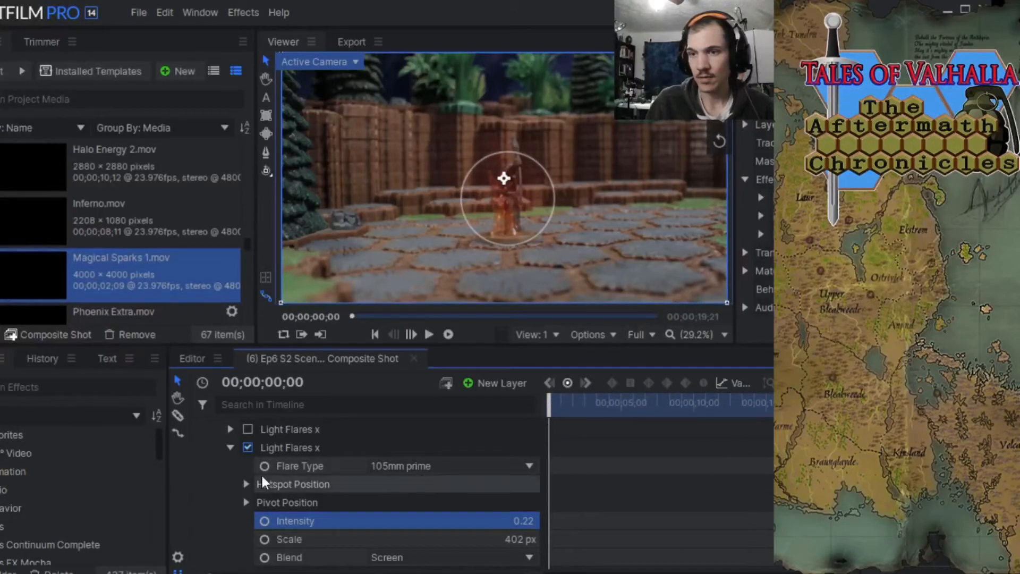
{"action": "scroll", "coordinate": [228, 478], "scroll_direction": "up", "scroll_amount": 1}
{"action": "left_click", "coordinate": [225, 496]}
{"action": "scroll", "coordinate": [255, 481], "scroll_direction": "up", "scroll_amount": 3}
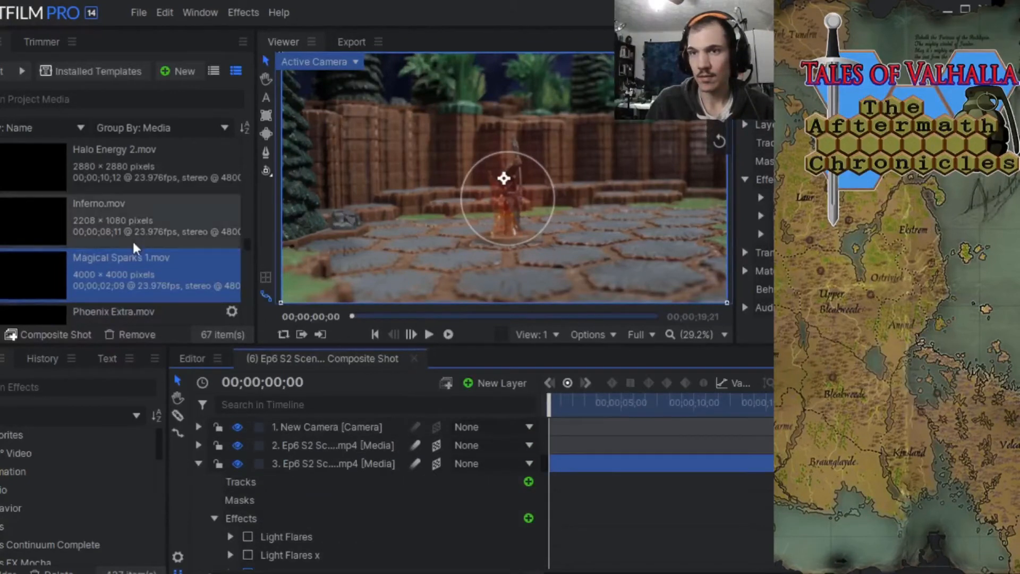
Find Fire Embers Quick 1.mov in the project media and preview the clip's embers in the Trimmer.
{"action": "scroll", "coordinate": [100, 239], "scroll_direction": "up", "scroll_amount": 4}
{"action": "scroll", "coordinate": [100, 245], "scroll_direction": "up", "scroll_amount": 2}
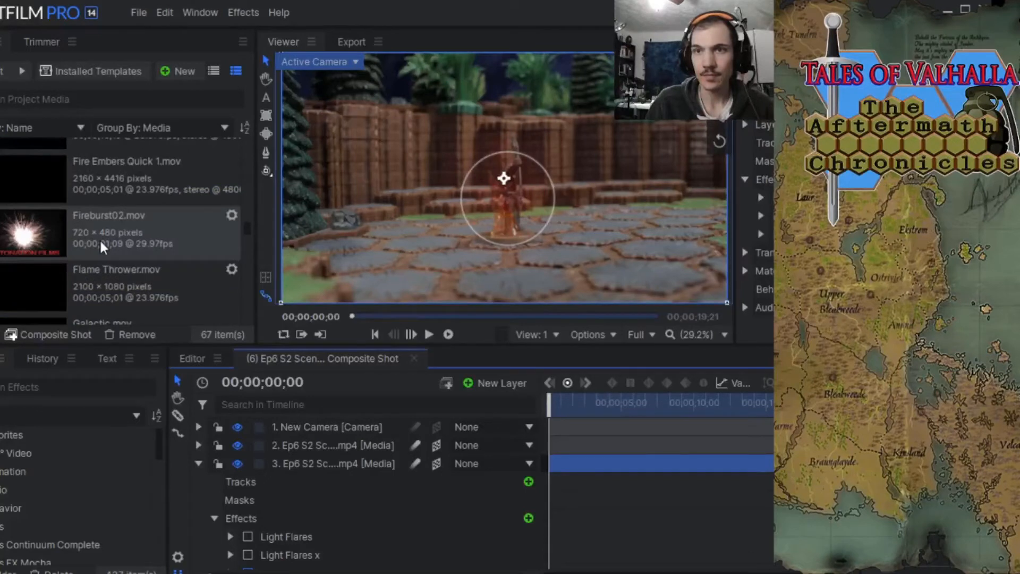
{"action": "scroll", "coordinate": [99, 238], "scroll_direction": "up", "scroll_amount": 2}
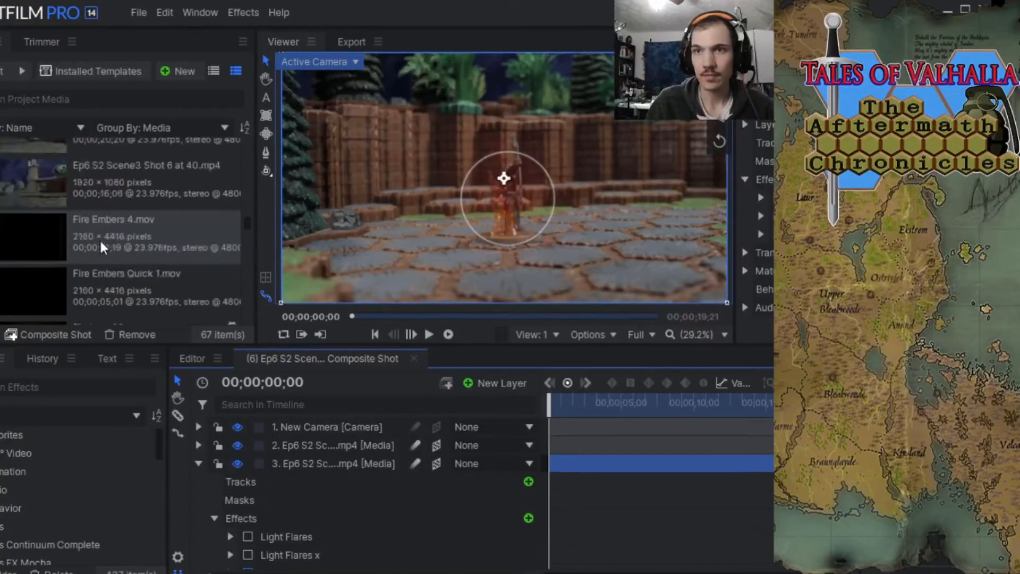
{"action": "left_click", "coordinate": [96, 289]}
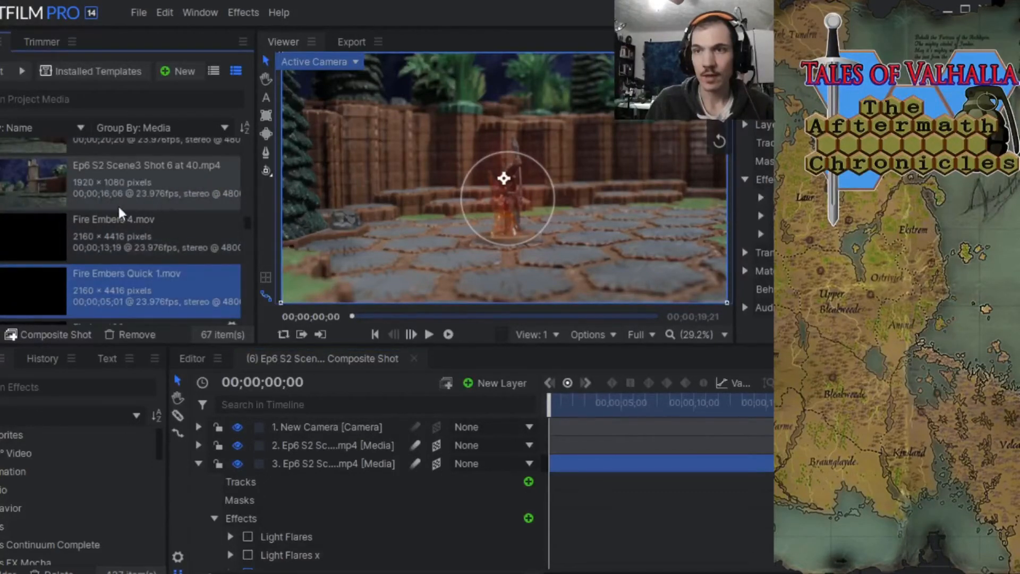
{"action": "left_click", "coordinate": [36, 42]}
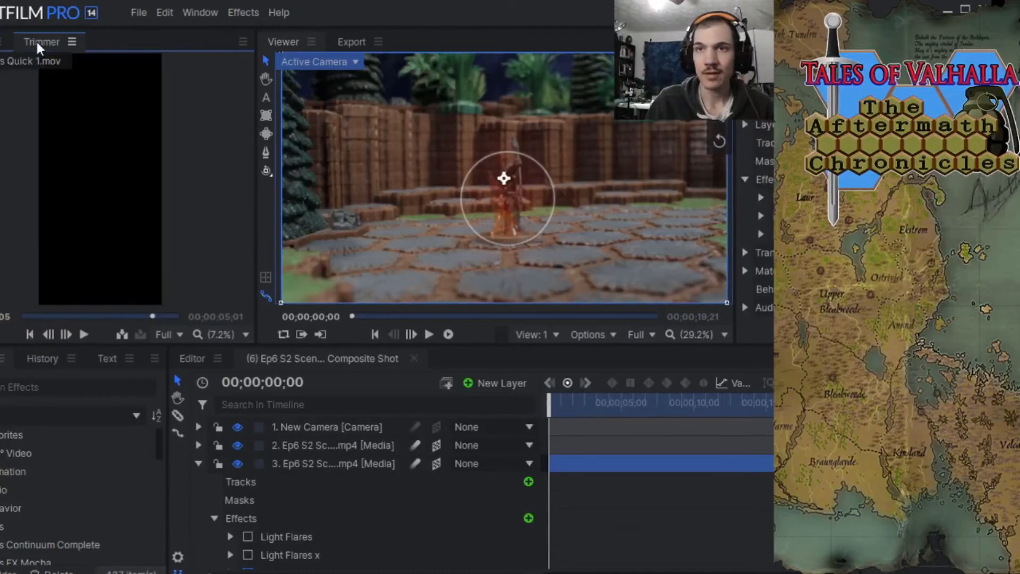
{"action": "left_click", "coordinate": [82, 337]}
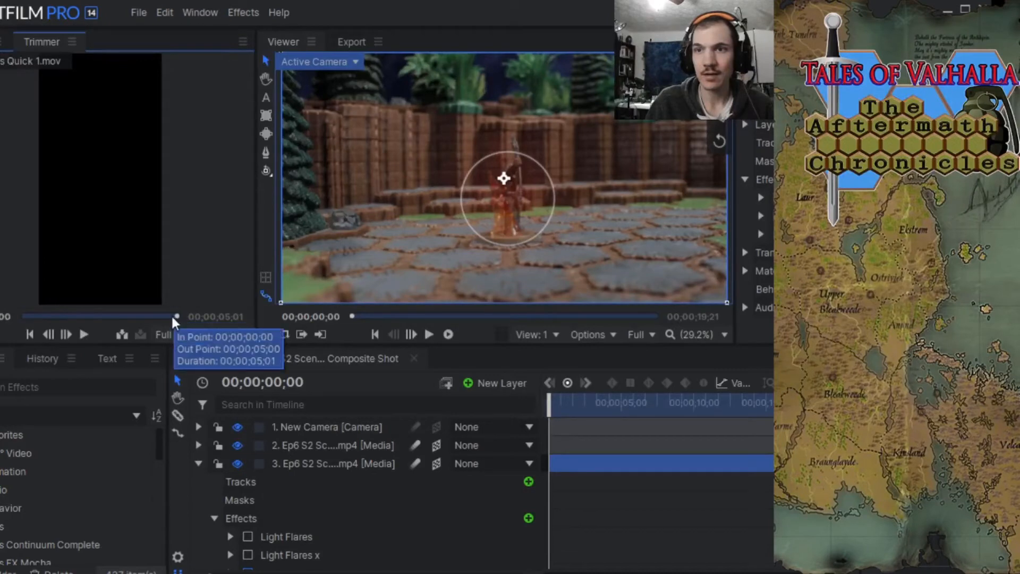
{"action": "left_click_drag", "start_coordinate": [171, 316], "coordinate": [50, 316]}
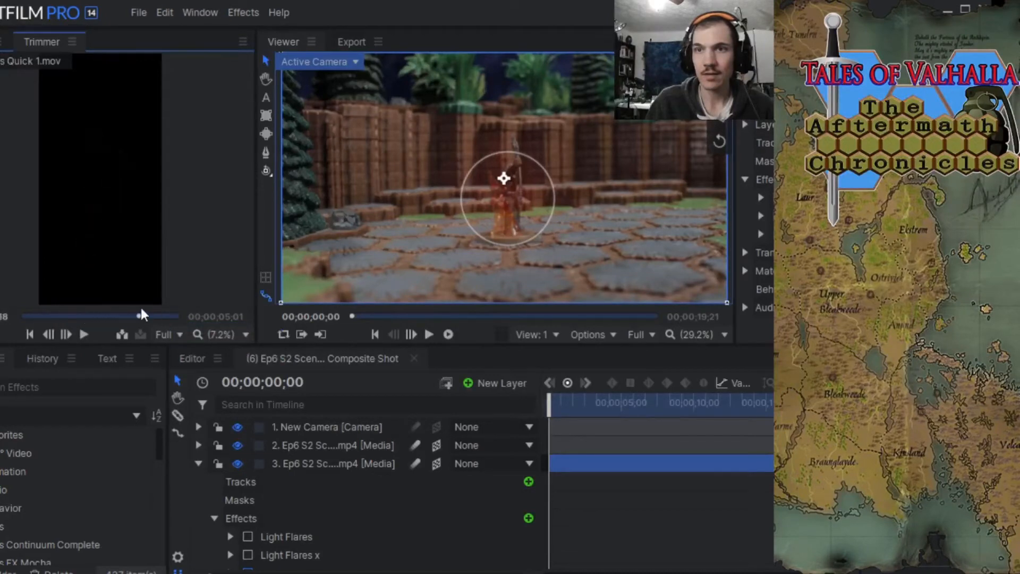
{"action": "left_click_drag", "start_coordinate": [13, 315], "coordinate": [175, 305]}
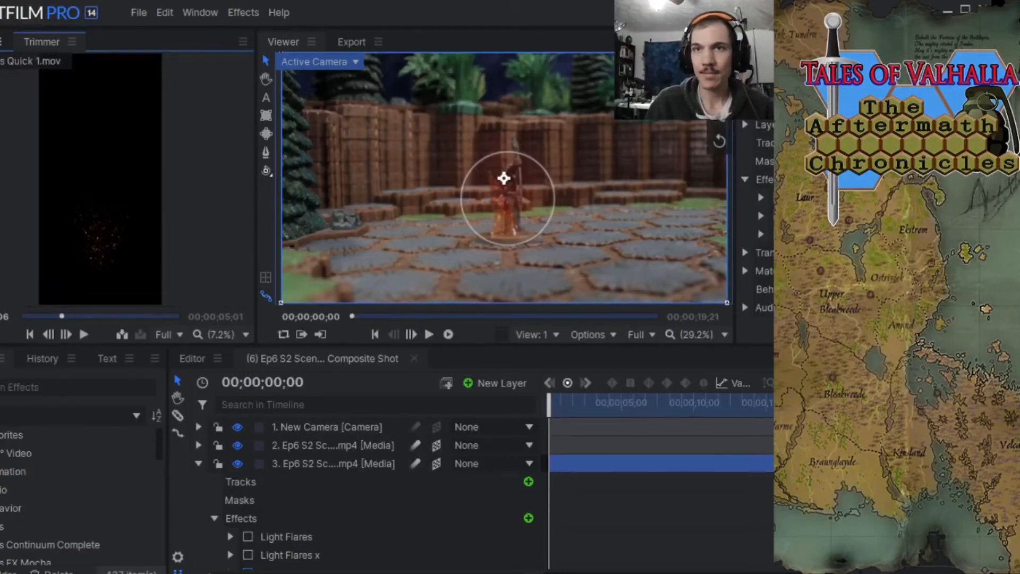
{"action": "left_click", "coordinate": [2, 42]}
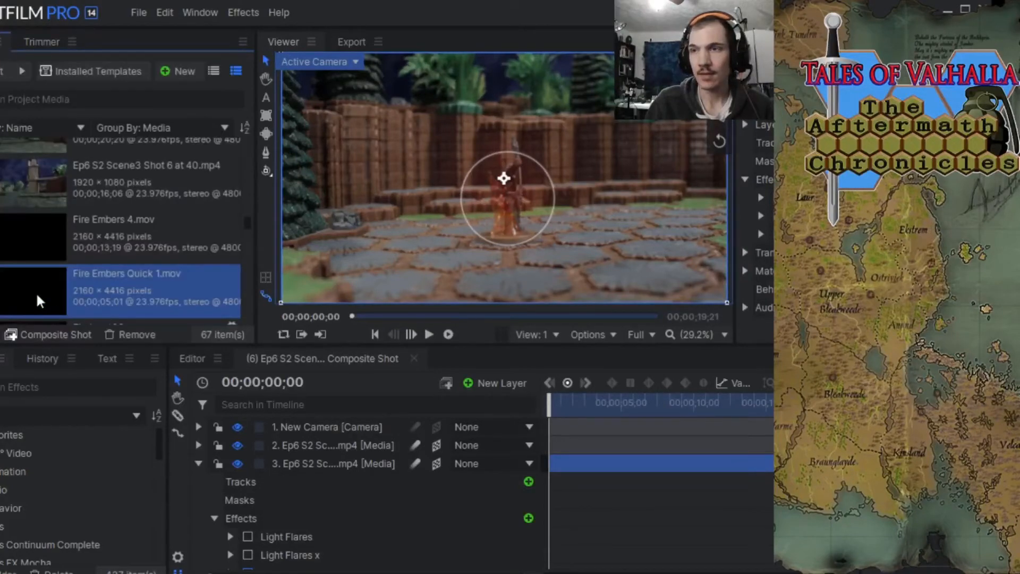
Add Fire Embers Quick 1.mov as a layer directly below the camera and set its blend mode to Screen.
{"action": "left_click_drag", "start_coordinate": [37, 295], "coordinate": [279, 445]}
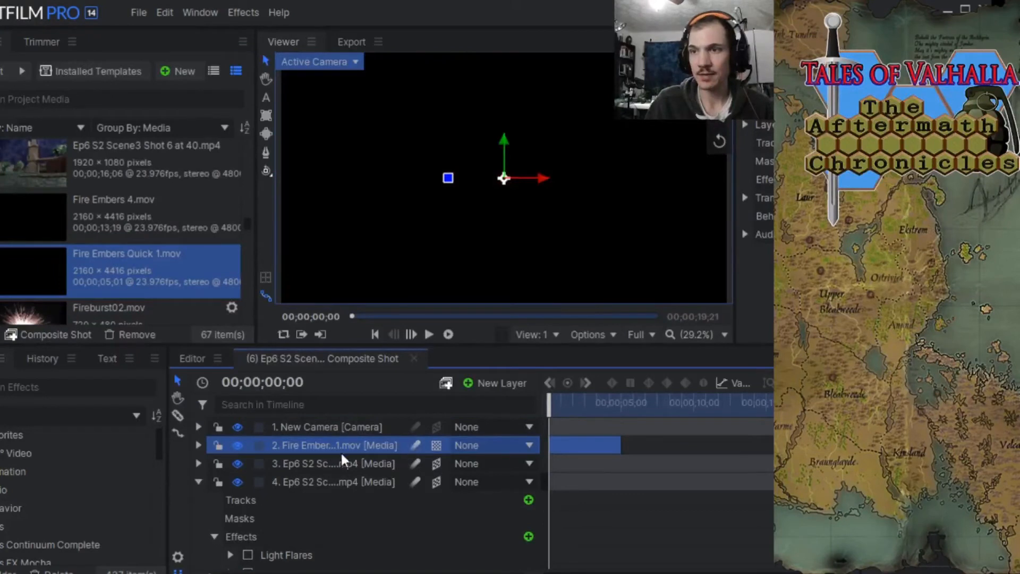
{"action": "left_click", "coordinate": [198, 482]}
{"action": "right_click", "coordinate": [331, 444]}
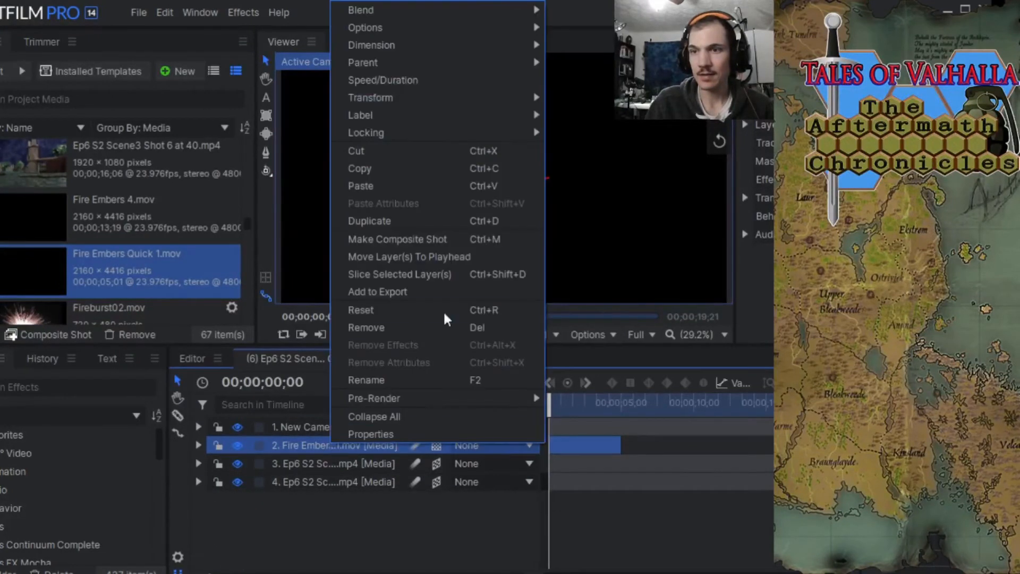
{"action": "mouse_move", "coordinate": [450, 11]}
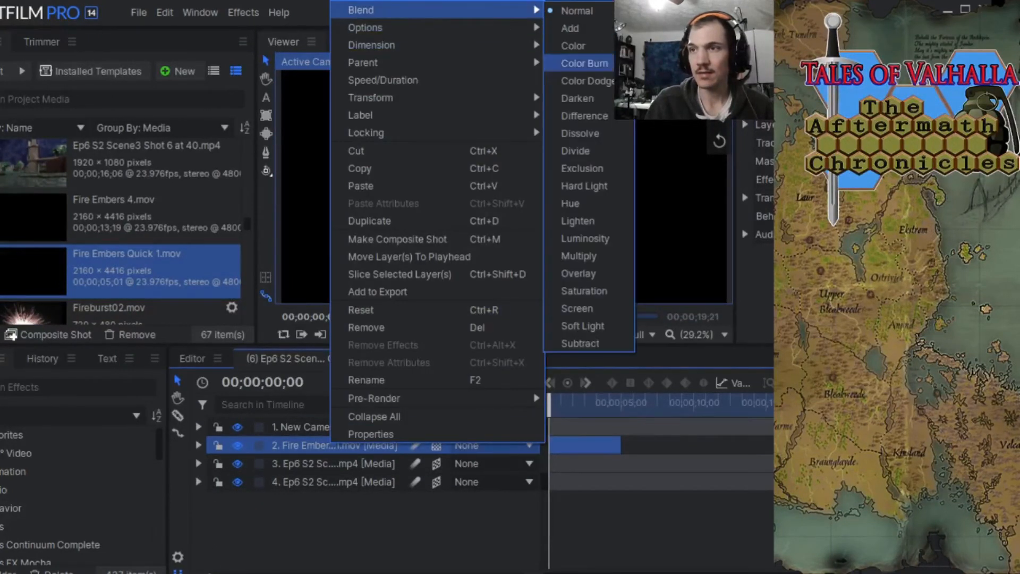
{"action": "left_click", "coordinate": [594, 310]}
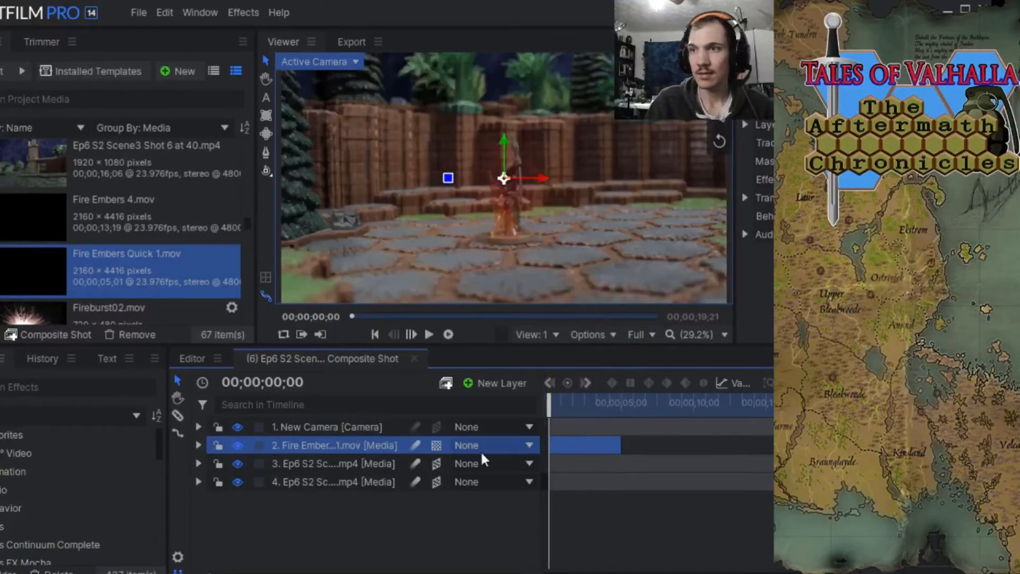
Shift the fire embers layer to start about four seconds into the shot and scale it down.
{"action": "left_click_drag", "start_coordinate": [545, 408], "coordinate": [646, 445]}
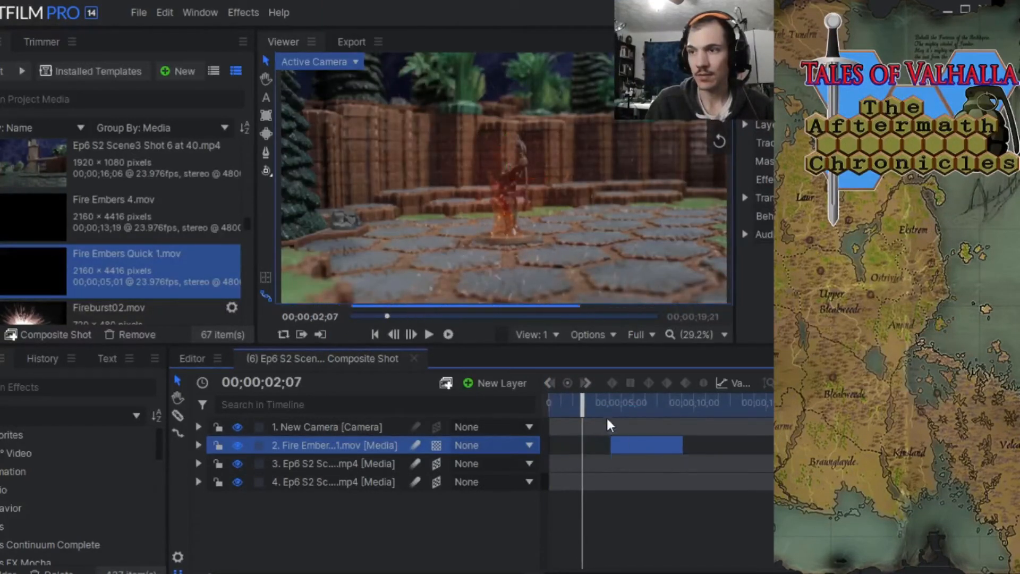
{"action": "left_click_drag", "start_coordinate": [585, 408], "coordinate": [627, 410]}
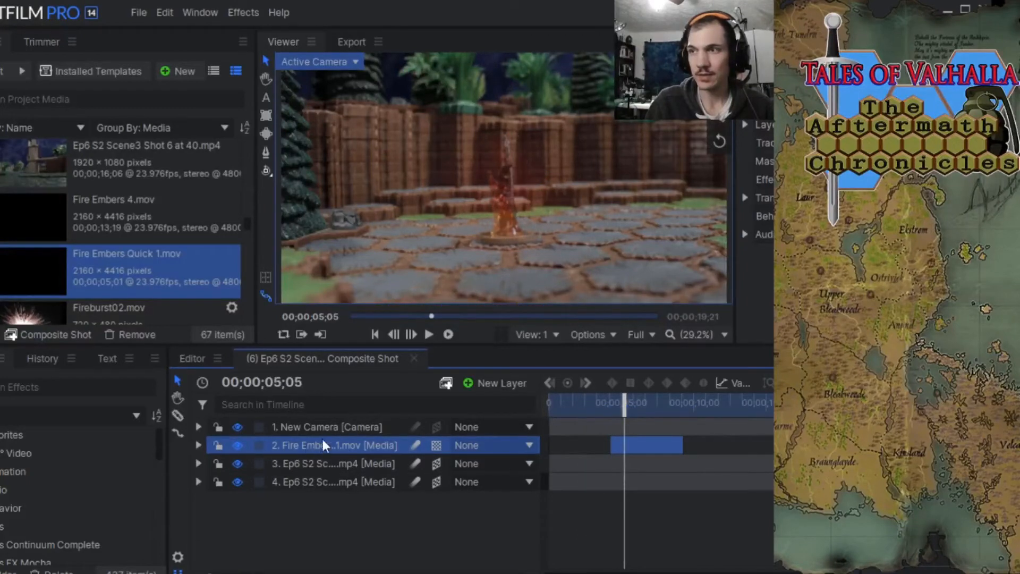
{"action": "left_click", "coordinate": [745, 198]}
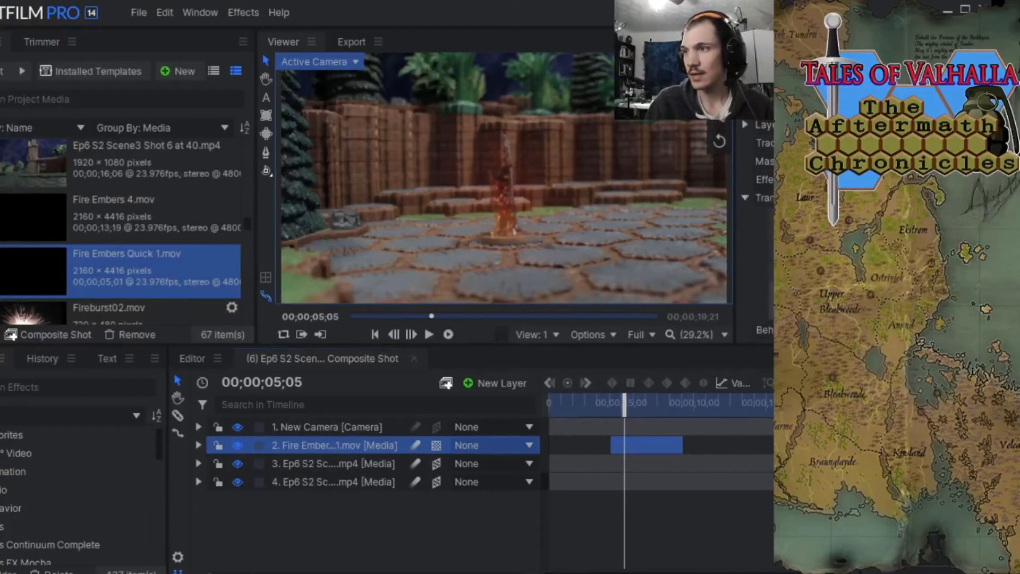
{"action": "left_click_drag", "start_coordinate": [872, 271], "coordinate": [852, 271]}
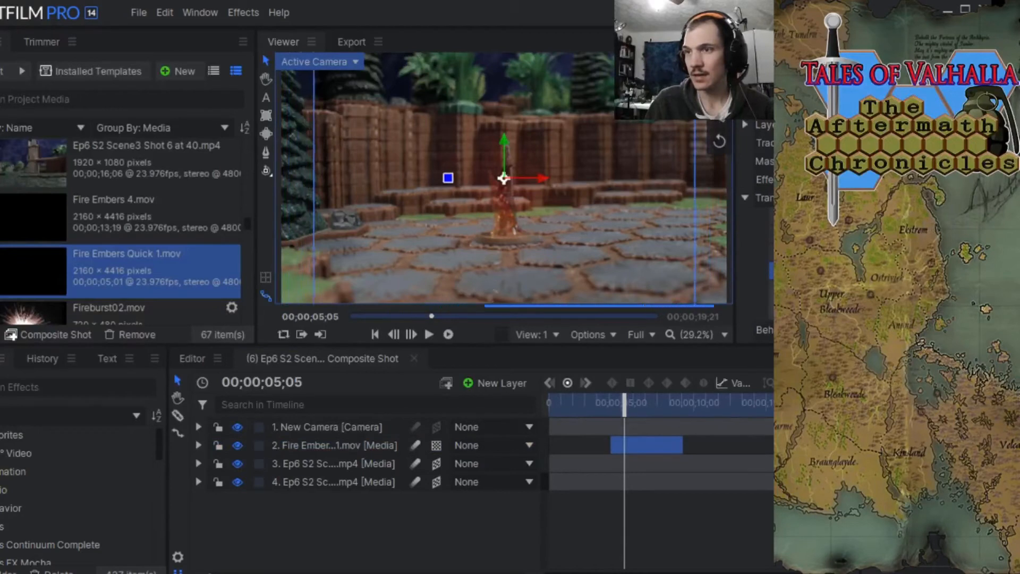
{"action": "left_click_drag", "start_coordinate": [633, 399], "coordinate": [643, 400]}
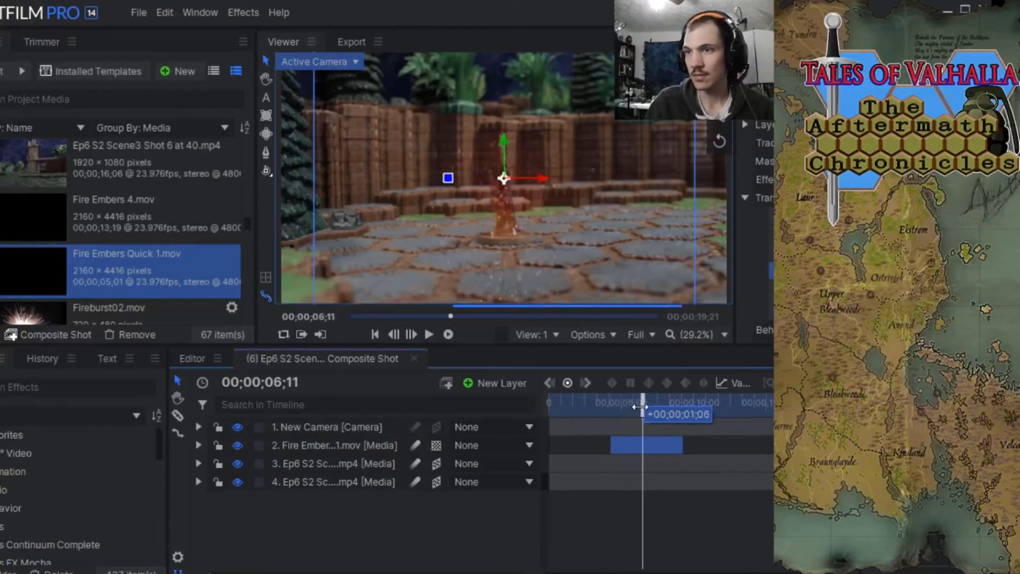
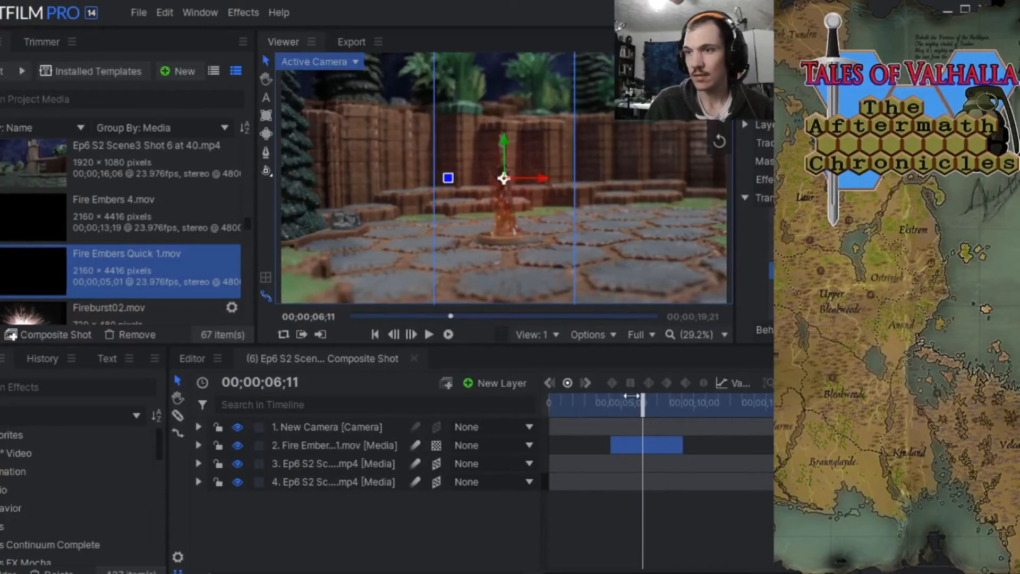
Shift the fire embers layer to start at 00;00;04;21 and save the project.
{"action": "left_click_drag", "start_coordinate": [645, 406], "coordinate": [616, 383]}
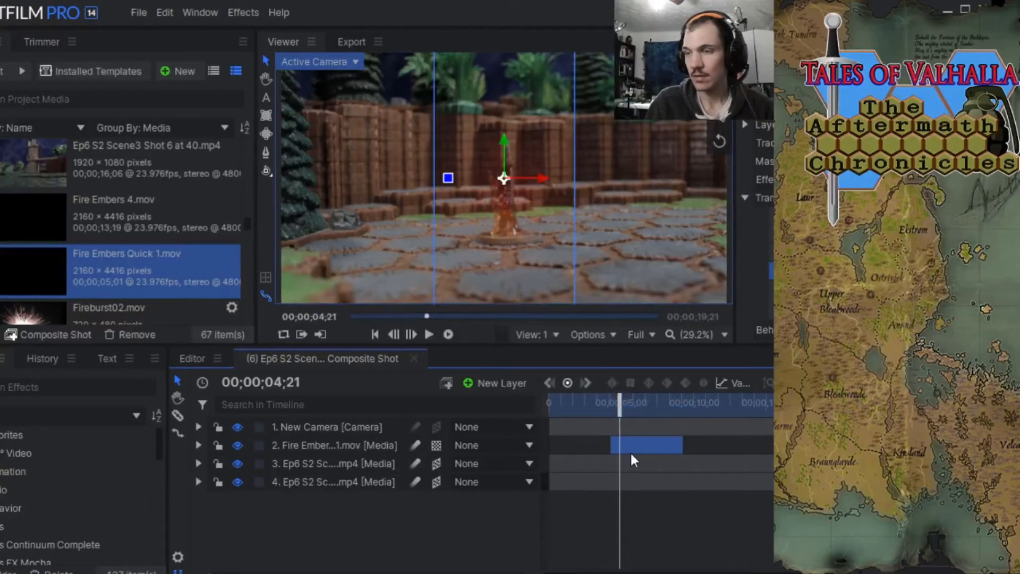
{"action": "left_click_drag", "start_coordinate": [630, 451], "coordinate": [637, 442]}
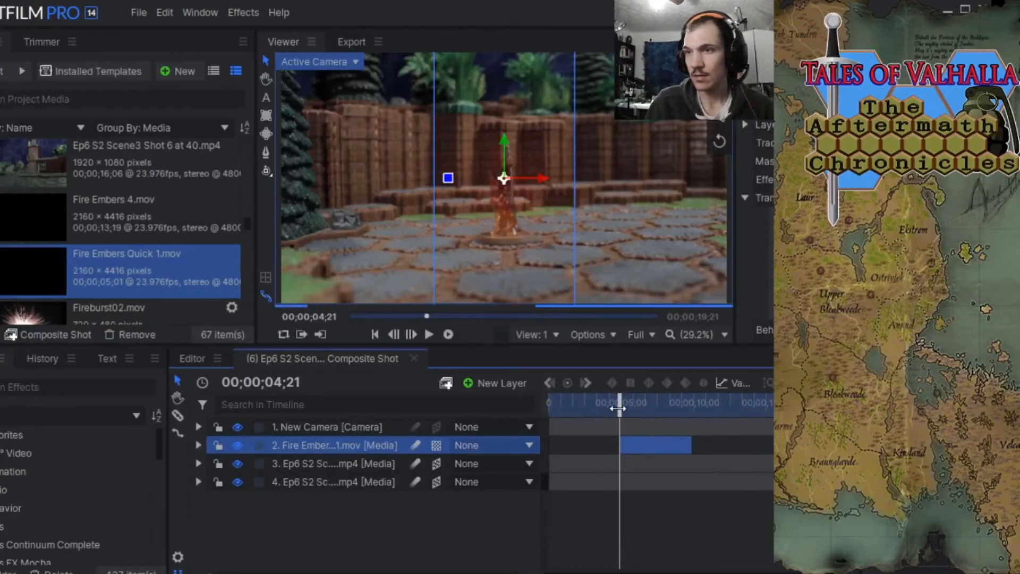
{"action": "left_click_drag", "start_coordinate": [620, 404], "coordinate": [591, 402]}
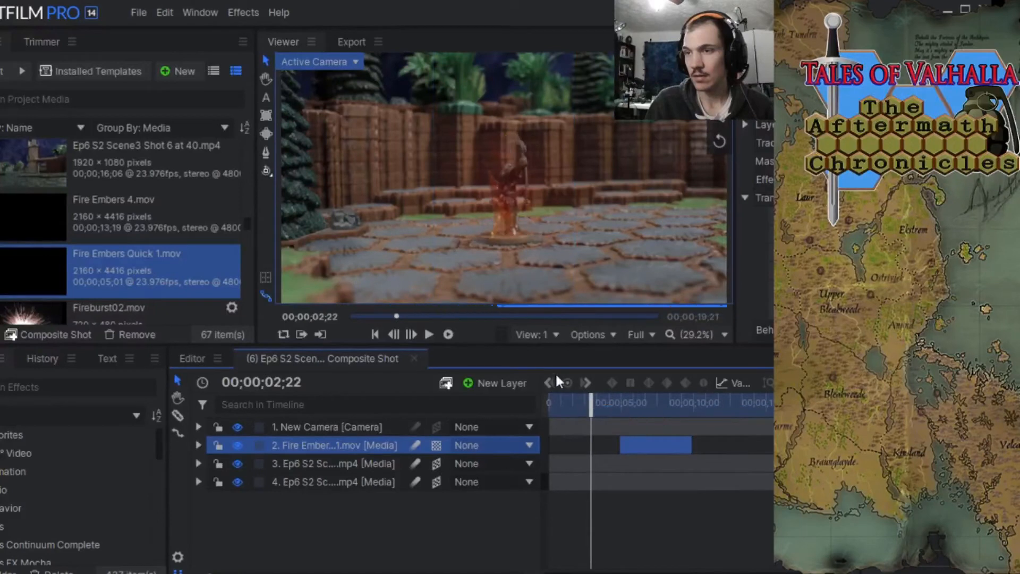
{"action": "left_click", "coordinate": [139, 12]}
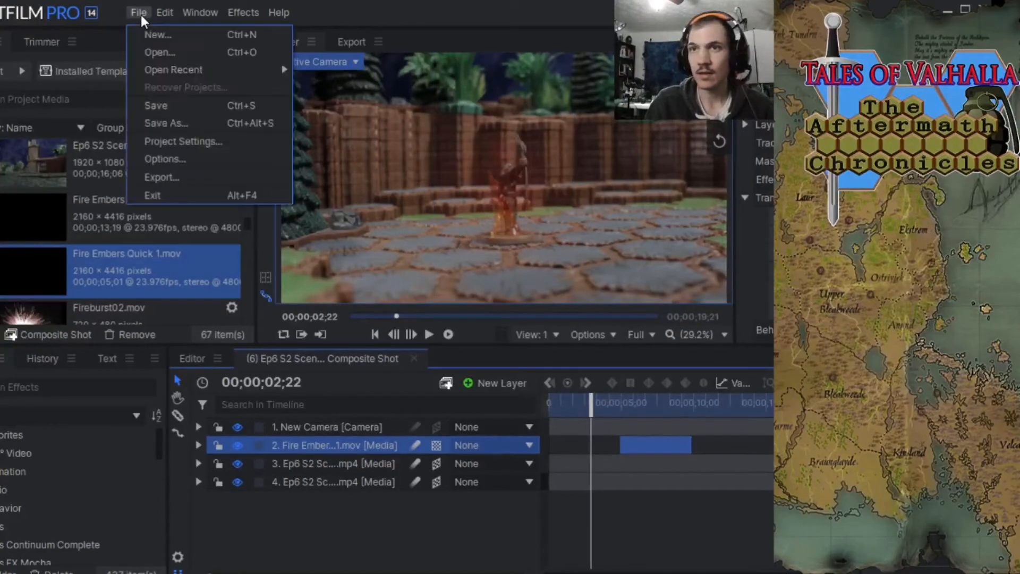
{"action": "left_click", "coordinate": [162, 100]}
Raise the fire embers layer vertically over the figure and enlarge it, checking its placement at 00;00;06;01.
{"action": "left_click_drag", "start_coordinate": [591, 405], "coordinate": [649, 412]}
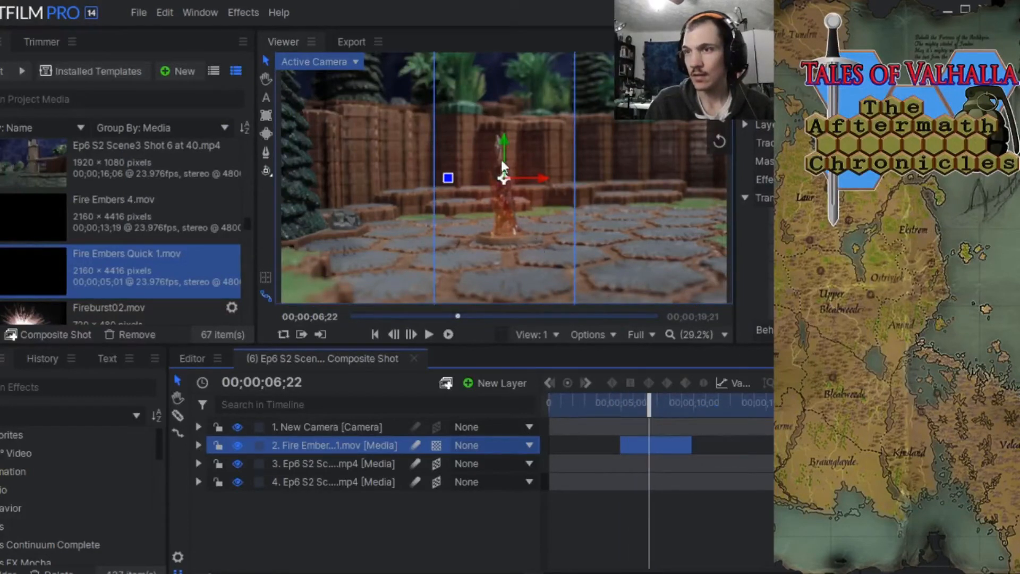
{"action": "left_click_drag", "start_coordinate": [501, 159], "coordinate": [502, 130]}
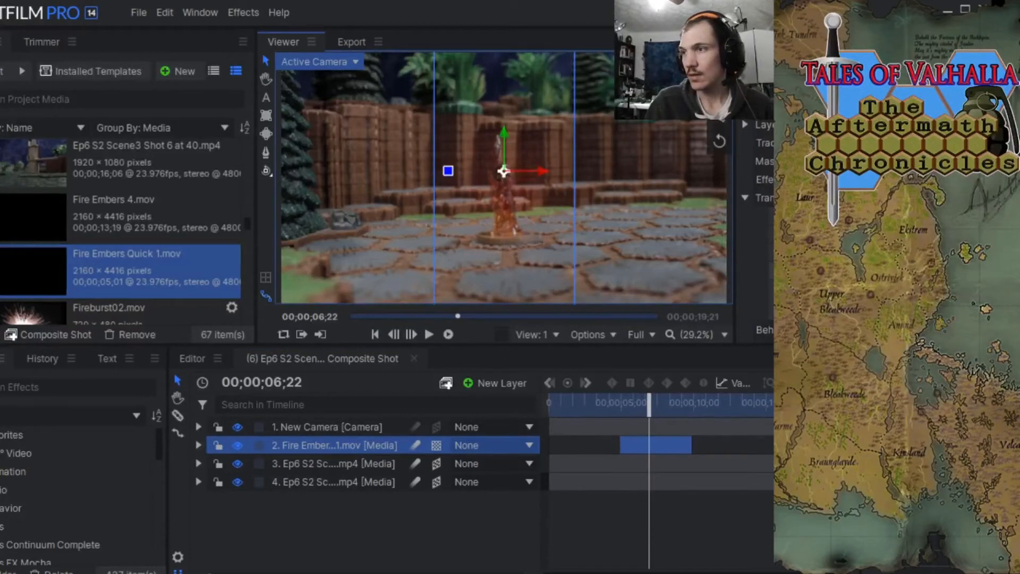
{"action": "left_click_drag", "start_coordinate": [871, 271], "coordinate": [881, 271]}
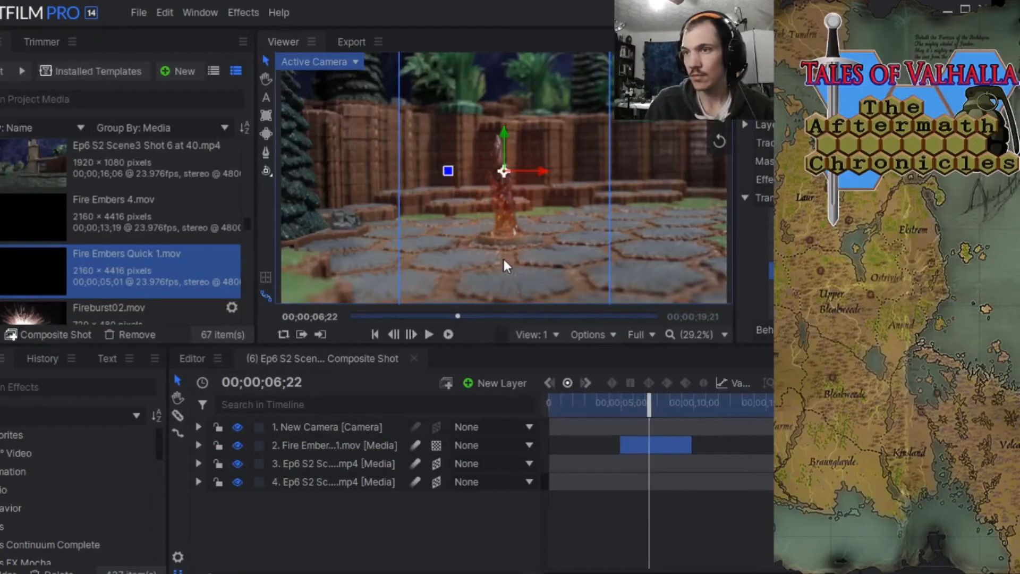
{"action": "left_click_drag", "start_coordinate": [502, 135], "coordinate": [502, 106]}
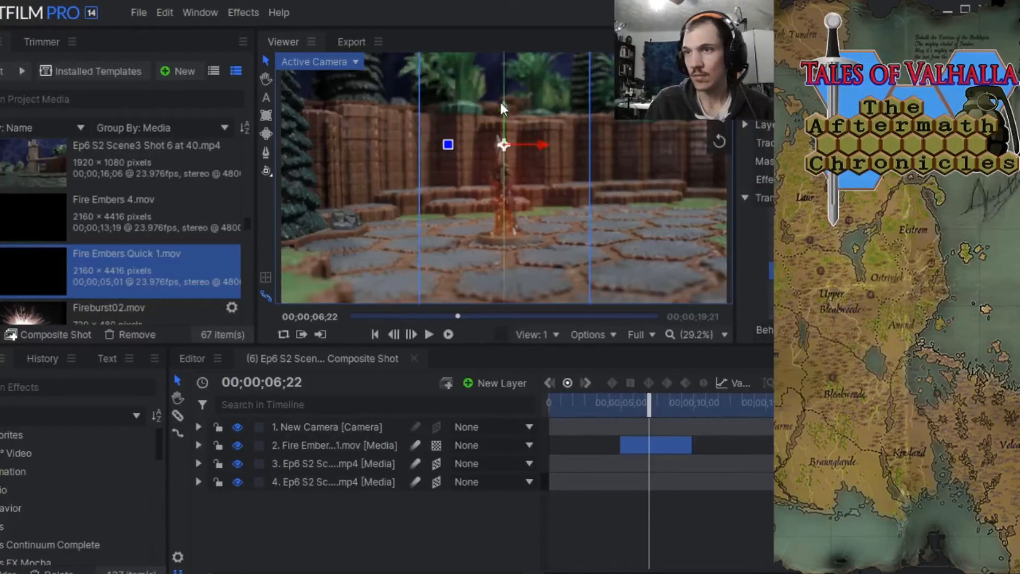
{"action": "left_click_drag", "start_coordinate": [501, 104], "coordinate": [503, 112]}
{"action": "left_click_drag", "start_coordinate": [658, 408], "coordinate": [637, 409]}
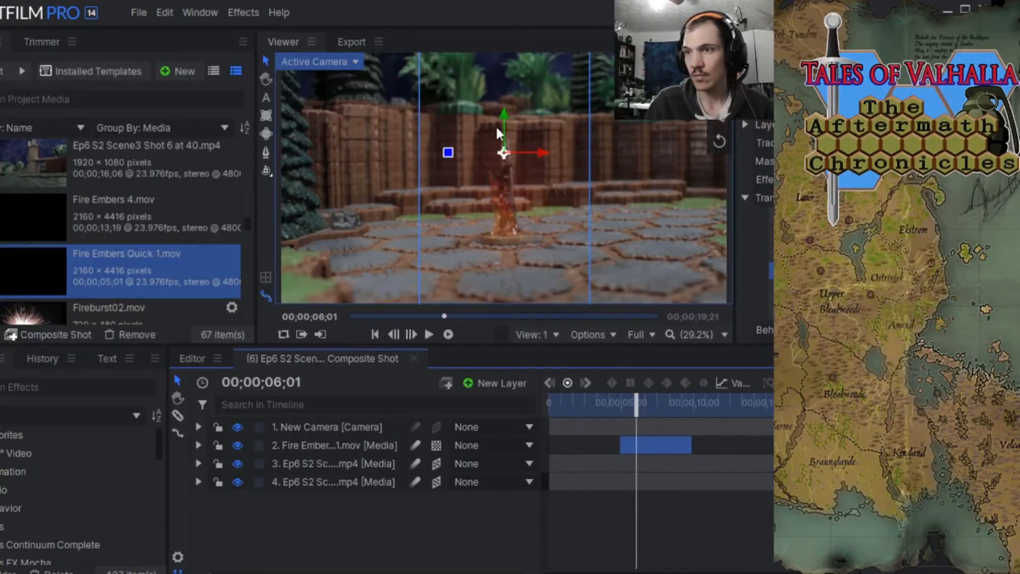
{"action": "left_click_drag", "start_coordinate": [502, 116], "coordinate": [501, 110]}
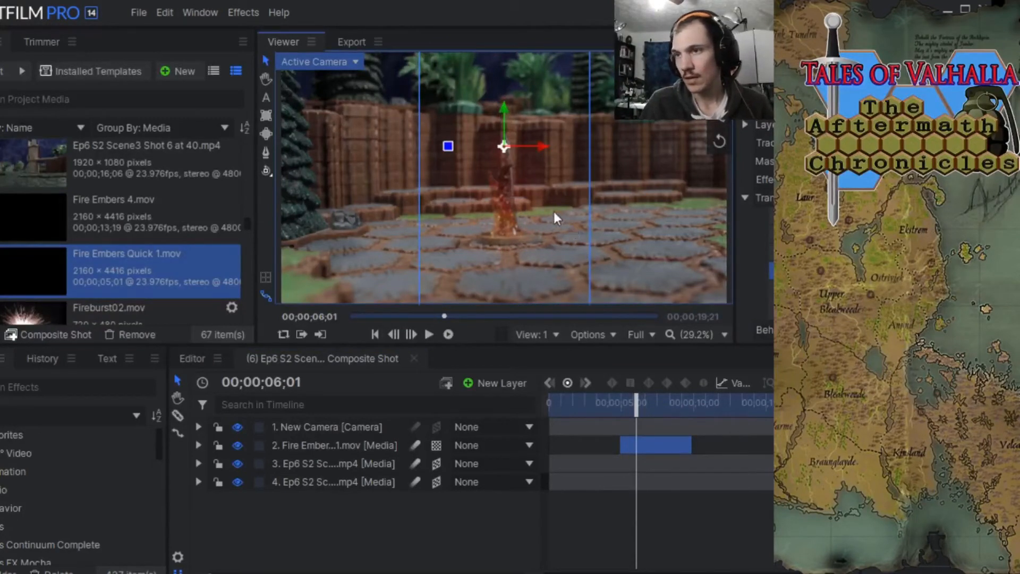
Make the fire embers layer a 3D plane at a slightly smaller scale and save the project.
{"action": "left_click", "coordinate": [435, 448]}
{"action": "left_click", "coordinate": [463, 486]}
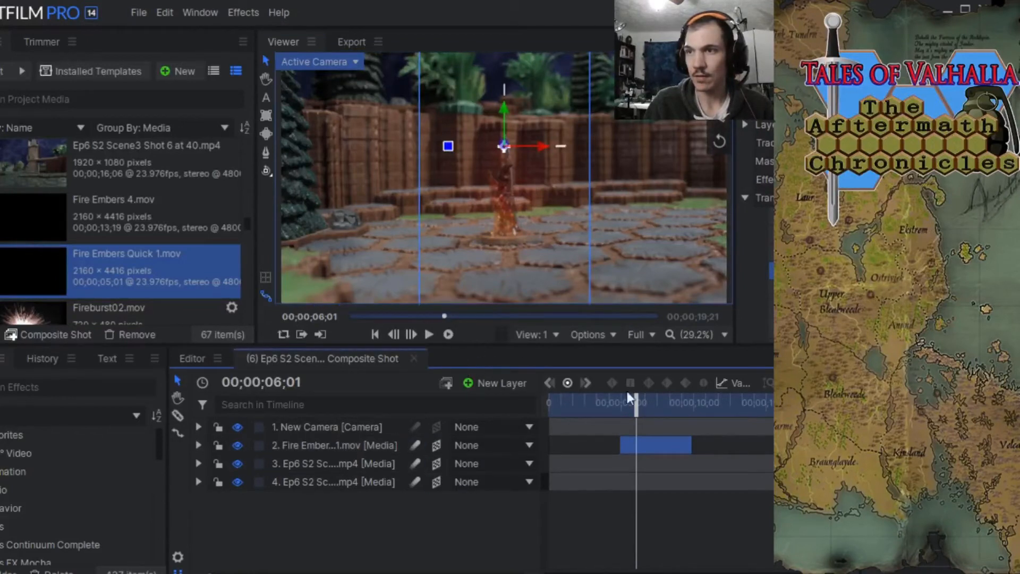
{"action": "left_click_drag", "start_coordinate": [636, 412], "coordinate": [642, 409]}
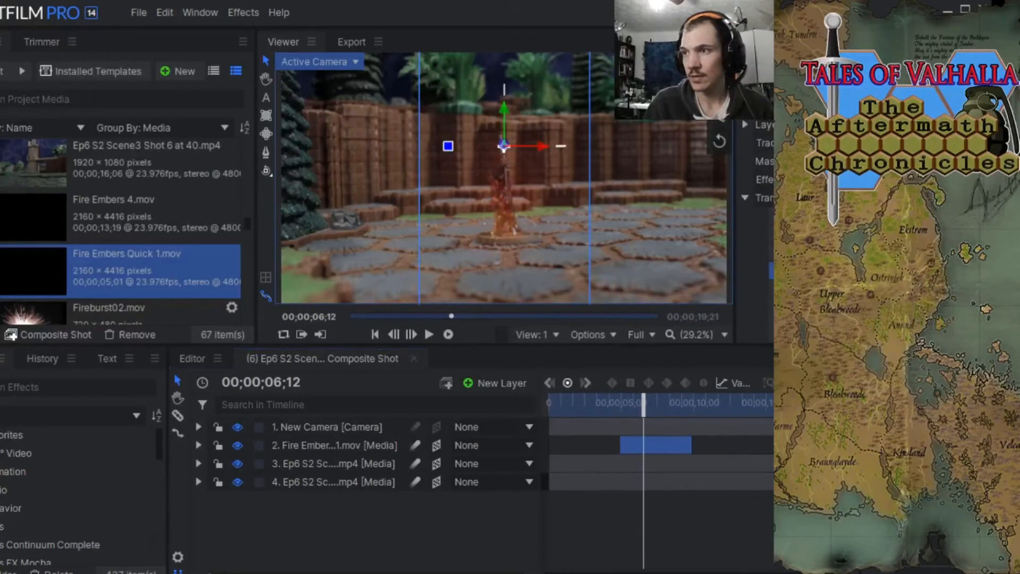
{"action": "key", "text": "Return"}
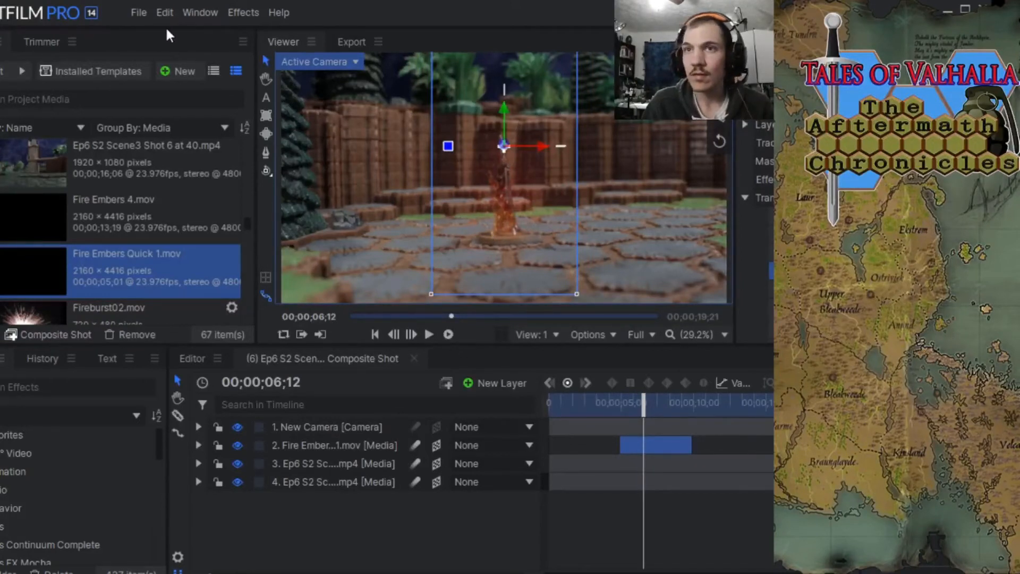
{"action": "left_click", "coordinate": [139, 12]}
{"action": "left_click", "coordinate": [166, 105]}
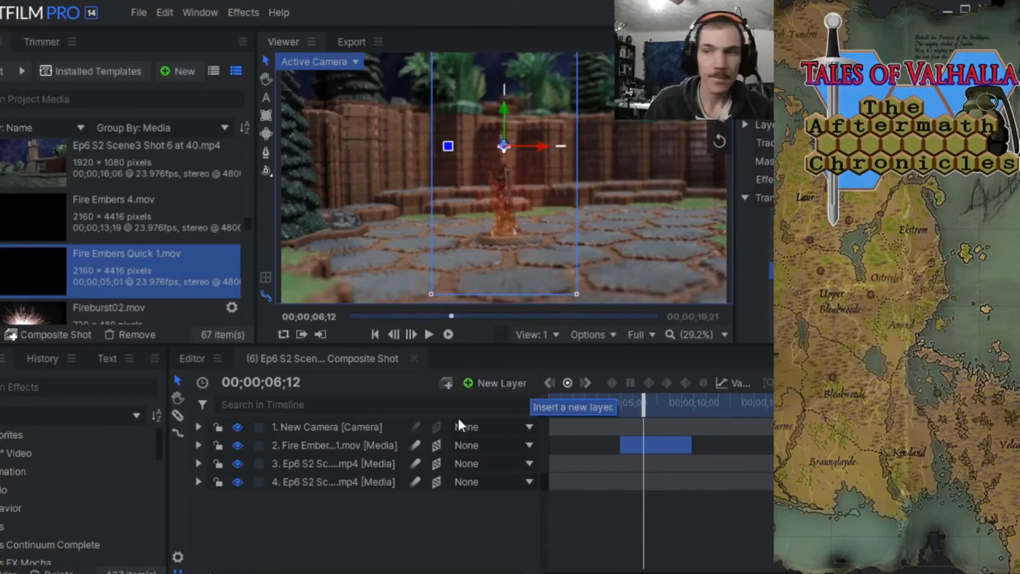
Step back frame by frame to 00;00;05;20 and raise the fire embers layer slightly above the figure's base.
{"action": "left_click", "coordinate": [392, 334]}
{"action": "left_click", "coordinate": [392, 334]}
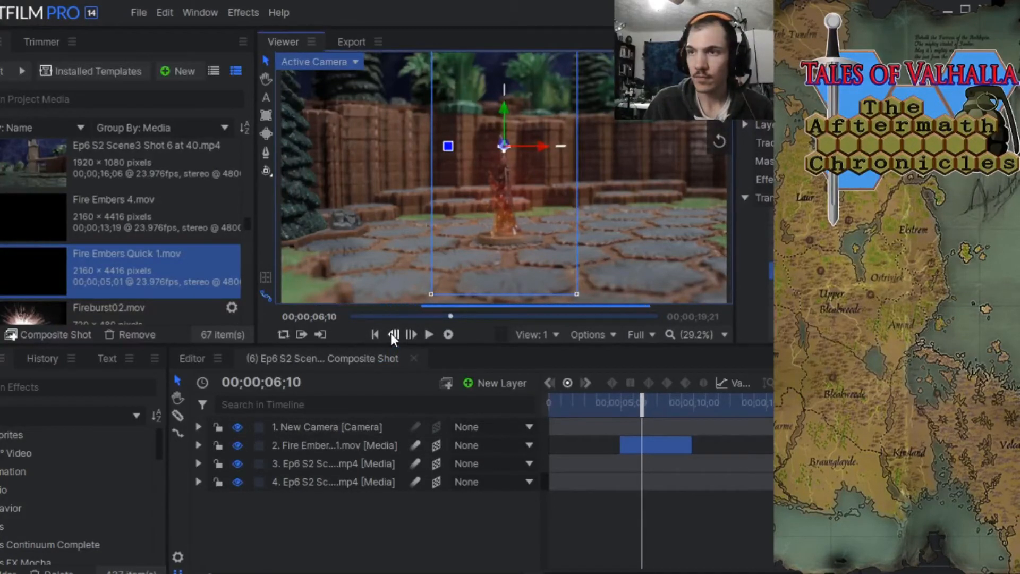
{"action": "left_click", "coordinate": [391, 334]}
{"action": "left_click", "coordinate": [392, 334]}
{"action": "left_click", "coordinate": [392, 335]}
{"action": "left_click", "coordinate": [392, 334]}
{"action": "left_click", "coordinate": [392, 334]}
{"action": "left_click", "coordinate": [392, 335]}
{"action": "left_click", "coordinate": [392, 334]}
{"action": "left_click", "coordinate": [392, 334]}
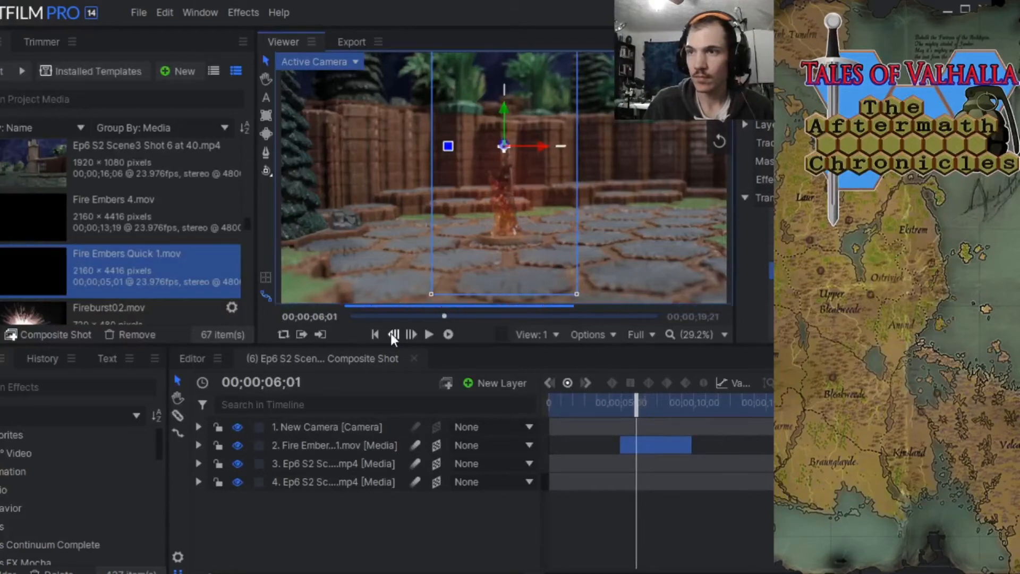
{"action": "left_click", "coordinate": [392, 334]}
{"action": "left_click", "coordinate": [392, 334]}
{"action": "left_click", "coordinate": [392, 334]}
{"action": "left_click", "coordinate": [391, 334]}
{"action": "left_click", "coordinate": [392, 334]}
{"action": "scroll", "coordinate": [502, 238], "scroll_direction": "up", "scroll_amount": 4}
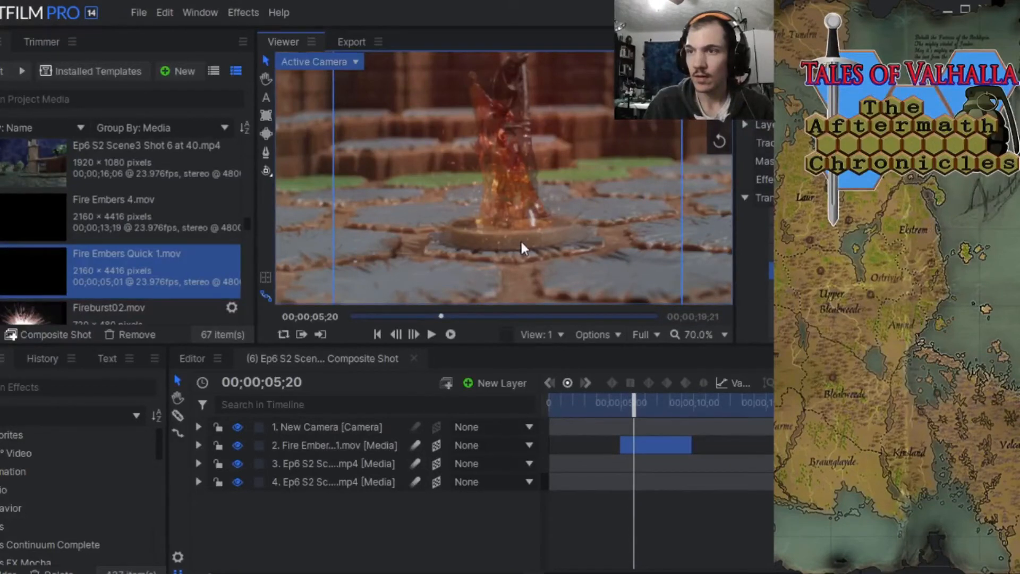
{"action": "scroll", "coordinate": [521, 240], "scroll_direction": "down", "scroll_amount": 2}
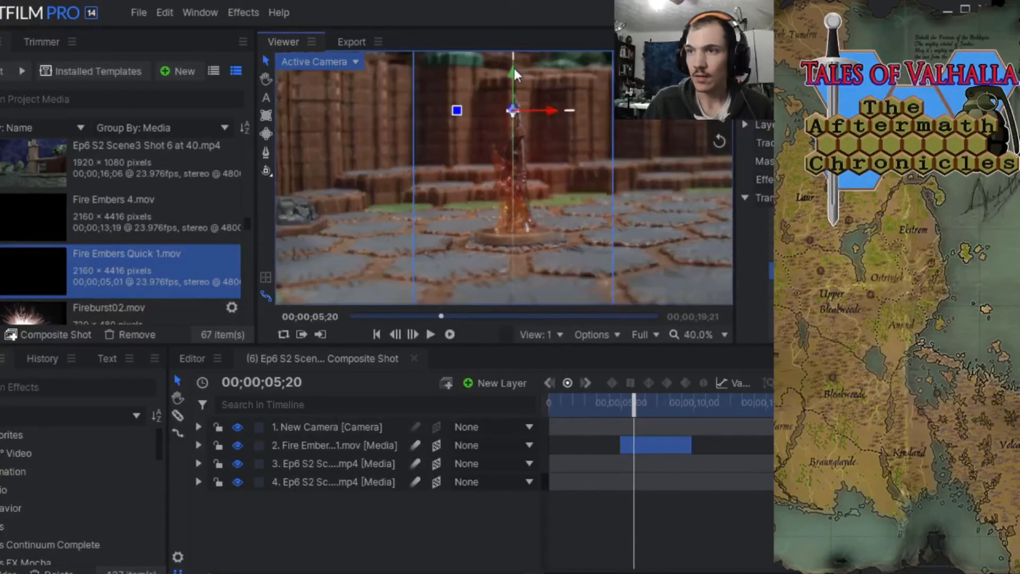
{"action": "left_click_drag", "start_coordinate": [514, 69], "coordinate": [514, 62]}
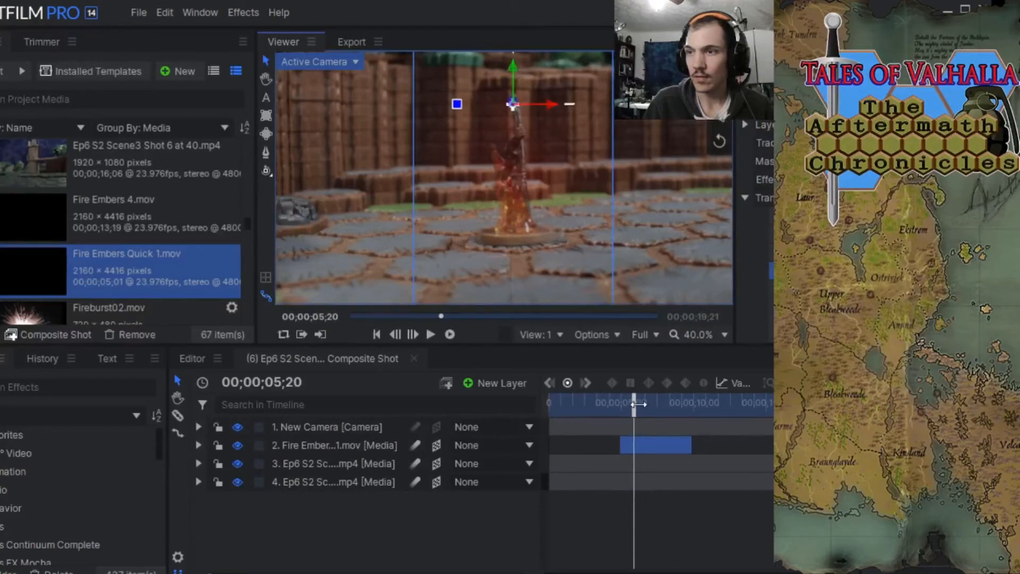
Move the fire embers layer to start at 00;00;10;00 and check the embers around the figure at 00;00;11;11.
{"action": "left_click_drag", "start_coordinate": [638, 404], "coordinate": [617, 399]}
{"action": "left_click_drag", "start_coordinate": [628, 398], "coordinate": [687, 406]}
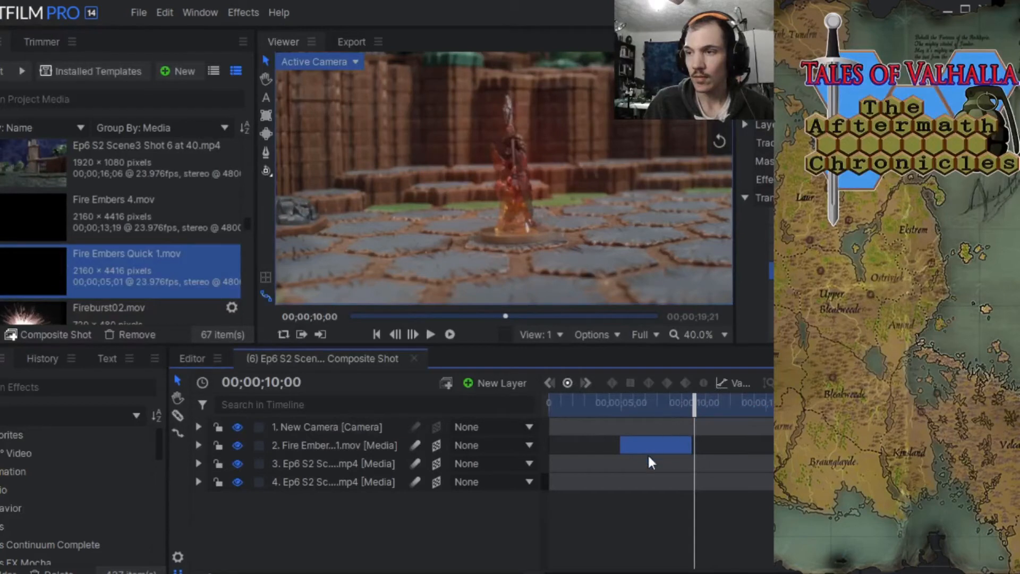
{"action": "left_click_drag", "start_coordinate": [652, 447], "coordinate": [719, 444]}
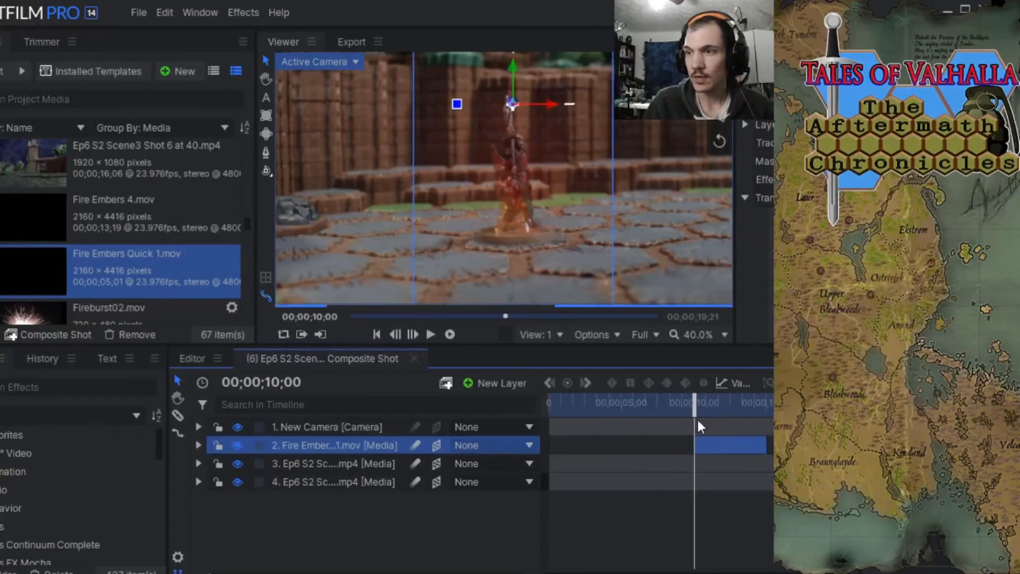
{"action": "mouse_move", "coordinate": [695, 413]}
{"action": "left_mouse_down"}
{"action": "mouse_move", "coordinate": [740, 411]}
{"action": "mouse_move", "coordinate": [688, 413]}
{"action": "left_mouse_up"}
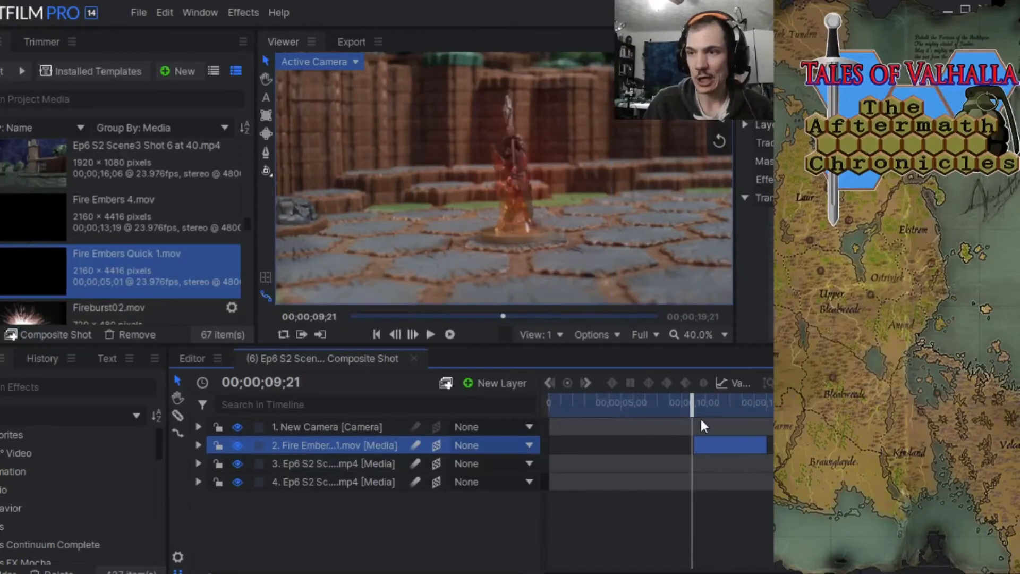
{"action": "scroll", "coordinate": [543, 186], "scroll_direction": "down", "scroll_amount": 2}
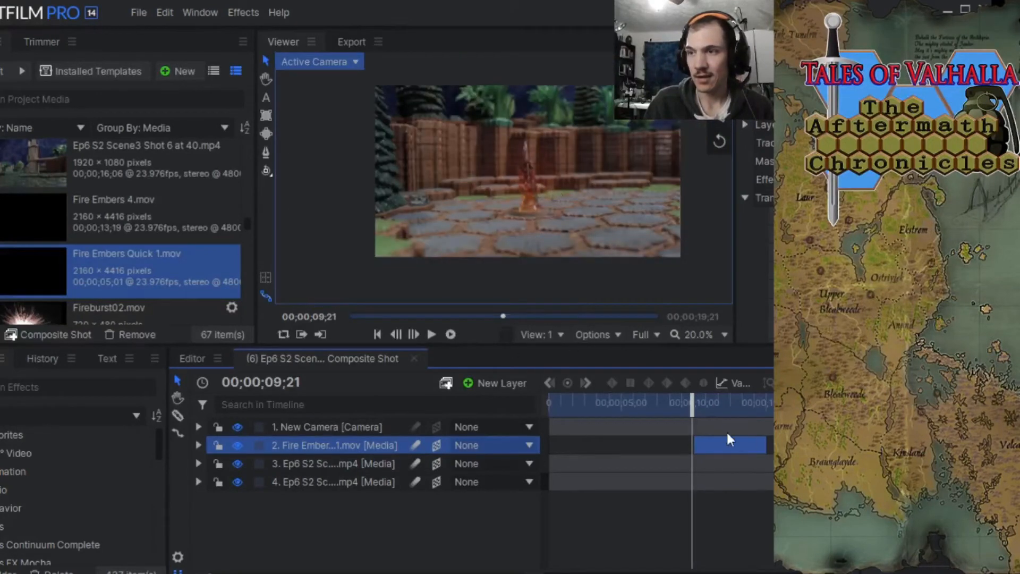
{"action": "left_click_drag", "start_coordinate": [692, 410], "coordinate": [716, 410]}
{"action": "scroll", "coordinate": [529, 219], "scroll_direction": "up", "scroll_amount": 1}
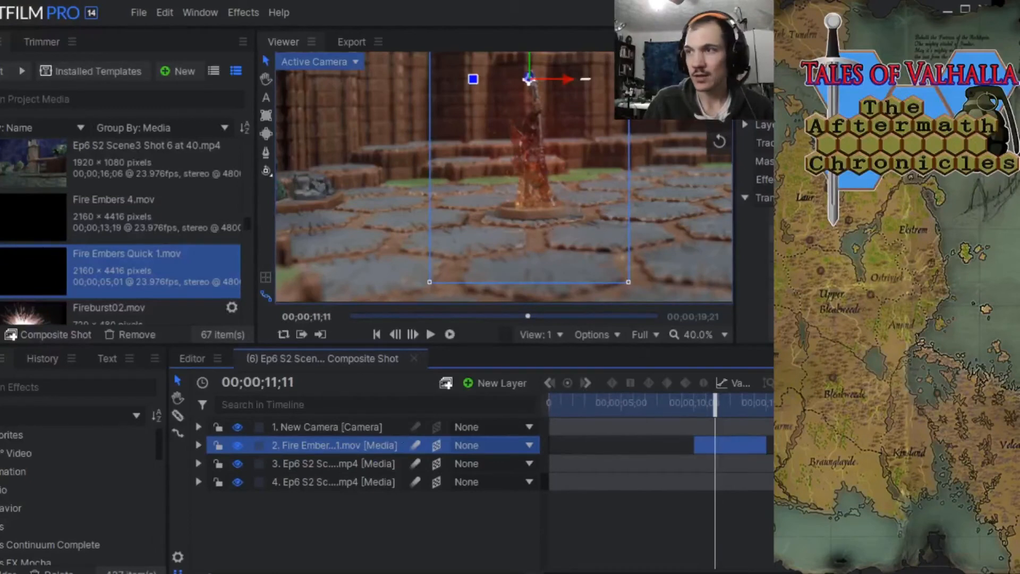
Find the Color Balance effect, mark it as a favorite and apply it to the fire embers layer.
{"action": "left_click", "coordinate": [745, 197]}
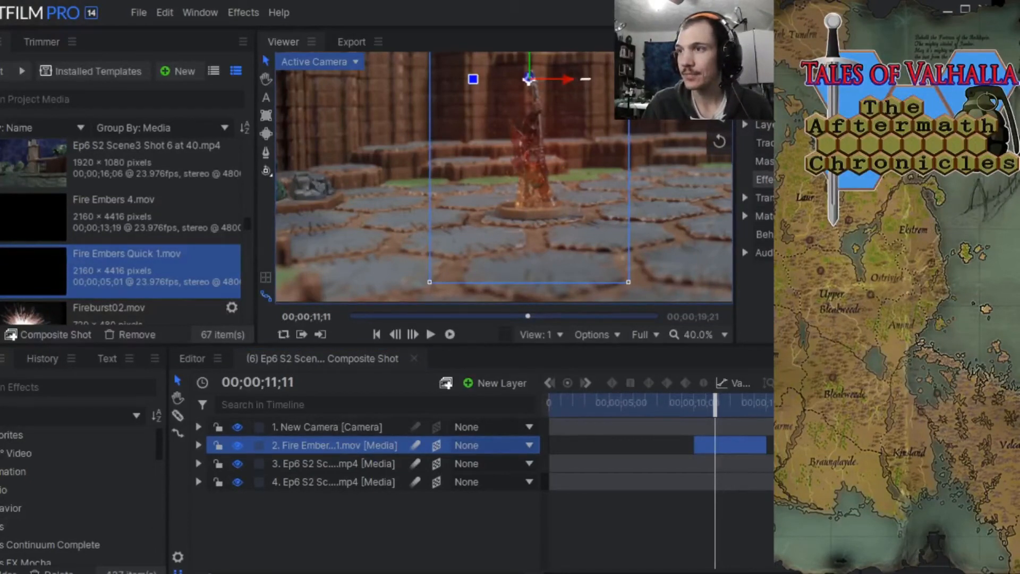
{"action": "left_click", "coordinate": [62, 390]}
{"action": "type", "text": "color"}
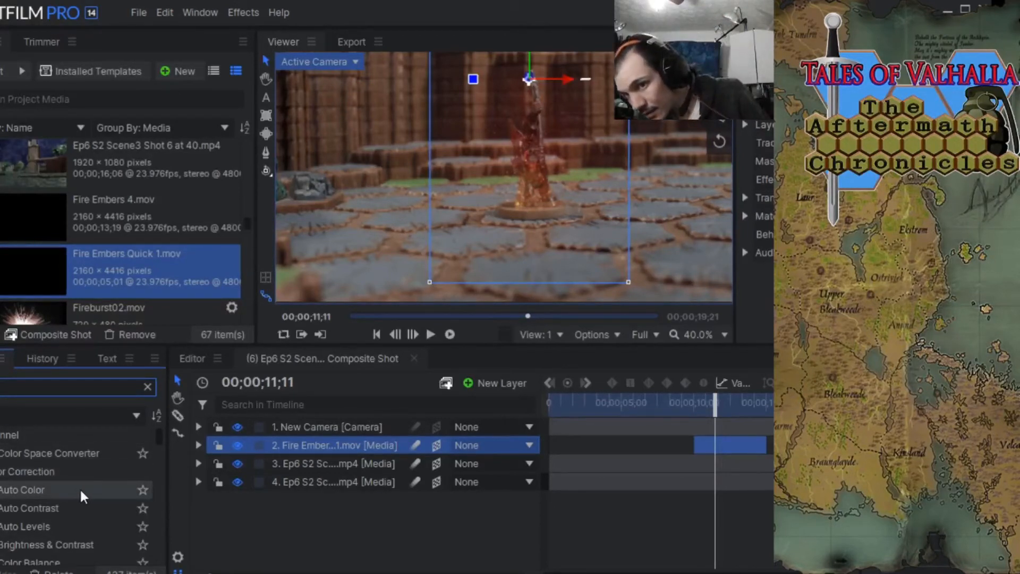
{"action": "scroll", "coordinate": [78, 490], "scroll_direction": "down", "scroll_amount": 1}
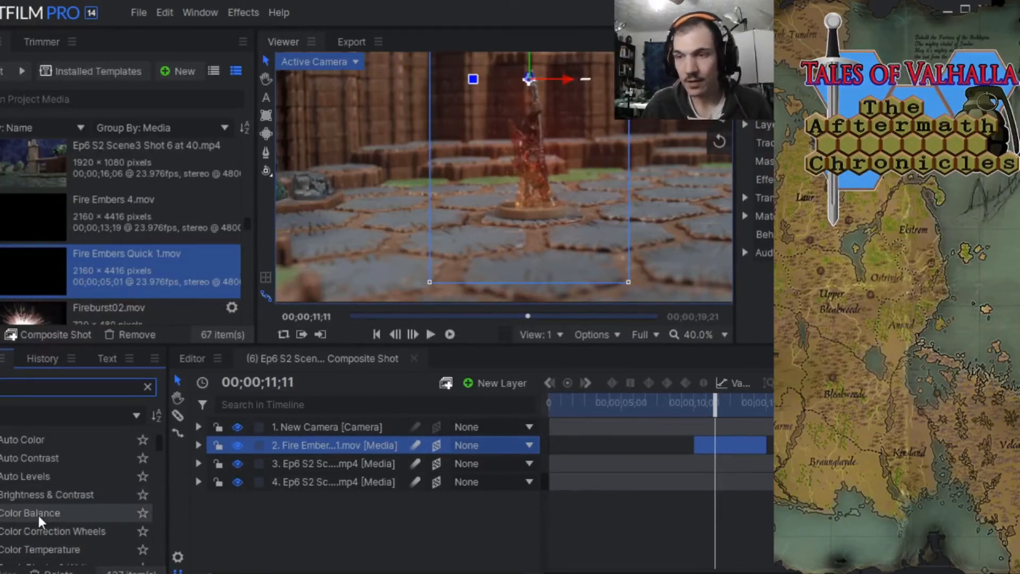
{"action": "left_click", "coordinate": [144, 512]}
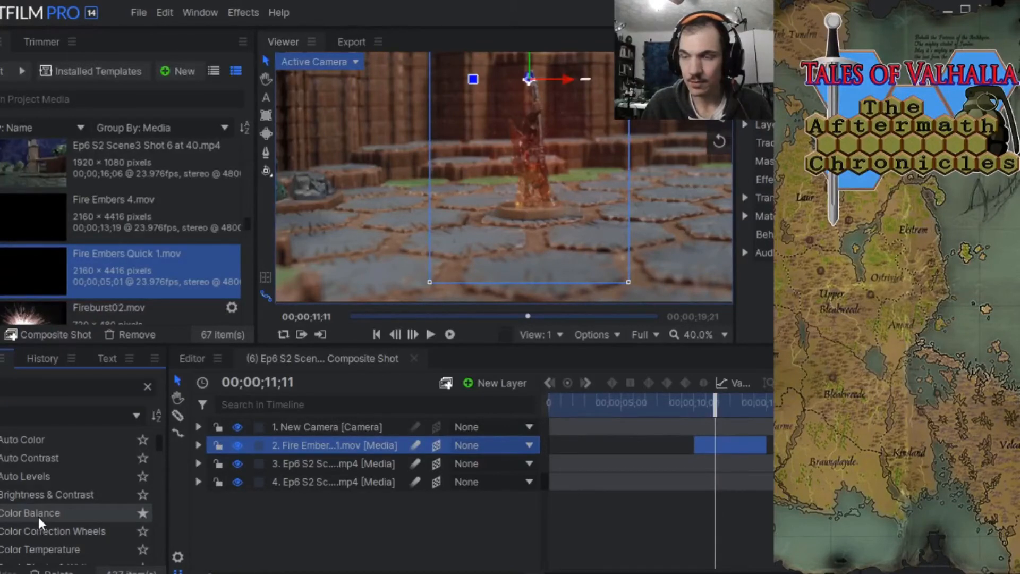
{"action": "left_click_drag", "start_coordinate": [38, 517], "coordinate": [257, 464]}
{"action": "left_click_drag", "start_coordinate": [306, 443], "coordinate": [310, 441]}
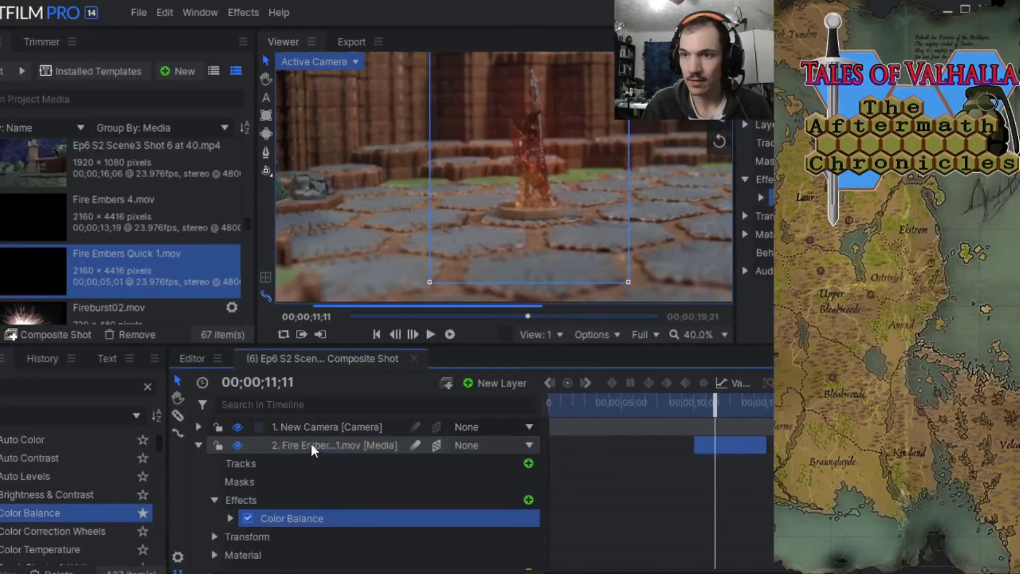
Examine the Color Balance effect's Shadows settings on the fire embers layer, leaving the layer's properties collapsed.
{"action": "left_click", "coordinate": [760, 197]}
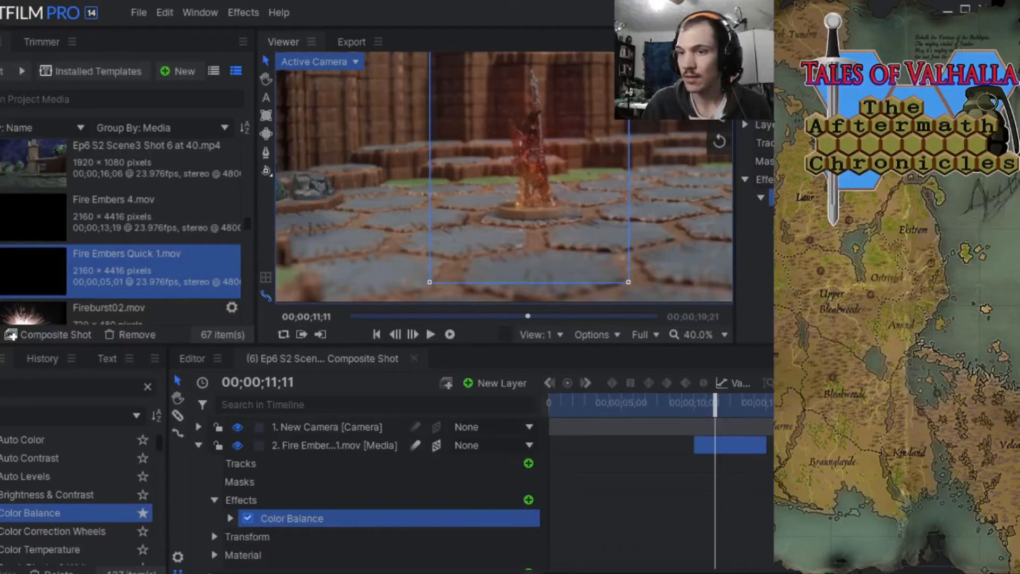
{"action": "left_click", "coordinate": [230, 518]}
{"action": "scroll", "coordinate": [374, 512], "scroll_direction": "down", "scroll_amount": 3}
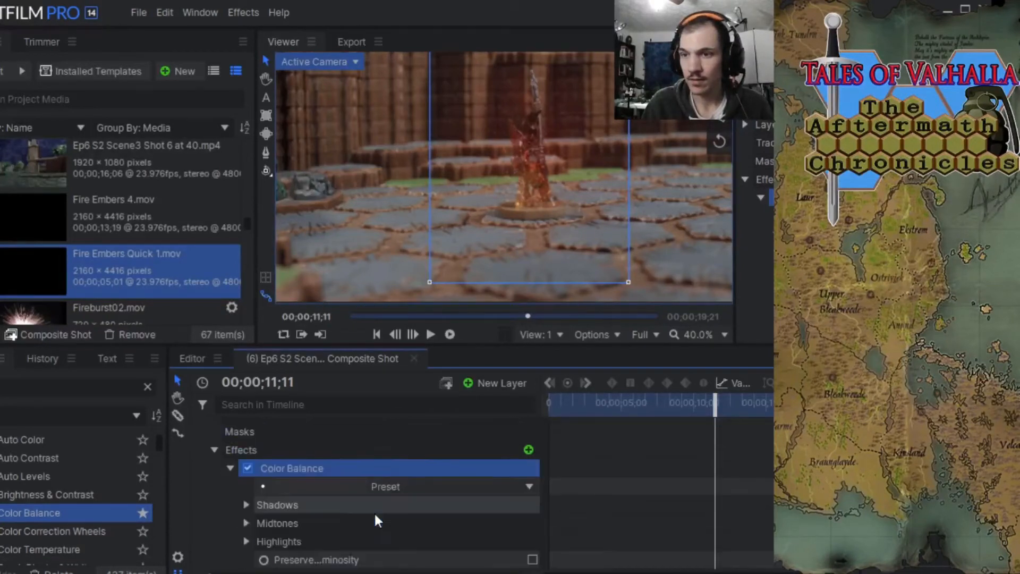
{"action": "left_click", "coordinate": [247, 455]}
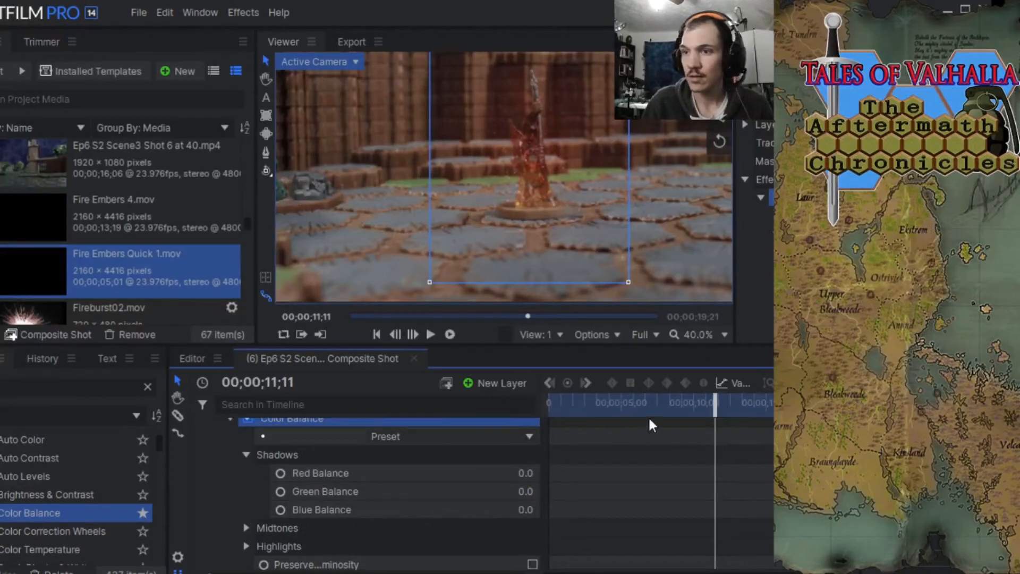
{"action": "scroll", "coordinate": [239, 470], "scroll_direction": "up", "scroll_amount": 3}
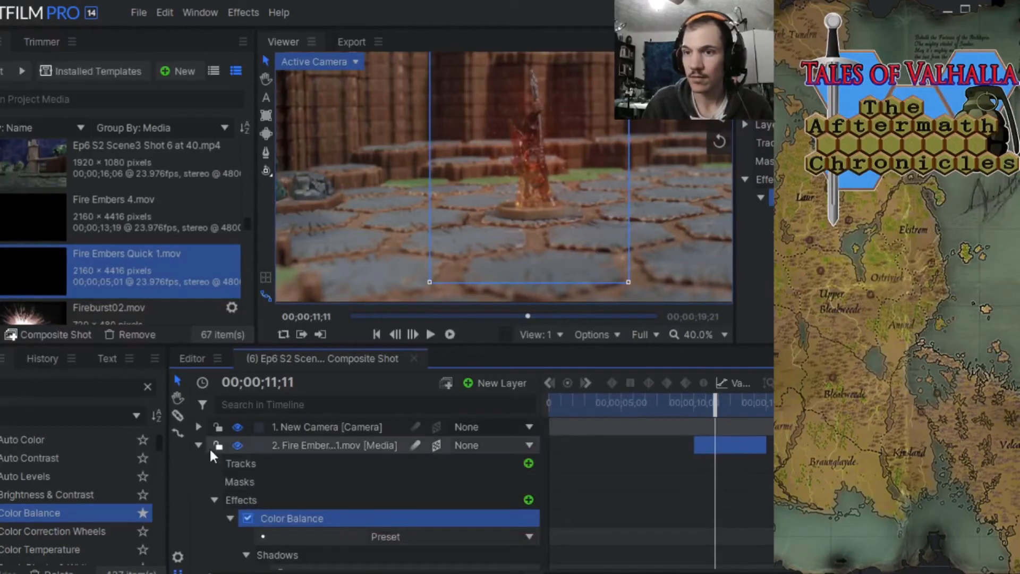
{"action": "left_click", "coordinate": [215, 500]}
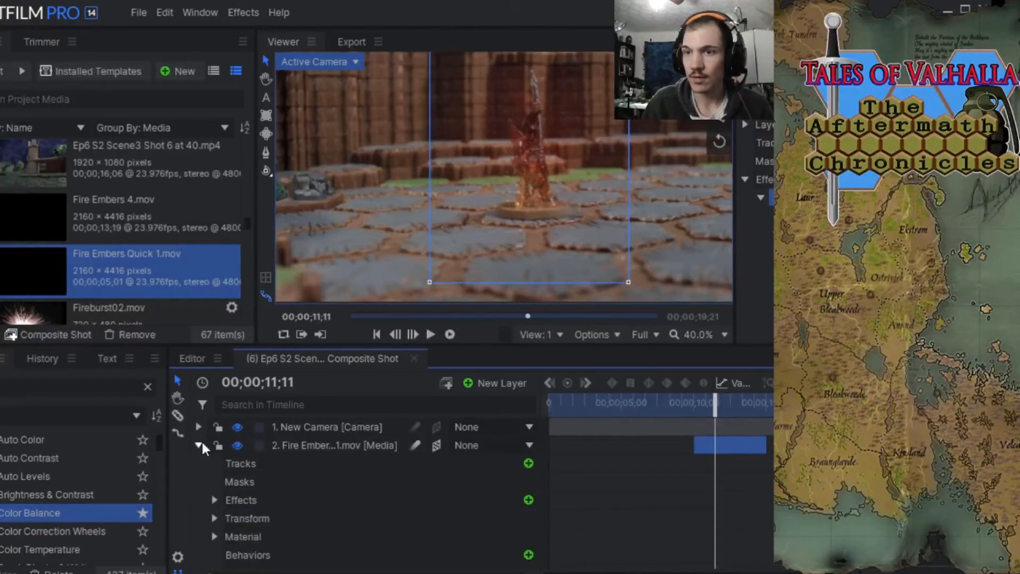
{"action": "left_click", "coordinate": [198, 445]}
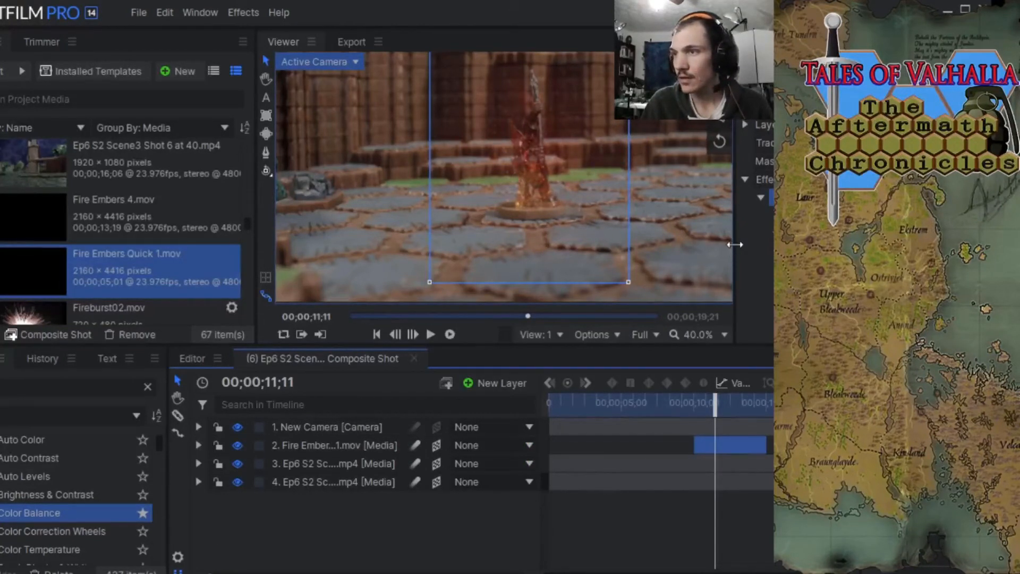
Try Color Balance shadow values of 72 red, -54 green and -28 blue on the fire embers layer.
{"action": "left_click_drag", "start_coordinate": [735, 244], "coordinate": [650, 243]}
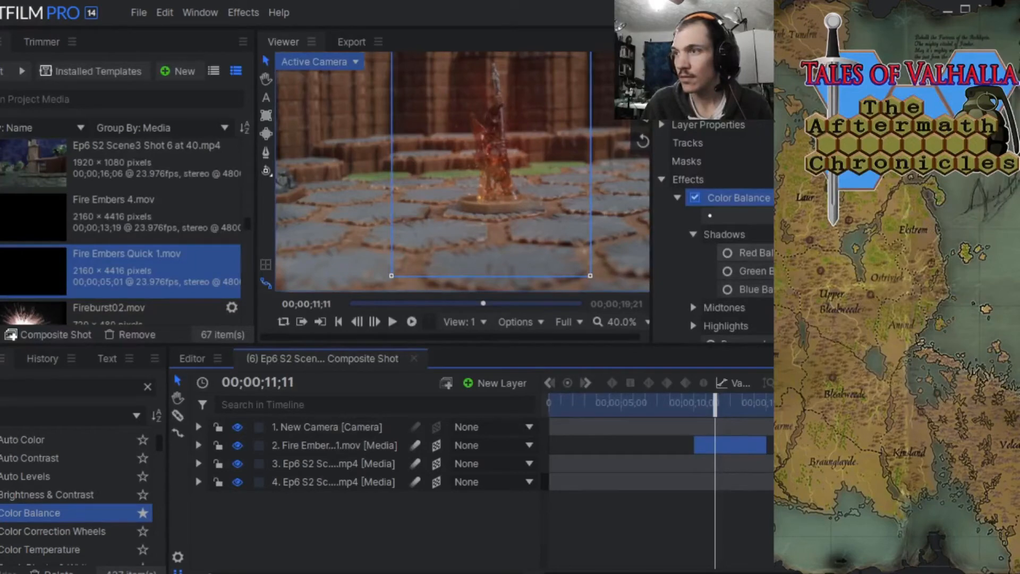
{"action": "left_click_drag", "start_coordinate": [654, 235], "coordinate": [720, 228]}
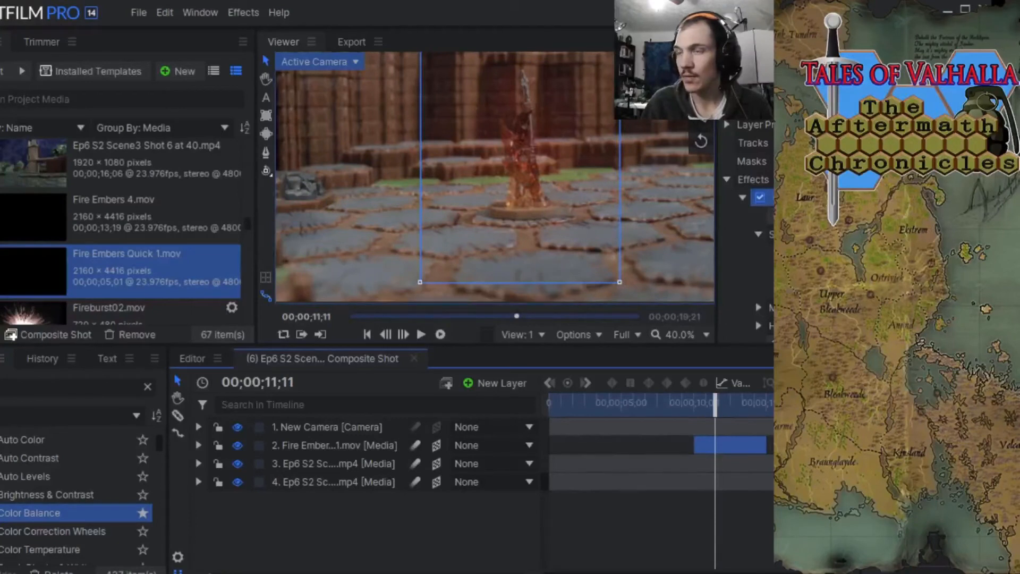
{"action": "left_click", "coordinate": [883, 252]}
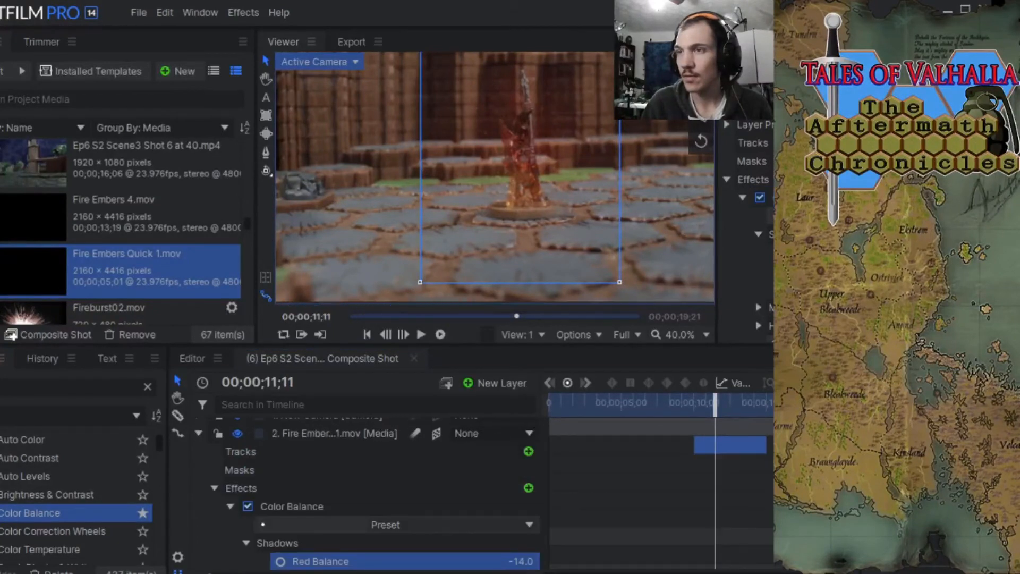
{"action": "left_click_drag", "start_coordinate": [882, 252], "coordinate": [928, 252]}
{"action": "left_click", "coordinate": [883, 270]}
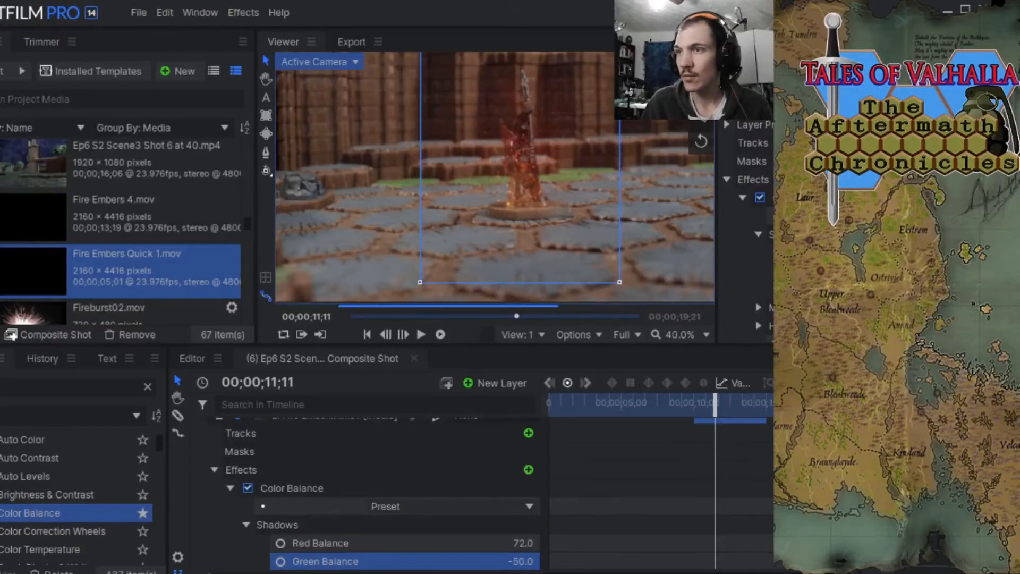
{"action": "left_click_drag", "start_coordinate": [846, 271], "coordinate": [868, 289]}
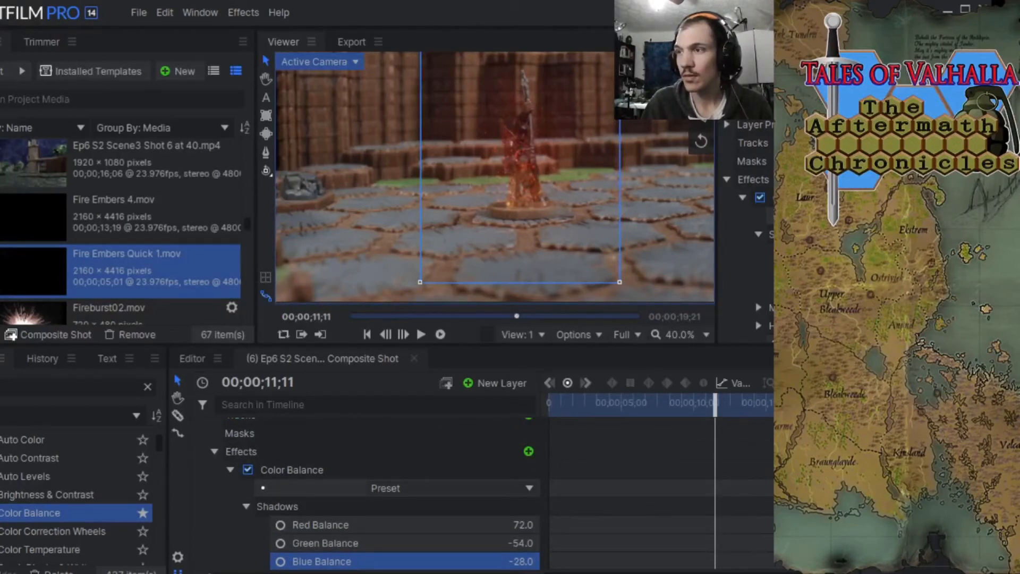
Raise the embers' shadow Red, Green and Blue Balance to 100 each and collapse the layer's properties.
{"action": "left_click_drag", "start_coordinate": [853, 271], "coordinate": [935, 271]}
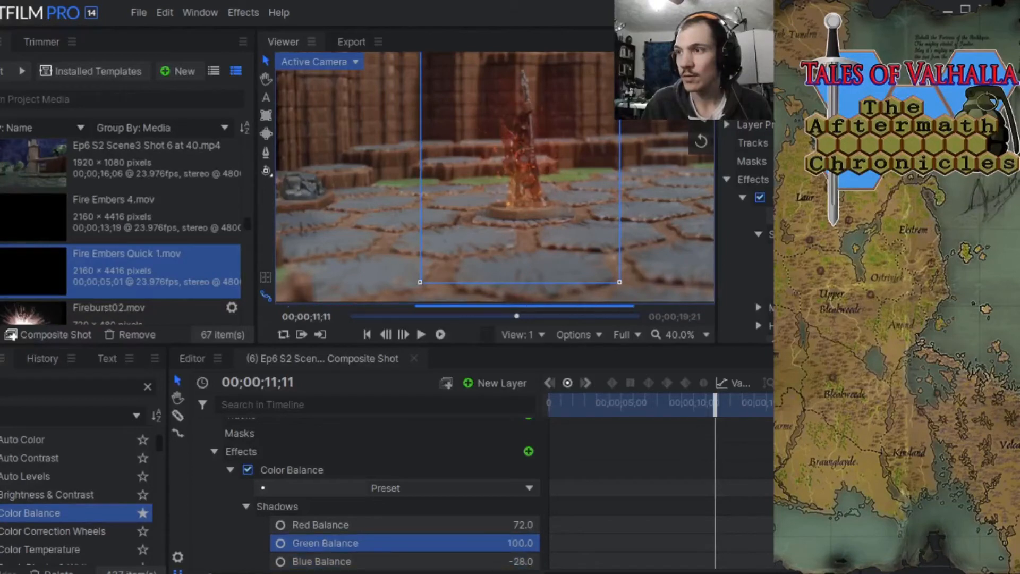
{"action": "left_click_drag", "start_coordinate": [854, 252], "coordinate": [869, 253]}
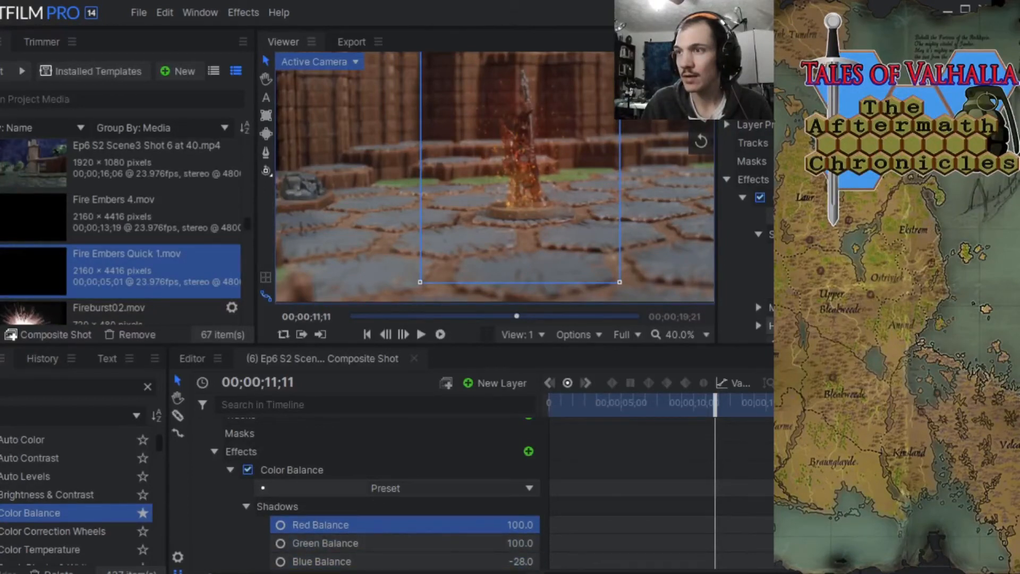
{"action": "left_click_drag", "start_coordinate": [853, 289], "coordinate": [922, 290]}
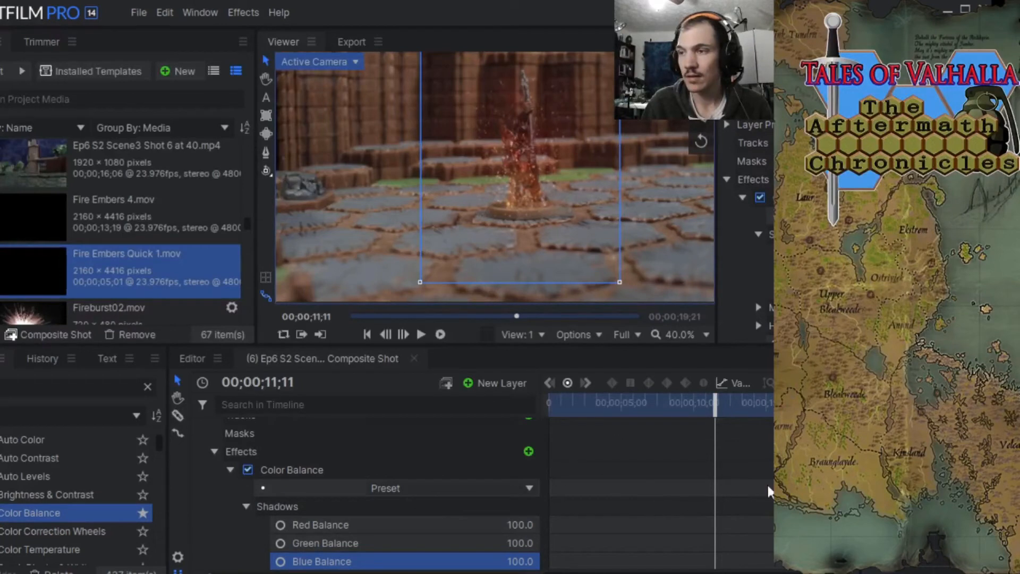
{"action": "scroll", "coordinate": [372, 482], "scroll_direction": "up", "scroll_amount": 2}
{"action": "left_click", "coordinate": [200, 447]}
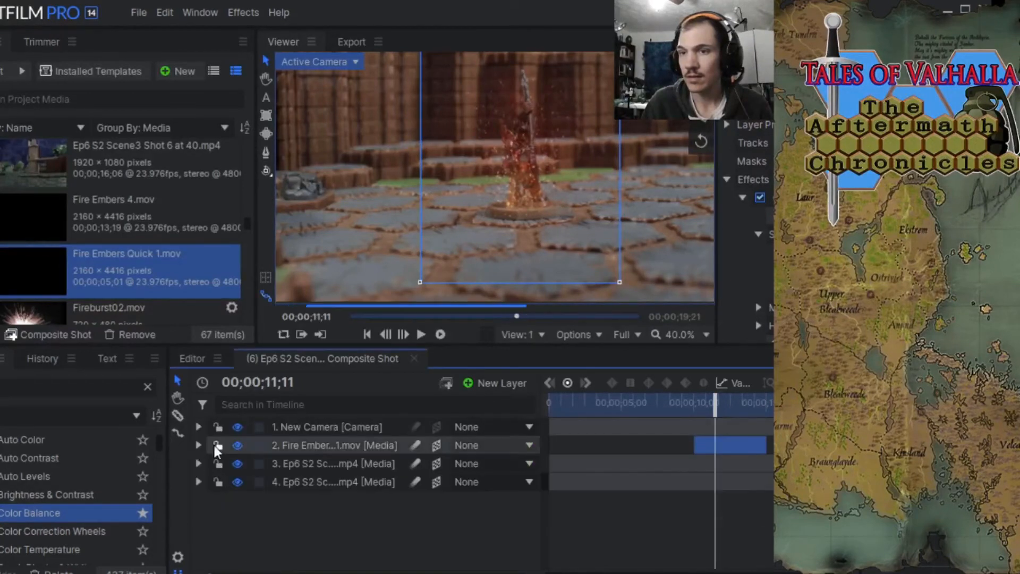
At 00;00;11;02, set the embers' shadow Green Balance to -18 and Blue Balance to -60.
{"action": "mouse_move", "coordinate": [715, 407]}
{"action": "left_mouse_down"}
{"action": "mouse_move", "coordinate": [701, 408]}
{"action": "mouse_move", "coordinate": [710, 409]}
{"action": "left_mouse_up"}
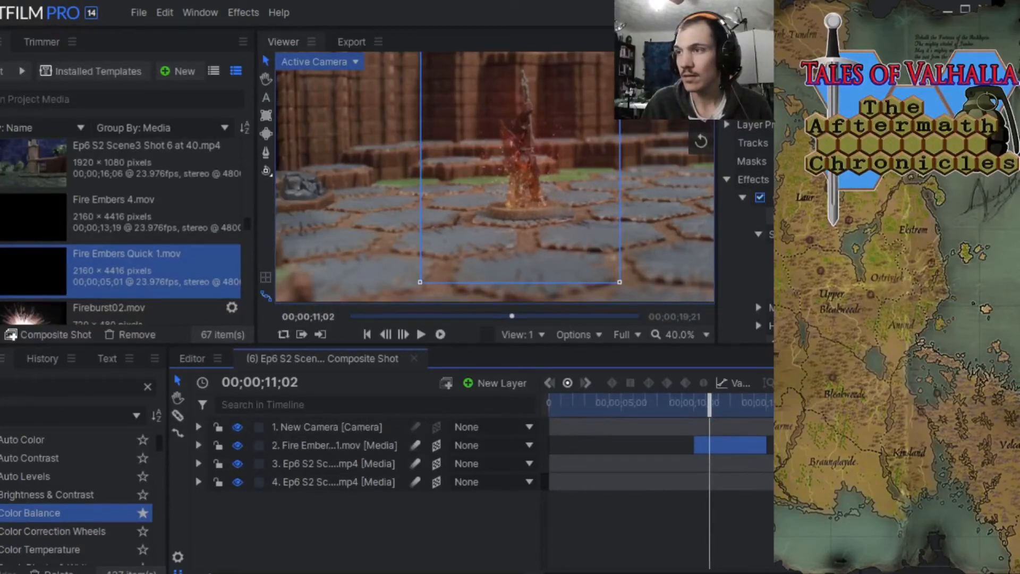
{"action": "left_click", "coordinate": [973, 270]}
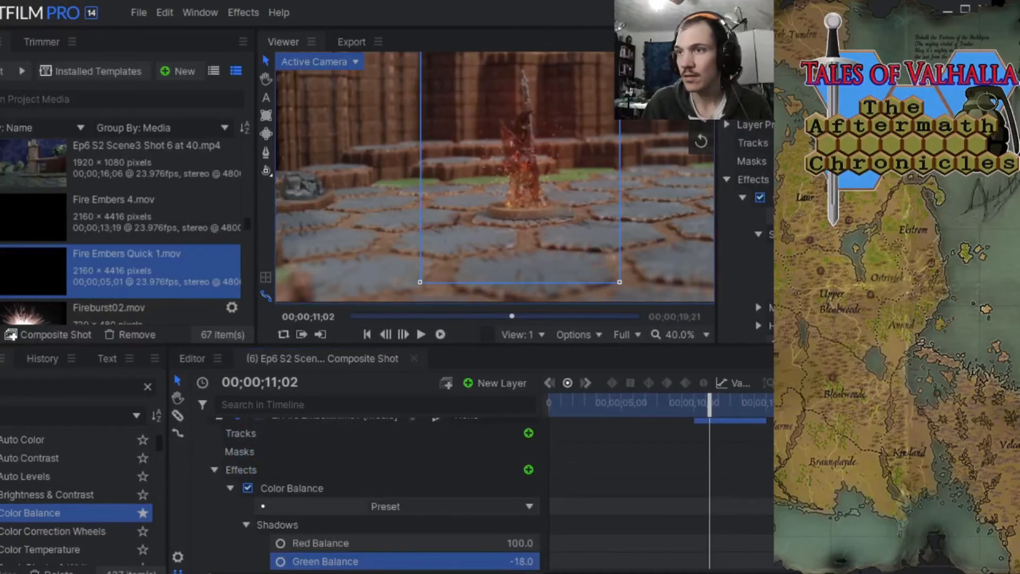
{"action": "key", "text": "Down"}
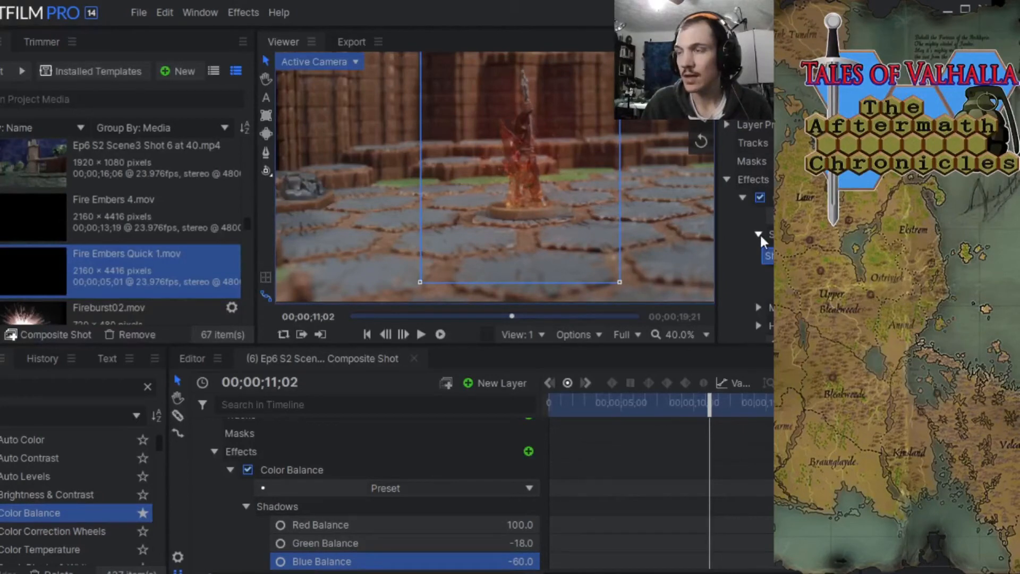
Examine the embers' Midtones, Highlights and luminosity-preservation settings, and compare the embers at 00;00;11;18 and 00;00;10;20.
{"action": "left_click", "coordinate": [759, 234]}
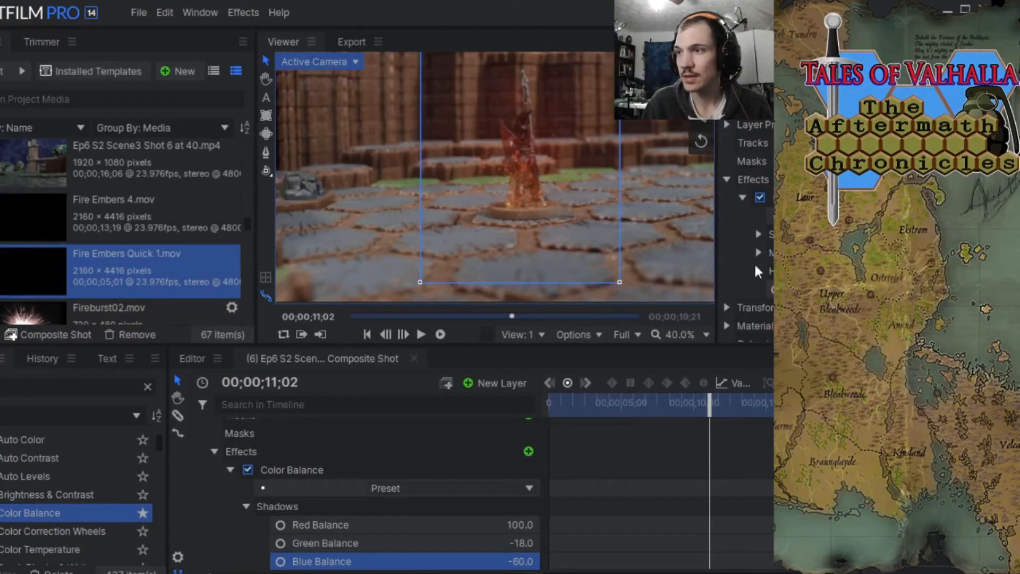
{"action": "left_click", "coordinate": [758, 253]}
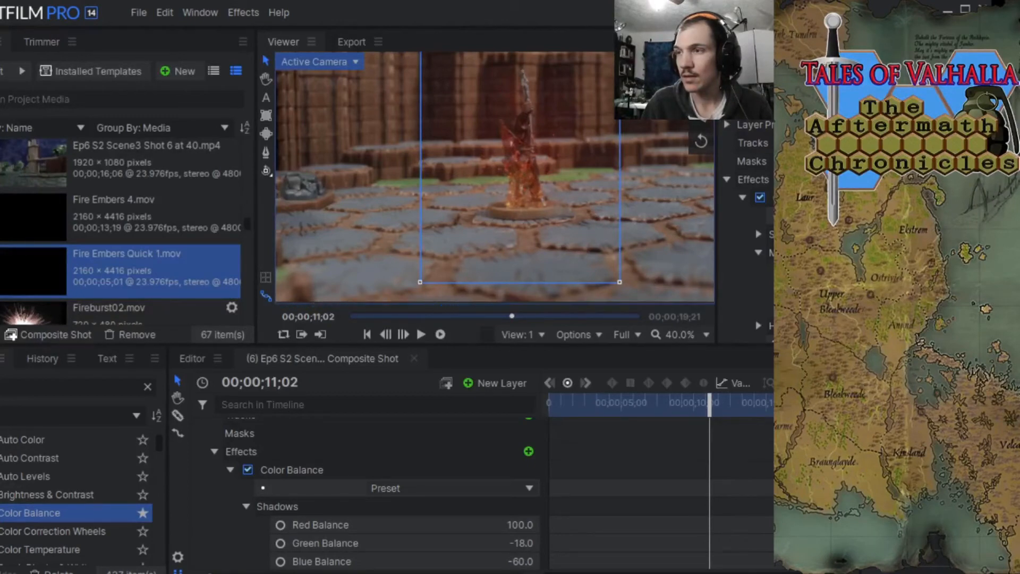
{"action": "left_click", "coordinate": [760, 253]}
{"action": "left_click", "coordinate": [759, 271]}
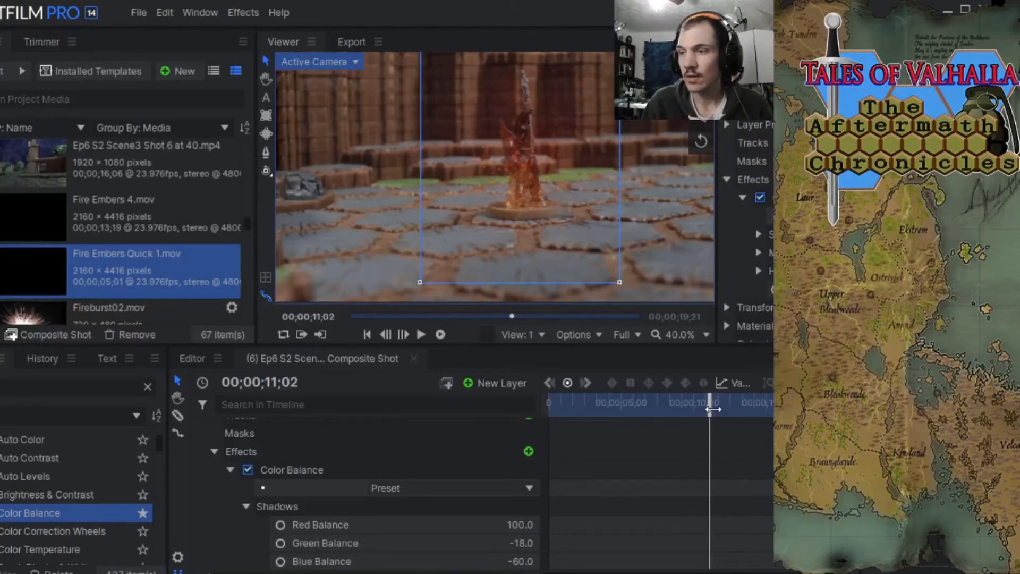
{"action": "mouse_move", "coordinate": [712, 409]}
{"action": "left_mouse_down"}
{"action": "mouse_move", "coordinate": [676, 408]}
{"action": "mouse_move", "coordinate": [735, 403]}
{"action": "mouse_move", "coordinate": [713, 405]}
{"action": "mouse_move", "coordinate": [723, 405]}
{"action": "left_mouse_up"}
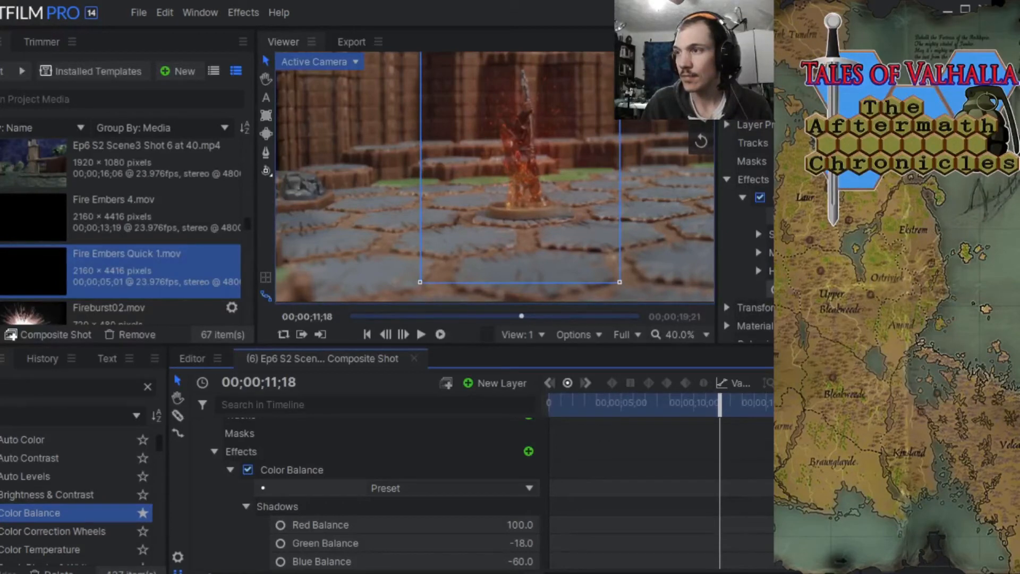
{"action": "scroll", "coordinate": [372, 489], "scroll_direction": "down", "scroll_amount": 3}
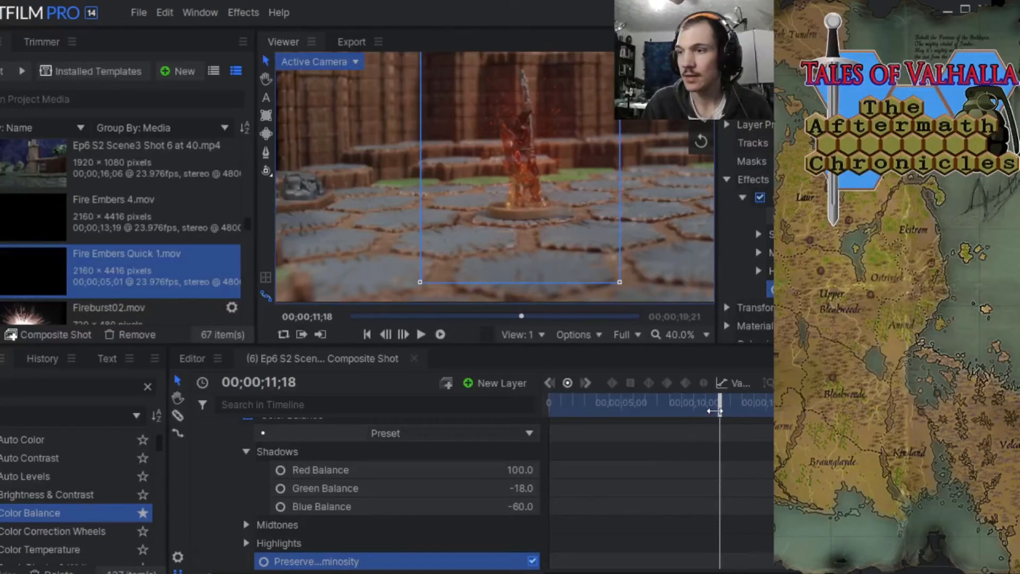
{"action": "mouse_move", "coordinate": [715, 411]}
{"action": "left_mouse_down"}
{"action": "mouse_move", "coordinate": [661, 411]}
{"action": "mouse_move", "coordinate": [729, 411]}
{"action": "mouse_move", "coordinate": [707, 411]}
{"action": "left_mouse_up"}
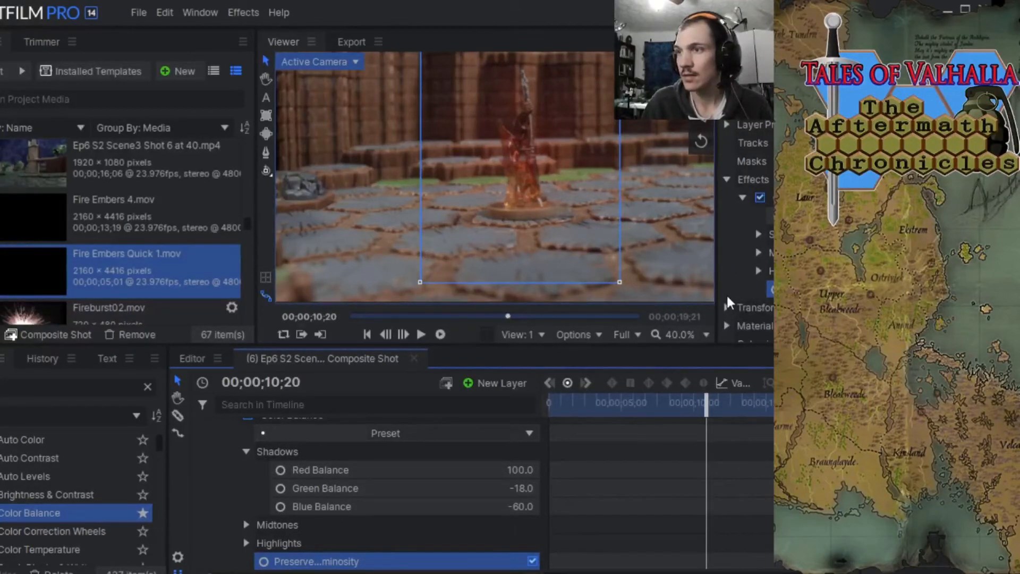
Examine the fire embers layer's Transform and Material properties at 00;00;10;20.
{"action": "left_click", "coordinate": [728, 307]}
{"action": "scroll", "coordinate": [767, 253], "scroll_direction": "down", "scroll_amount": 2}
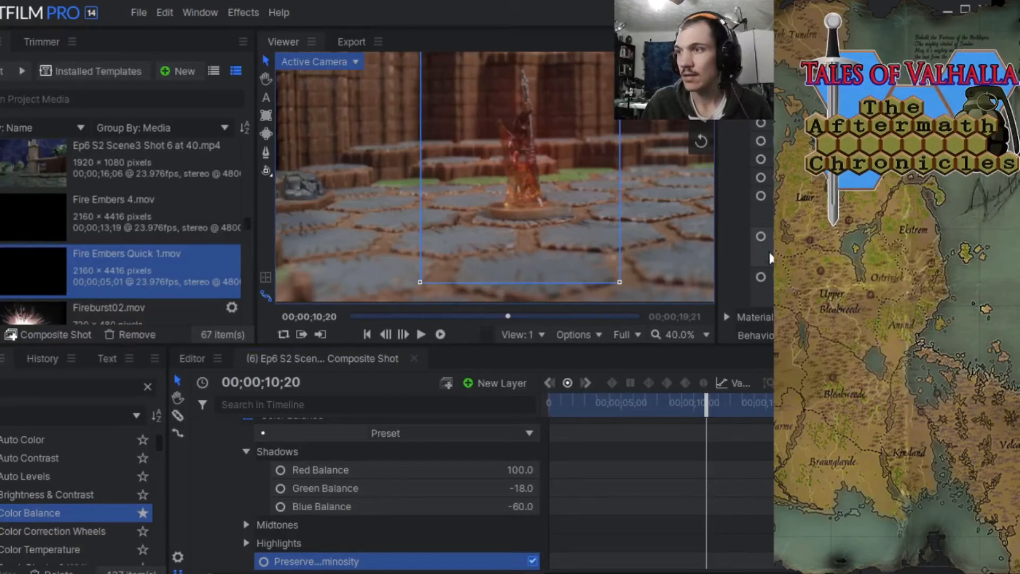
{"action": "scroll", "coordinate": [770, 257], "scroll_direction": "up", "scroll_amount": 3}
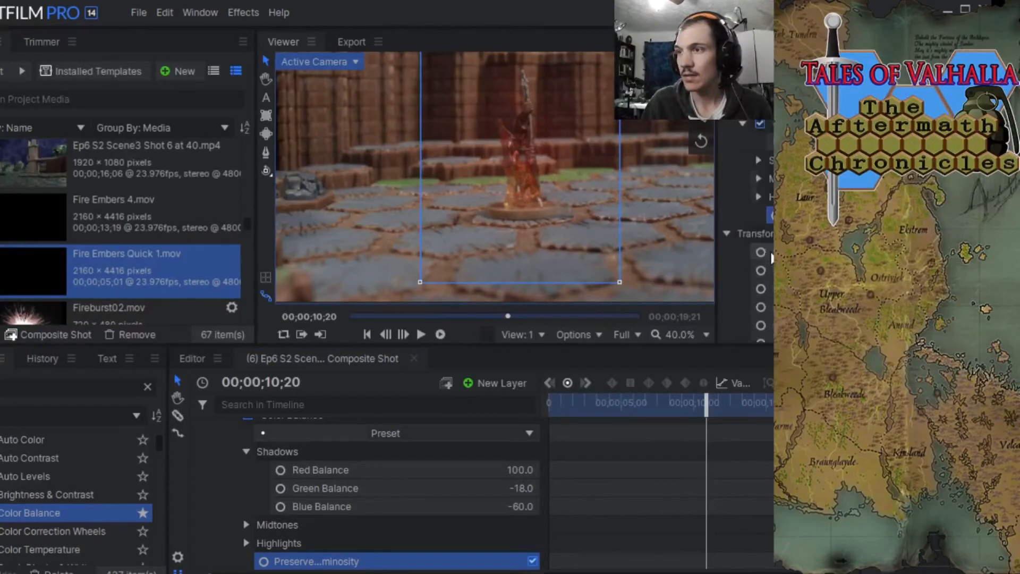
{"action": "left_click", "coordinate": [732, 236]}
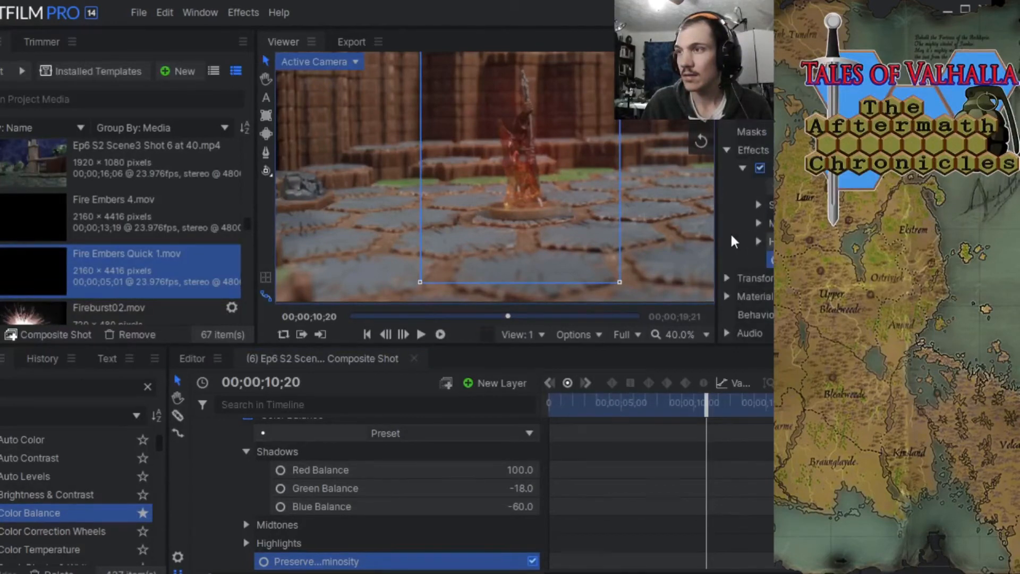
{"action": "left_click", "coordinate": [726, 279]}
{"action": "scroll", "coordinate": [726, 279], "scroll_direction": "down", "scroll_amount": 3}
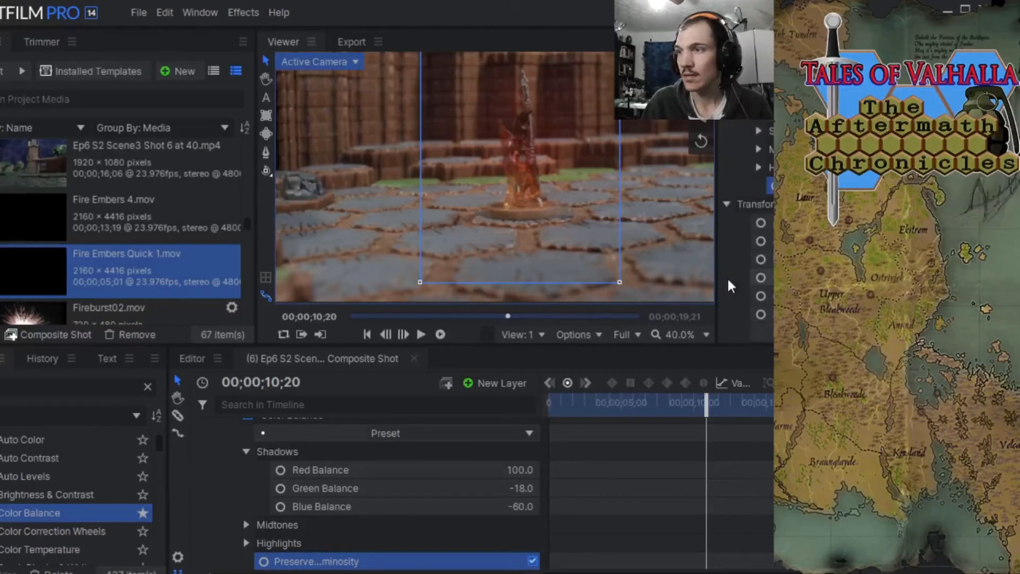
{"action": "left_click", "coordinate": [727, 204]}
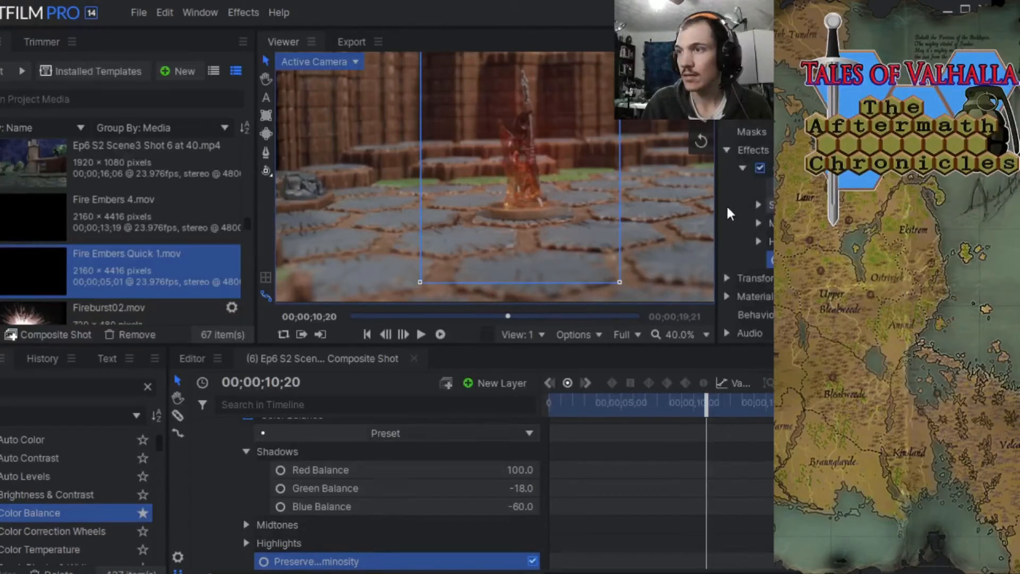
{"action": "left_click", "coordinate": [727, 296]}
{"action": "scroll", "coordinate": [745, 292], "scroll_direction": "down", "scroll_amount": 4}
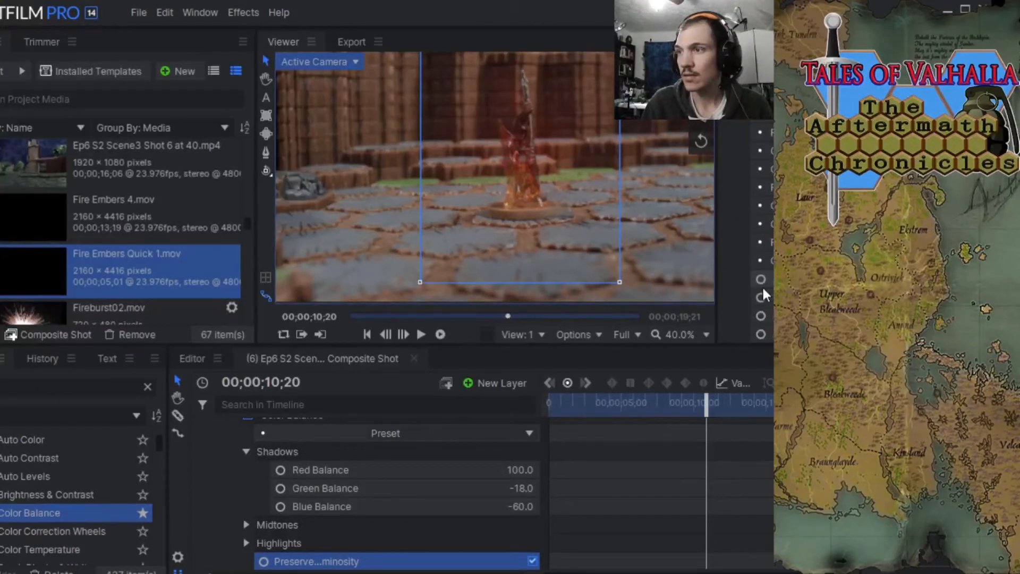
{"action": "scroll", "coordinate": [763, 293], "scroll_direction": "down", "scroll_amount": 2}
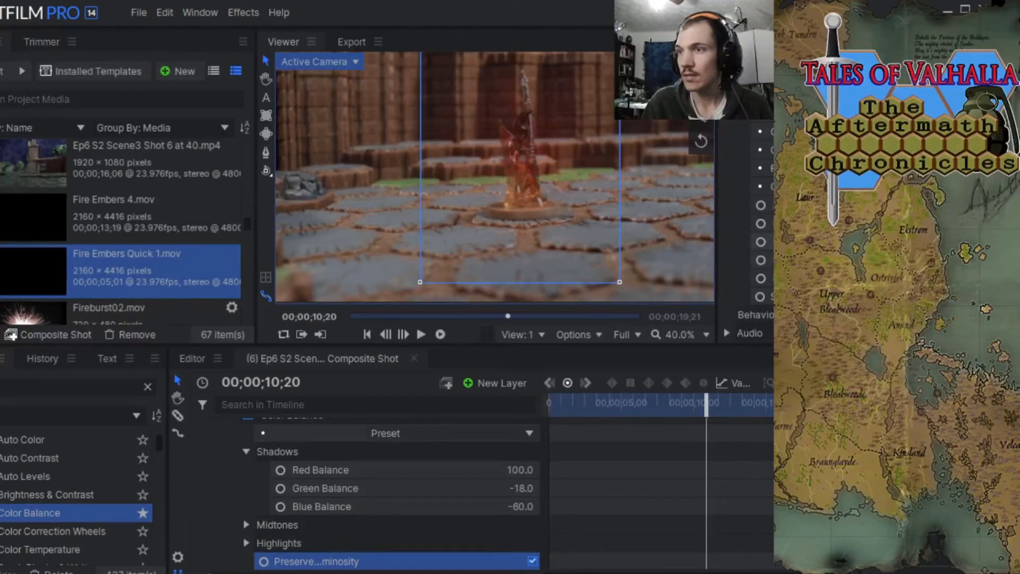
{"action": "left_click", "coordinate": [763, 242]}
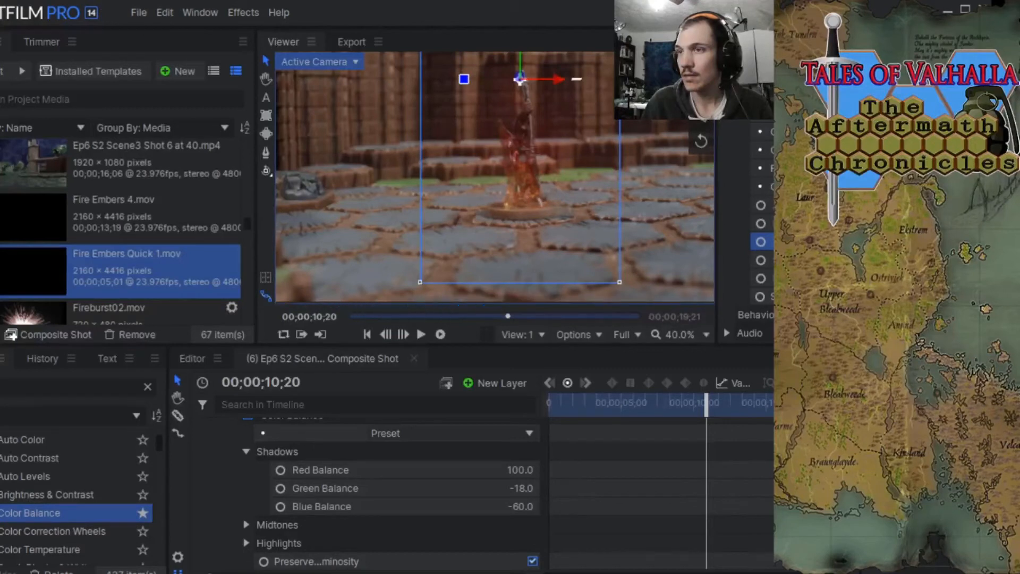
Collapse the embers layer, select the New Camera layer, frame the wider scene and play the shot from 00;00;00;19 to its end.
{"action": "mouse_move", "coordinate": [707, 399]}
{"action": "left_mouse_down"}
{"action": "mouse_move", "coordinate": [728, 399]}
{"action": "mouse_move", "coordinate": [717, 399]}
{"action": "left_mouse_up"}
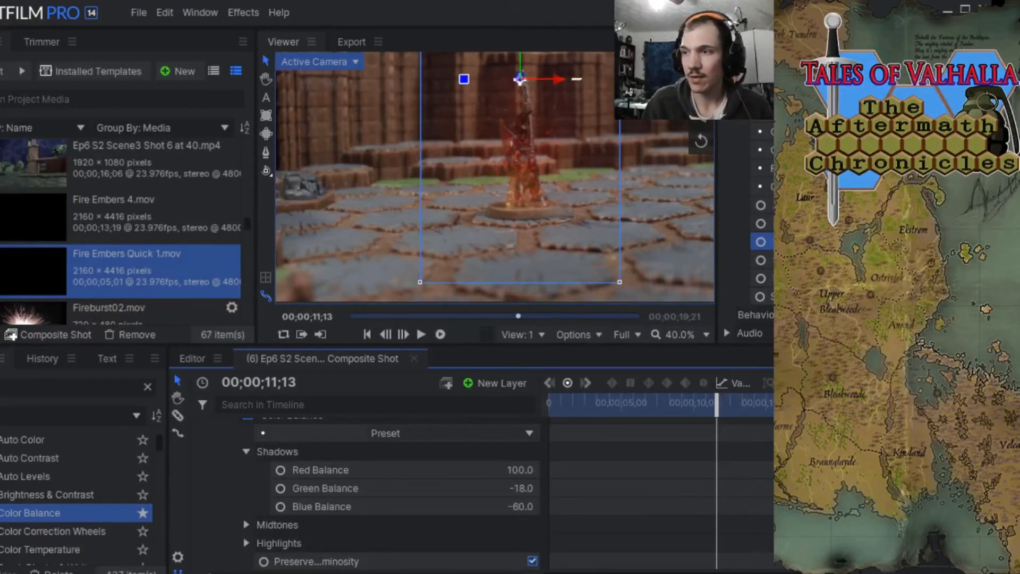
{"action": "scroll", "coordinate": [289, 452], "scroll_direction": "up", "scroll_amount": 3}
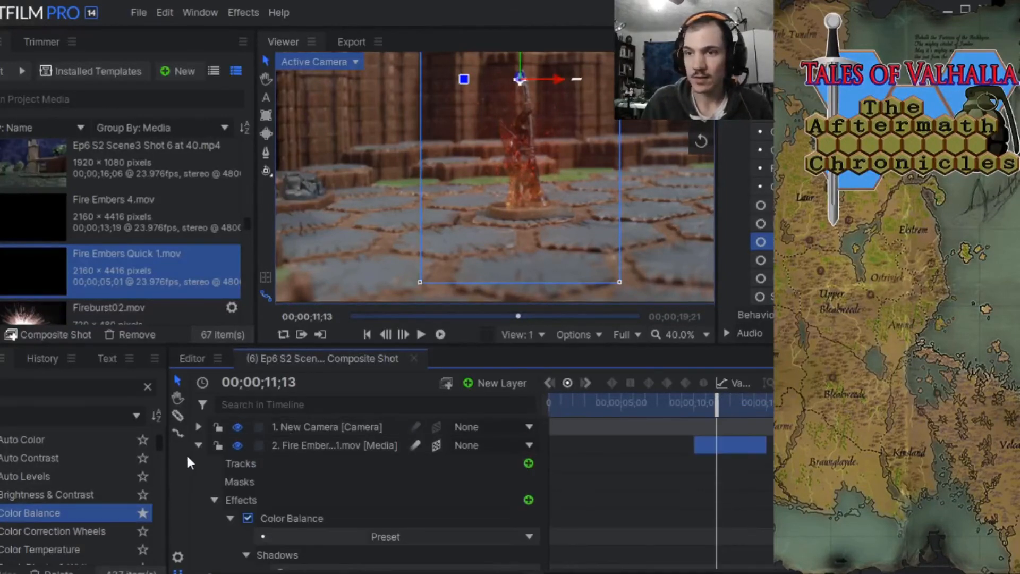
{"action": "left_click", "coordinate": [198, 445]}
{"action": "scroll", "coordinate": [467, 194], "scroll_direction": "down", "scroll_amount": 2}
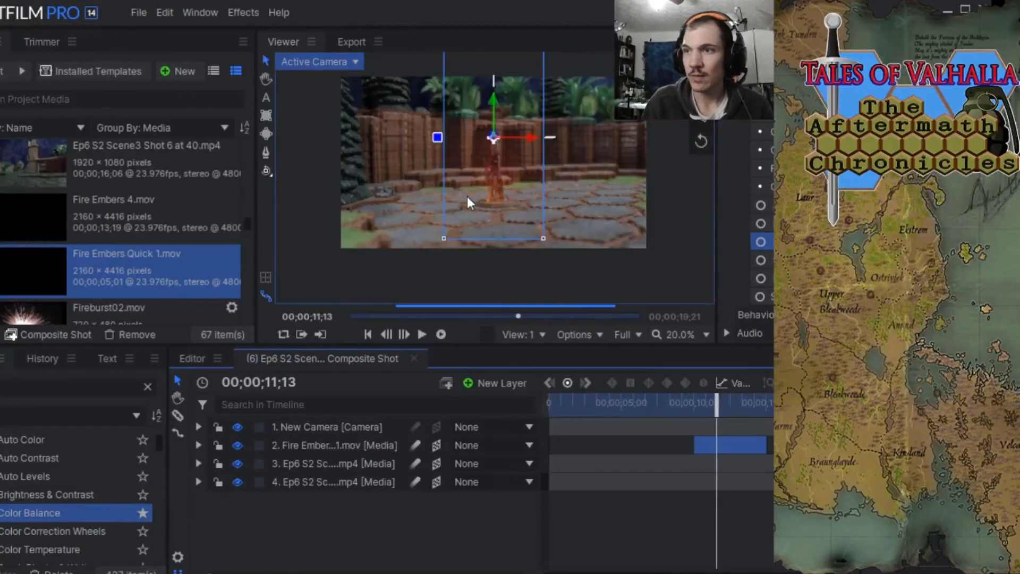
{"action": "left_click", "coordinate": [327, 427]}
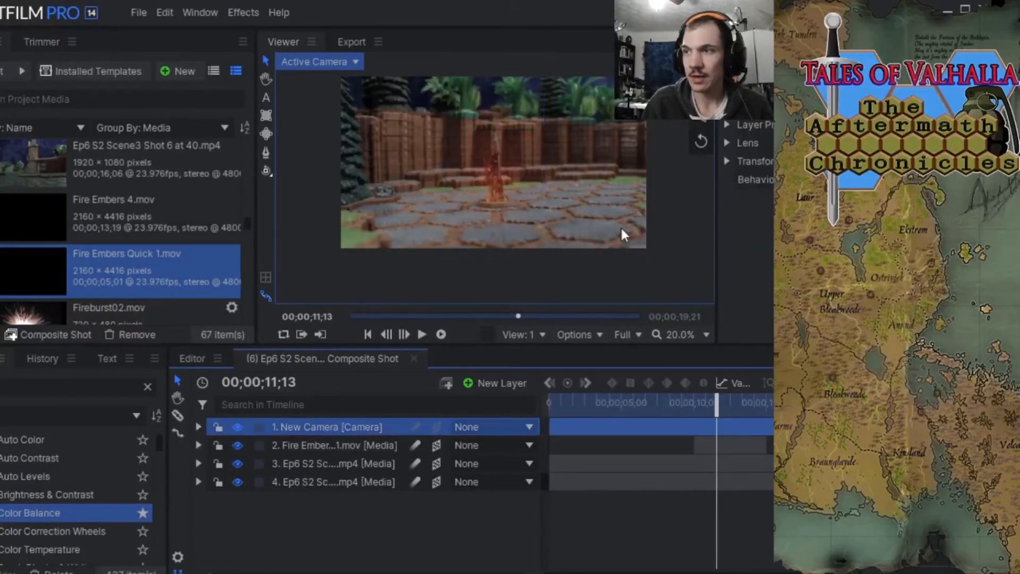
{"action": "scroll", "coordinate": [496, 164], "scroll_direction": "up", "scroll_amount": 1}
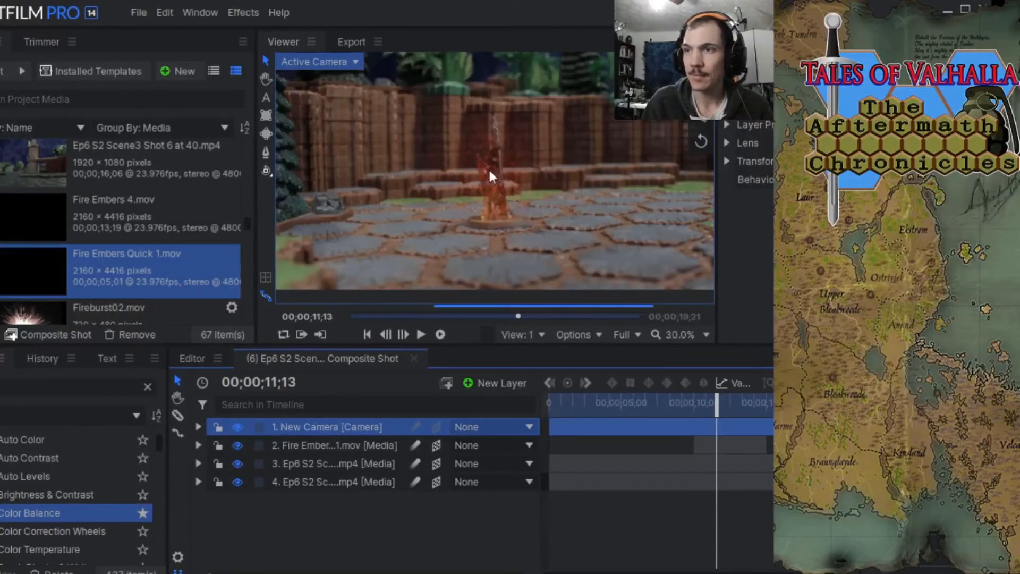
{"action": "left_click", "coordinate": [266, 79]}
{"action": "left_click_drag", "start_coordinate": [410, 164], "coordinate": [417, 176]}
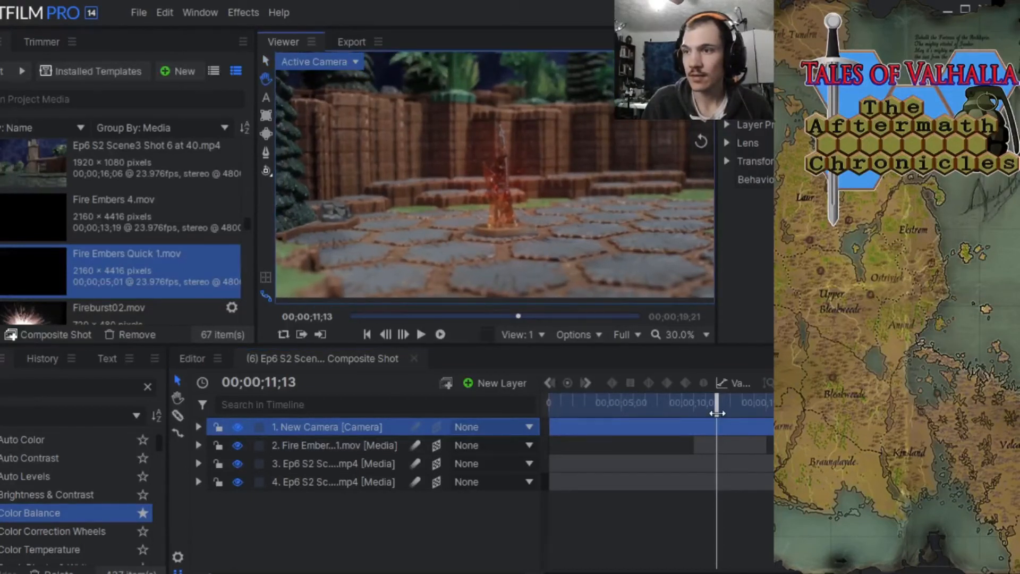
{"action": "left_click_drag", "start_coordinate": [718, 413], "coordinate": [561, 413]}
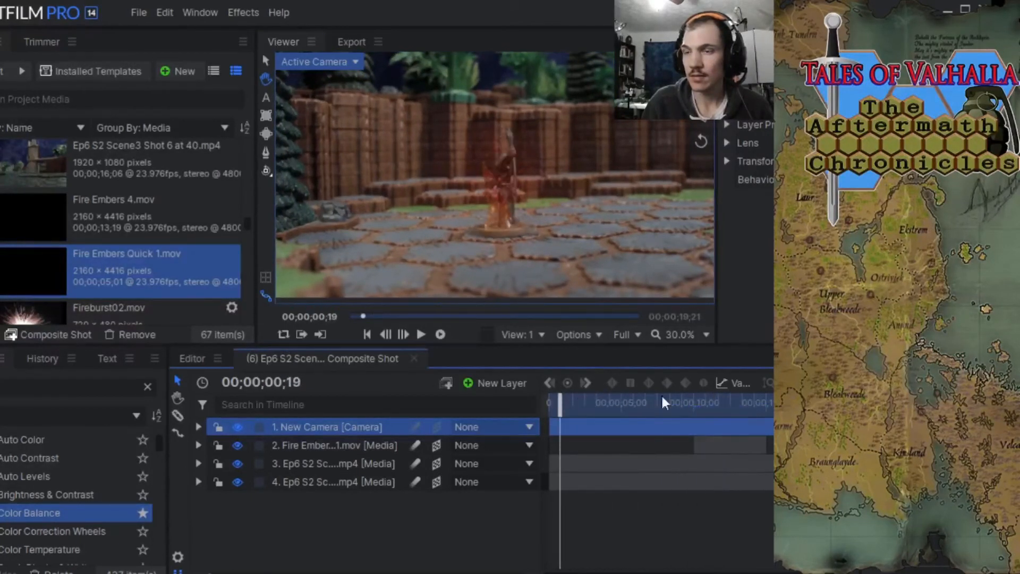
{"action": "left_click", "coordinate": [420, 335]}
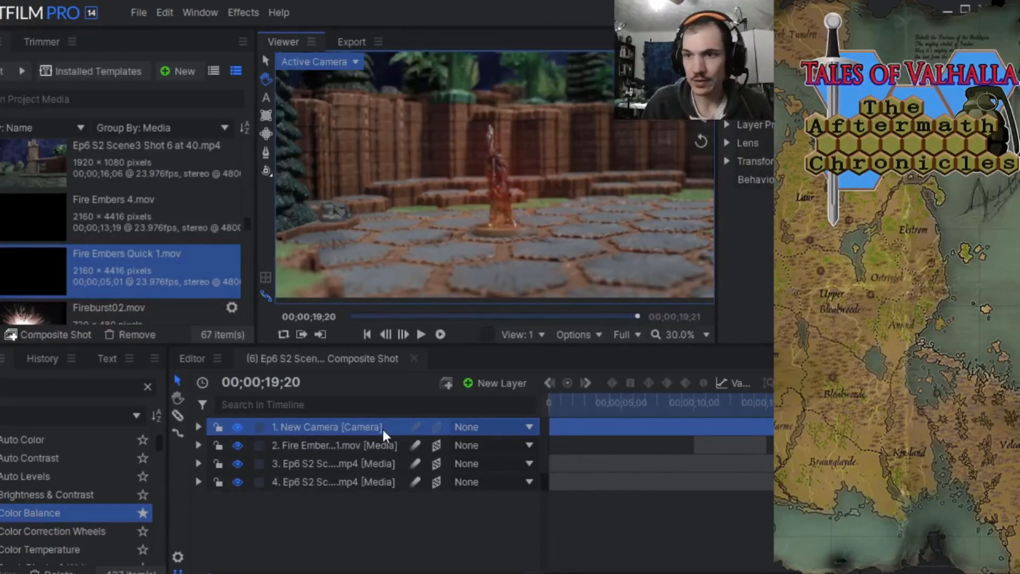
Keyframe the upper Ep6 S2 video layer's Opacity from 65% at 00;00;16;22 to 0% at 00;00;19;20.
{"action": "left_click", "coordinate": [199, 464]}
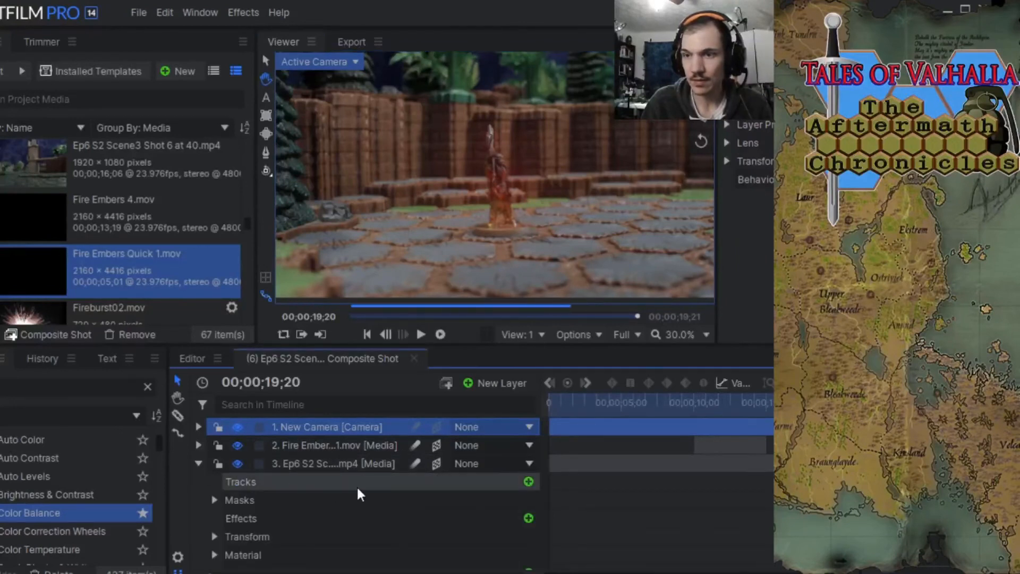
{"action": "left_click", "coordinate": [214, 537]}
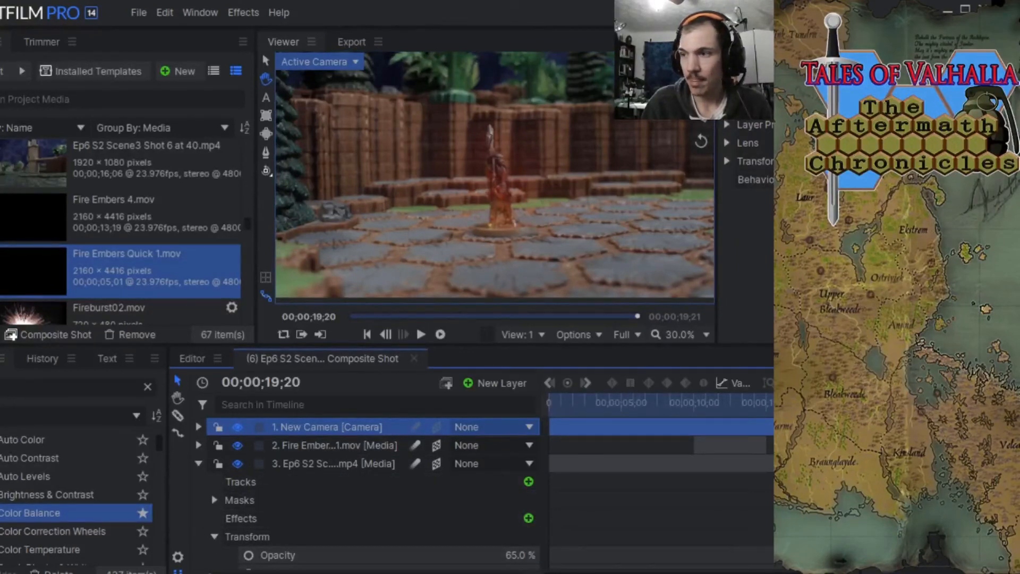
{"action": "scroll", "coordinate": [372, 495], "scroll_direction": "down", "scroll_amount": 5}
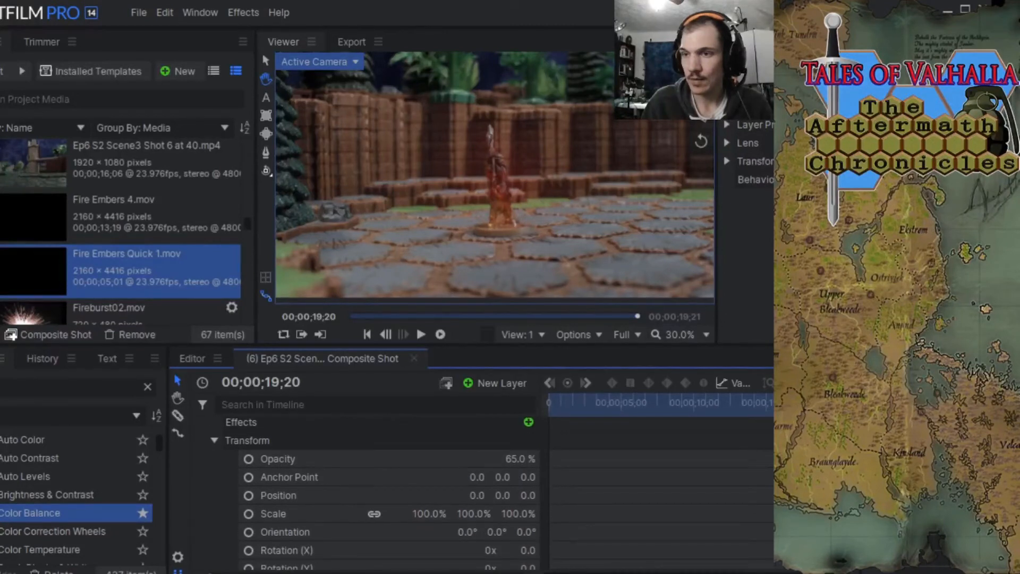
{"action": "left_click_drag", "start_coordinate": [838, 403], "coordinate": [796, 402]}
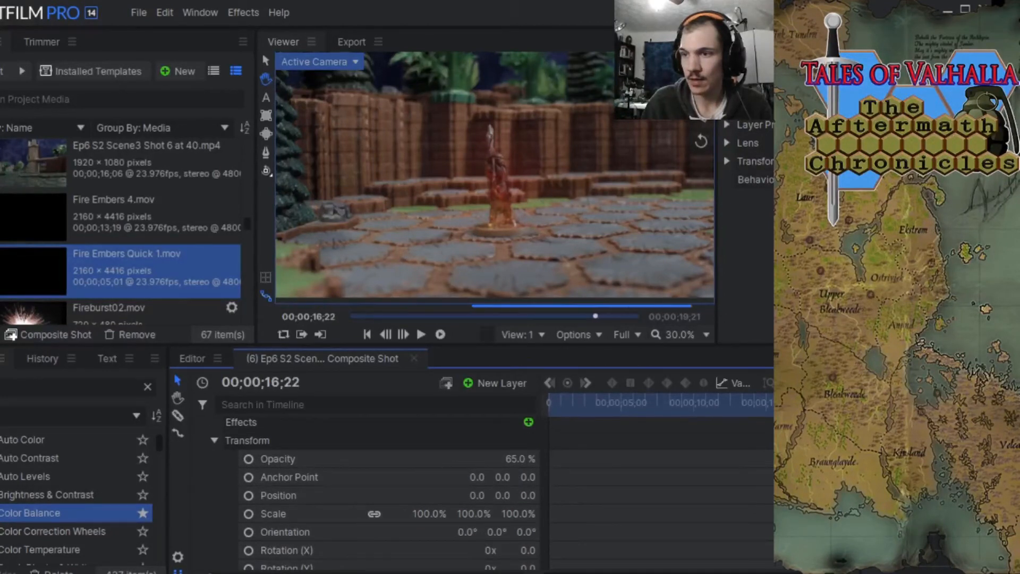
{"action": "left_click", "coordinate": [248, 459]}
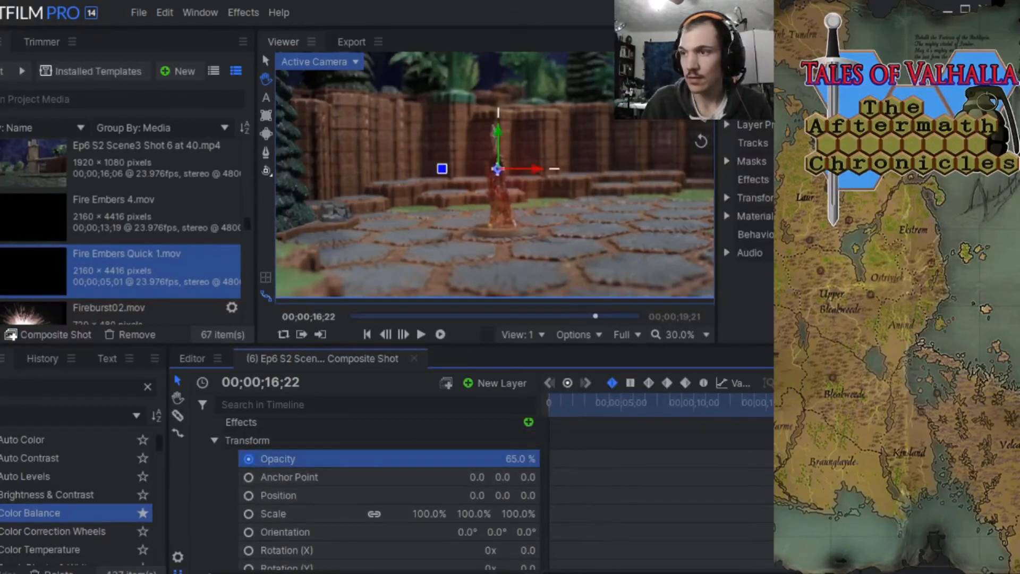
{"action": "key", "text": "space"}
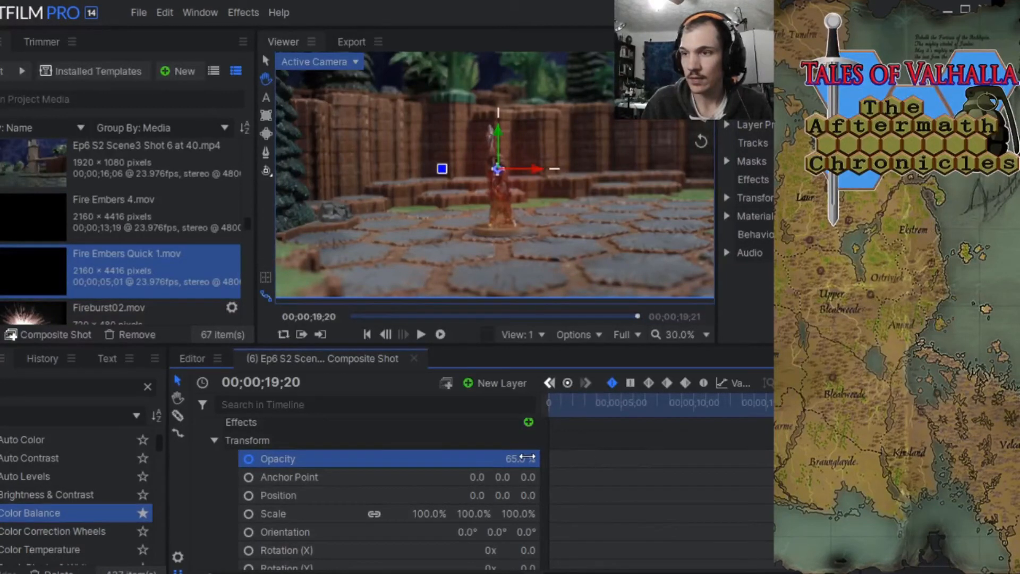
{"action": "left_click_drag", "start_coordinate": [527, 457], "coordinate": [462, 458]}
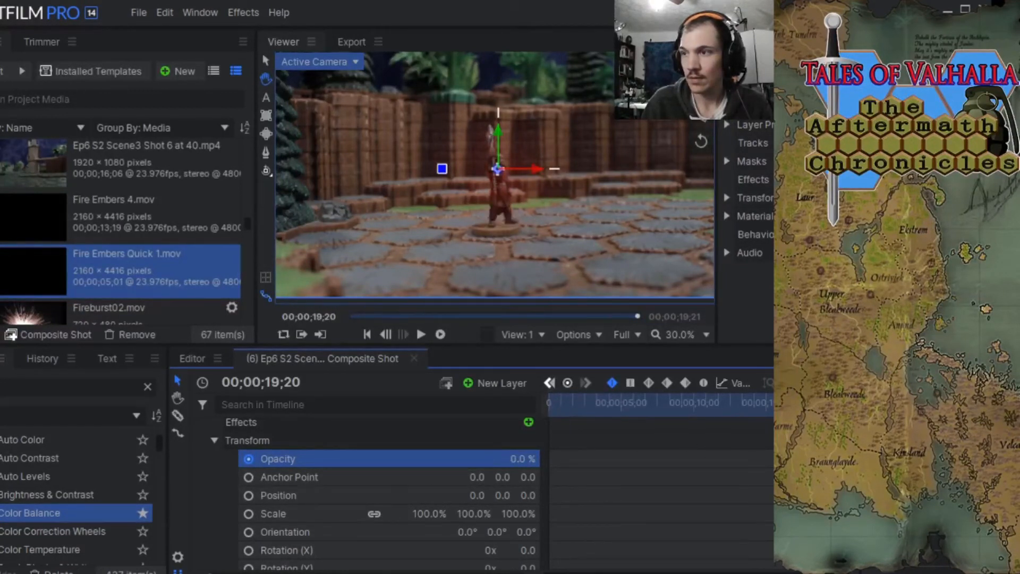
Shift the opacity fade's starting keyframe slightly later and play the shot from 00;00;06;02 to review the fade.
{"action": "left_click_drag", "start_coordinate": [772, 409], "coordinate": [803, 414]}
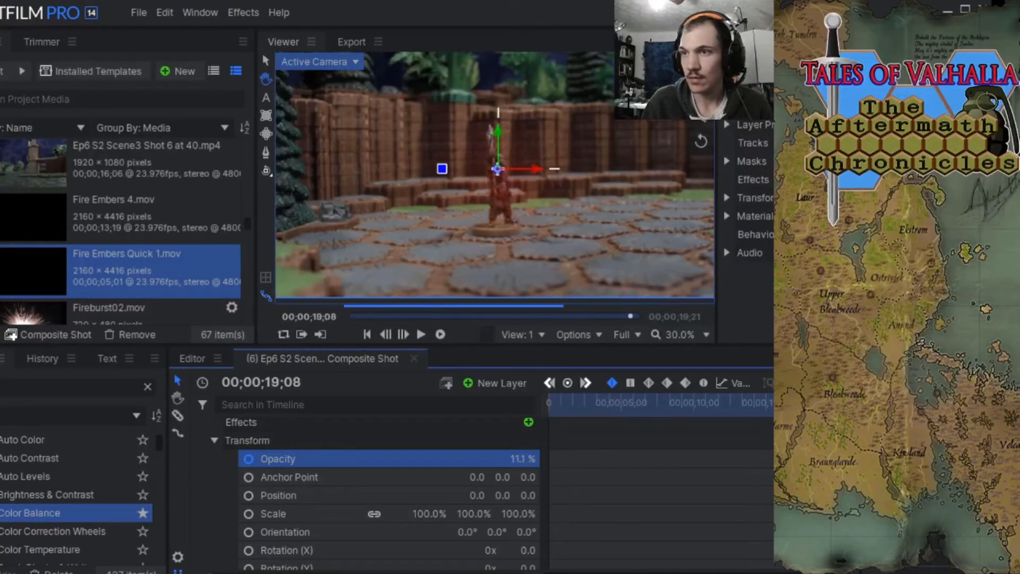
{"action": "left_click_drag", "start_coordinate": [797, 459], "coordinate": [807, 459]}
{"action": "left_click_drag", "start_coordinate": [840, 414], "coordinate": [836, 414]}
{"action": "left_click", "coordinate": [637, 410]}
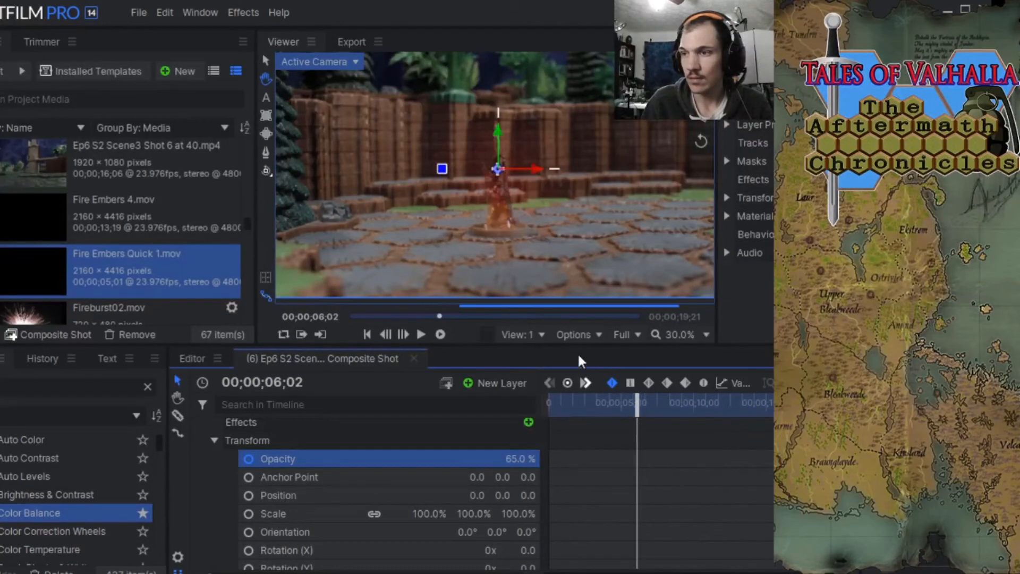
{"action": "left_click", "coordinate": [418, 335]}
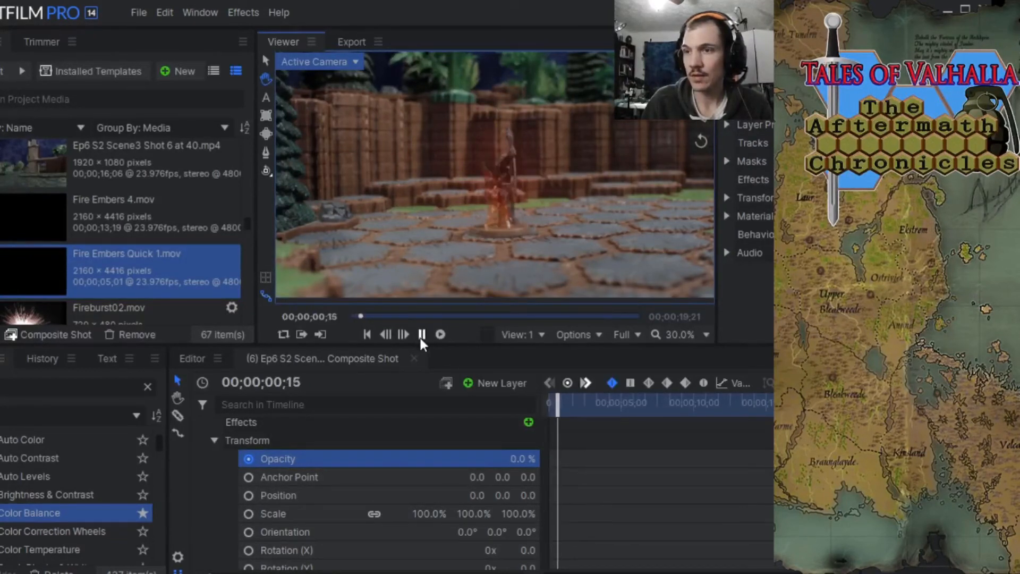
{"action": "left_click", "coordinate": [420, 337]}
Open the settings of the enabled 105mm prime Light Flares effect on the bottom Ep6 S2 video layer.
{"action": "scroll", "coordinate": [662, 472], "scroll_direction": "up", "scroll_amount": 3}
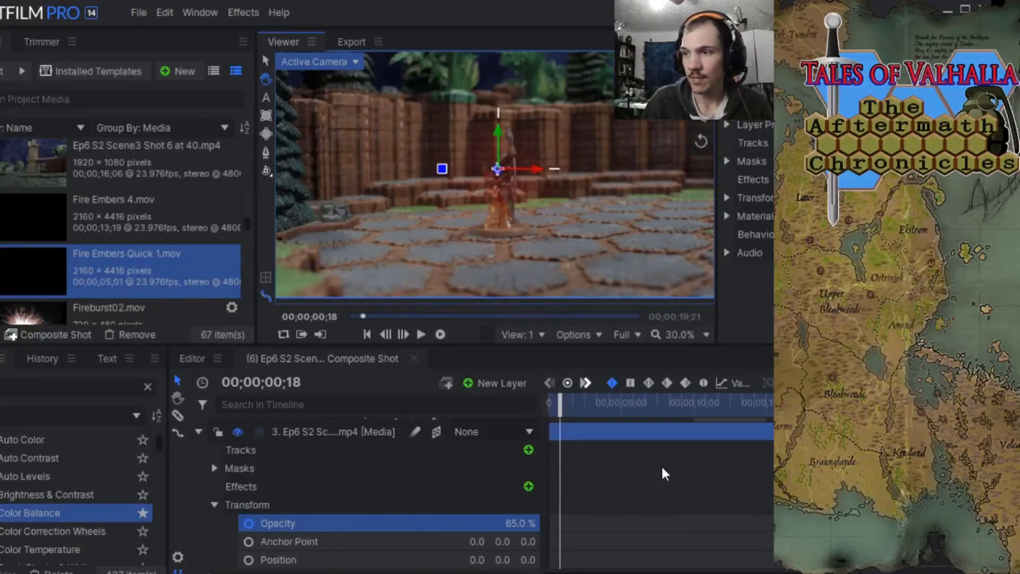
{"action": "scroll", "coordinate": [203, 442], "scroll_direction": "up", "scroll_amount": 2}
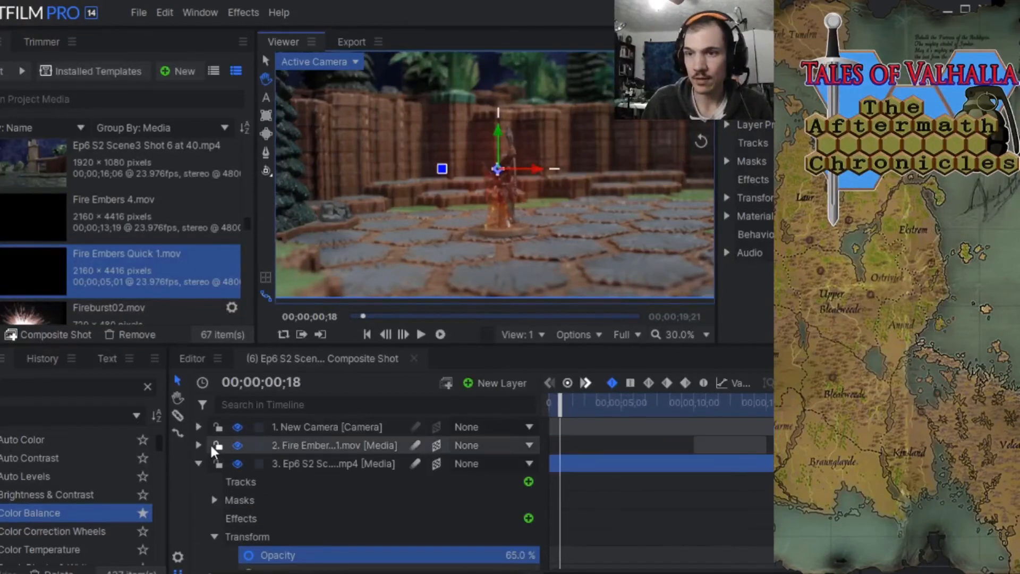
{"action": "scroll", "coordinate": [209, 442], "scroll_direction": "down", "scroll_amount": 3}
{"action": "scroll", "coordinate": [245, 463], "scroll_direction": "up", "scroll_amount": 2}
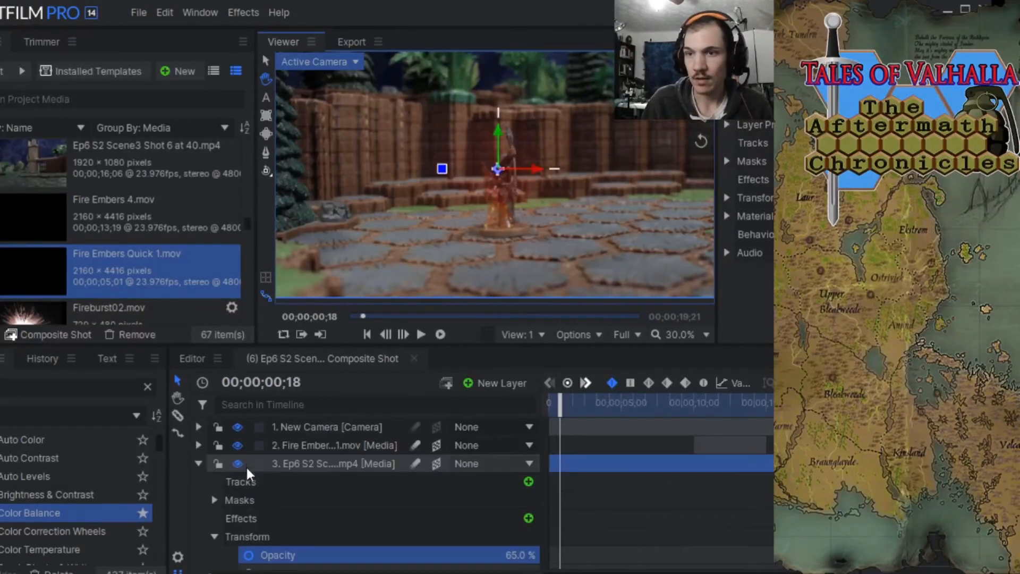
{"action": "left_click", "coordinate": [199, 447]}
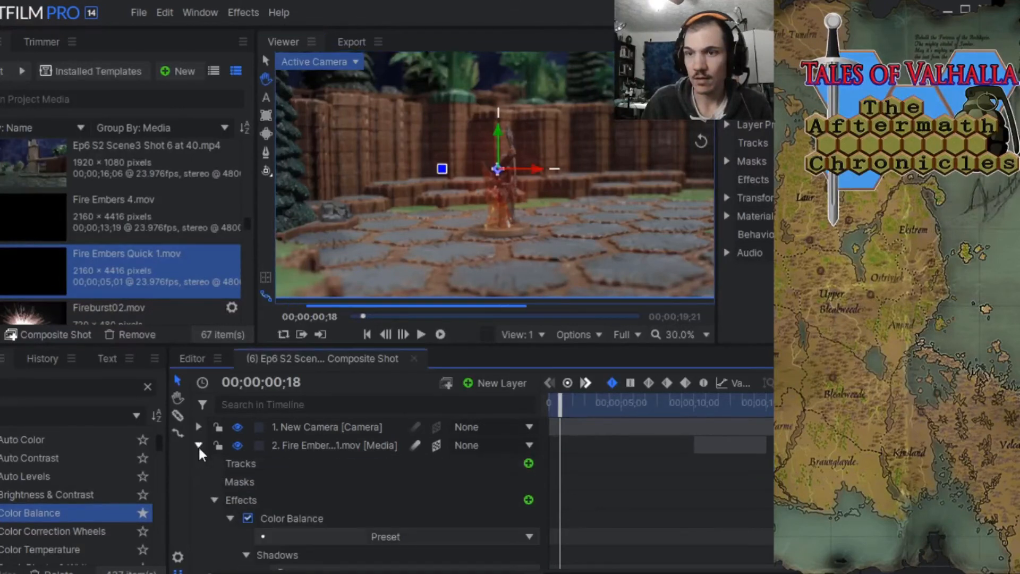
{"action": "left_click", "coordinate": [199, 447]}
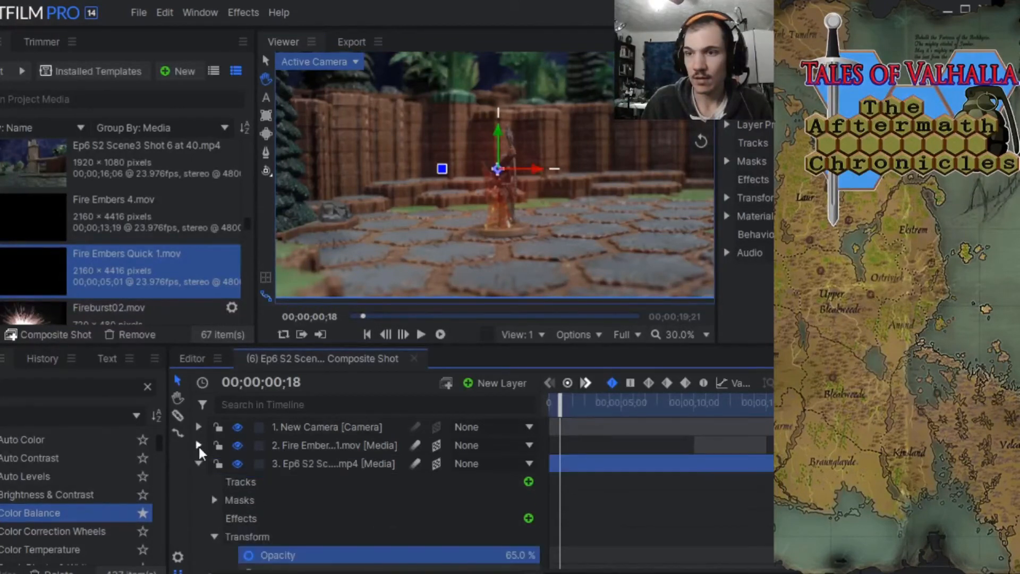
{"action": "scroll", "coordinate": [198, 449], "scroll_direction": "down", "scroll_amount": 5}
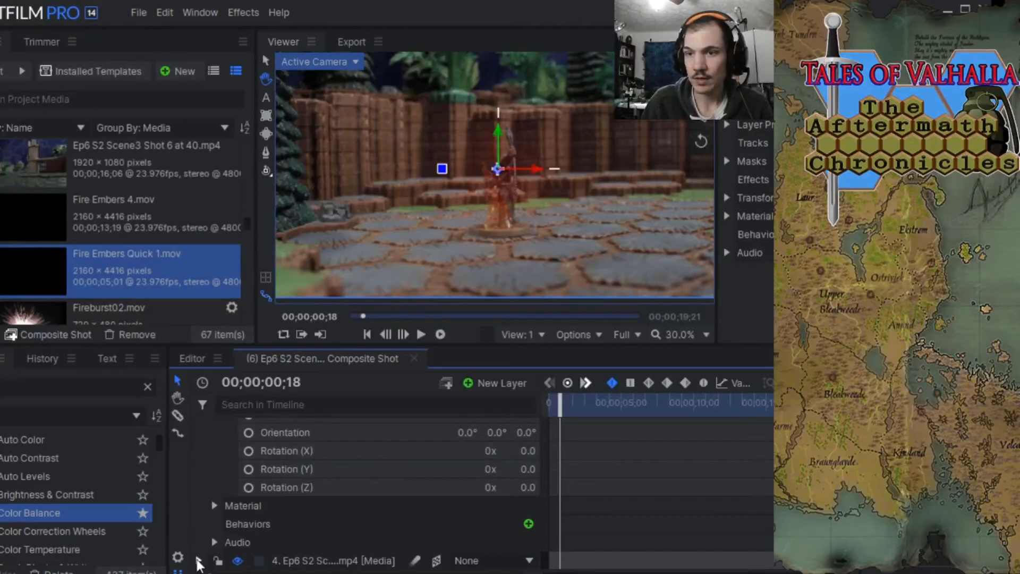
{"action": "left_click", "coordinate": [198, 561]}
{"action": "scroll", "coordinate": [250, 512], "scroll_direction": "down", "scroll_amount": 4}
{"action": "left_click", "coordinate": [231, 485]}
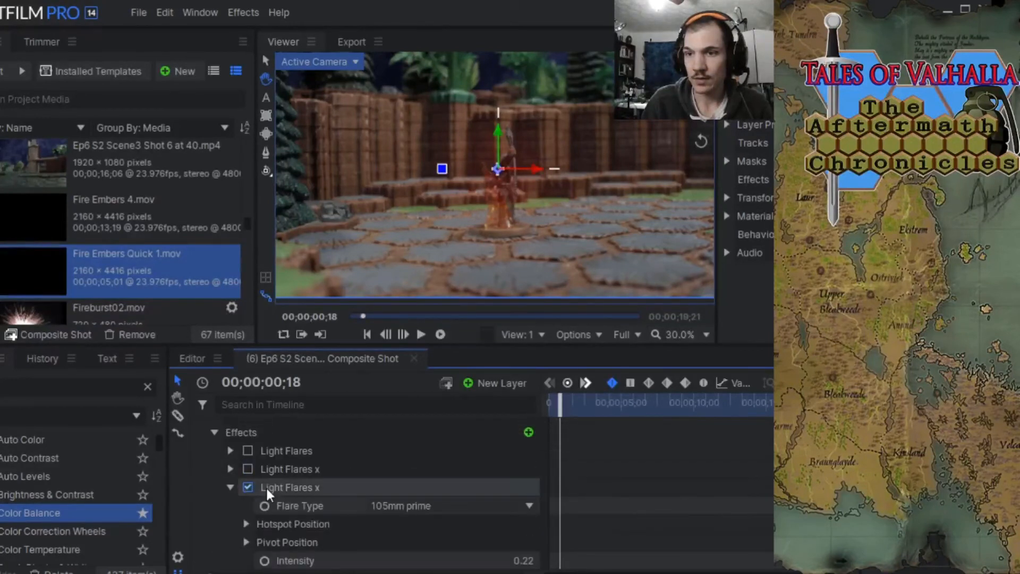
{"action": "scroll", "coordinate": [390, 494], "scroll_direction": "down", "scroll_amount": 3}
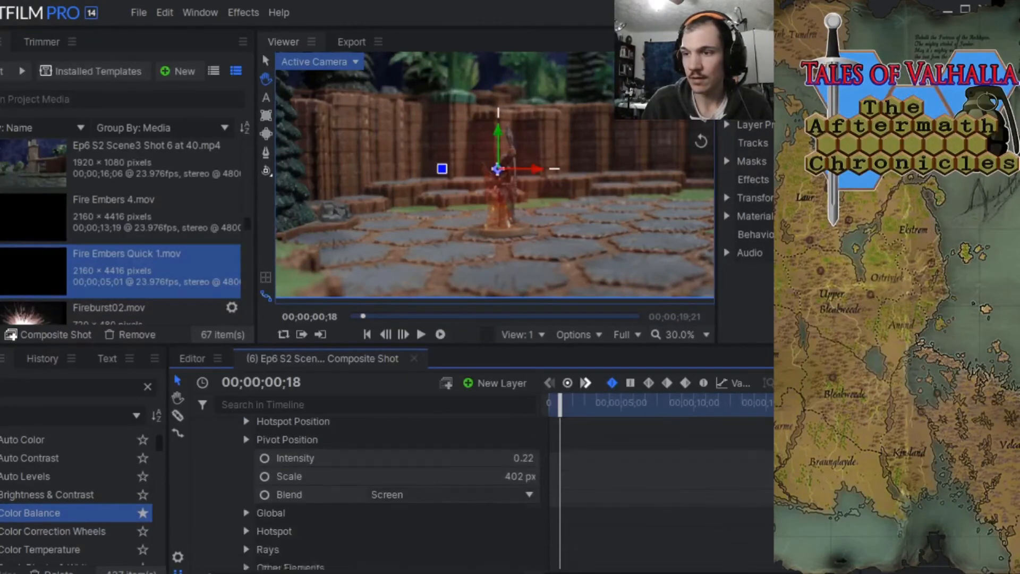
{"action": "scroll", "coordinate": [390, 495], "scroll_direction": "up", "scroll_amount": 1}
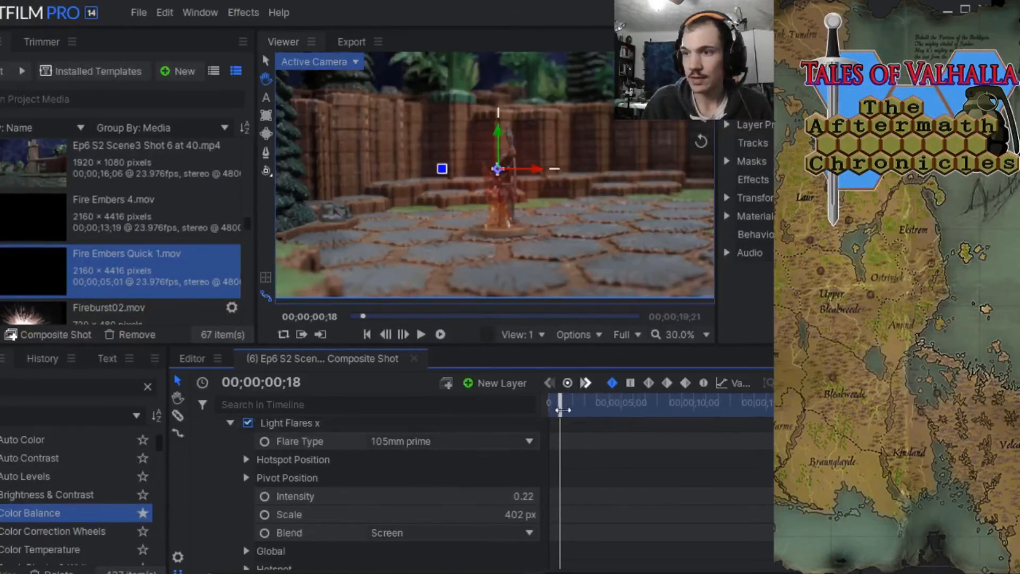
Keyframe the light flare's Intensity from 0.22 at 00;00;15;18 to 0.00 at 00;00;19;20.
{"action": "left_click_drag", "start_coordinate": [560, 409], "coordinate": [776, 440]}
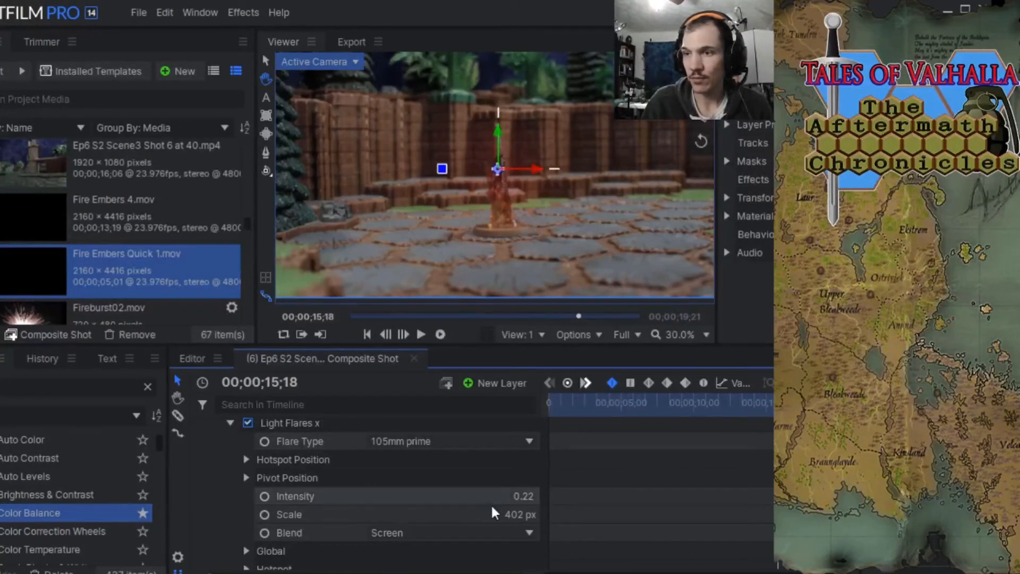
{"action": "left_click", "coordinate": [264, 497]}
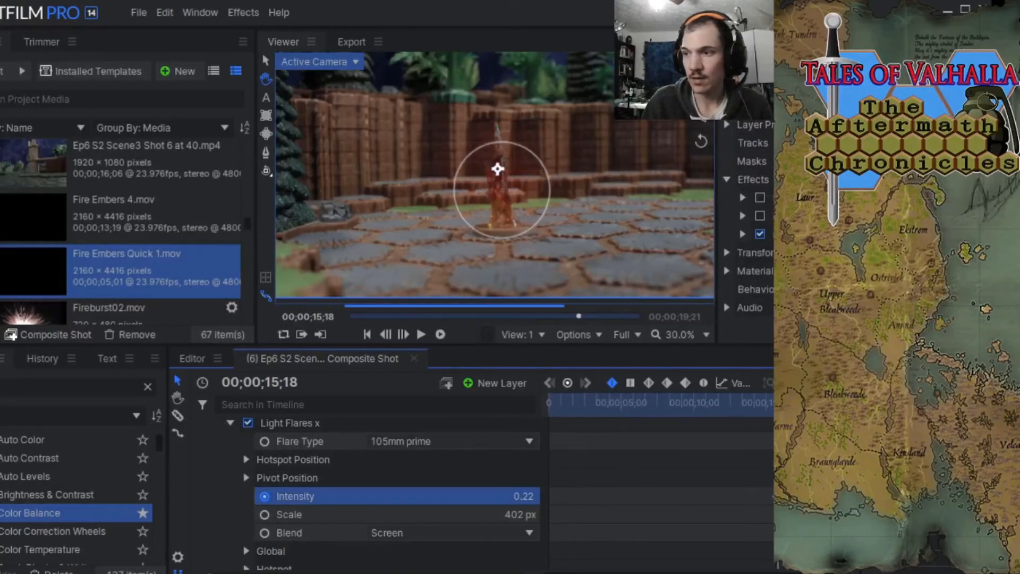
{"action": "left_click_drag", "start_coordinate": [780, 408], "coordinate": [838, 408]}
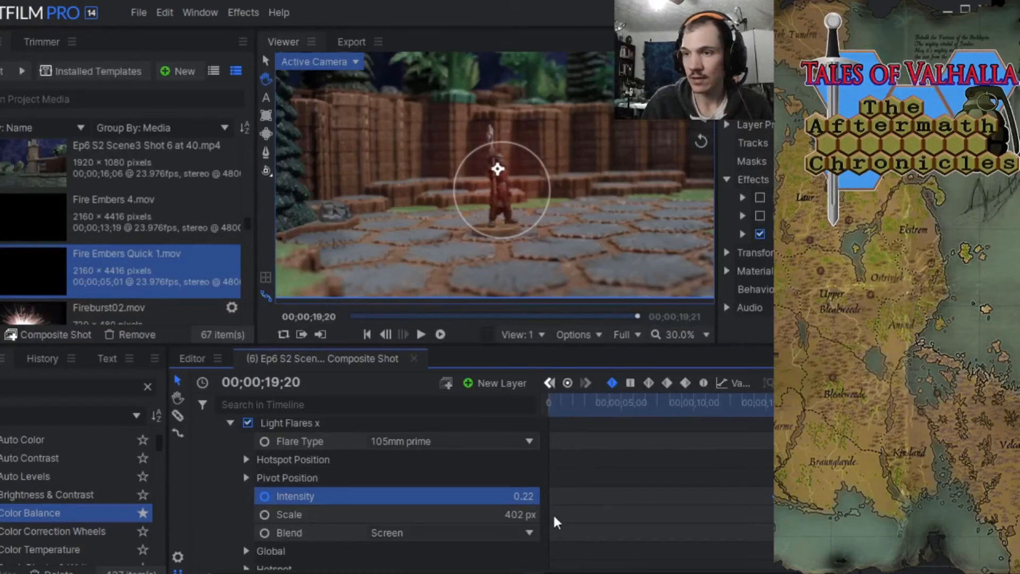
{"action": "left_click_drag", "start_coordinate": [528, 496], "coordinate": [510, 496]}
{"action": "mouse_move", "coordinate": [837, 409]}
{"action": "left_mouse_down"}
{"action": "mouse_move", "coordinate": [750, 406]}
{"action": "mouse_move", "coordinate": [838, 406]}
{"action": "left_mouse_up"}
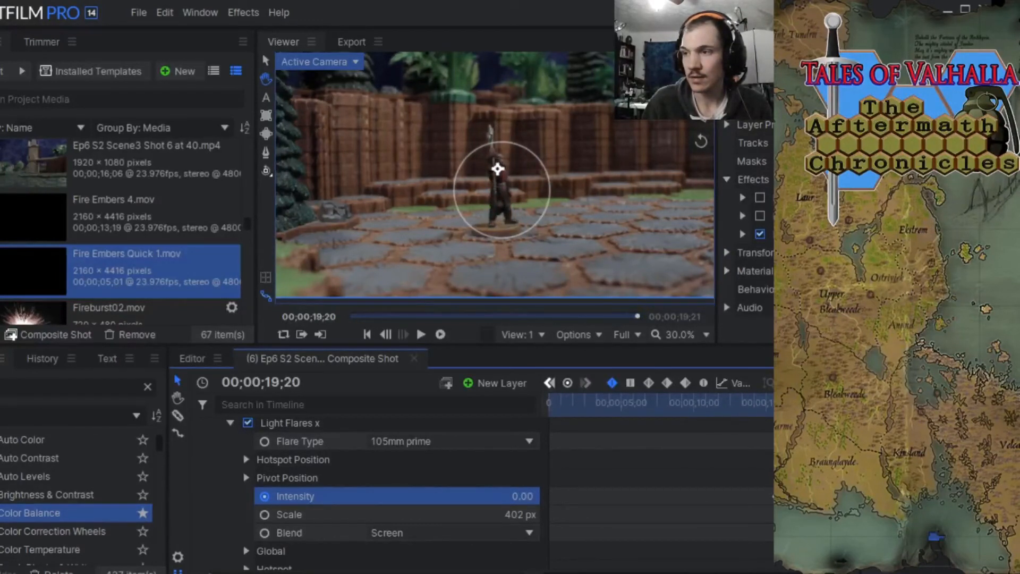
{"action": "mouse_move", "coordinate": [838, 407]}
{"action": "left_mouse_down"}
{"action": "mouse_move", "coordinate": [794, 406]}
{"action": "mouse_move", "coordinate": [838, 407]}
{"action": "left_mouse_up"}
Collapse both Ep6 S2 video layers, select the New Camera layer and return the playhead to 00;00;00;00.
{"action": "scroll", "coordinate": [383, 494], "scroll_direction": "up", "scroll_amount": 5}
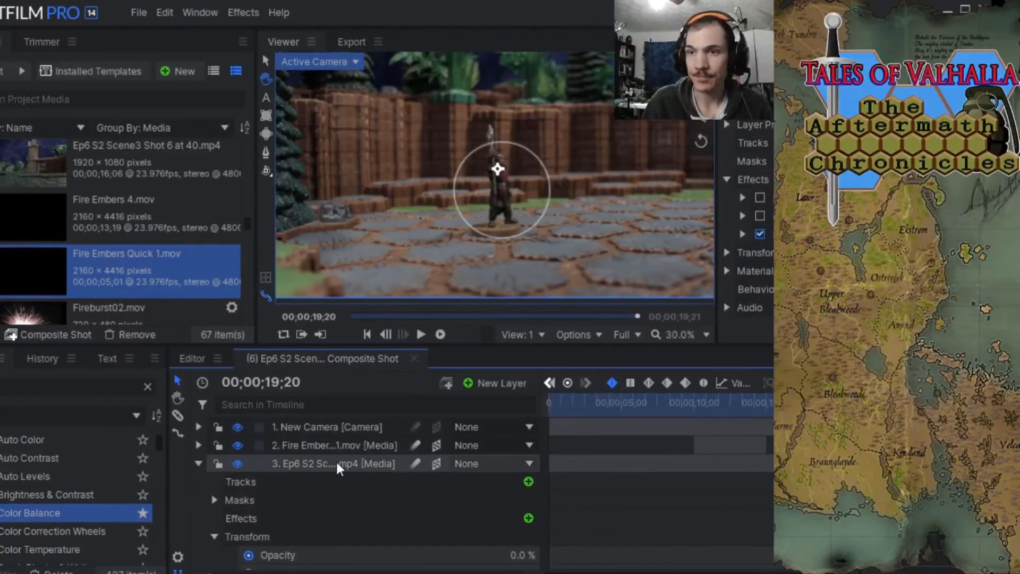
{"action": "left_click", "coordinate": [202, 461]}
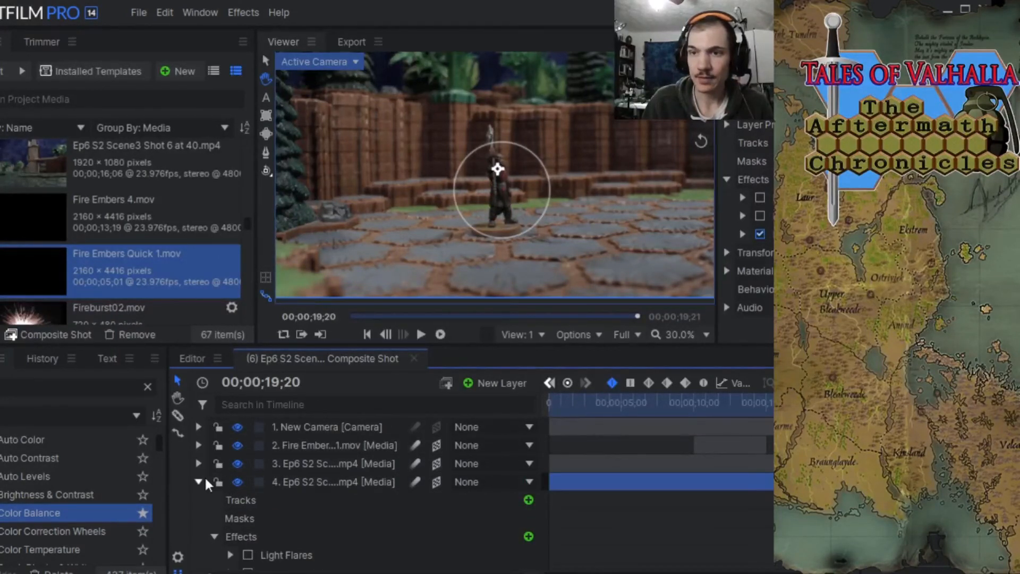
{"action": "left_click", "coordinate": [199, 480]}
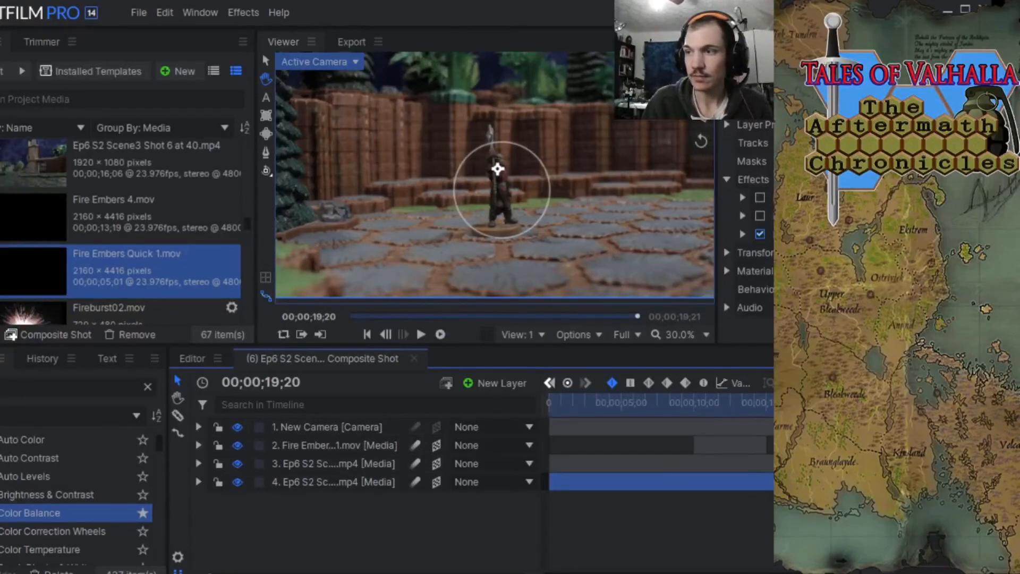
{"action": "left_click", "coordinate": [283, 426]}
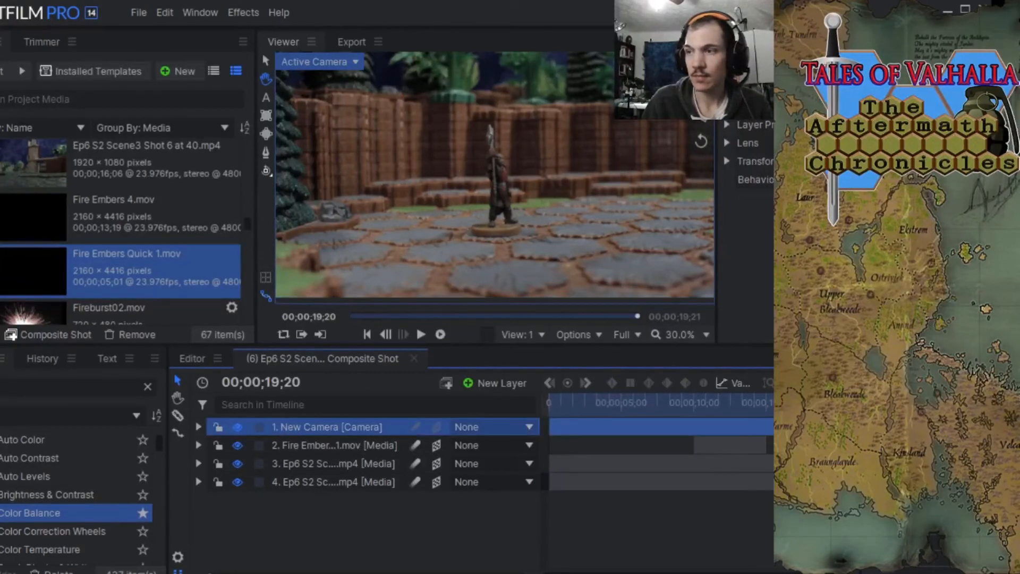
{"action": "key", "text": "Home"}
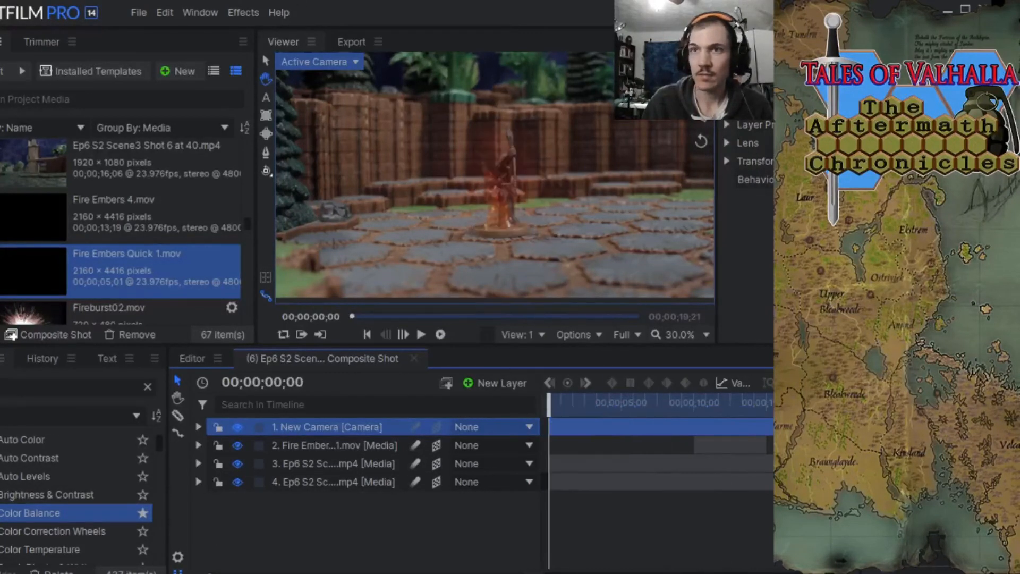
Save the project and close the (6) Ep6 S2 composite shot.
{"action": "left_click", "coordinate": [138, 13]}
{"action": "left_click", "coordinate": [159, 101]}
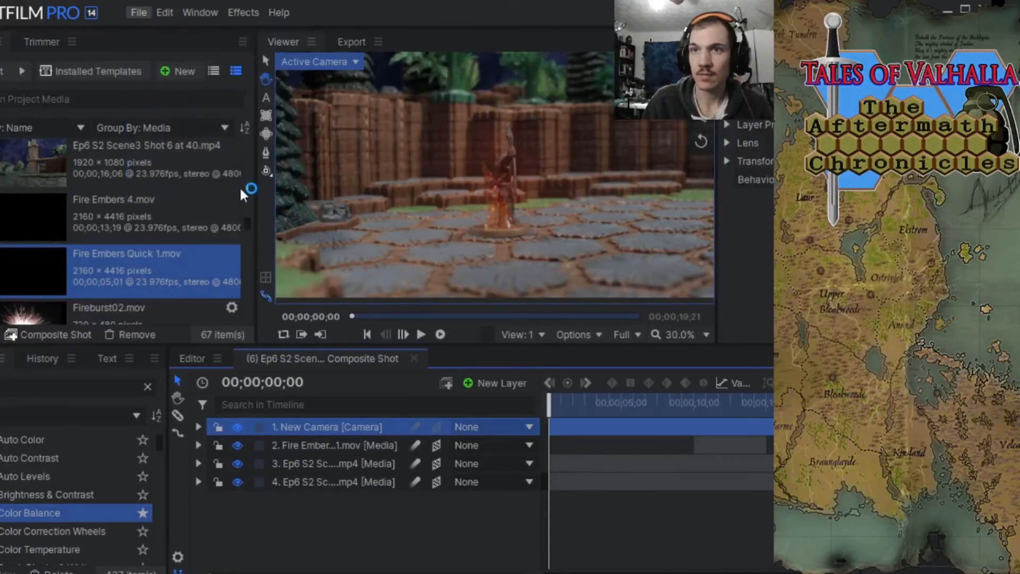
{"action": "left_click", "coordinate": [414, 360]}
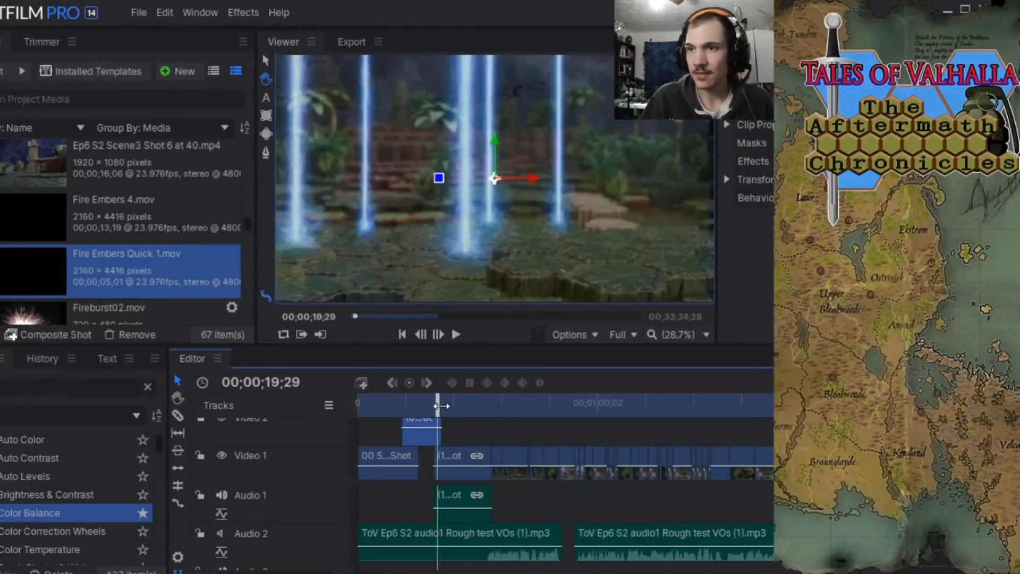
Move the playhead to 00;00;51;23 and start making a composite shot from the Ep6 S2 Scene1 Shot 7 at 31.mp4 clip.
{"action": "left_click_drag", "start_coordinate": [440, 406], "coordinate": [498, 398]}
{"action": "left_click_drag", "start_coordinate": [499, 397], "coordinate": [567, 396]}
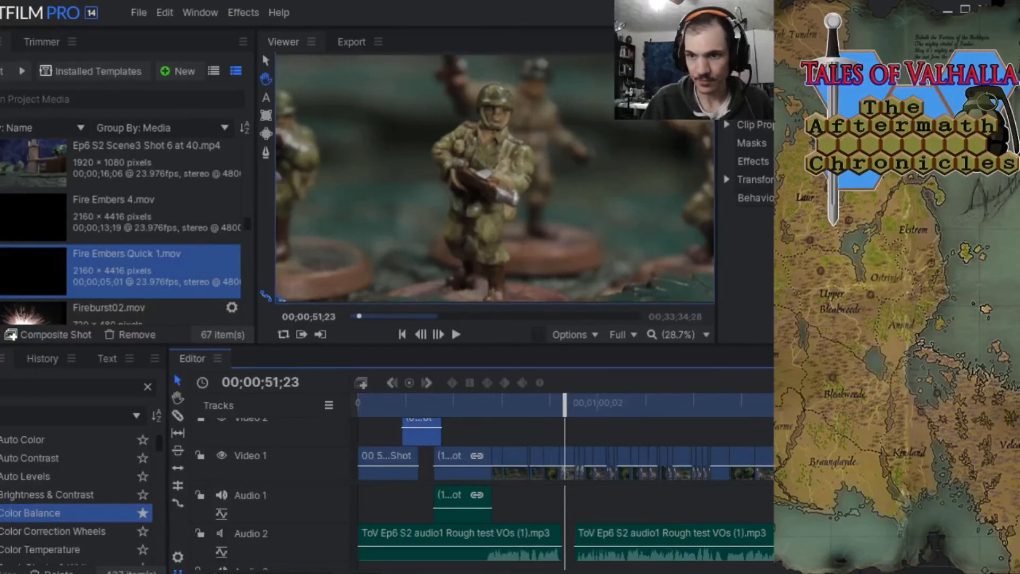
{"action": "key", "text": "equal"}
{"action": "key", "text": "equal"}
{"action": "key", "text": "equal"}
{"action": "key", "text": "equal"}
{"action": "key", "text": "minus"}
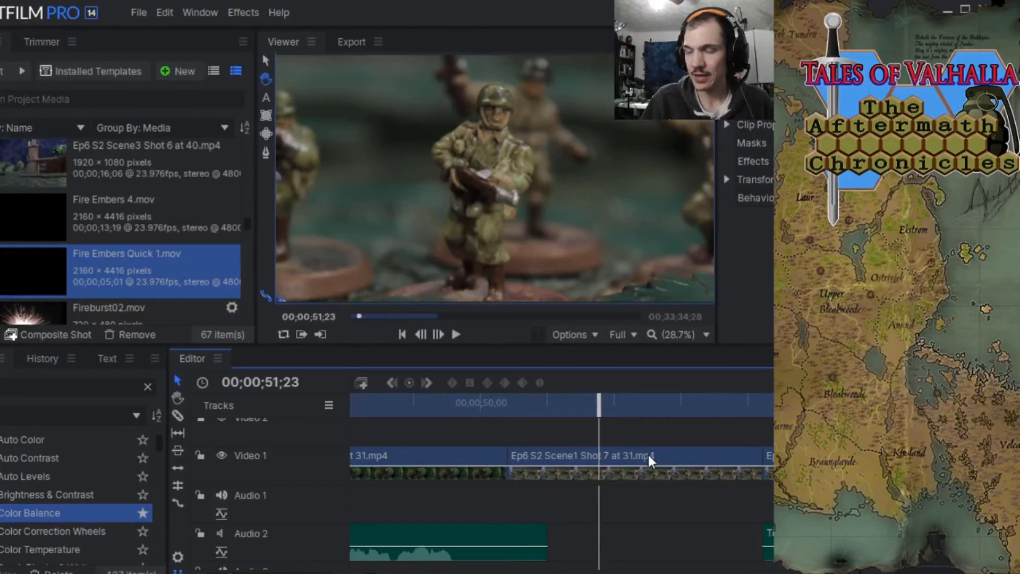
{"action": "right_click", "coordinate": [646, 455]}
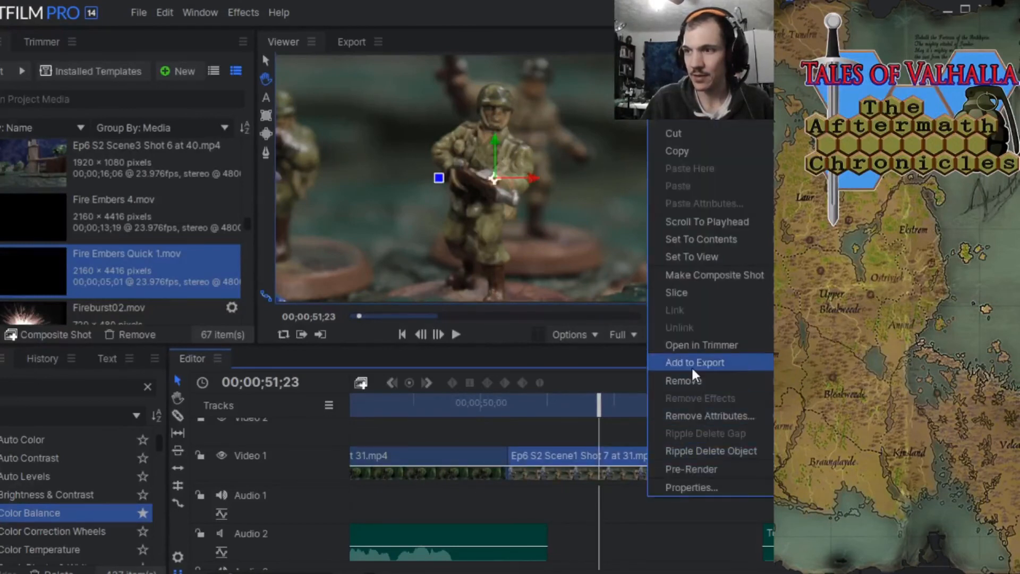
{"action": "left_click", "coordinate": [678, 274]}
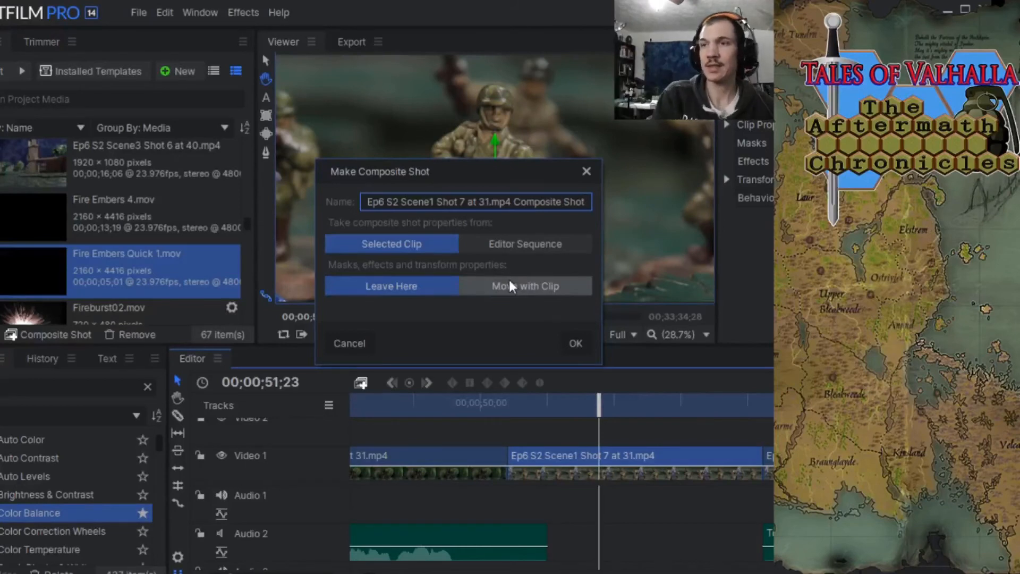
Prefix the composite shot's name with "(1Flashback)", leave masks, effects and transform properties on the clip, and create it.
{"action": "left_click", "coordinate": [456, 286]}
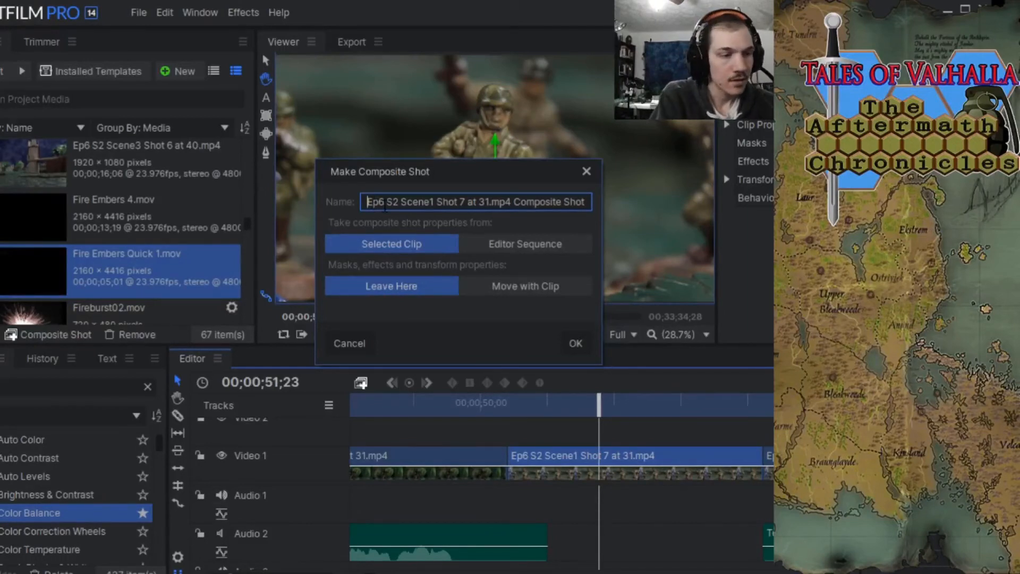
{"action": "type", "text": "("}
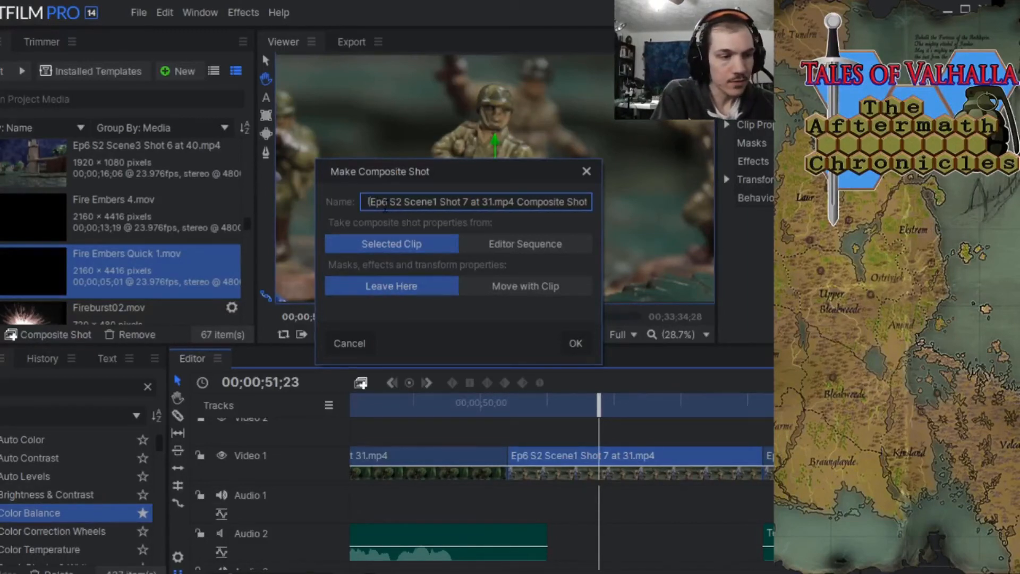
{"action": "type", "text": "1Flas"}
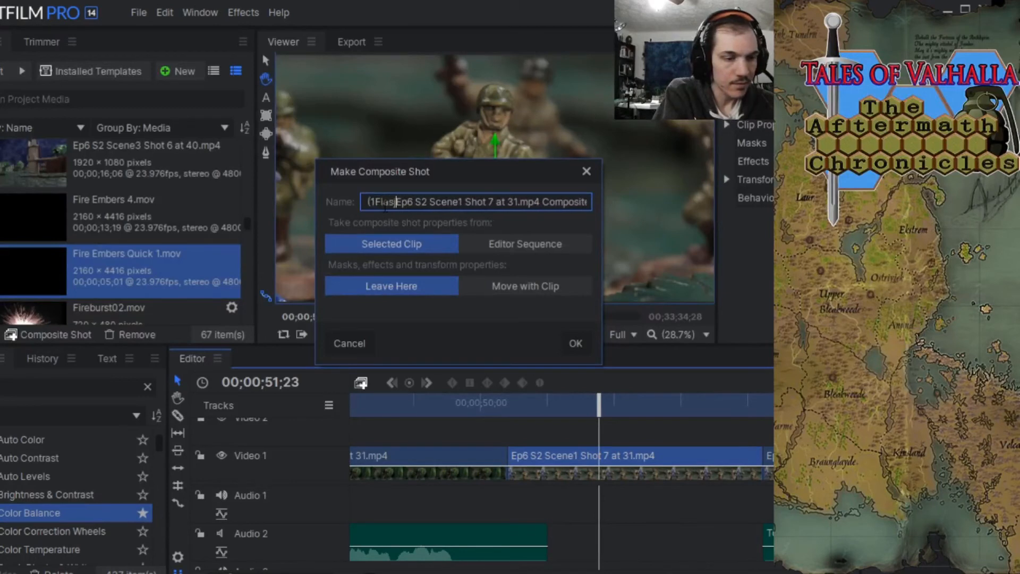
{"action": "key", "text": "BackSpace"}
{"action": "key", "text": "BackSpace"}
{"action": "key", "text": "BackSpace"}
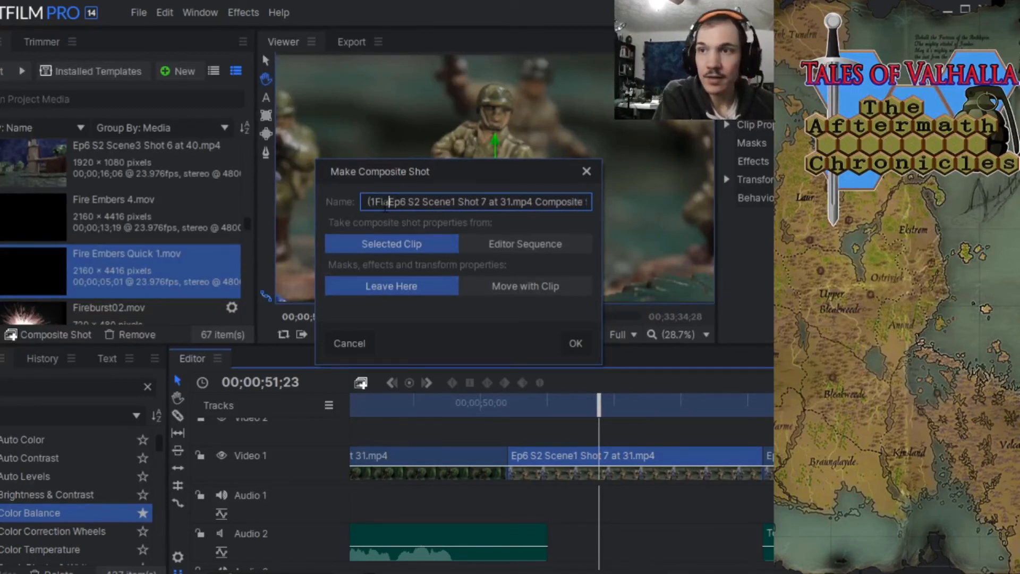
{"action": "type", "text": "i"}
{"action": "key", "text": "BackSpace"}
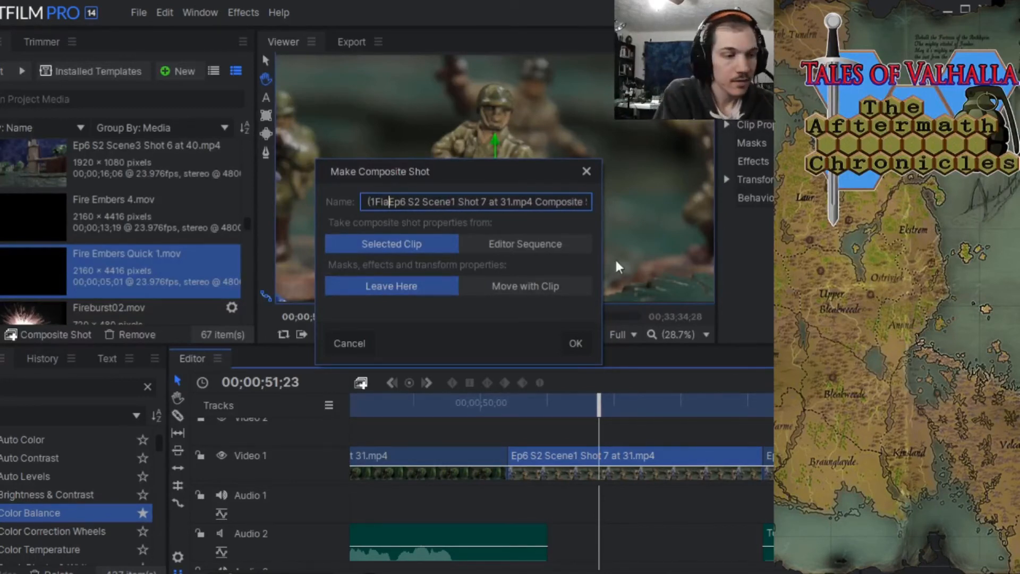
{"action": "type", "text": "lash"}
{"action": "type", "text": "back"}
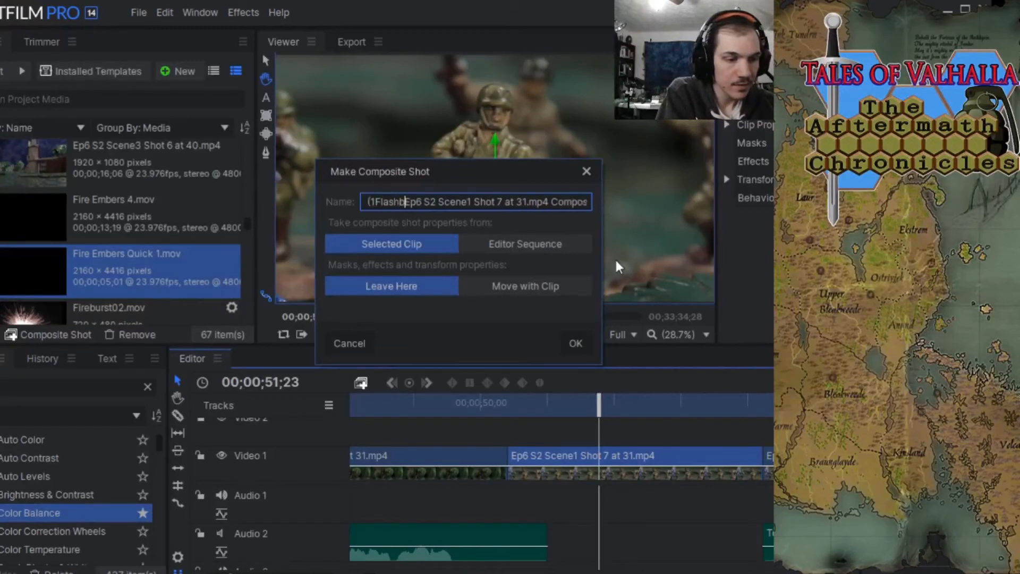
{"action": "type", "text": ")"}
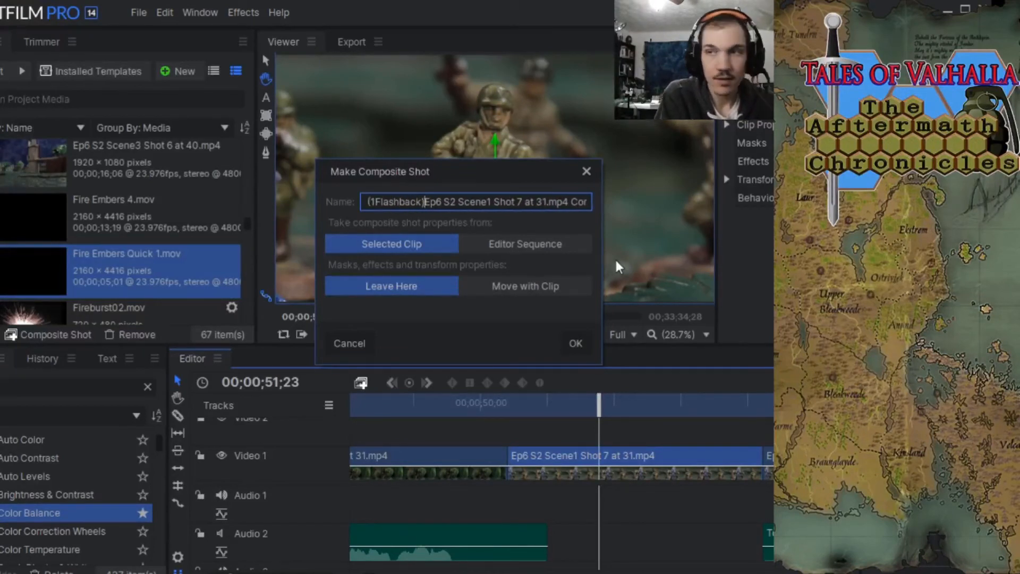
{"action": "left_click", "coordinate": [582, 343]}
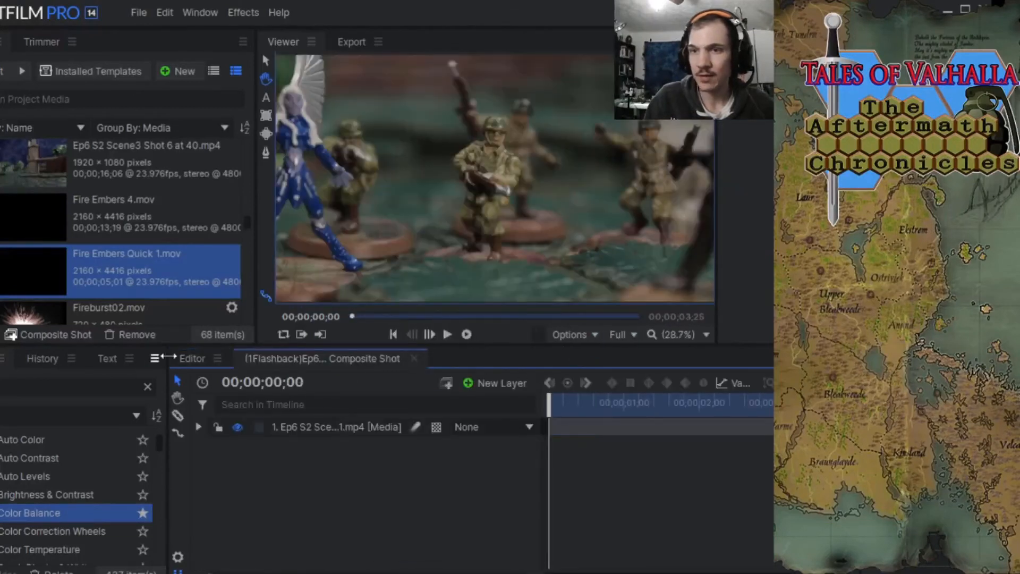
Return to the main editor sequence, move the playhead to 00;08;34;10 and save the project.
{"action": "left_click", "coordinate": [180, 356]}
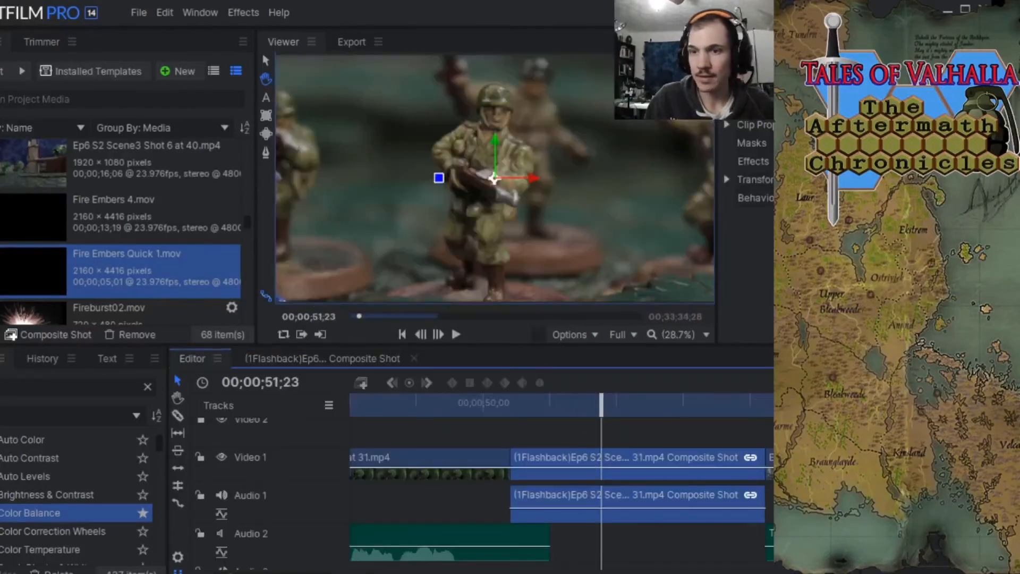
{"action": "scroll", "coordinate": [561, 478], "scroll_direction": "down", "scroll_amount": 10}
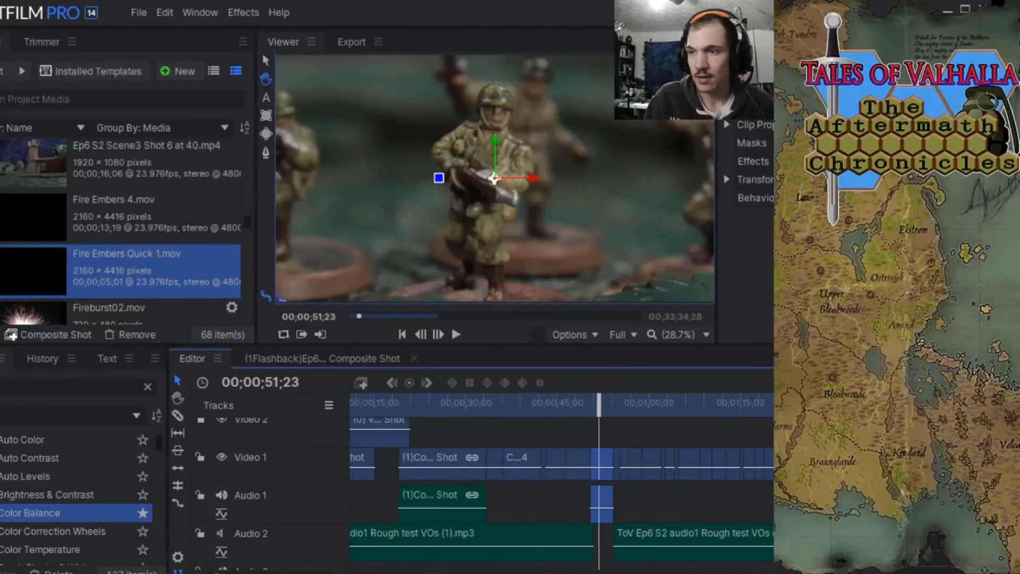
{"action": "scroll", "coordinate": [590, 435], "scroll_direction": "up", "scroll_amount": 5}
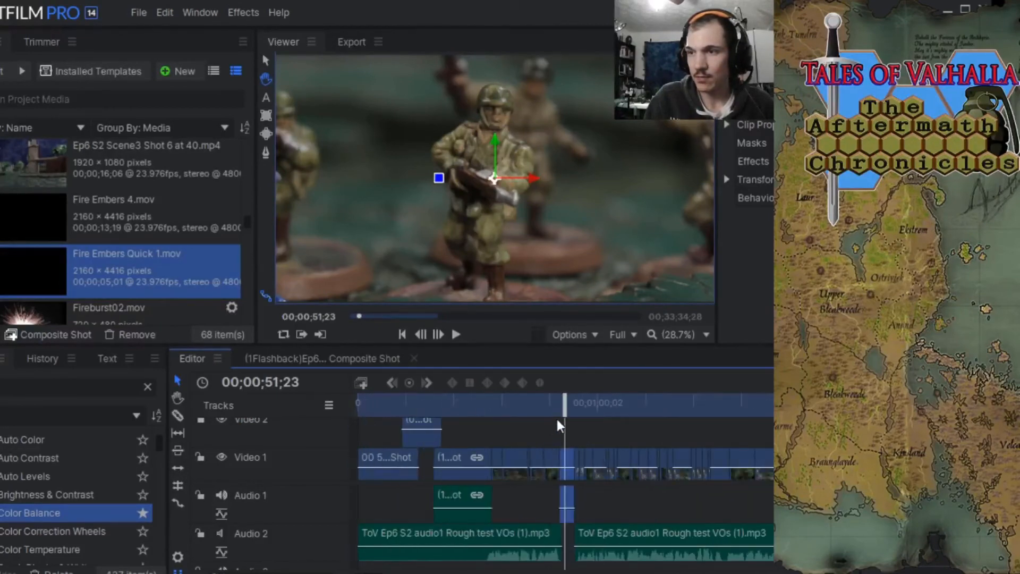
{"action": "left_click_drag", "start_coordinate": [563, 400], "coordinate": [731, 423]}
{"action": "left_click", "coordinate": [438, 335]}
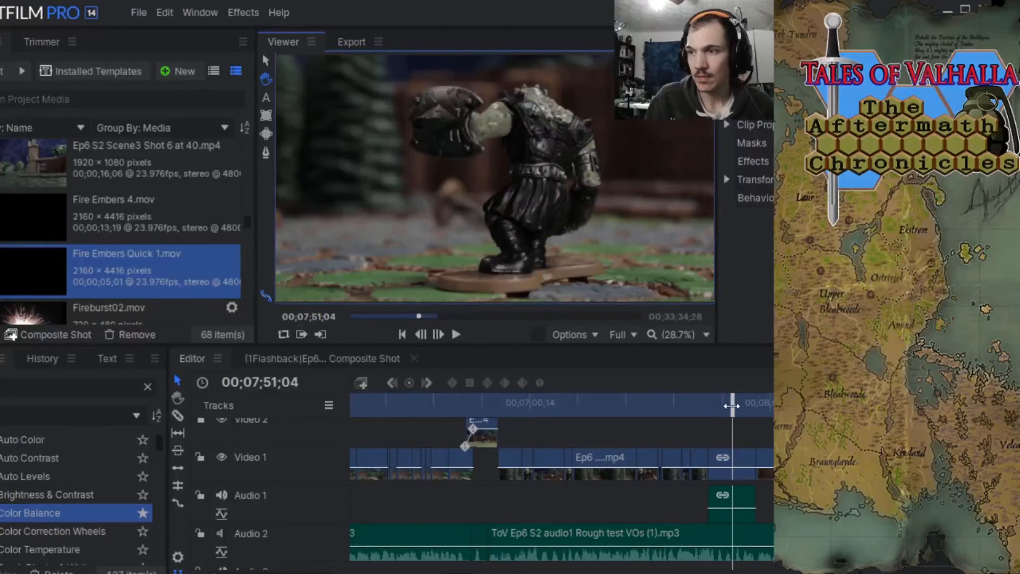
{"action": "left_click_drag", "start_coordinate": [732, 405], "coordinate": [615, 402]}
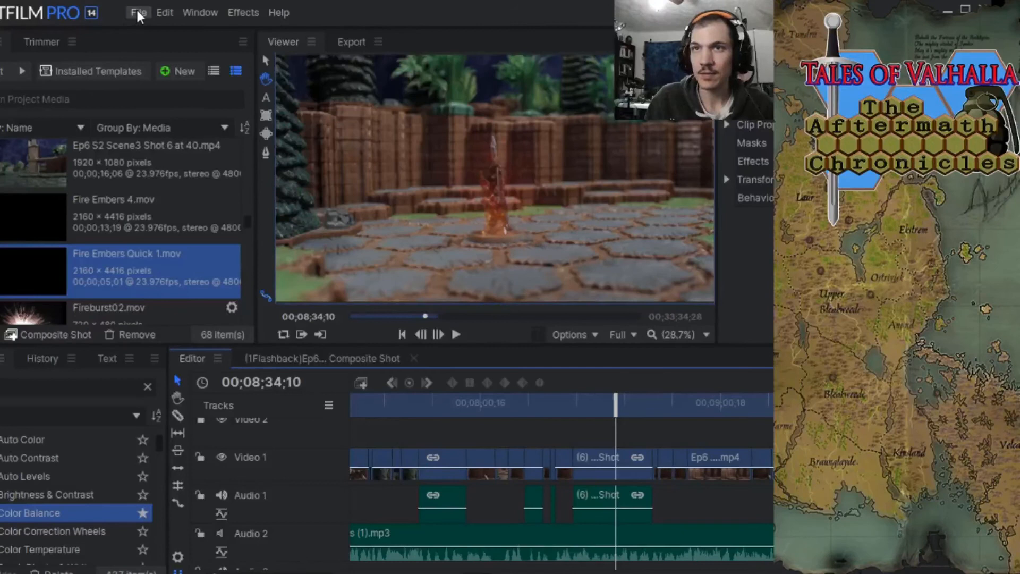
{"action": "left_click", "coordinate": [138, 11]}
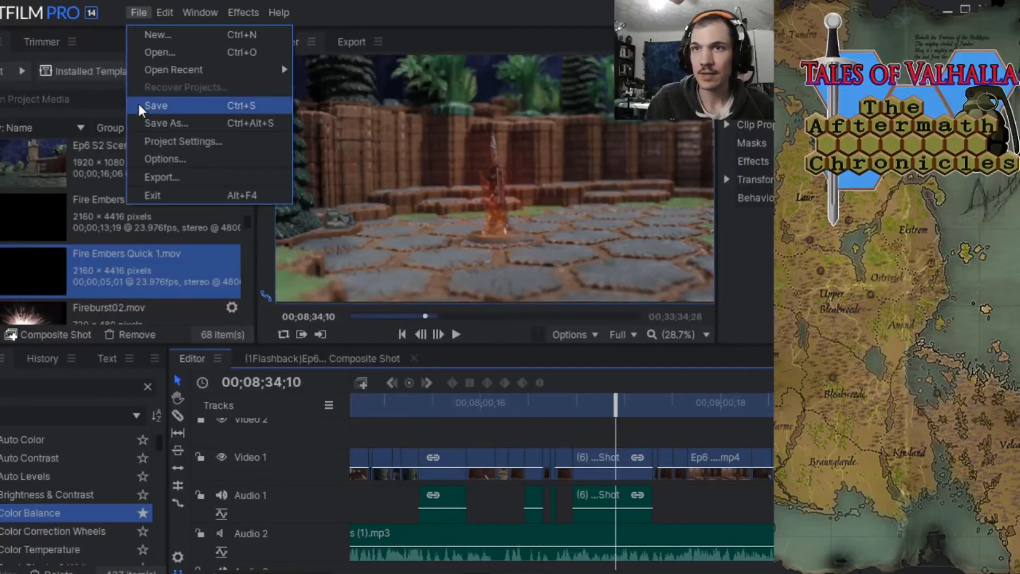
{"action": "left_click", "coordinate": [138, 101]}
Make a composite shot from the Ep6 S2 Scene2 Shot 5 at 40.mp4 clip at 00;09;29;20, prefixing its name with "(1Eye)".
{"action": "left_click", "coordinate": [456, 334]}
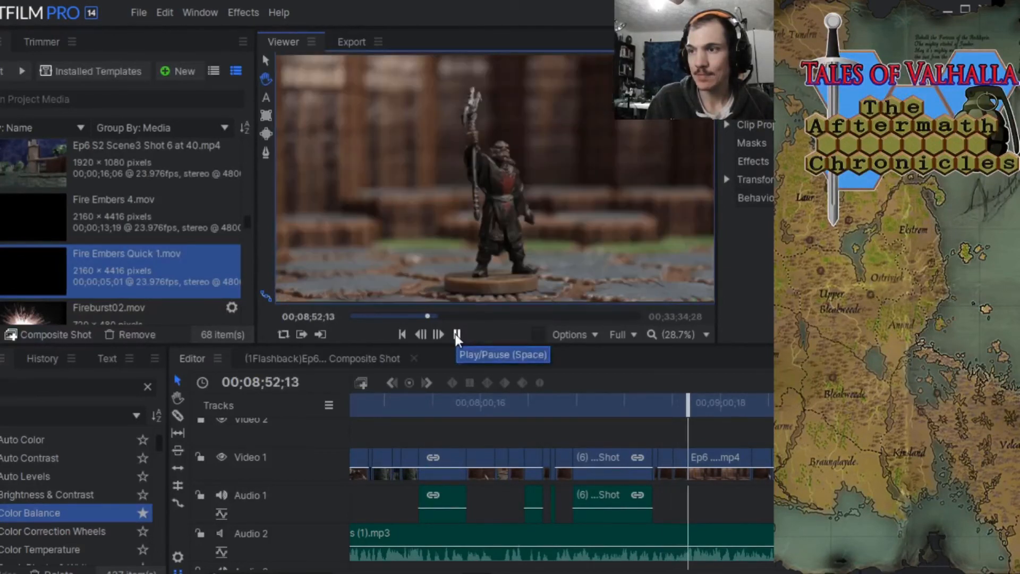
{"action": "left_click", "coordinate": [456, 334]}
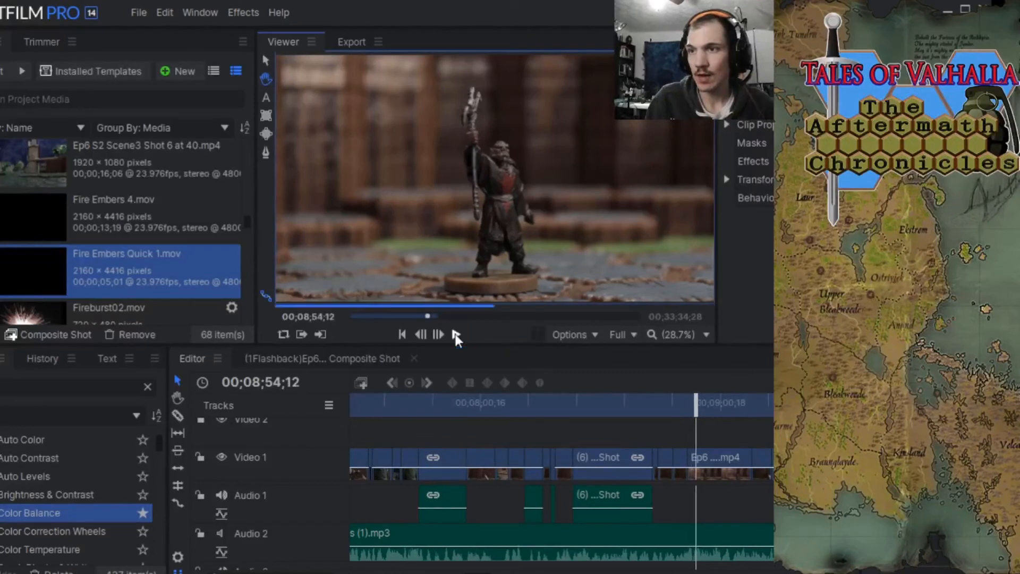
{"action": "left_click_drag", "start_coordinate": [697, 404], "coordinate": [609, 389]}
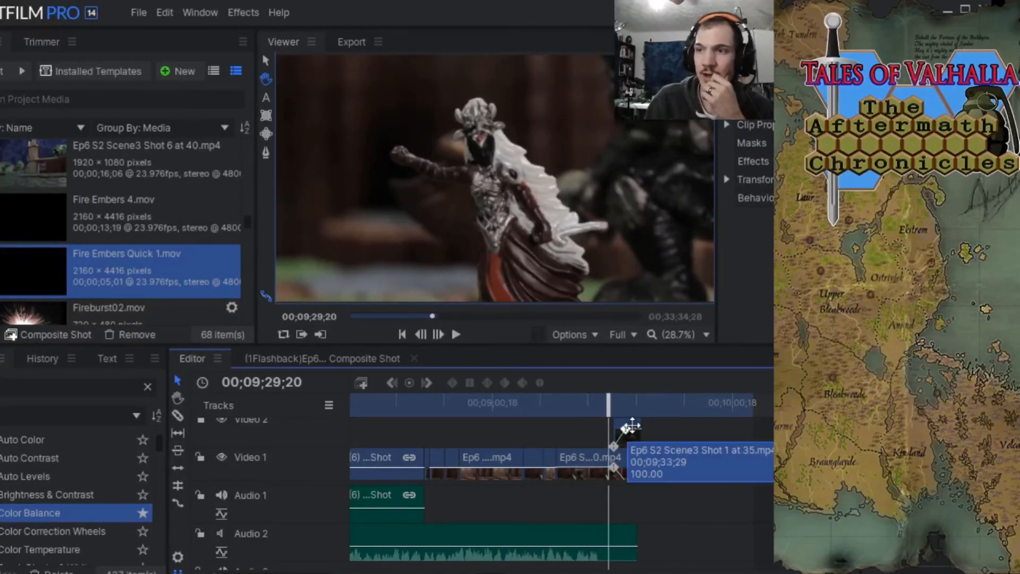
{"action": "right_click", "coordinate": [582, 455]}
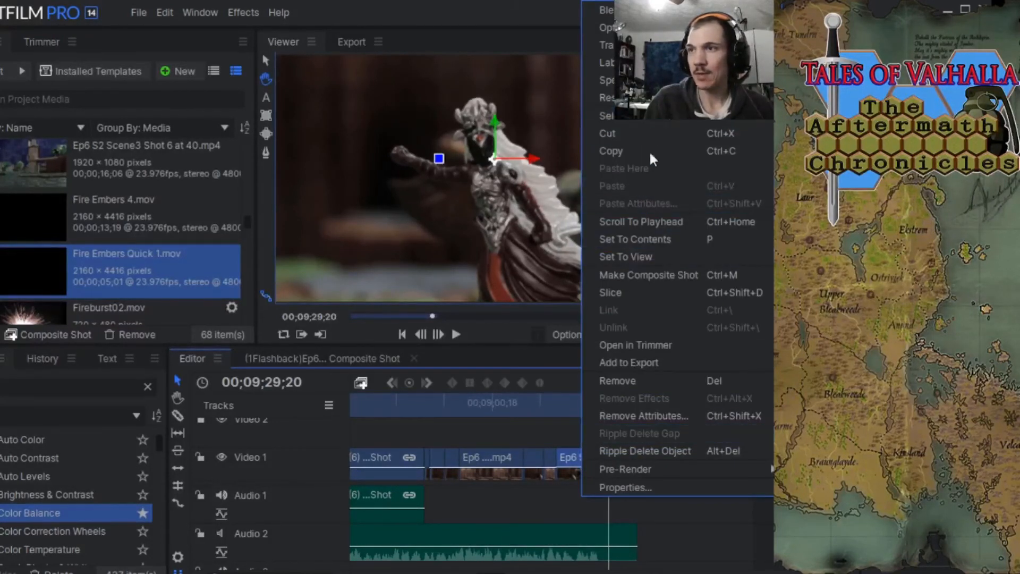
{"action": "left_click", "coordinate": [635, 276]}
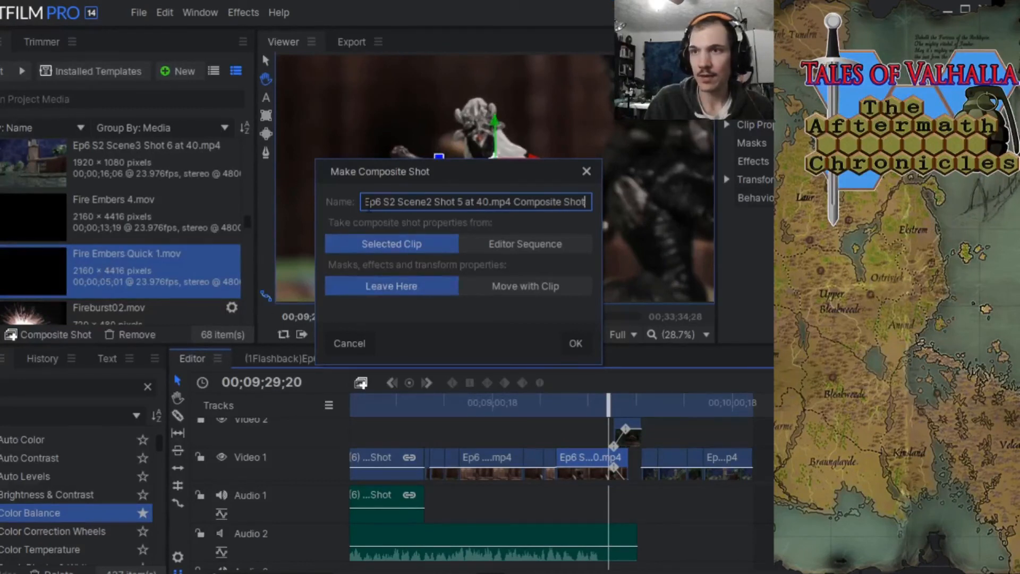
{"action": "left_click", "coordinate": [367, 203]}
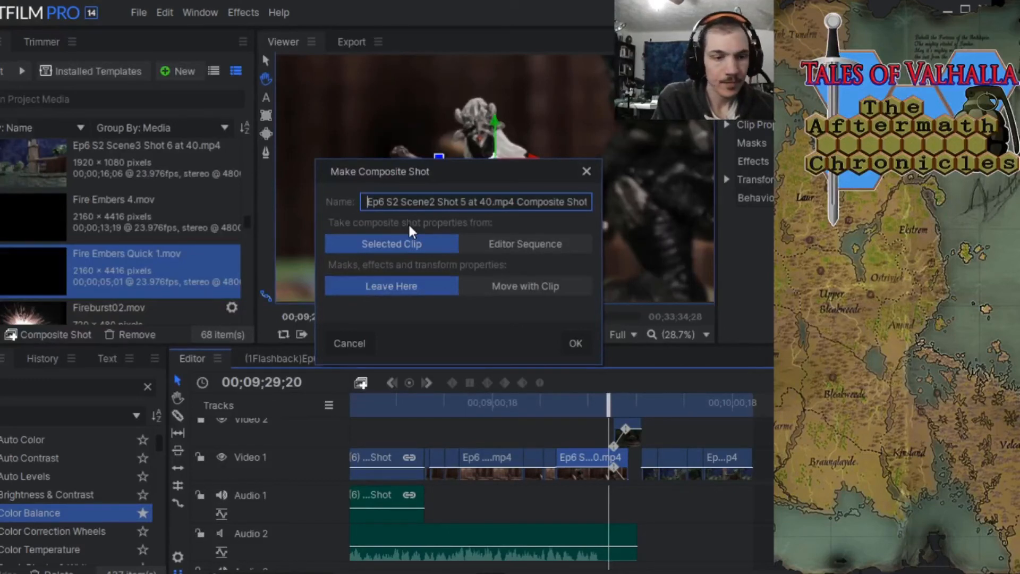
{"action": "type", "text": "(1Eye"}
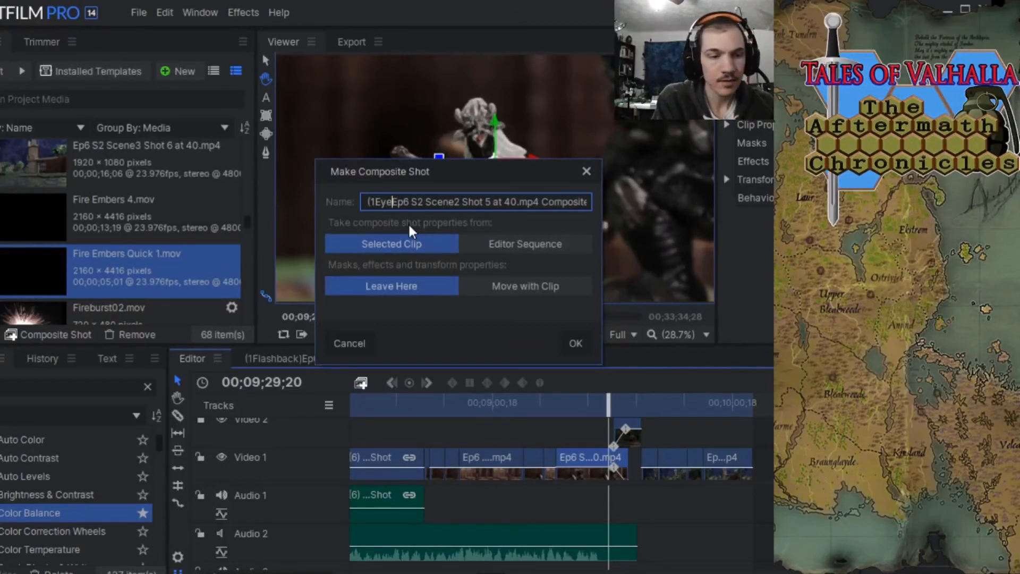
{"action": "type", "text": ")"}
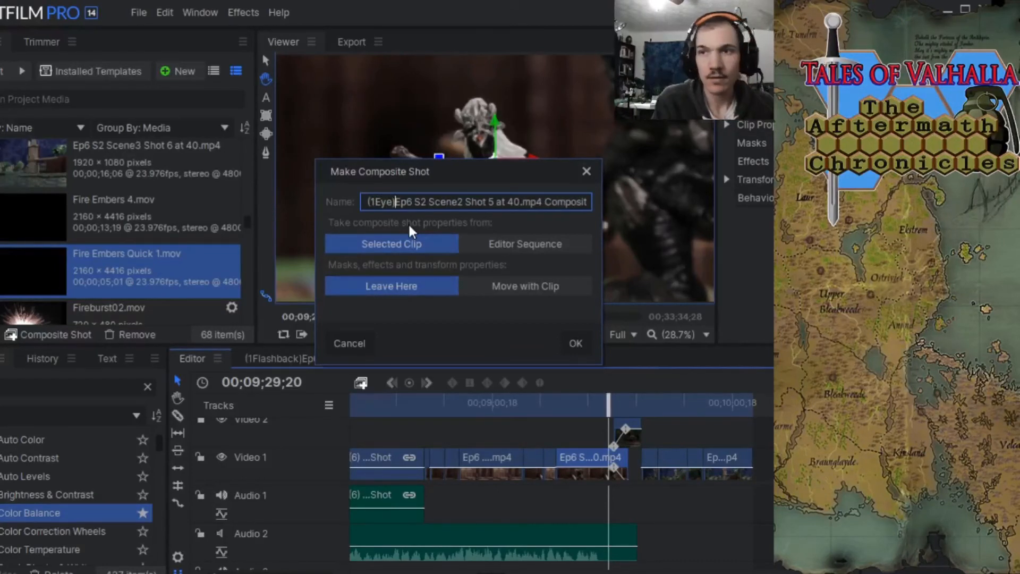
{"action": "left_click", "coordinate": [576, 345]}
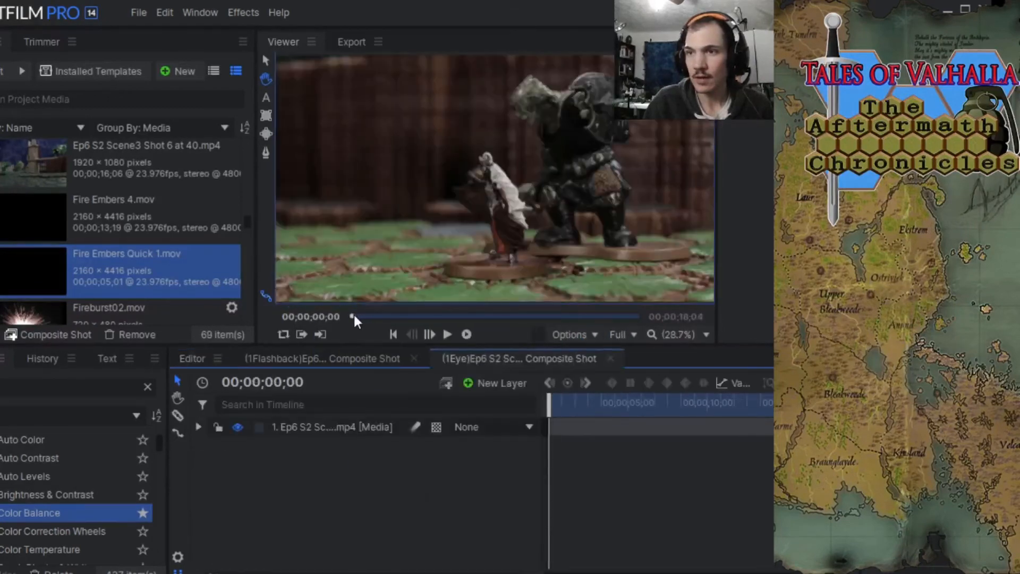
Compare the (1Eye) composite shot with the editor sequence and move the composite's playhead to 00;00;15;21.
{"action": "left_click_drag", "start_coordinate": [352, 316], "coordinate": [579, 328]}
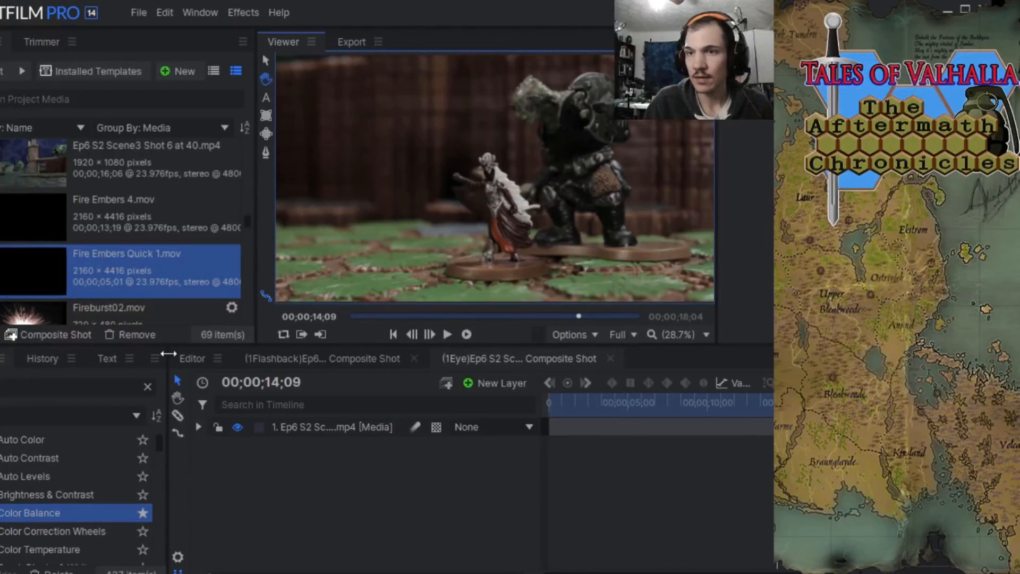
{"action": "left_click", "coordinate": [183, 359]}
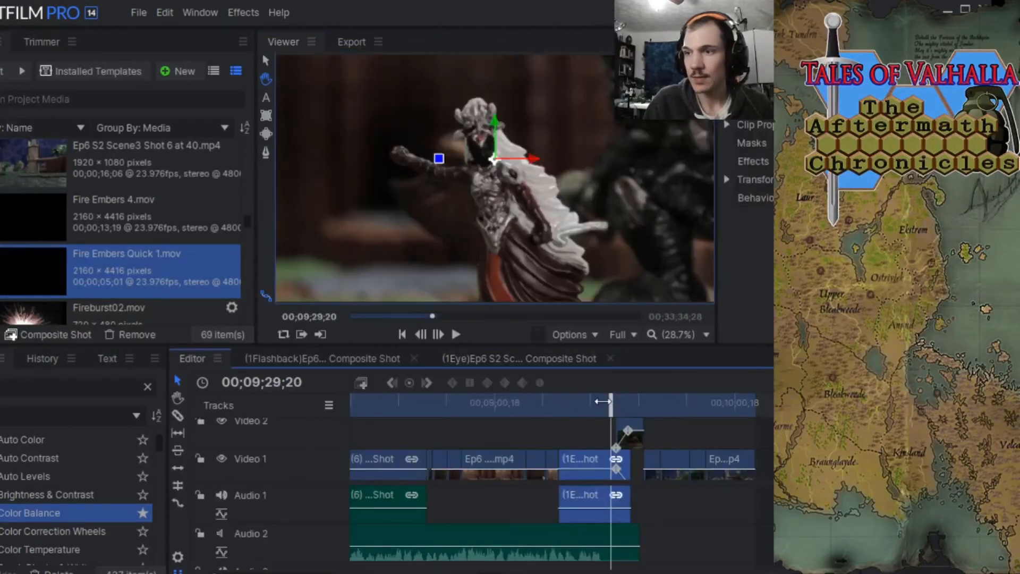
{"action": "mouse_move", "coordinate": [602, 401]}
{"action": "left_mouse_down"}
{"action": "mouse_move", "coordinate": [614, 402]}
{"action": "mouse_move", "coordinate": [594, 403]}
{"action": "left_mouse_up"}
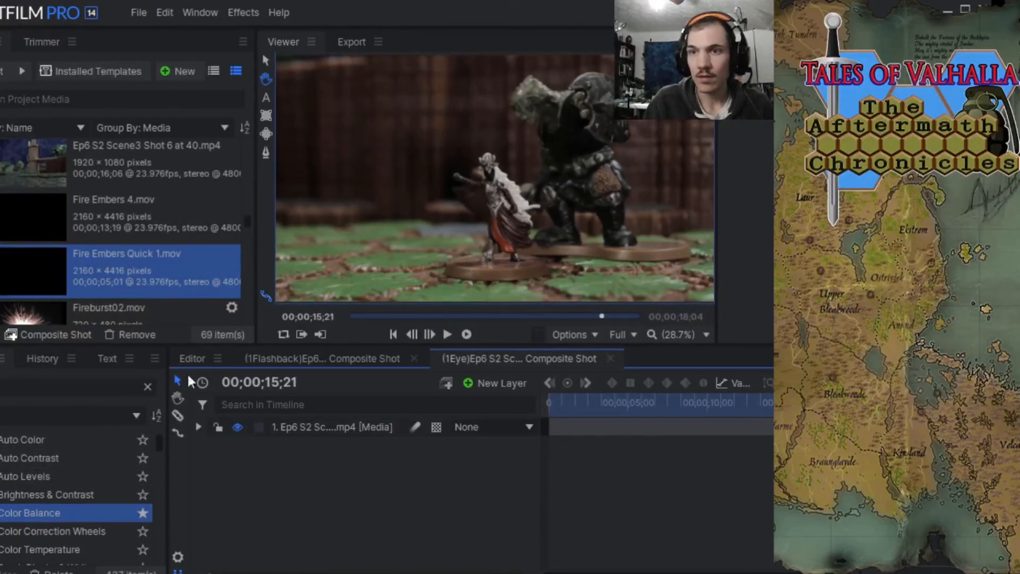
Open the (0) Valhalla Map.png Composite Shot from the project media and expand its Valhalla Map media layer.
{"action": "scroll", "coordinate": [70, 233], "scroll_direction": "down", "scroll_amount": 5}
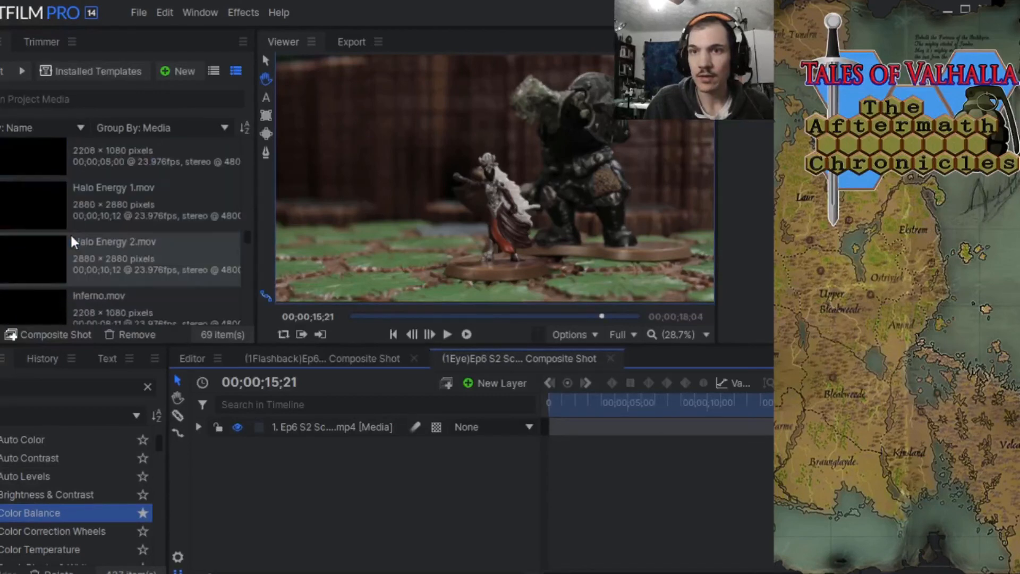
{"action": "scroll", "coordinate": [72, 237], "scroll_direction": "down", "scroll_amount": 6}
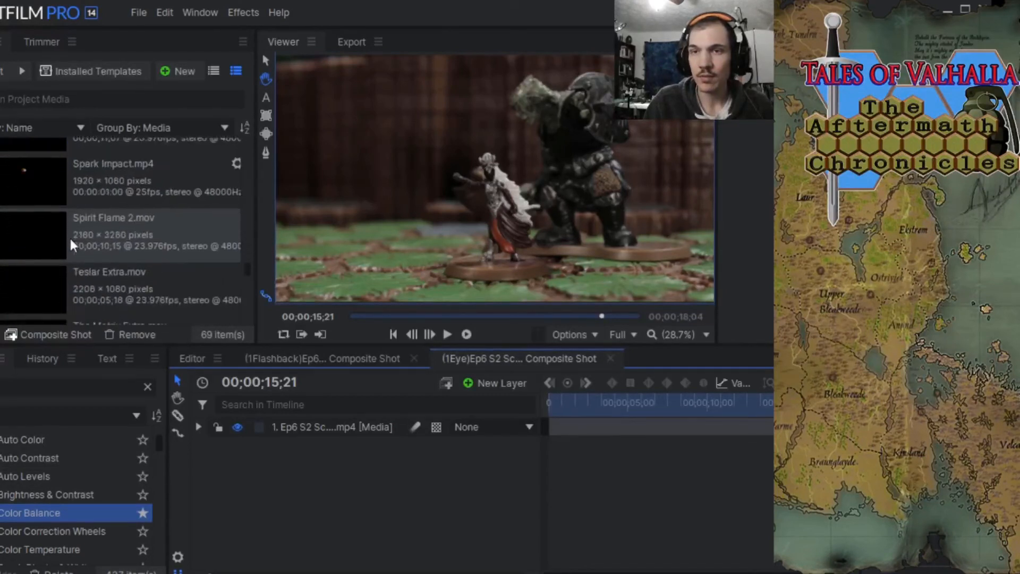
{"action": "scroll", "coordinate": [69, 236], "scroll_direction": "down", "scroll_amount": 5}
{"action": "scroll", "coordinate": [68, 237], "scroll_direction": "down", "scroll_amount": 3}
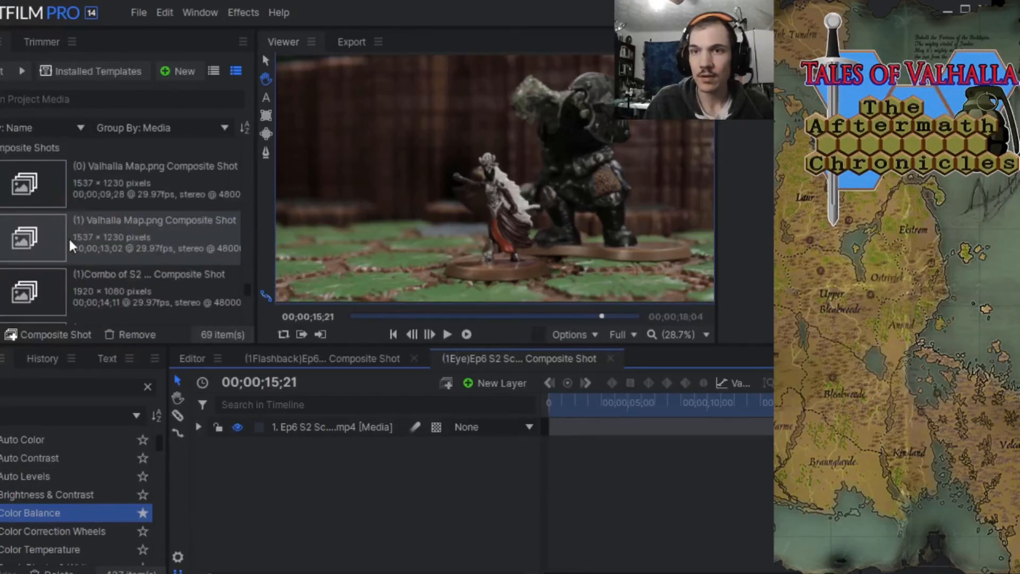
{"action": "left_click", "coordinate": [86, 184]}
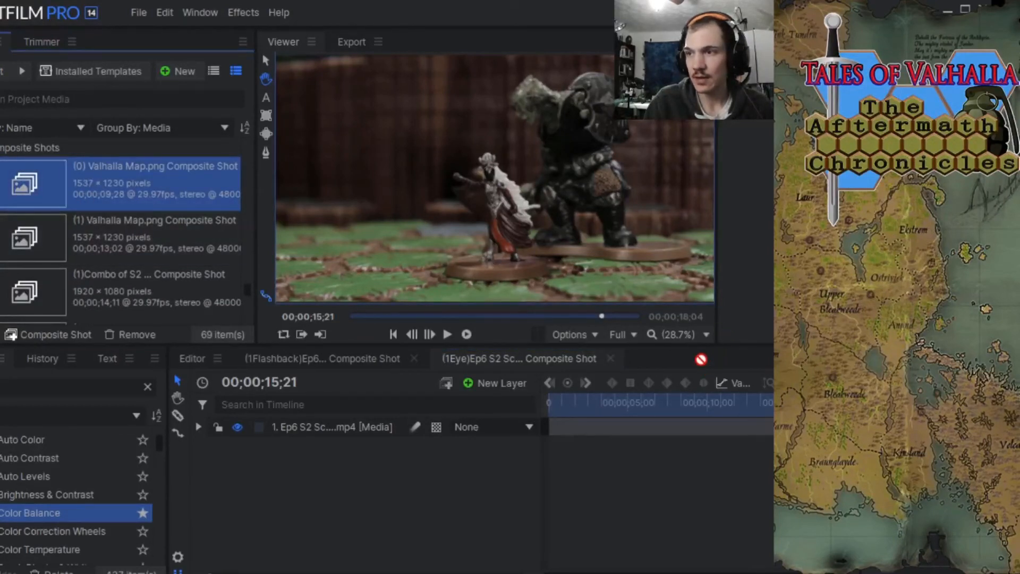
{"action": "double_click", "coordinate": [90, 180]}
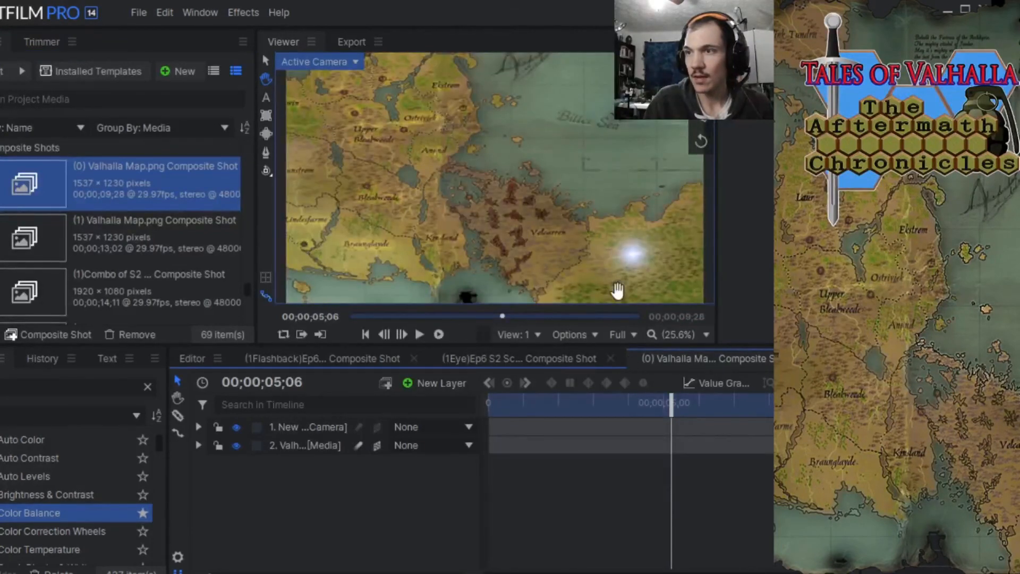
{"action": "left_click", "coordinate": [198, 446]}
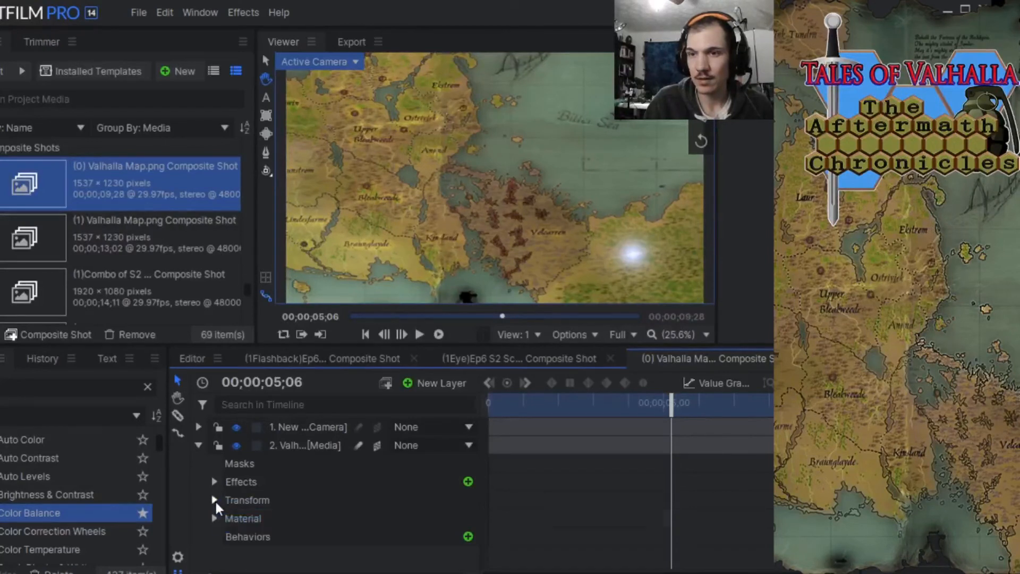
Copy the Light Flares x effect from the Valhalla Map media layer.
{"action": "left_click", "coordinate": [215, 499]}
{"action": "left_click", "coordinate": [215, 500]}
{"action": "left_click", "coordinate": [214, 481]}
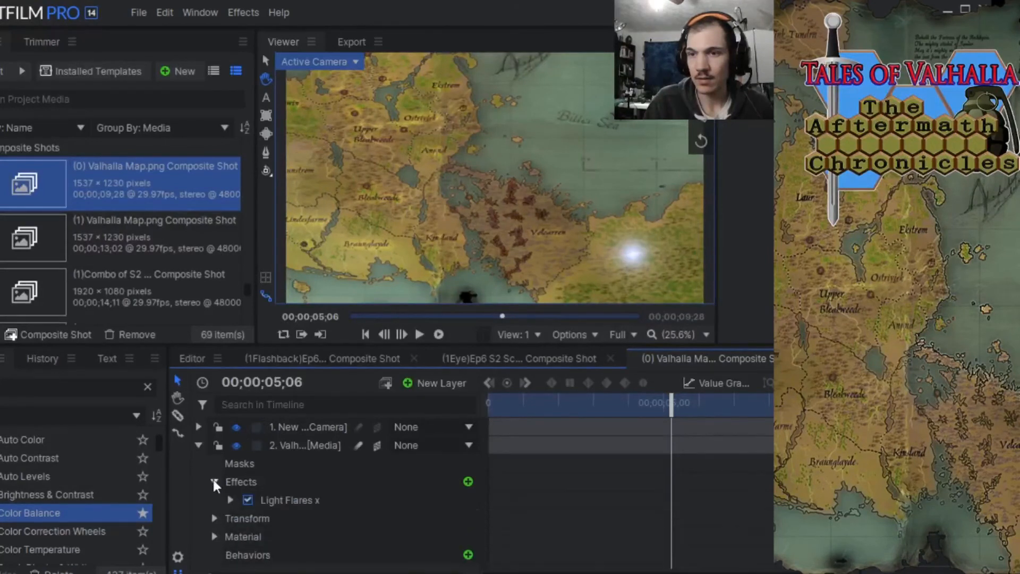
{"action": "right_click", "coordinate": [293, 500]}
{"action": "left_click", "coordinate": [321, 346]}
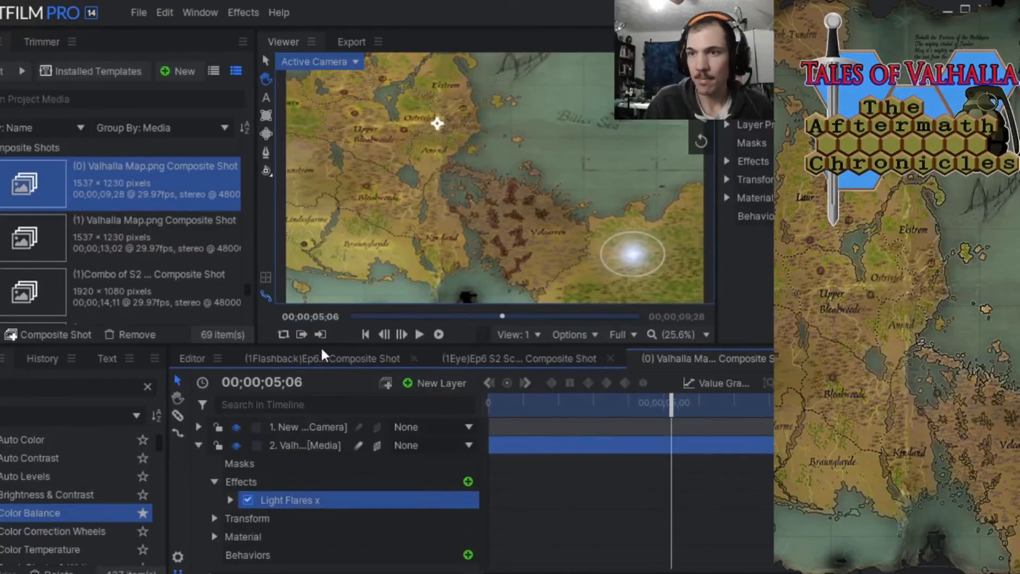
In the (1Eye) composite shot, change the Ep6 S2 media layer from 2D to a 3D Plane and add a camera.
{"action": "left_click", "coordinate": [538, 356]}
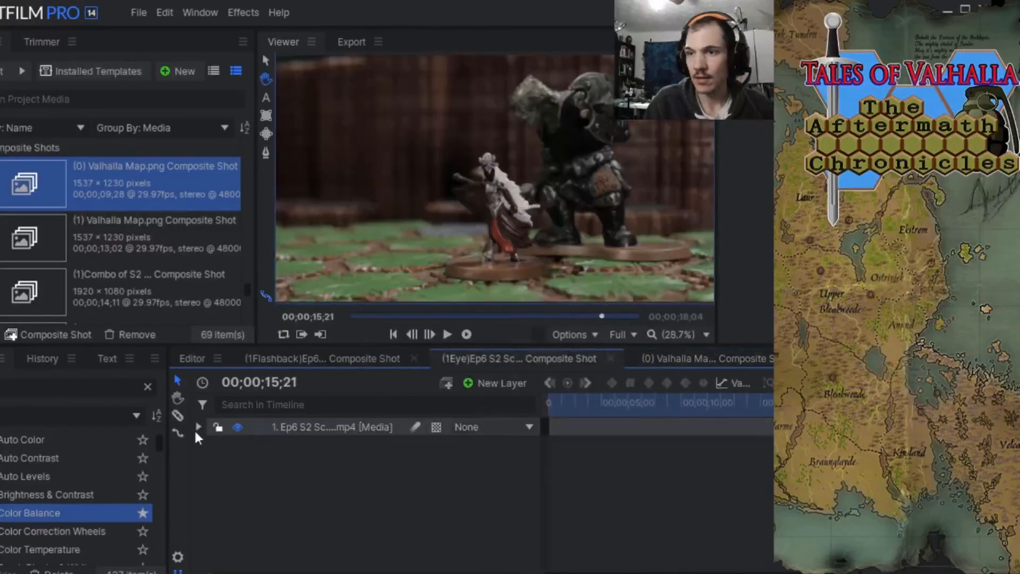
{"action": "left_click", "coordinate": [436, 427]}
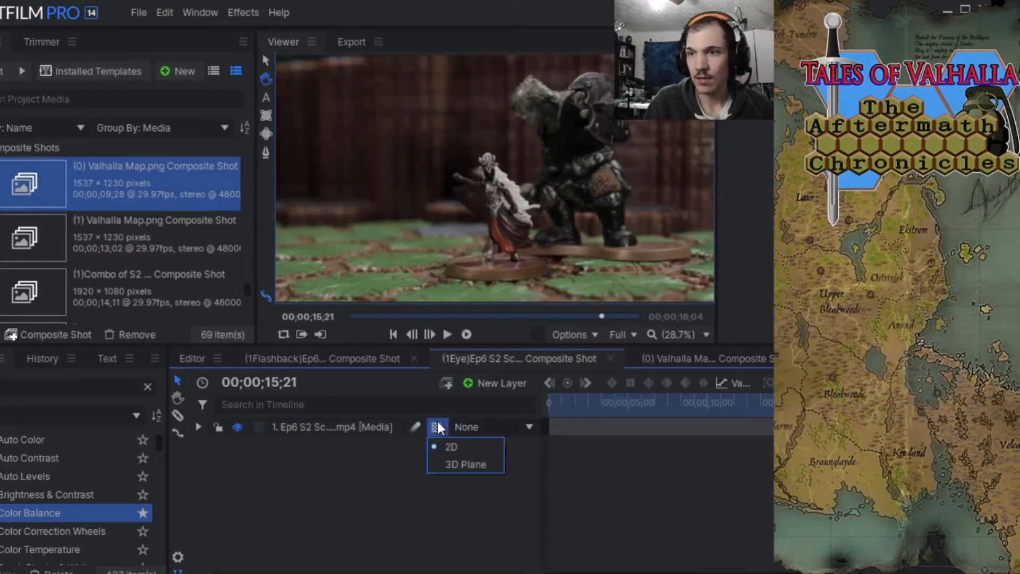
{"action": "left_click", "coordinate": [465, 464]}
{"action": "left_click", "coordinate": [551, 337]}
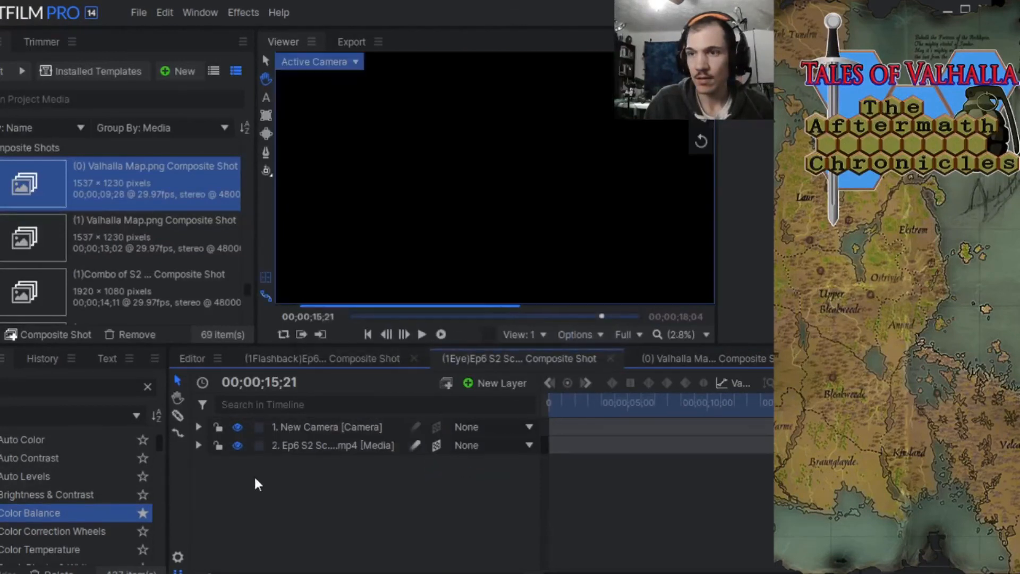
Expand the Ep6 S2 media layer, apply the Color Balance effect to it and disable that effect.
{"action": "left_click", "coordinate": [199, 445]}
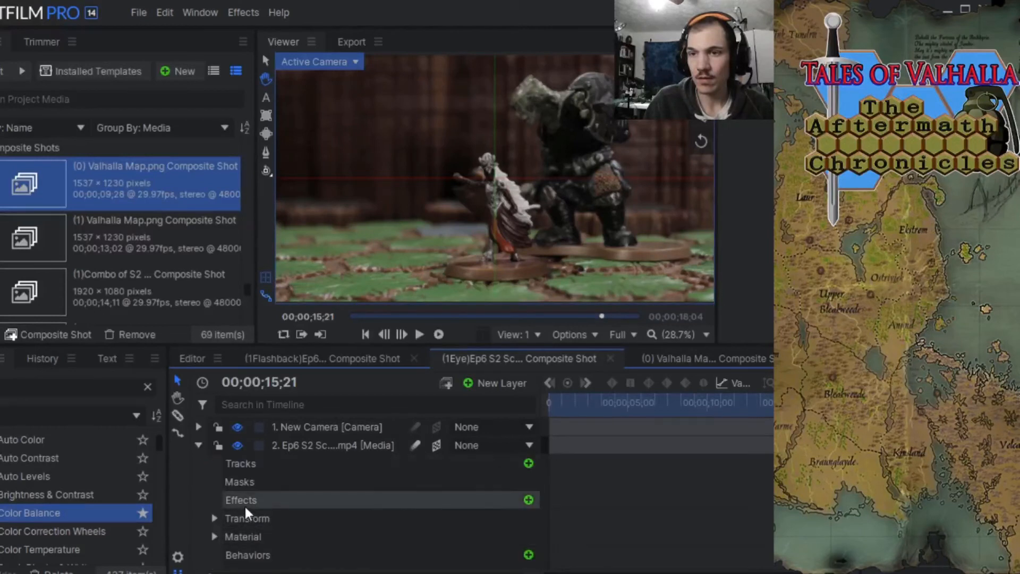
{"action": "left_click", "coordinate": [15, 516]}
{"action": "left_click_drag", "start_coordinate": [263, 500], "coordinate": [264, 502]}
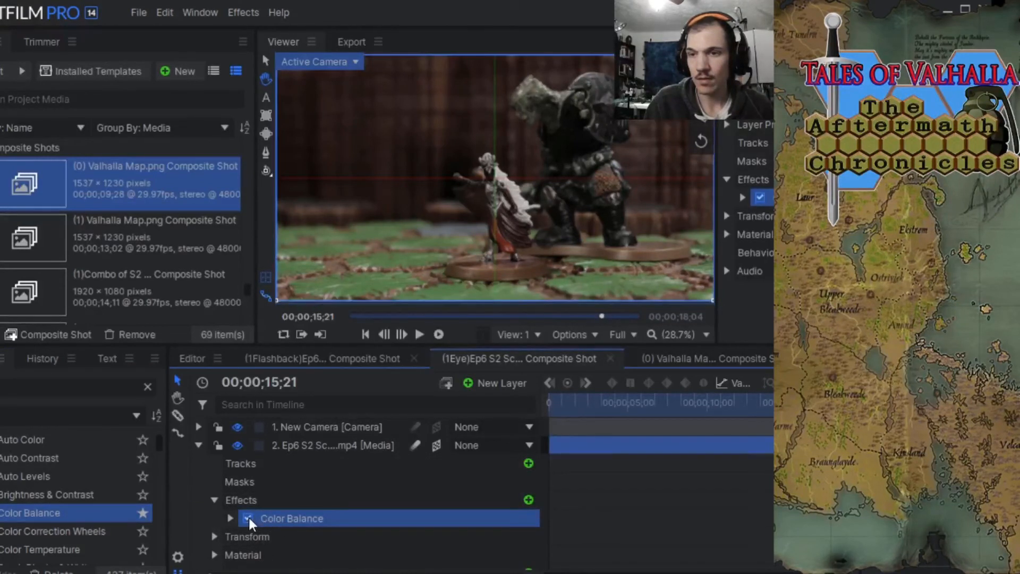
{"action": "left_click", "coordinate": [247, 518]}
Paste the copied Light Flares x effect alongside Color Balance and remove the Color Balance effect from the layer.
{"action": "right_click", "coordinate": [269, 515]}
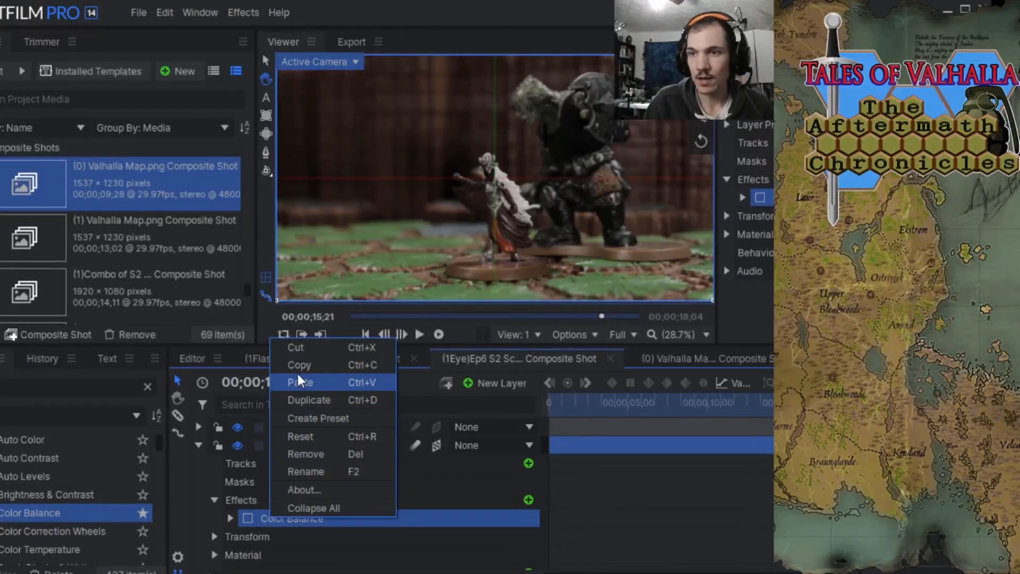
{"action": "left_click", "coordinate": [298, 382]}
{"action": "right_click", "coordinate": [272, 515]}
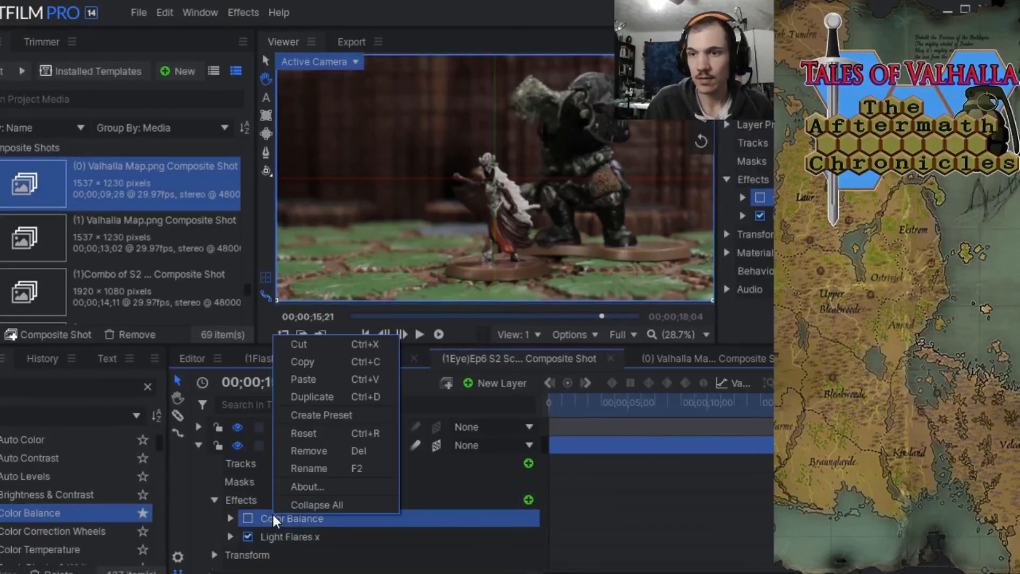
{"action": "left_click", "coordinate": [307, 451]}
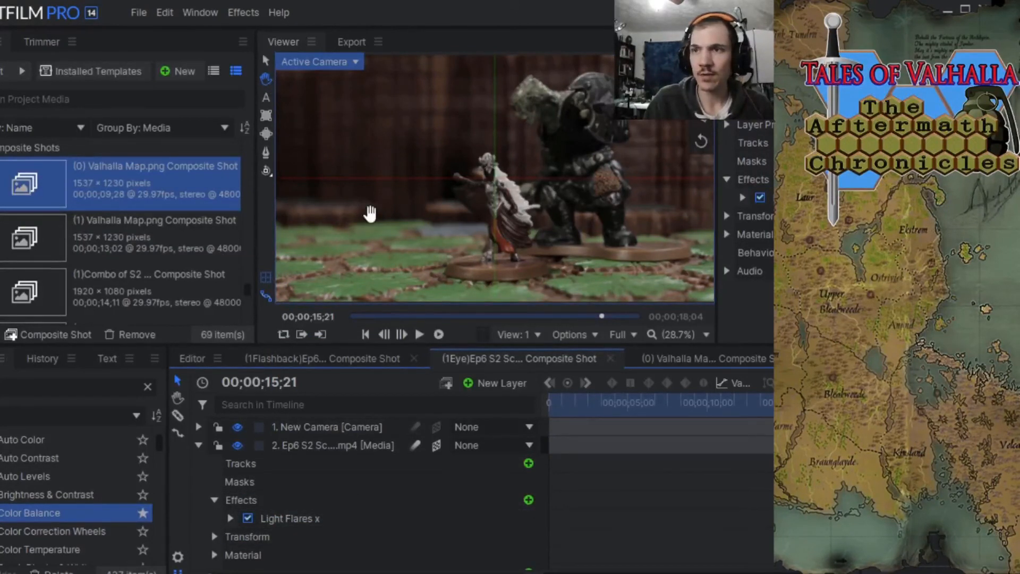
Hide the viewer's 3D grid and expand the Light Flares x properties down to the Intensity keyframes.
{"action": "left_click", "coordinate": [266, 279]}
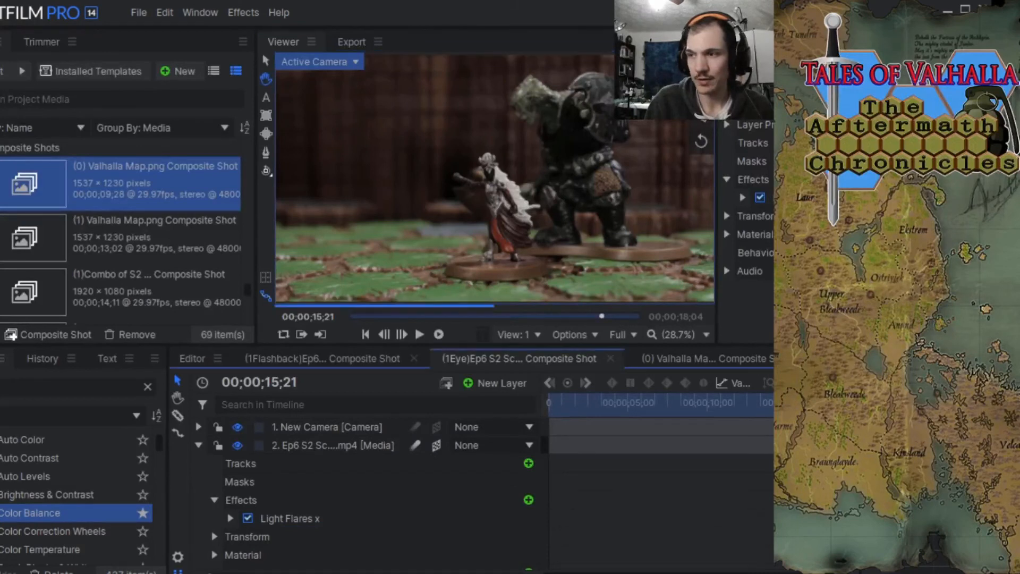
{"action": "scroll", "coordinate": [372, 505], "scroll_direction": "down", "scroll_amount": 2}
{"action": "scroll", "coordinate": [372, 505], "scroll_direction": "up", "scroll_amount": 2}
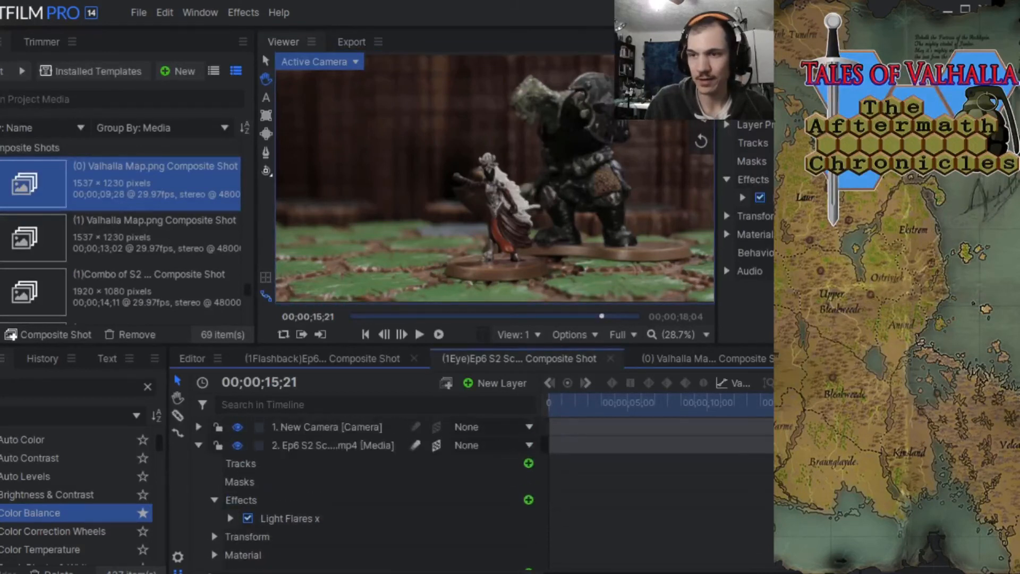
{"action": "left_click", "coordinate": [231, 519]}
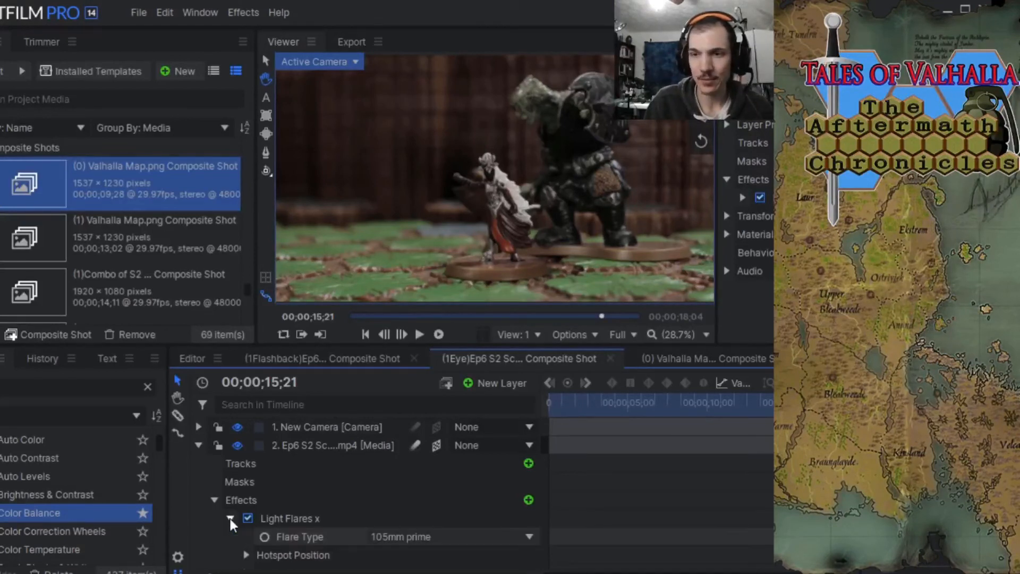
{"action": "scroll", "coordinate": [394, 495], "scroll_direction": "down", "scroll_amount": 3}
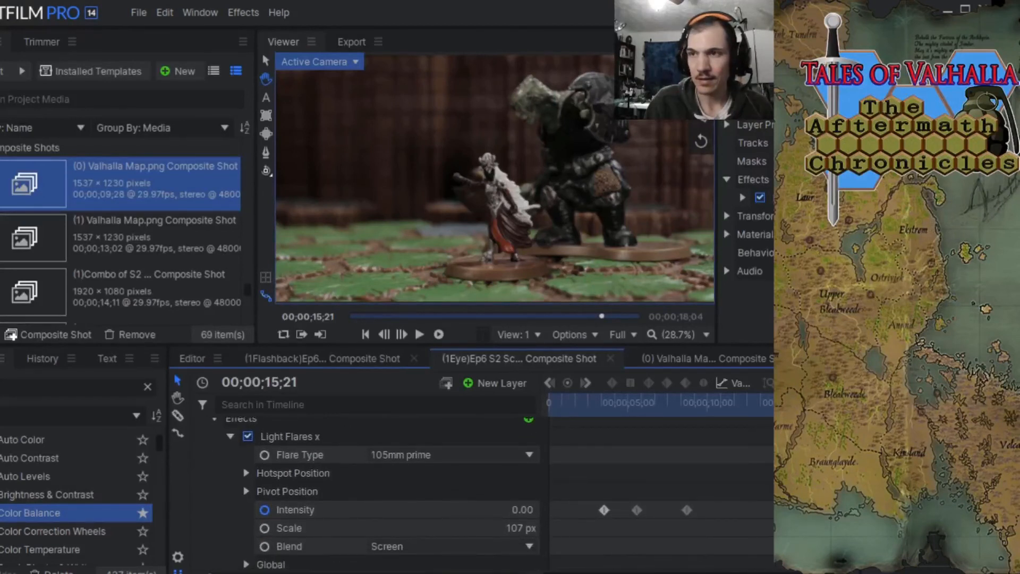
Move the three Light Flares x Intensity keyframes later, to about 11, 14 and 16 seconds on the timeline.
{"action": "left_click_drag", "start_coordinate": [799, 409], "coordinate": [668, 434]}
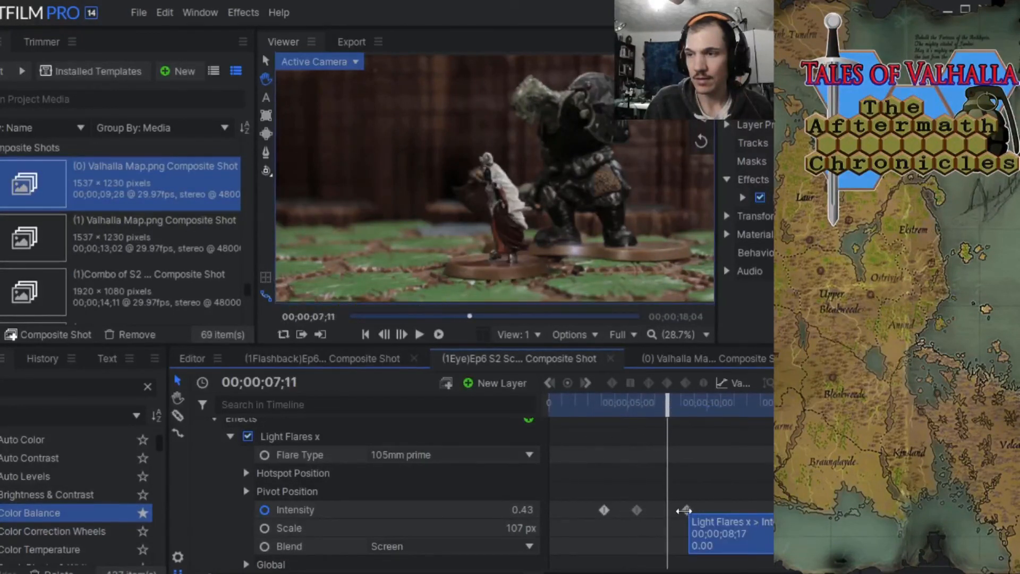
{"action": "left_click_drag", "start_coordinate": [688, 510], "coordinate": [734, 510]}
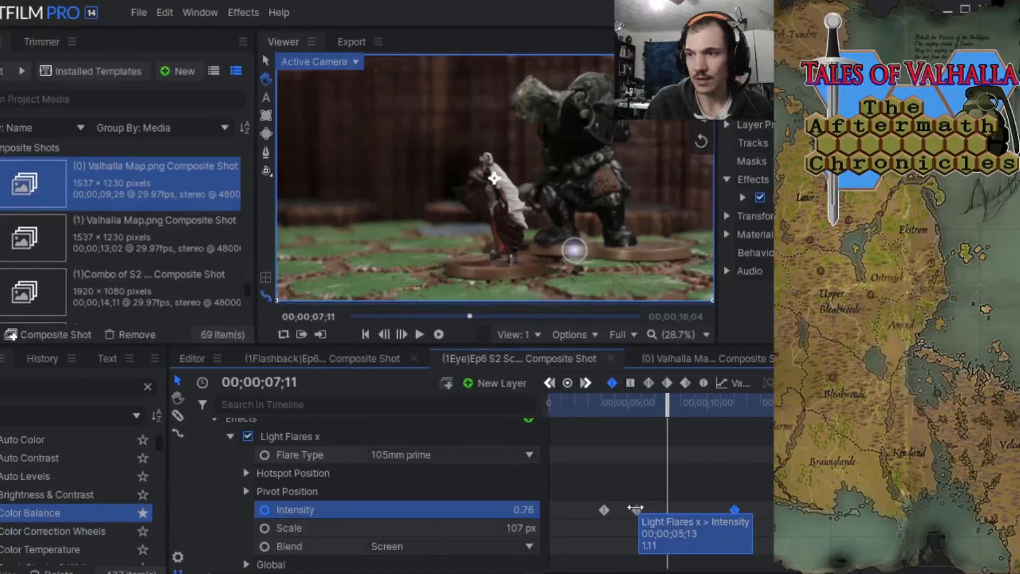
{"action": "left_click_drag", "start_coordinate": [638, 510], "coordinate": [660, 509]}
{"action": "left_click_drag", "start_coordinate": [668, 411], "coordinate": [778, 411]}
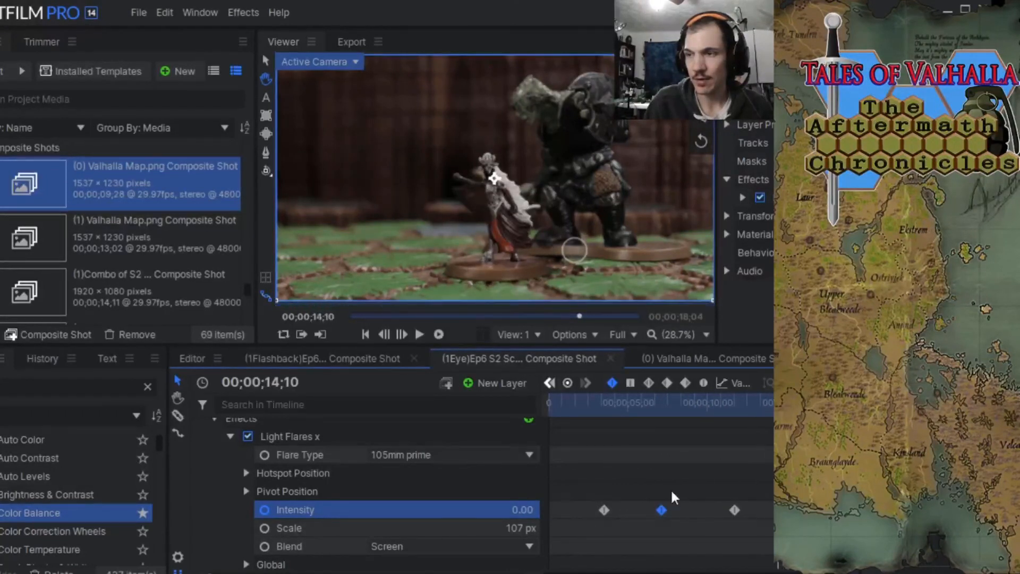
{"action": "left_click_drag", "start_coordinate": [734, 510], "coordinate": [800, 510]}
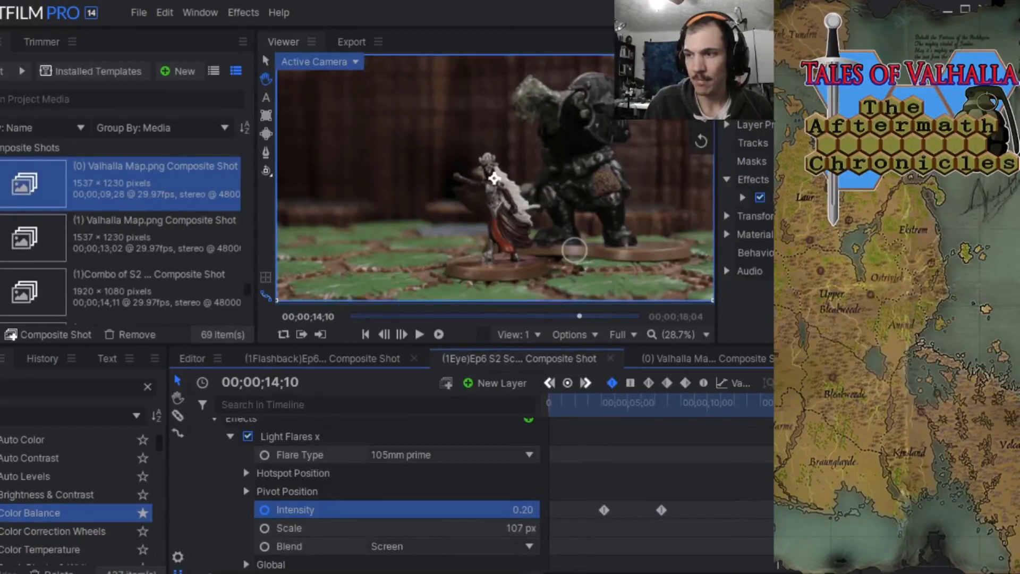
{"action": "left_click_drag", "start_coordinate": [661, 510], "coordinate": [770, 510]}
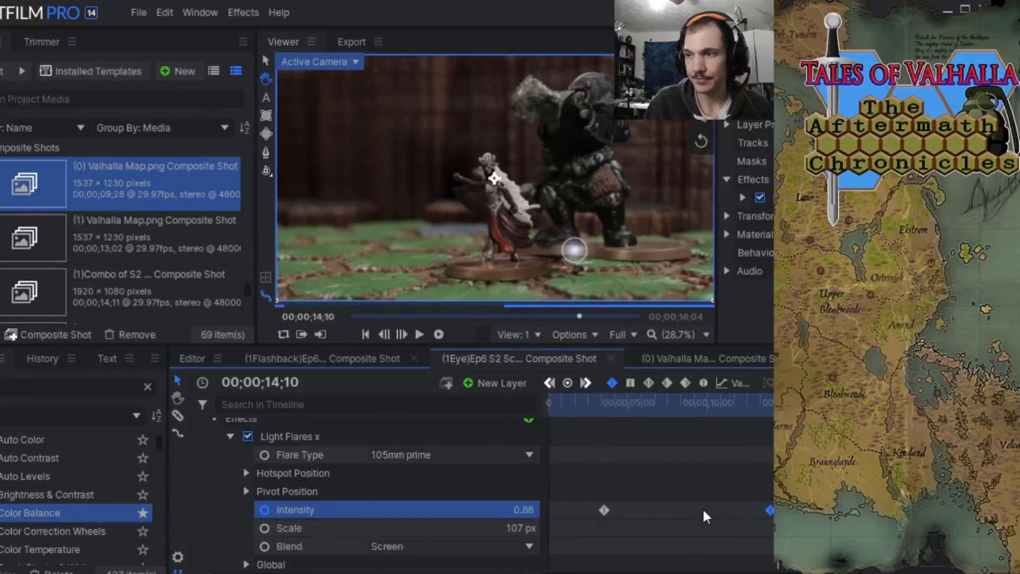
{"action": "mouse_move", "coordinate": [602, 510]}
{"action": "left_click_drag", "start_coordinate": [601, 510], "coordinate": [729, 510]}
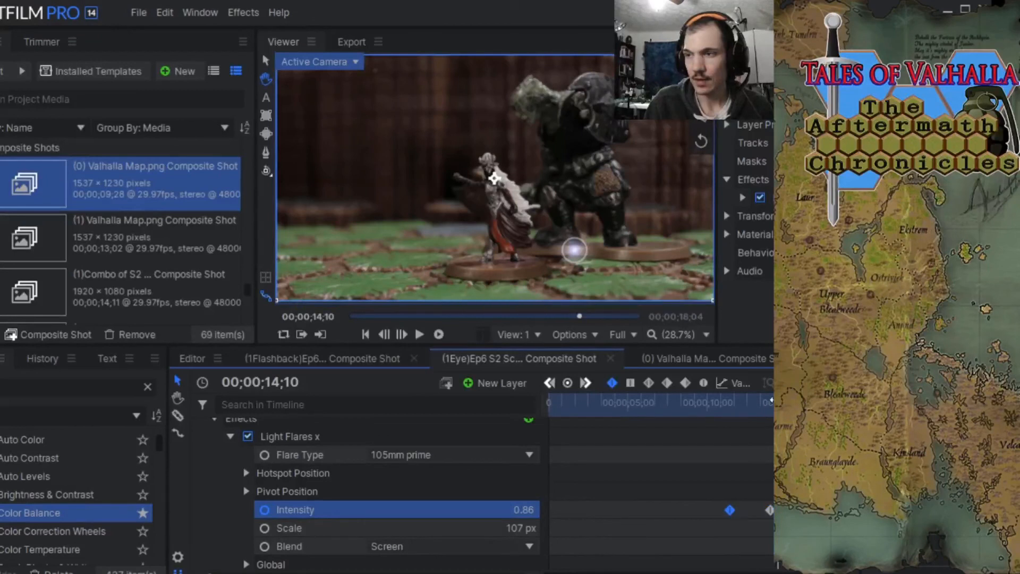
At 00;00;13;04, place the light flare's hotspot over the face of the small white-haired figure.
{"action": "left_click", "coordinate": [749, 414]}
{"action": "left_click_drag", "start_coordinate": [749, 414], "coordinate": [759, 413]}
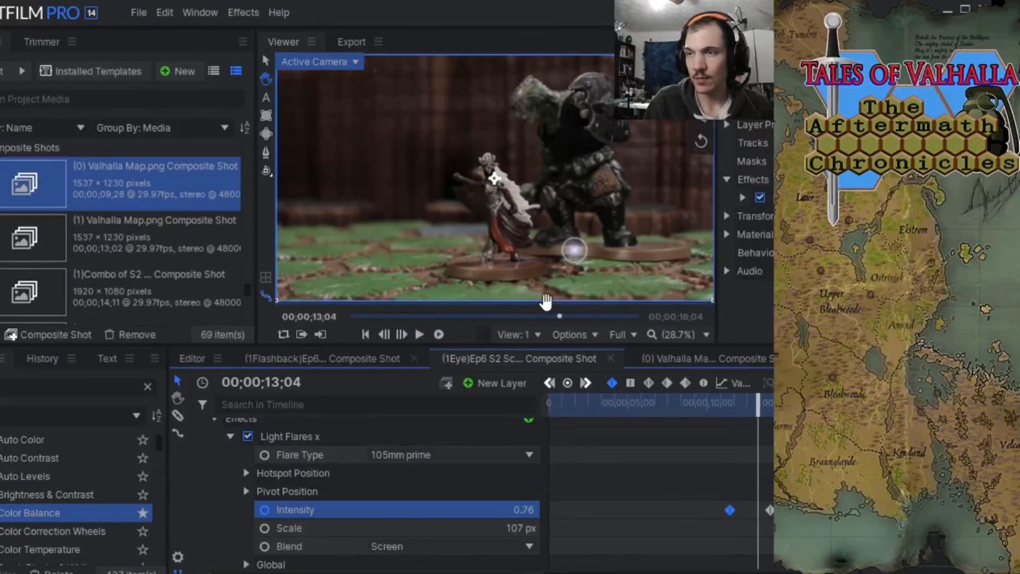
{"action": "left_click_drag", "start_coordinate": [572, 256], "coordinate": [531, 232]}
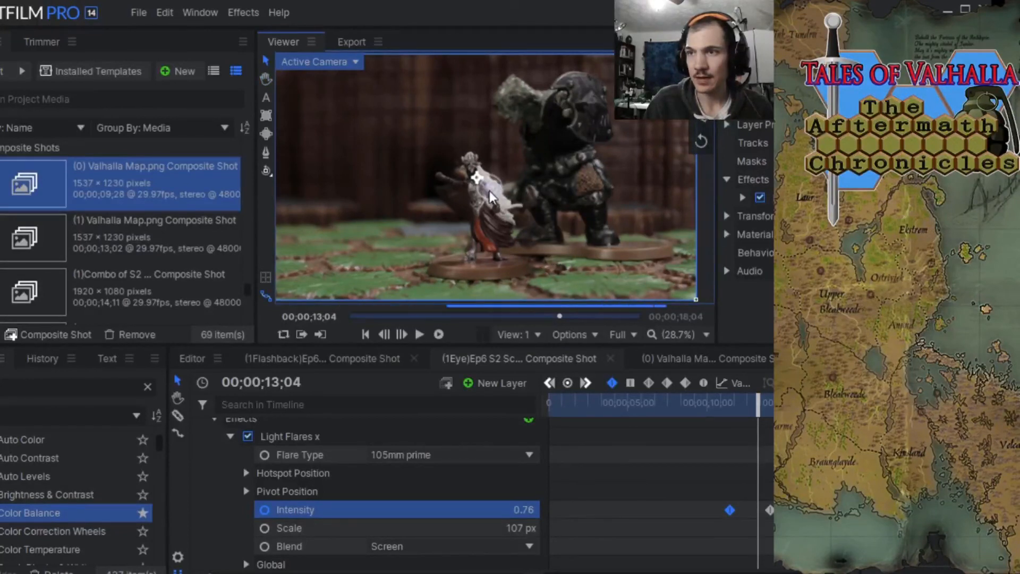
{"action": "scroll", "coordinate": [475, 180], "scroll_direction": "up", "scroll_amount": 5}
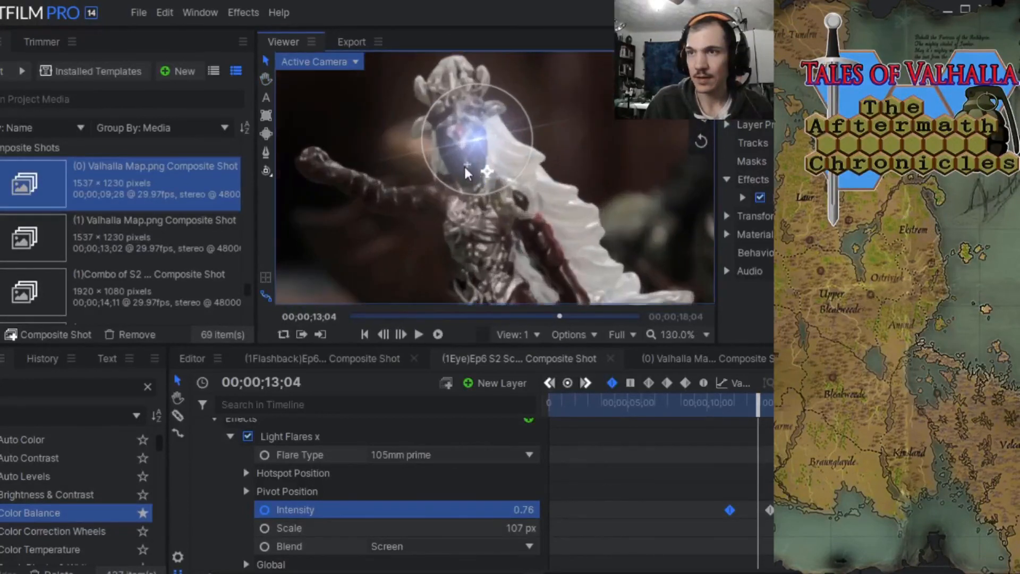
{"action": "left_click_drag", "start_coordinate": [473, 129], "coordinate": [451, 142]}
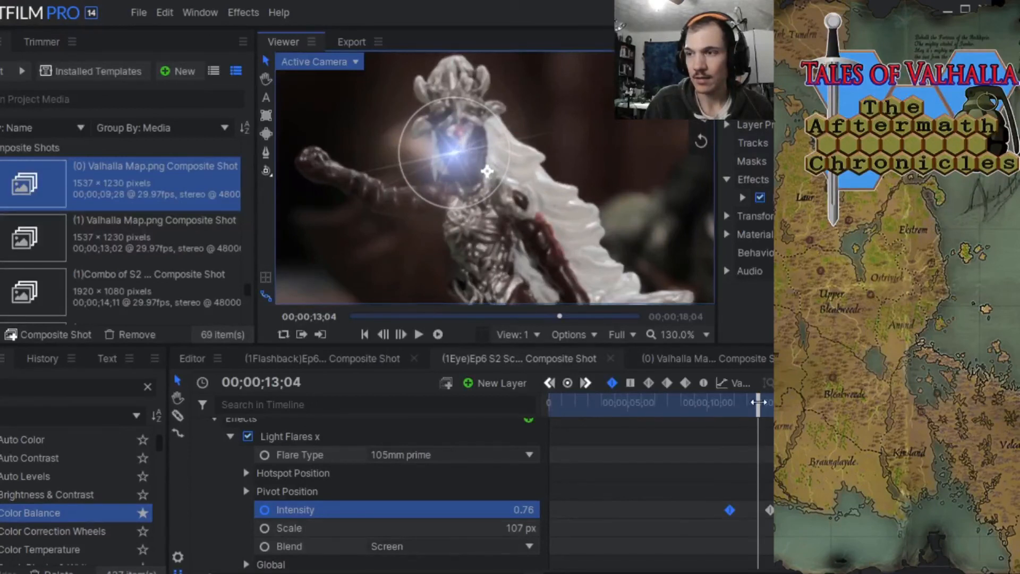
Fine-tune the flare hotspot on the figure's eye at 00;00;13;09 and 00;00;15;04, and return the playhead to 00;00;13;00.
{"action": "mouse_move", "coordinate": [759, 403]}
{"action": "left_mouse_down"}
{"action": "mouse_move", "coordinate": [704, 403]}
{"action": "mouse_move", "coordinate": [814, 403]}
{"action": "mouse_move", "coordinate": [733, 403]}
{"action": "mouse_move", "coordinate": [794, 403]}
{"action": "mouse_move", "coordinate": [761, 403]}
{"action": "left_mouse_up"}
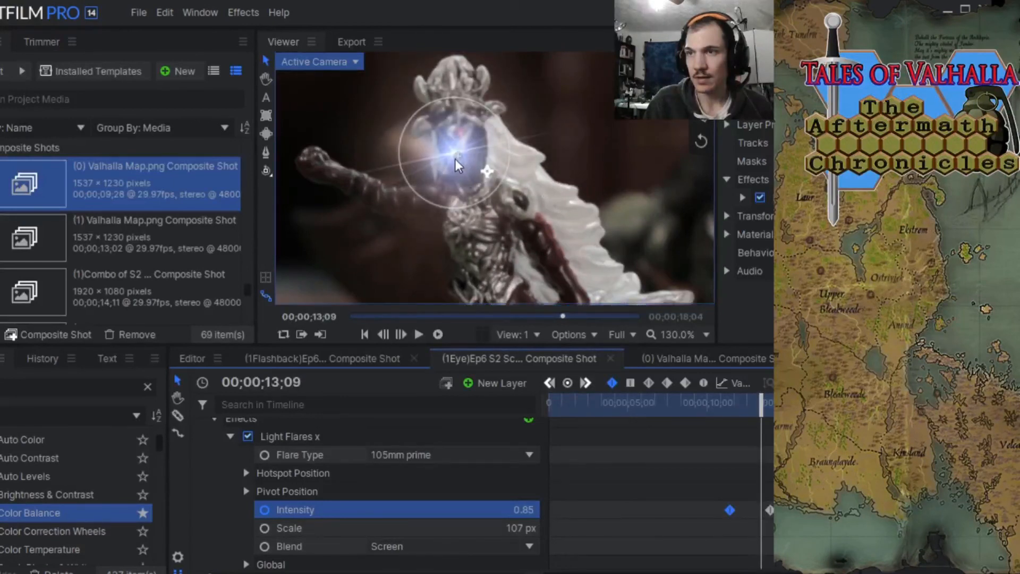
{"action": "left_click_drag", "start_coordinate": [455, 158], "coordinate": [451, 159]}
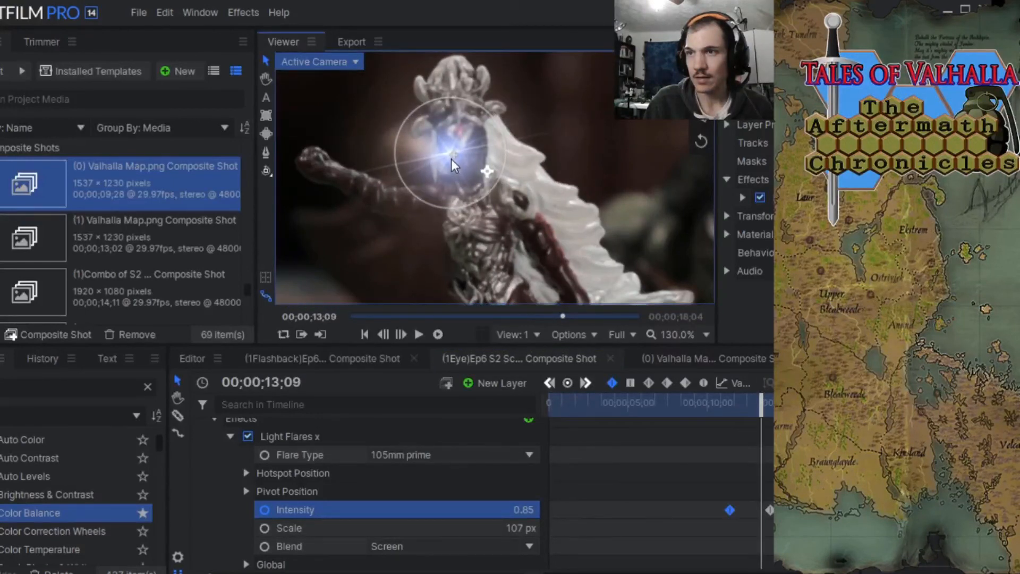
{"action": "left_click_drag", "start_coordinate": [764, 409], "coordinate": [786, 405]}
{"action": "scroll", "coordinate": [458, 166], "scroll_direction": "up", "scroll_amount": 4}
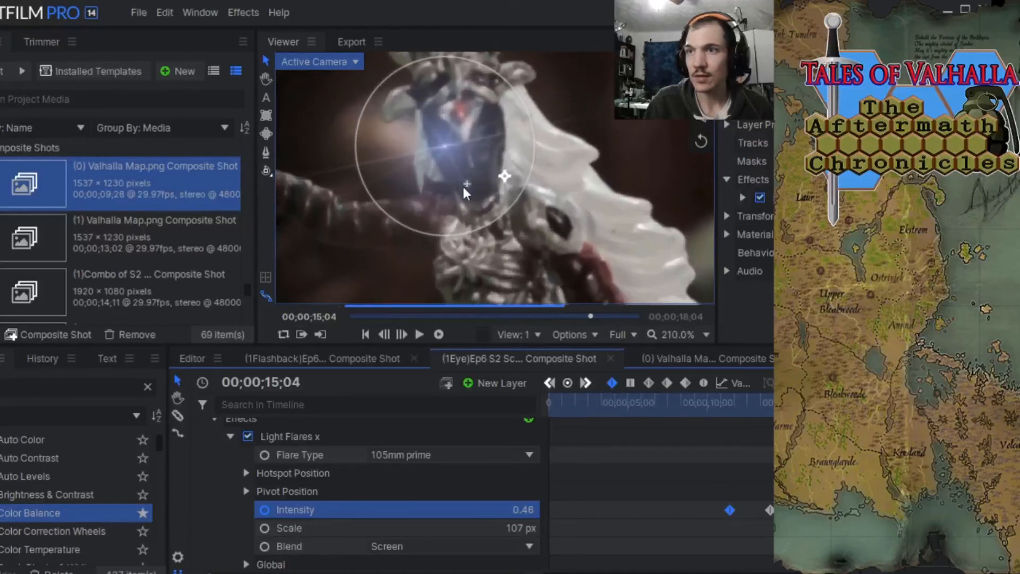
{"action": "mouse_move", "coordinate": [441, 149]}
{"action": "left_mouse_down"}
{"action": "mouse_move", "coordinate": [466, 247]}
{"action": "mouse_move", "coordinate": [445, 149]}
{"action": "left_mouse_up"}
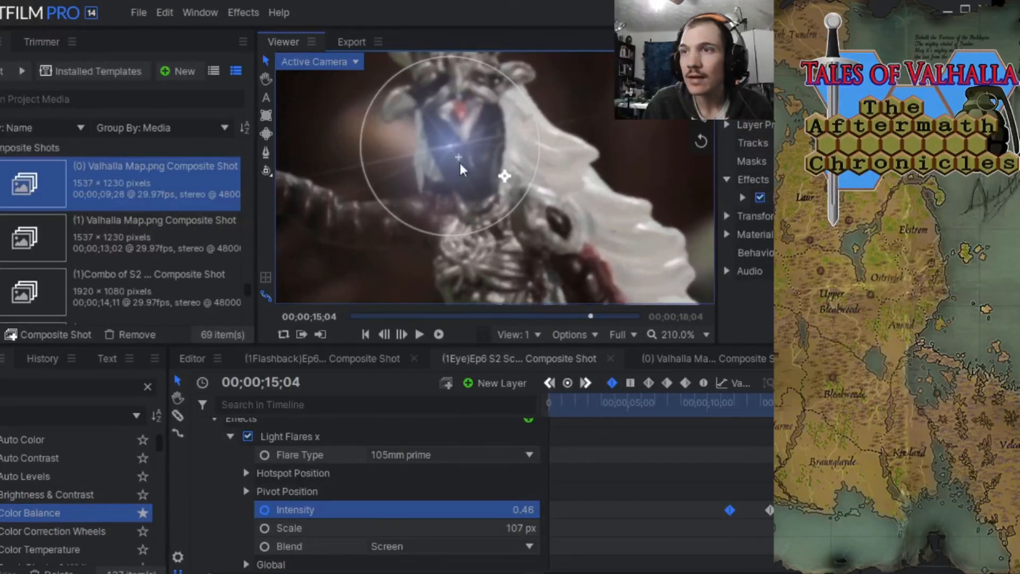
{"action": "left_click", "coordinate": [760, 404]}
{"action": "mouse_move", "coordinate": [738, 405]}
{"action": "left_mouse_down"}
{"action": "mouse_move", "coordinate": [728, 406]}
{"action": "mouse_move", "coordinate": [756, 406]}
{"action": "left_mouse_up"}
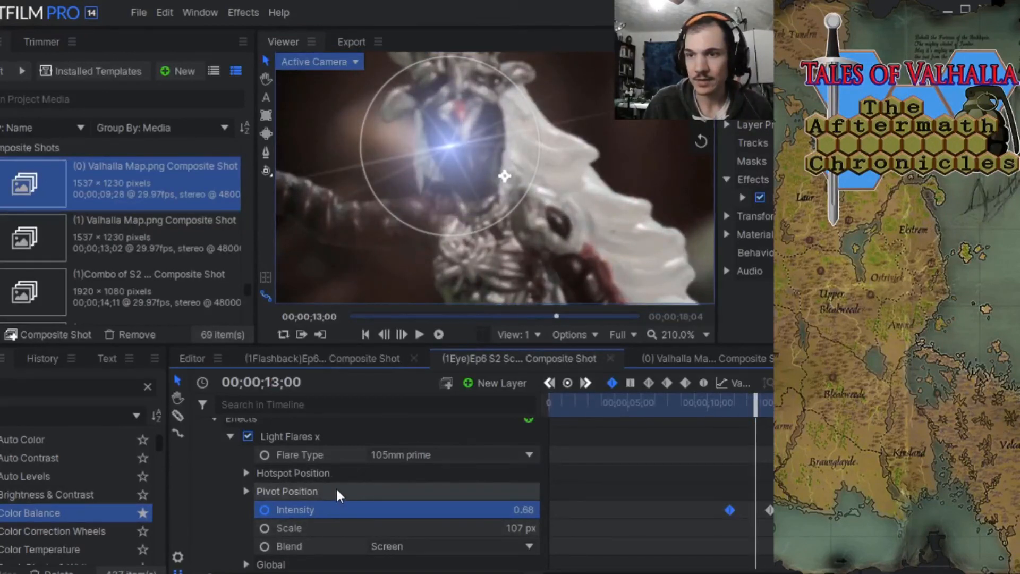
Expand the light flare's effect properties and set the colour in its last property group to yellow, #ffff00.
{"action": "left_click", "coordinate": [742, 197]}
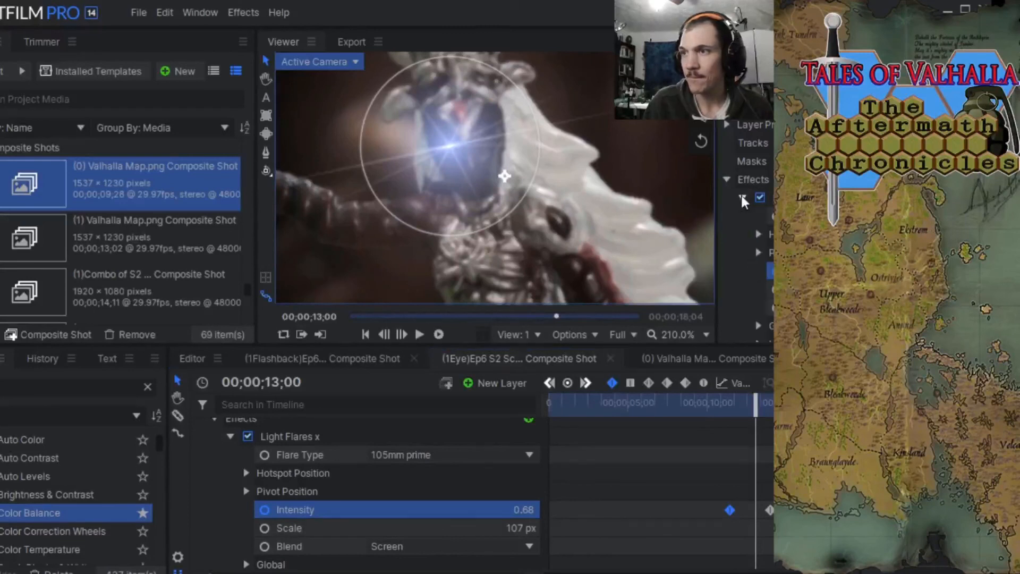
{"action": "scroll", "coordinate": [765, 233], "scroll_direction": "down", "scroll_amount": 2}
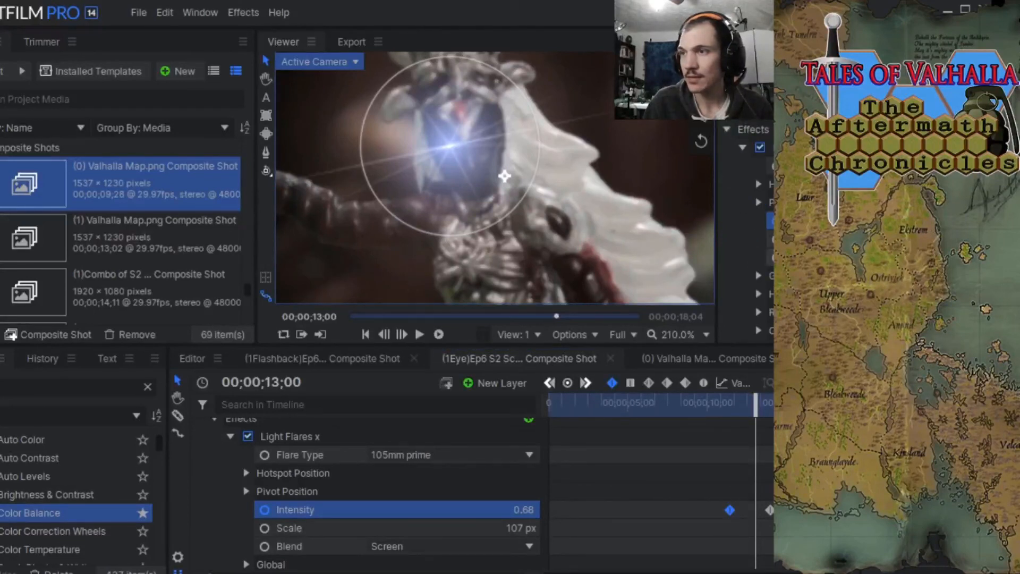
{"action": "scroll", "coordinate": [765, 255], "scroll_direction": "down", "scroll_amount": 2}
{"action": "left_click", "coordinate": [759, 263]}
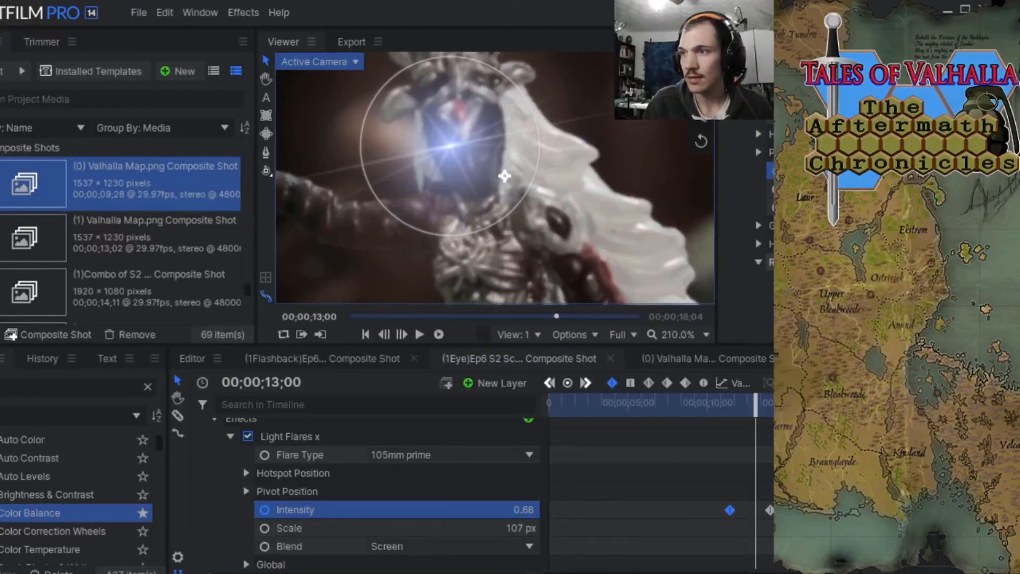
{"action": "scroll", "coordinate": [765, 261], "scroll_direction": "down", "scroll_amount": 4}
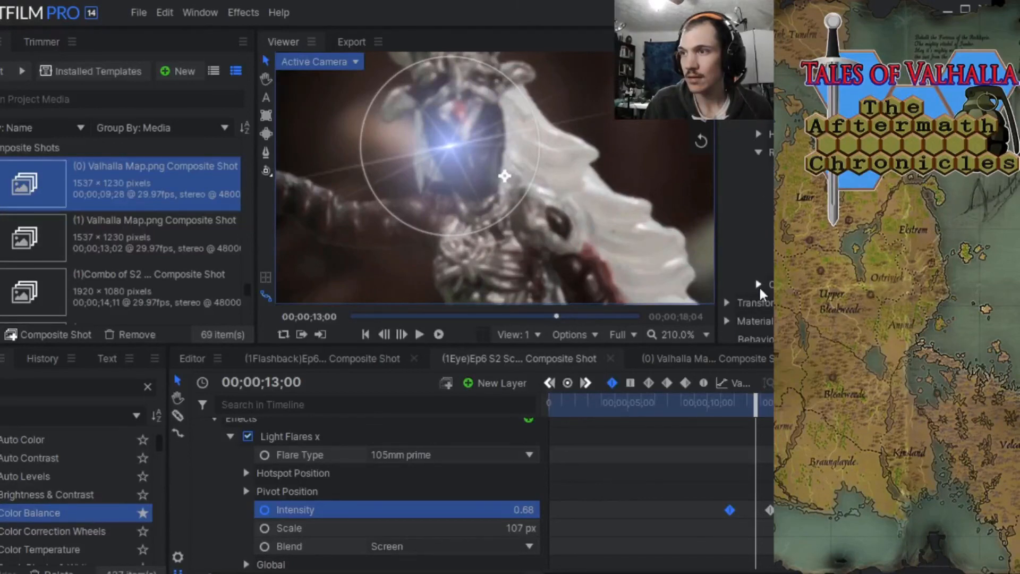
{"action": "left_click", "coordinate": [759, 285]}
{"action": "scroll", "coordinate": [765, 281], "scroll_direction": "down", "scroll_amount": 2}
{"action": "left_click", "coordinate": [861, 266]}
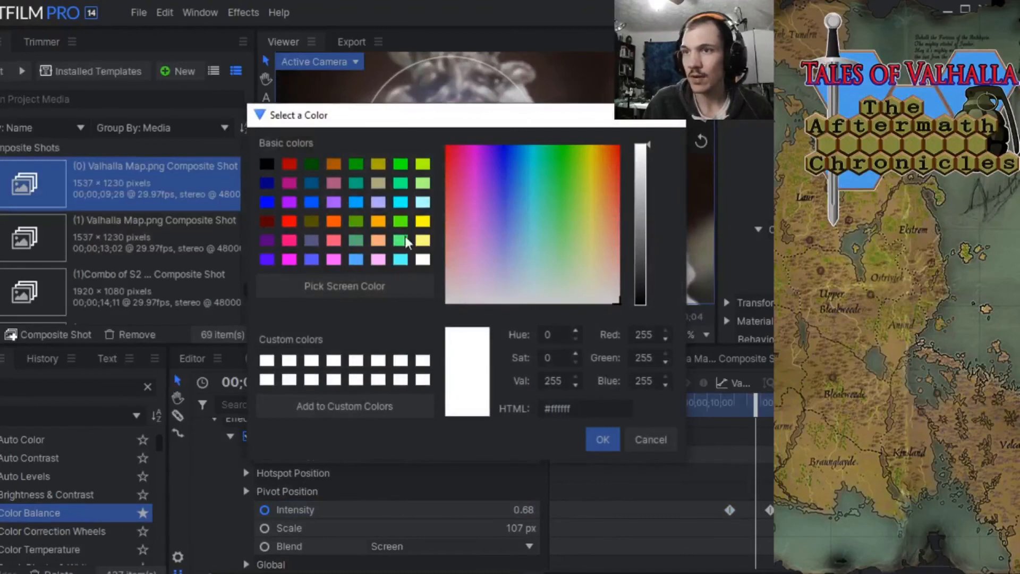
{"action": "left_click", "coordinate": [422, 167]}
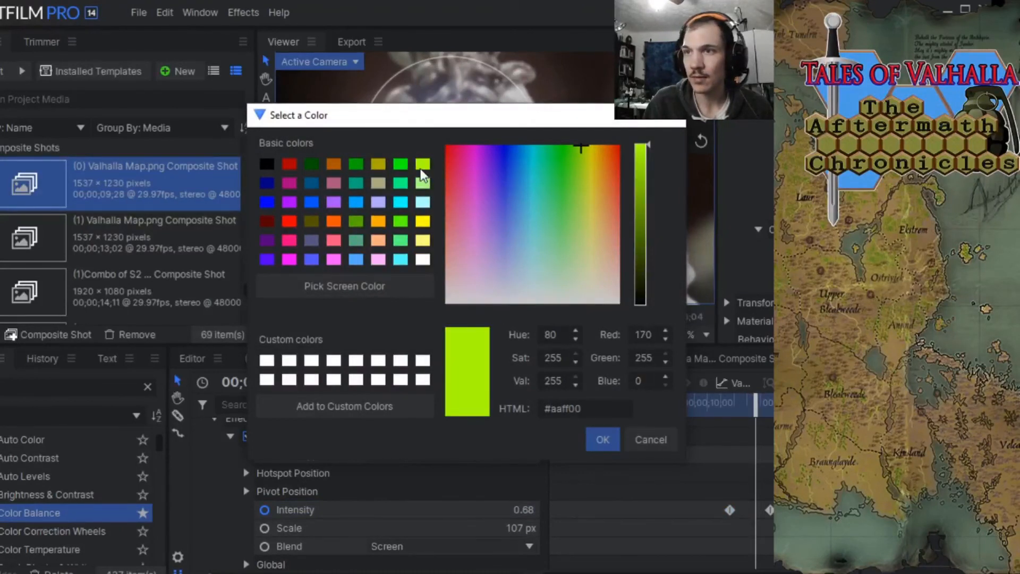
{"action": "left_click", "coordinate": [421, 223]}
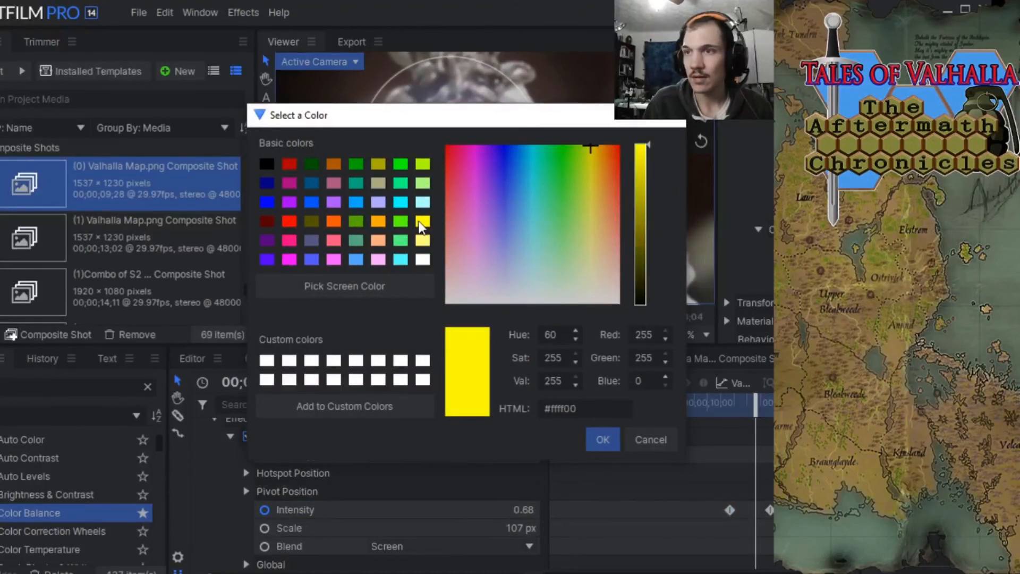
{"action": "left_click", "coordinate": [602, 439]}
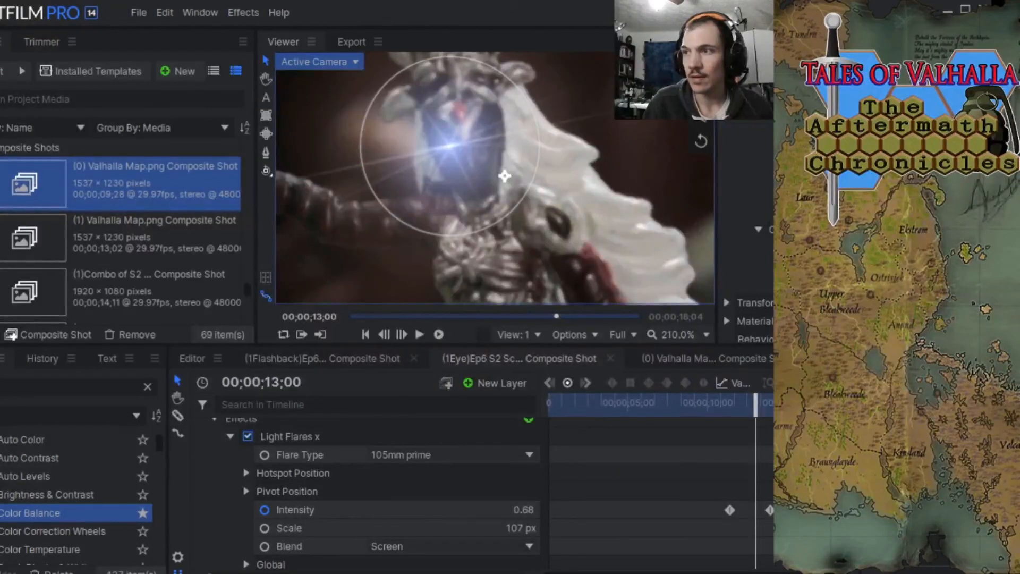
At 00;00;13;14, set the light flare colour in the property group after Global to yellow, #ffff00, and scrub back to 00;00;10;19.
{"action": "mouse_move", "coordinate": [765, 402]}
{"action": "left_mouse_down"}
{"action": "mouse_move", "coordinate": [750, 402]}
{"action": "mouse_move", "coordinate": [766, 403]}
{"action": "left_mouse_up"}
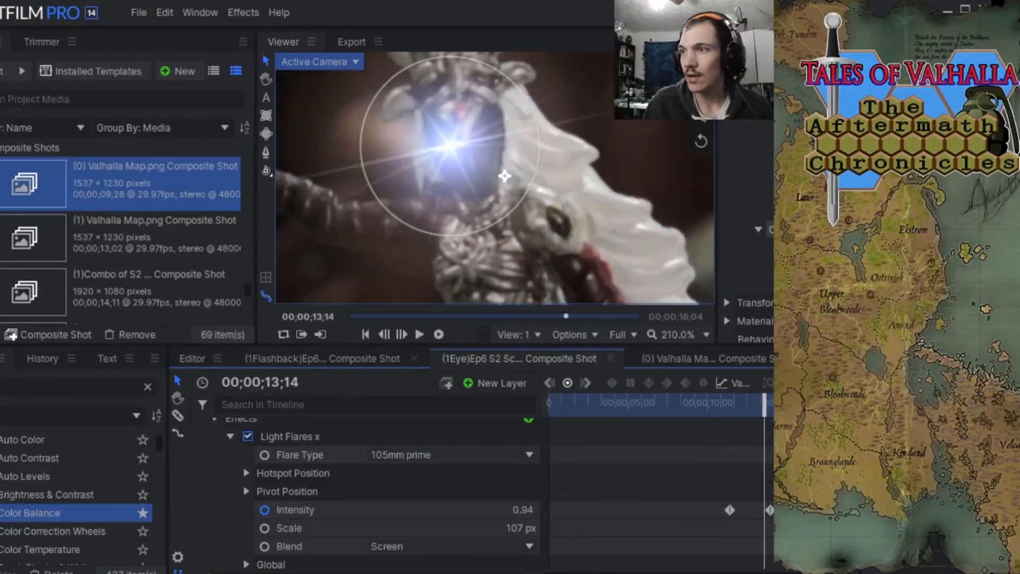
{"action": "left_click", "coordinate": [757, 230]}
{"action": "scroll", "coordinate": [774, 220], "scroll_direction": "up", "scroll_amount": 5}
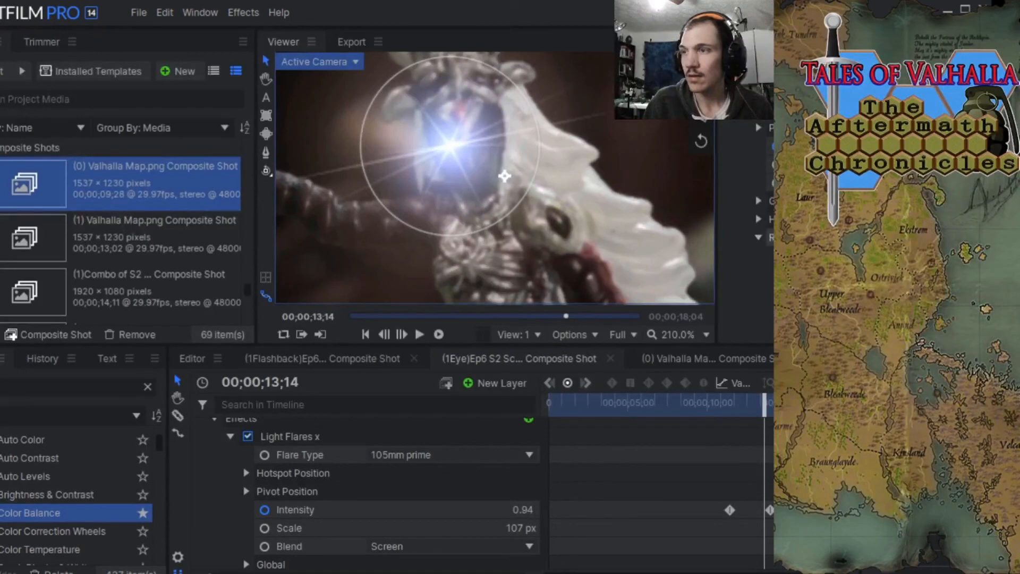
{"action": "scroll", "coordinate": [766, 220], "scroll_direction": "down", "scroll_amount": 3}
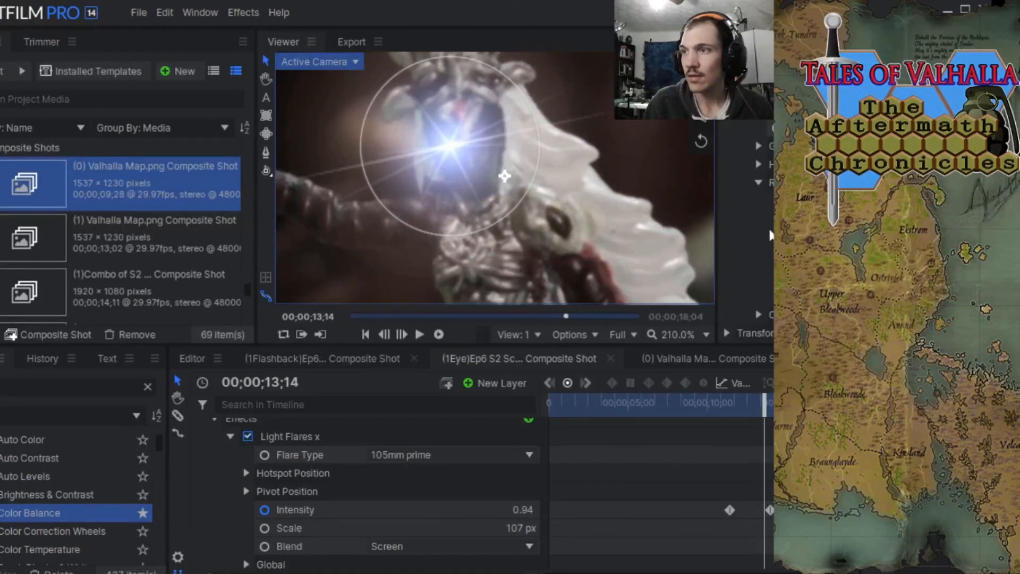
{"action": "scroll", "coordinate": [768, 226], "scroll_direction": "up", "scroll_amount": 3}
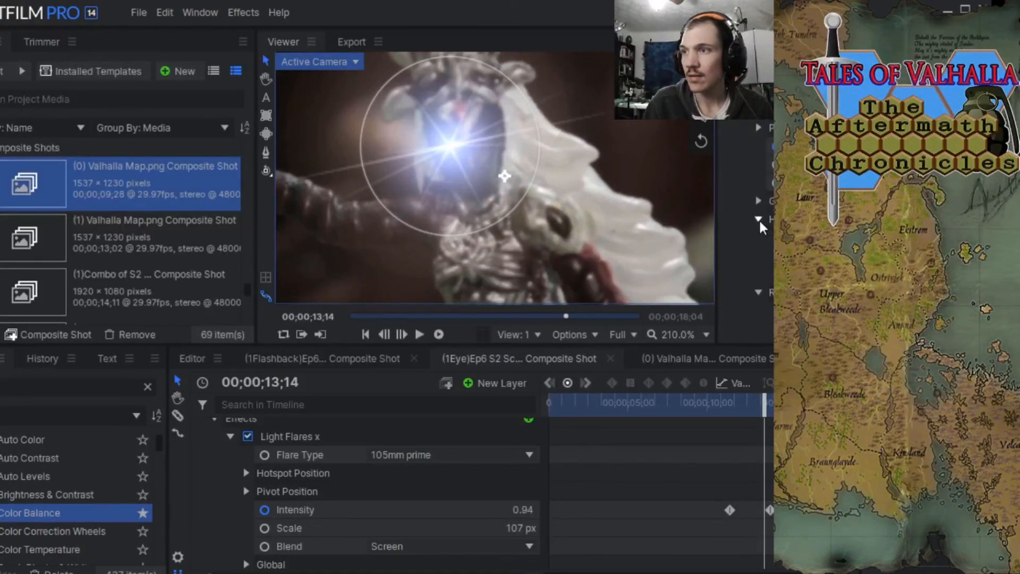
{"action": "left_click", "coordinate": [924, 274]}
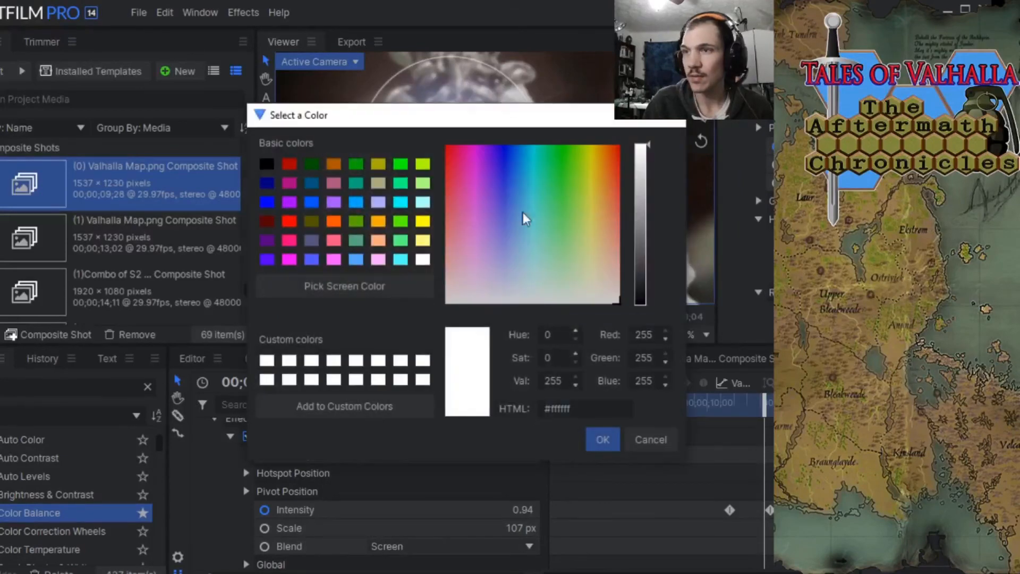
{"action": "left_click", "coordinate": [423, 232]}
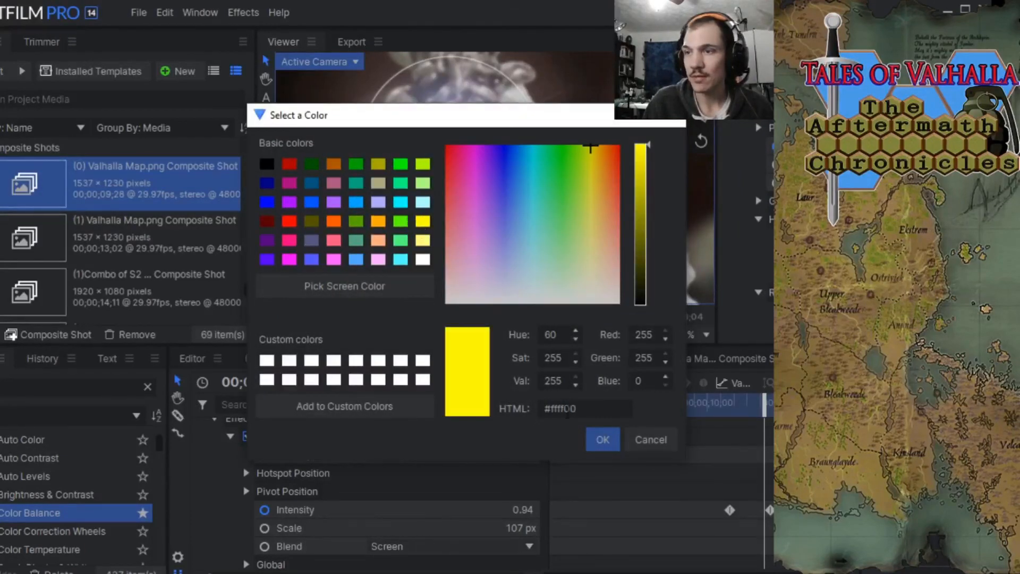
{"action": "left_click", "coordinate": [602, 440]}
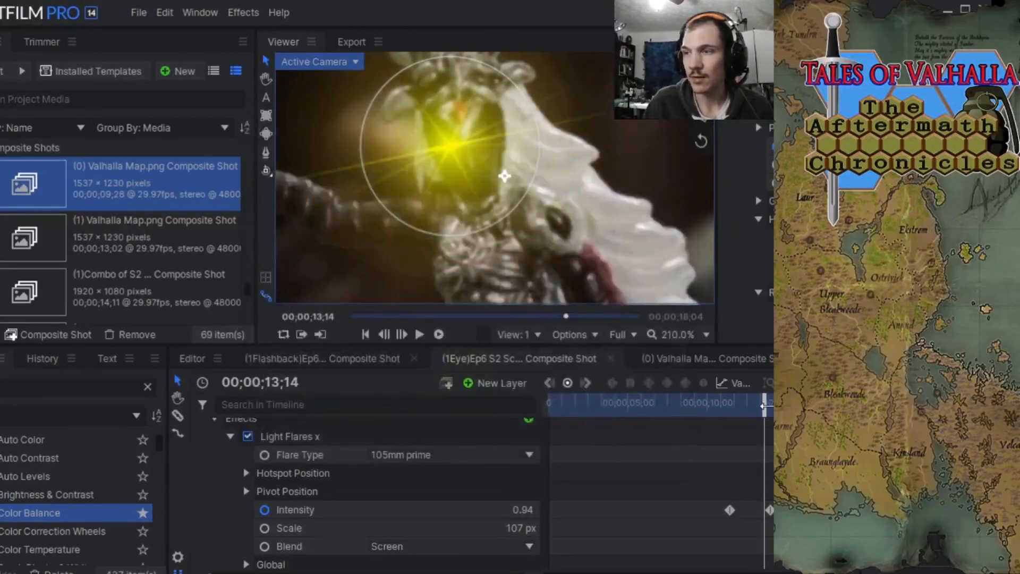
{"action": "left_click_drag", "start_coordinate": [765, 407], "coordinate": [721, 382]}
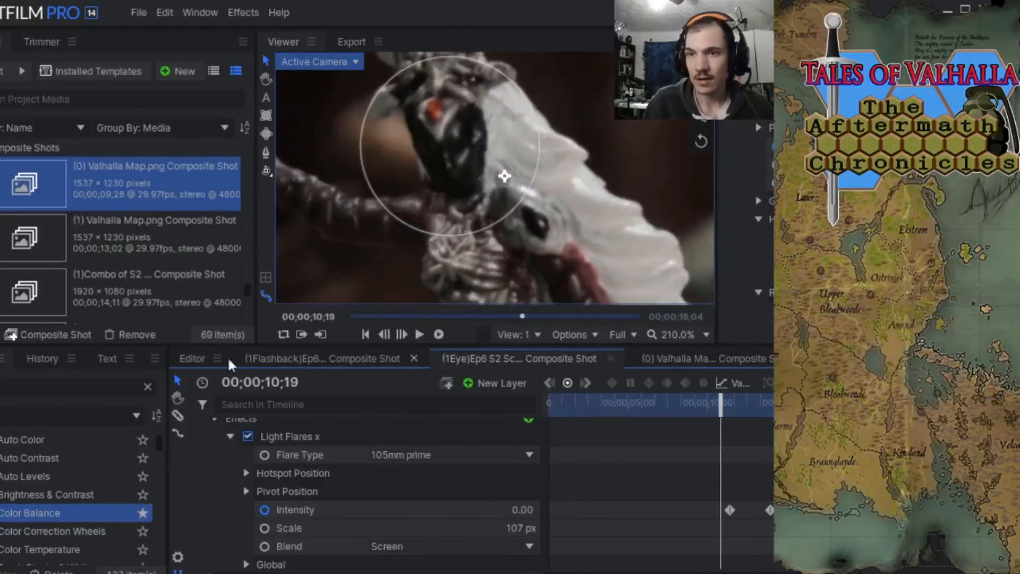
Return to the Editor timeline, save the project, and place the playhead at 00;09;27;14.
{"action": "left_click", "coordinate": [188, 359]}
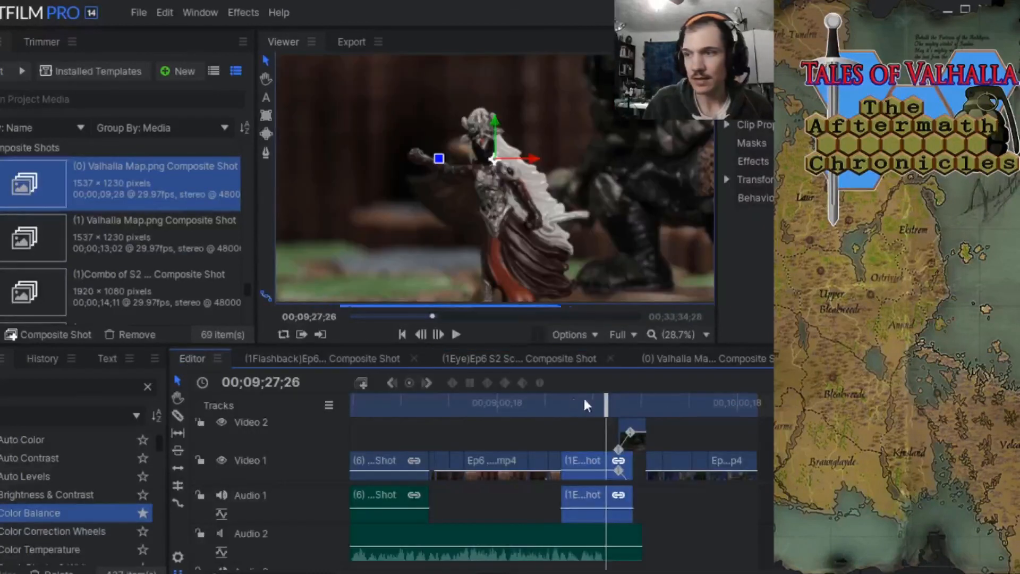
{"action": "left_click", "coordinate": [135, 13]}
{"action": "left_click", "coordinate": [159, 101]}
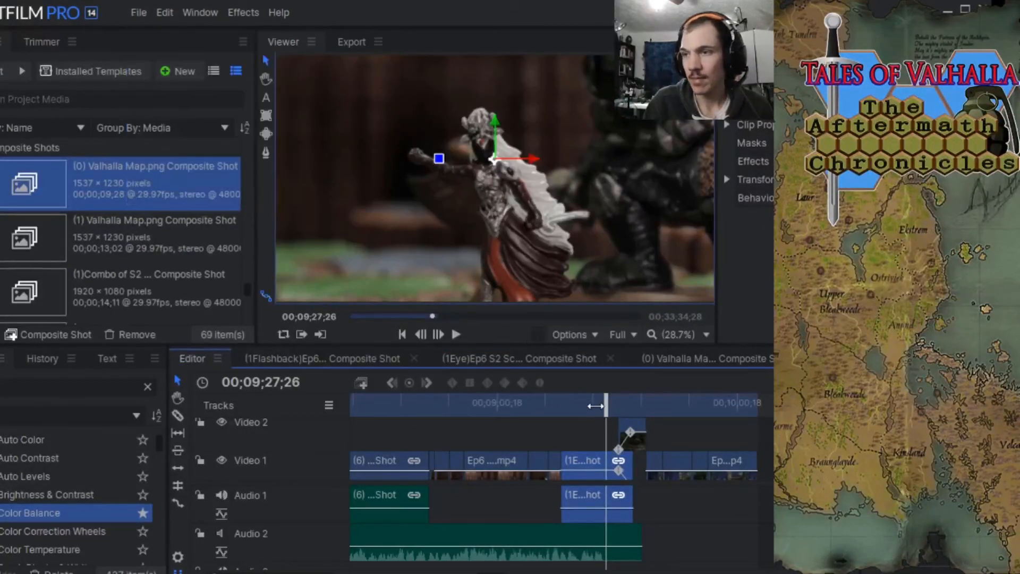
{"action": "mouse_move", "coordinate": [601, 403]}
{"action": "left_mouse_down"}
{"action": "mouse_move", "coordinate": [634, 398]}
{"action": "mouse_move", "coordinate": [591, 396]}
{"action": "mouse_move", "coordinate": [623, 394]}
{"action": "mouse_move", "coordinate": [624, 413]}
{"action": "mouse_move", "coordinate": [636, 413]}
{"action": "mouse_move", "coordinate": [605, 409]}
{"action": "left_mouse_up"}
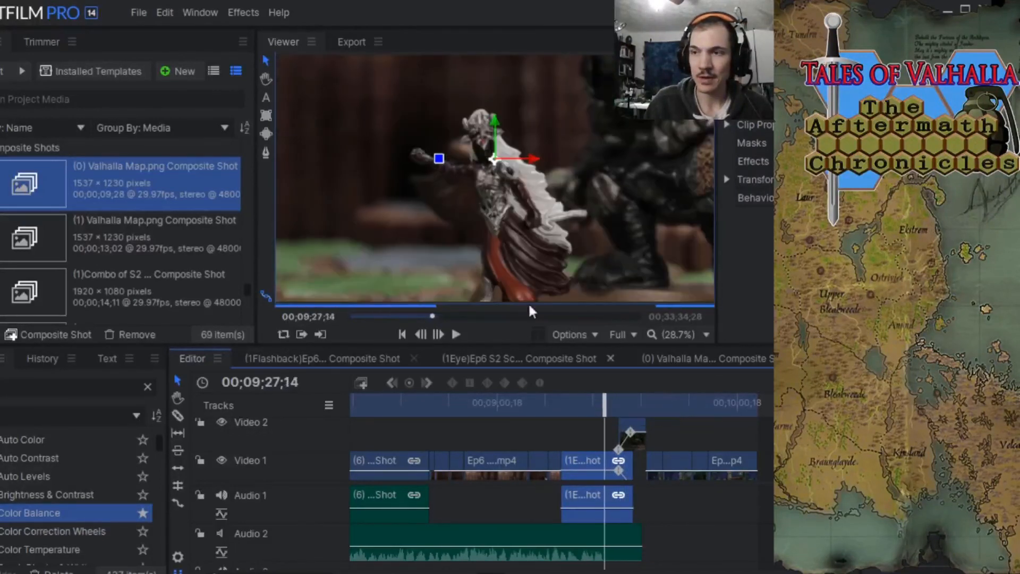
{"action": "left_click", "coordinate": [137, 16]}
{"action": "left_click", "coordinate": [145, 106]}
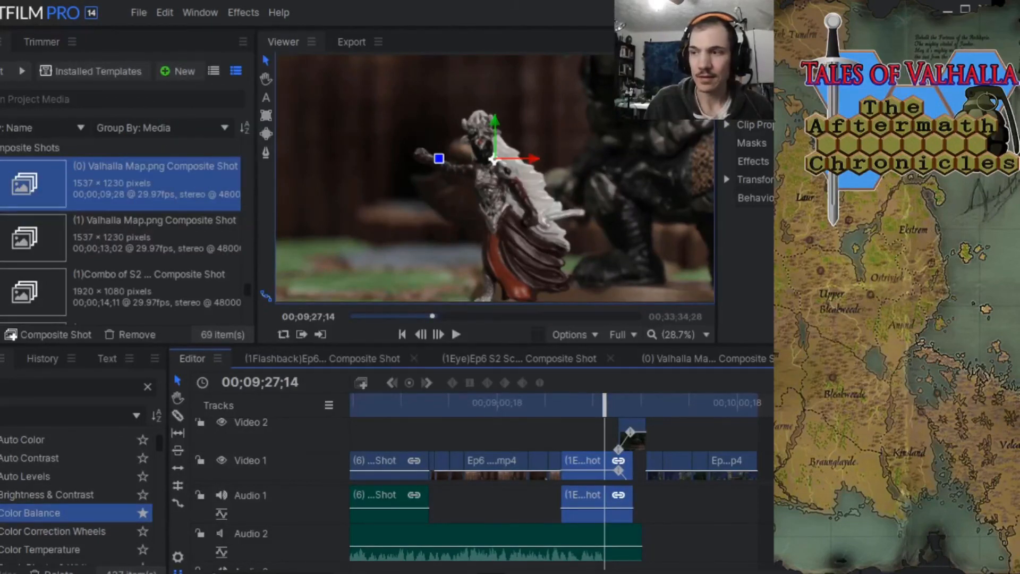
Save the project again and scrub through the whole edit from about 00;07;04;01 to 00;09;30;24.
{"action": "key", "text": "minus"}
{"action": "key", "text": "minus"}
{"action": "key", "text": "minus"}
{"action": "key", "text": "minus"}
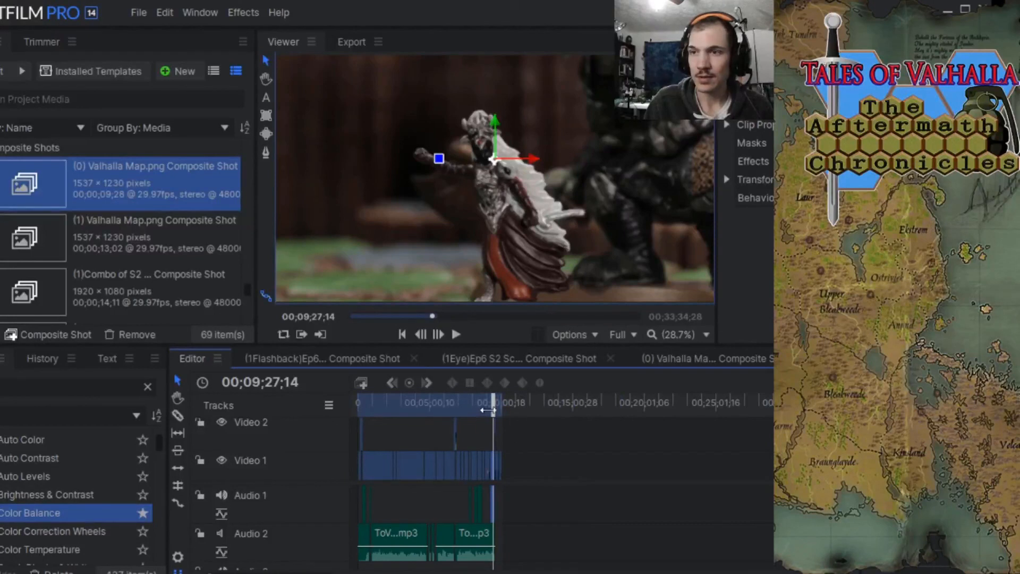
{"action": "left_click", "coordinate": [140, 11]}
{"action": "left_click", "coordinate": [158, 101]}
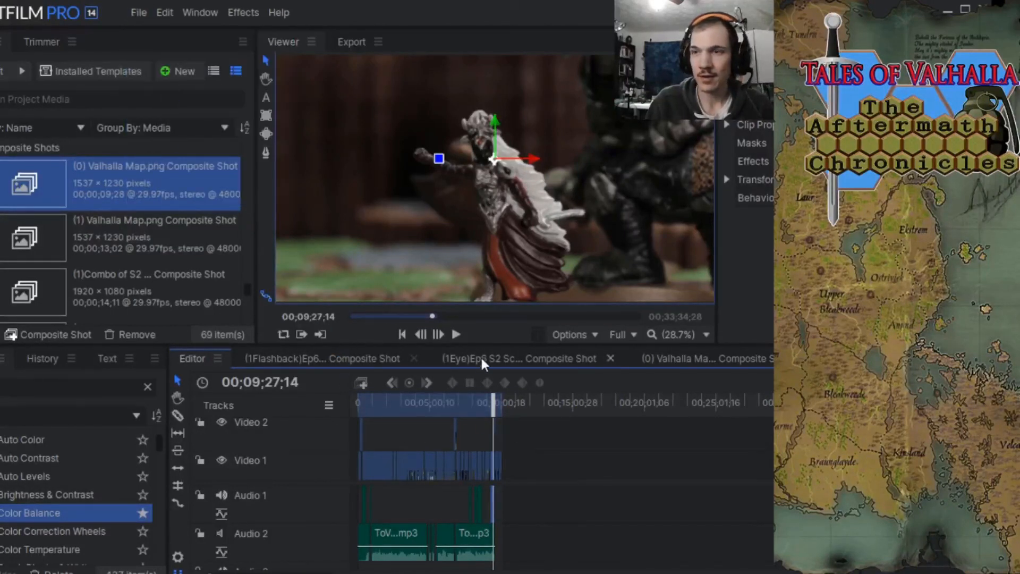
{"action": "left_click_drag", "start_coordinate": [490, 409], "coordinate": [457, 414]}
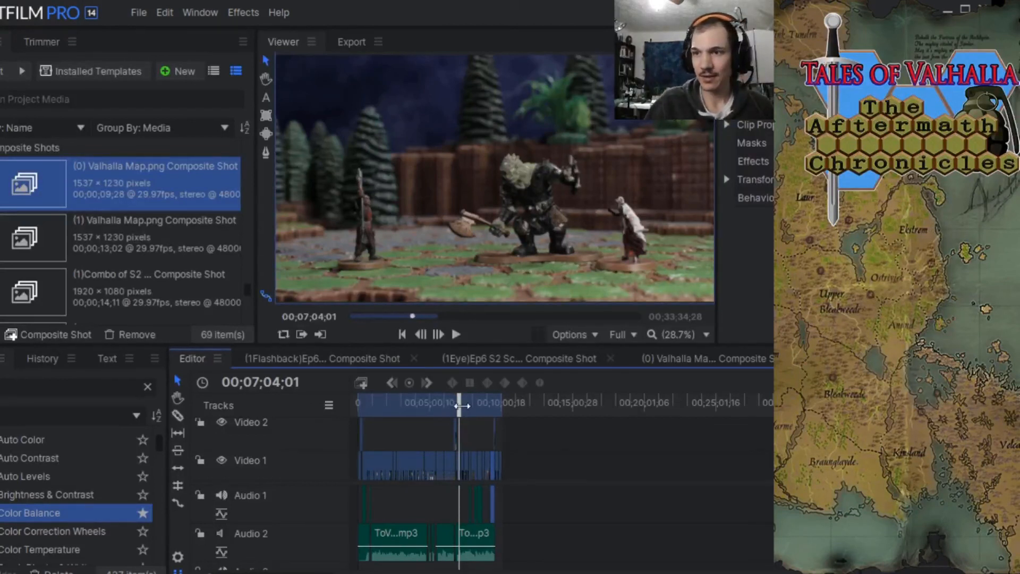
{"action": "left_click_drag", "start_coordinate": [460, 405], "coordinate": [495, 405]}
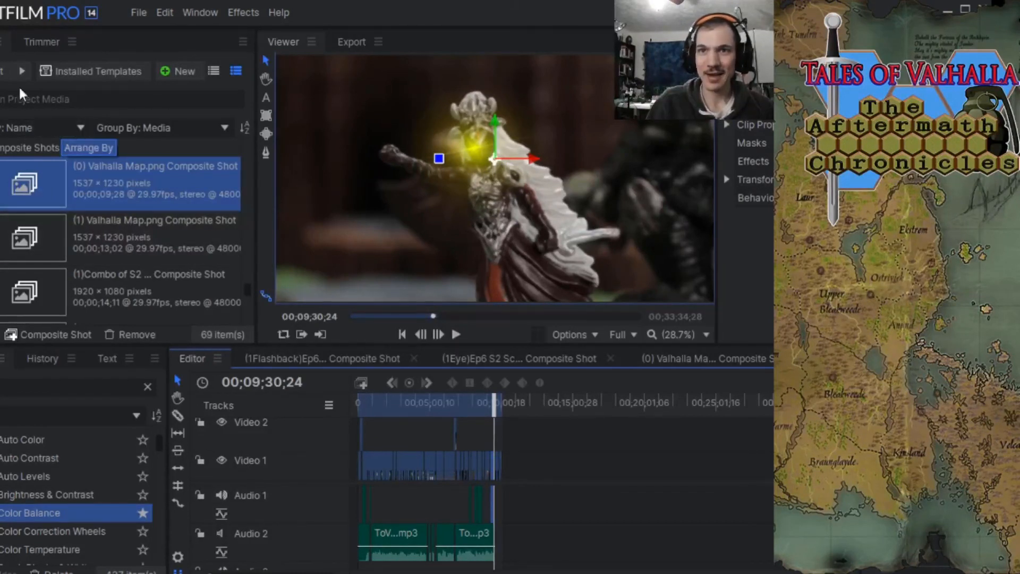
Find the clip Ep6 S2 Scene3 Shot 1 at 35.mp4 in the project media and load it in the Trimmer.
{"action": "left_click", "coordinate": [22, 105]}
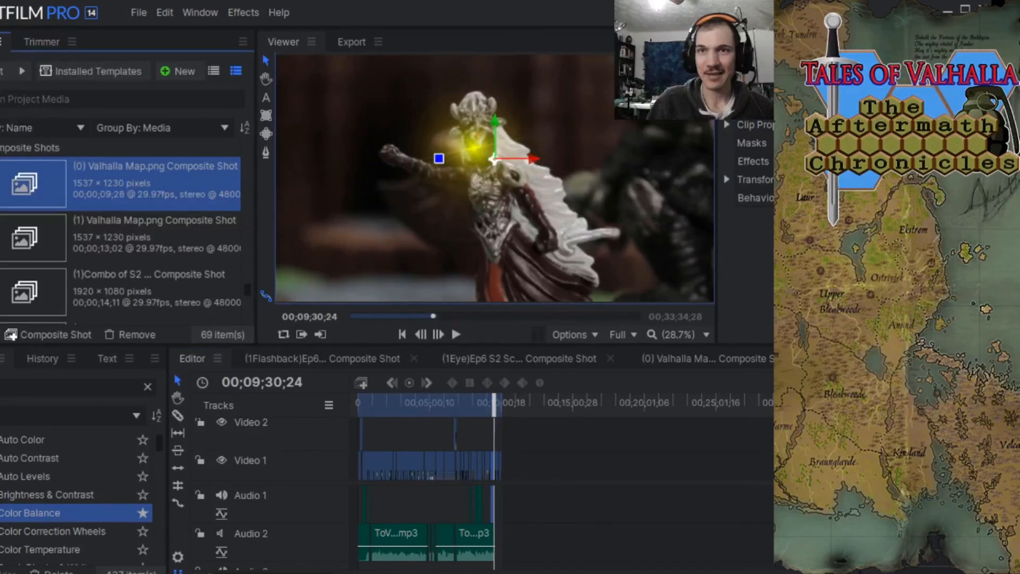
{"action": "scroll", "coordinate": [80, 205], "scroll_direction": "down", "scroll_amount": 10}
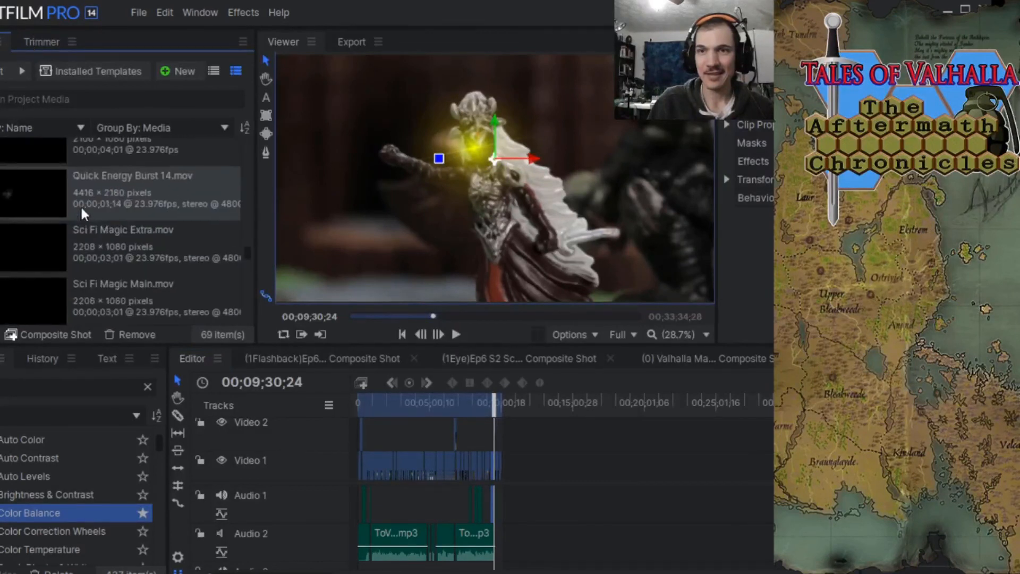
{"action": "scroll", "coordinate": [81, 205], "scroll_direction": "up", "scroll_amount": 5}
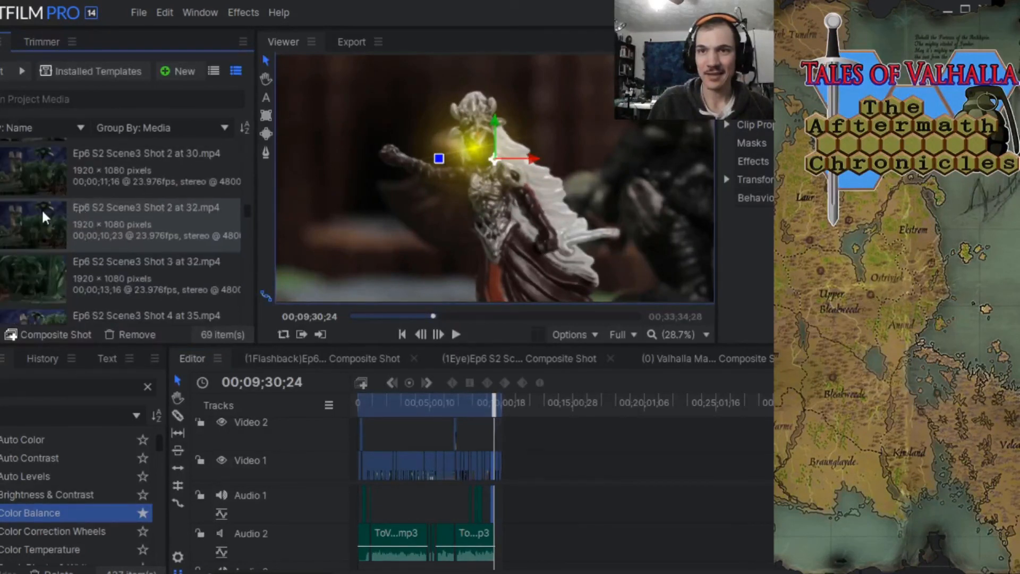
{"action": "scroll", "coordinate": [33, 186], "scroll_direction": "up", "scroll_amount": 1}
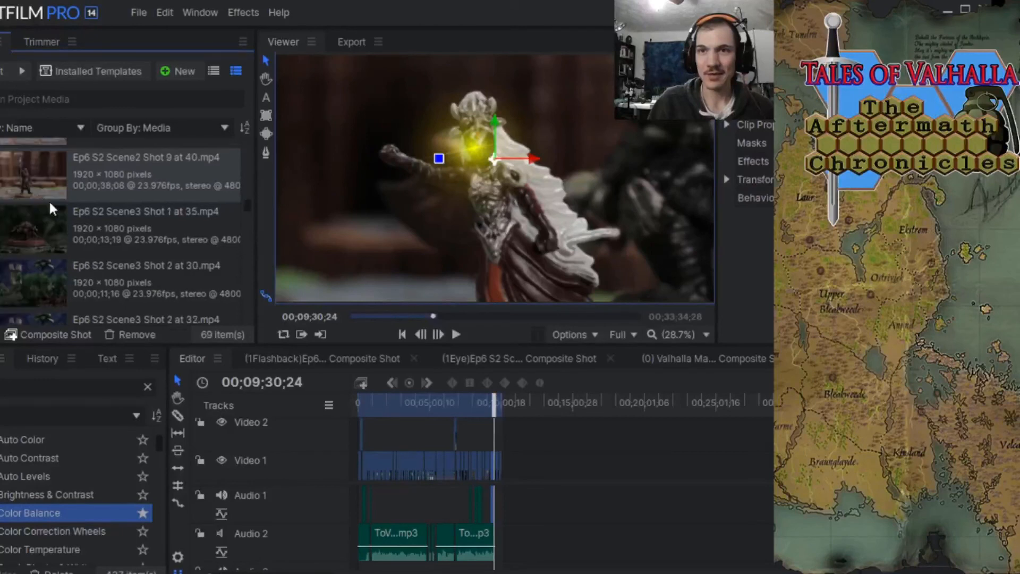
{"action": "scroll", "coordinate": [47, 202], "scroll_direction": "up", "scroll_amount": 1}
{"action": "left_click", "coordinate": [32, 226]}
{"action": "left_click", "coordinate": [42, 42]}
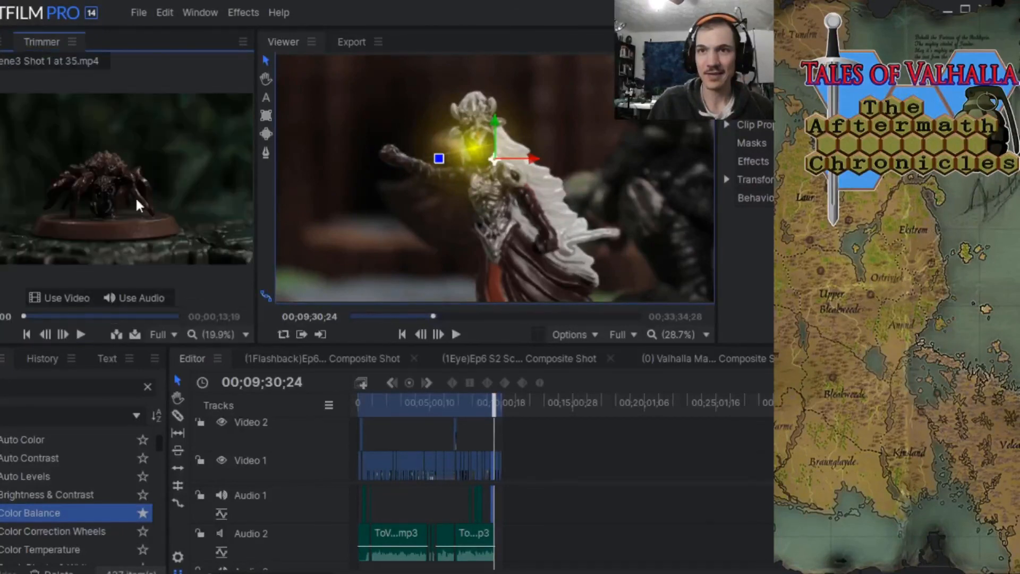